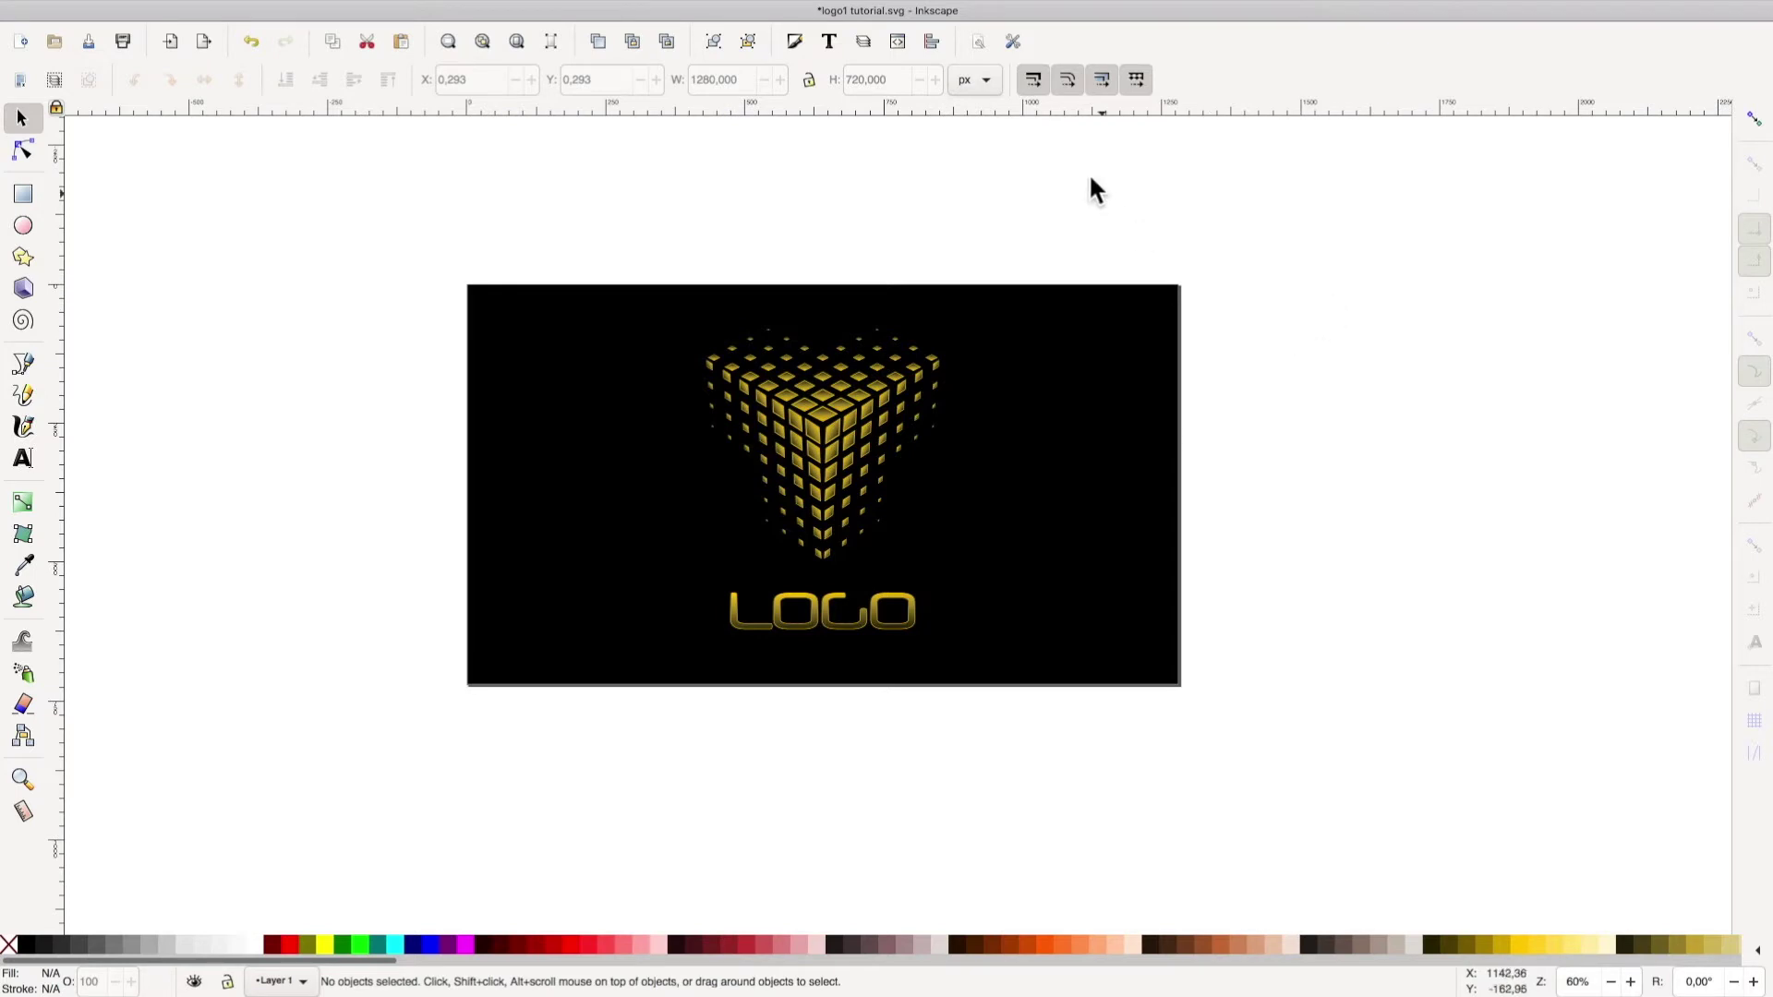
Open the Layers dialog and select the finished gold cube logo reference
click(864, 43)
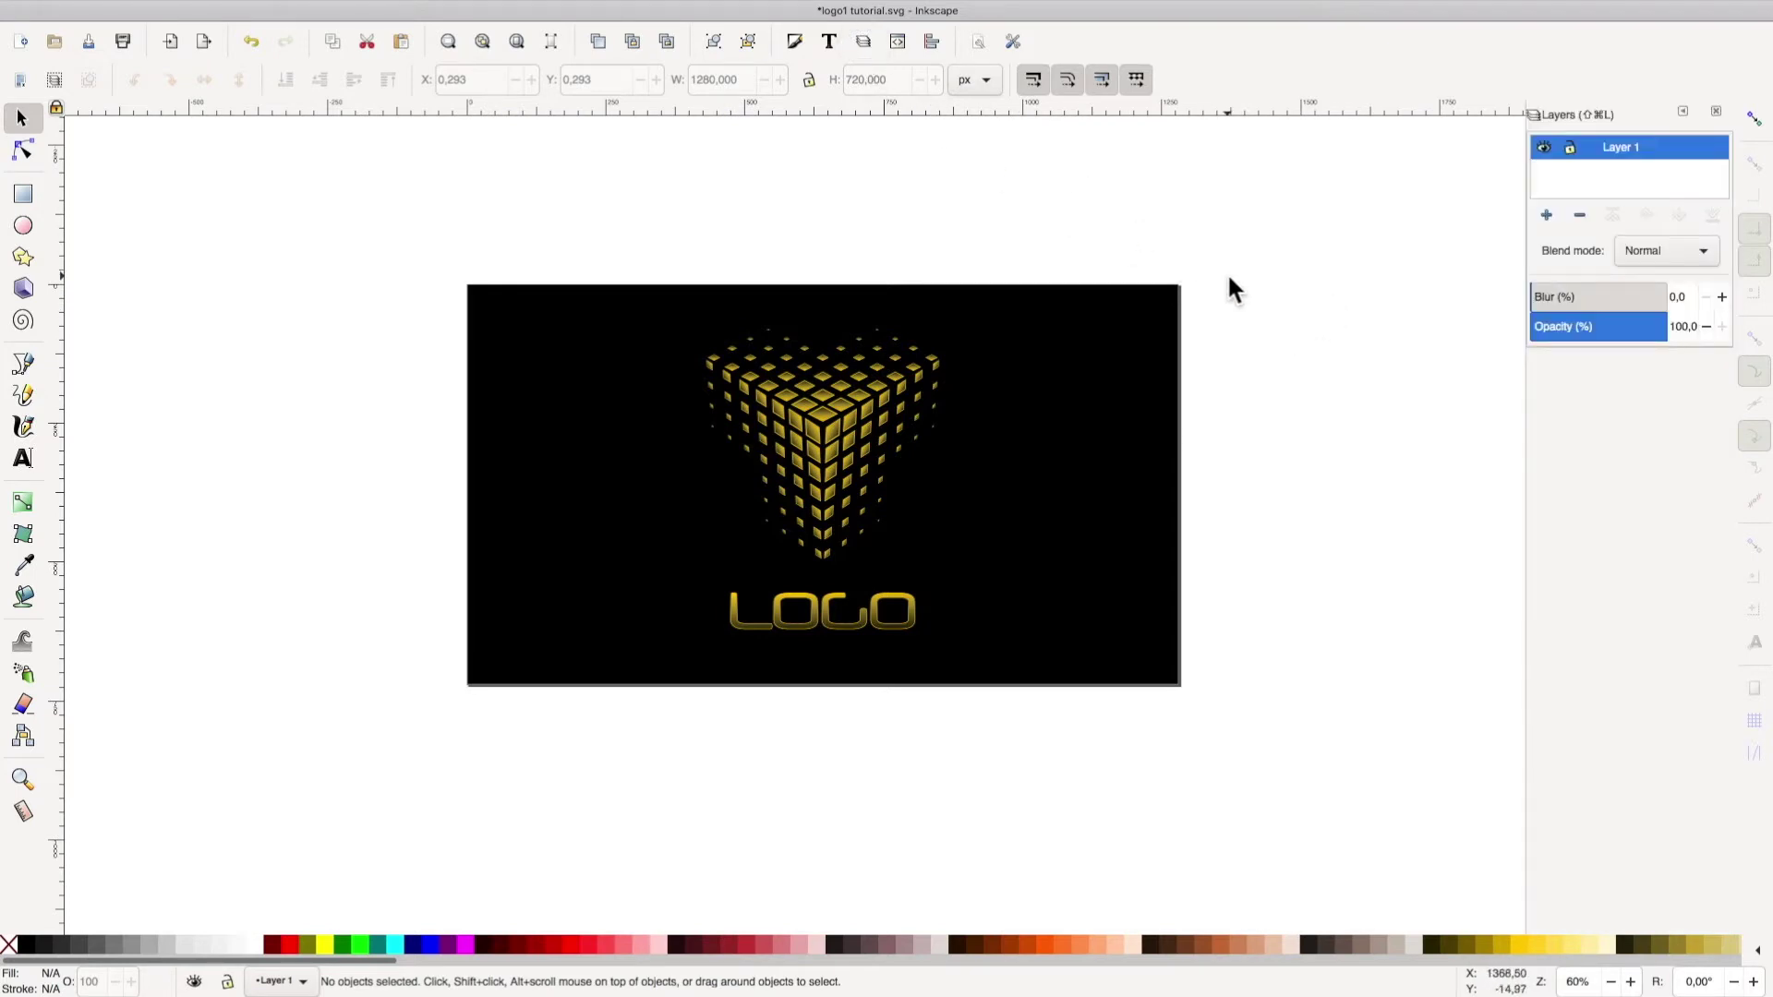
click(1116, 427)
Drag the finished logo group left until it snaps beside the page edge, then deselect it
drag(1125, 490, 413, 495)
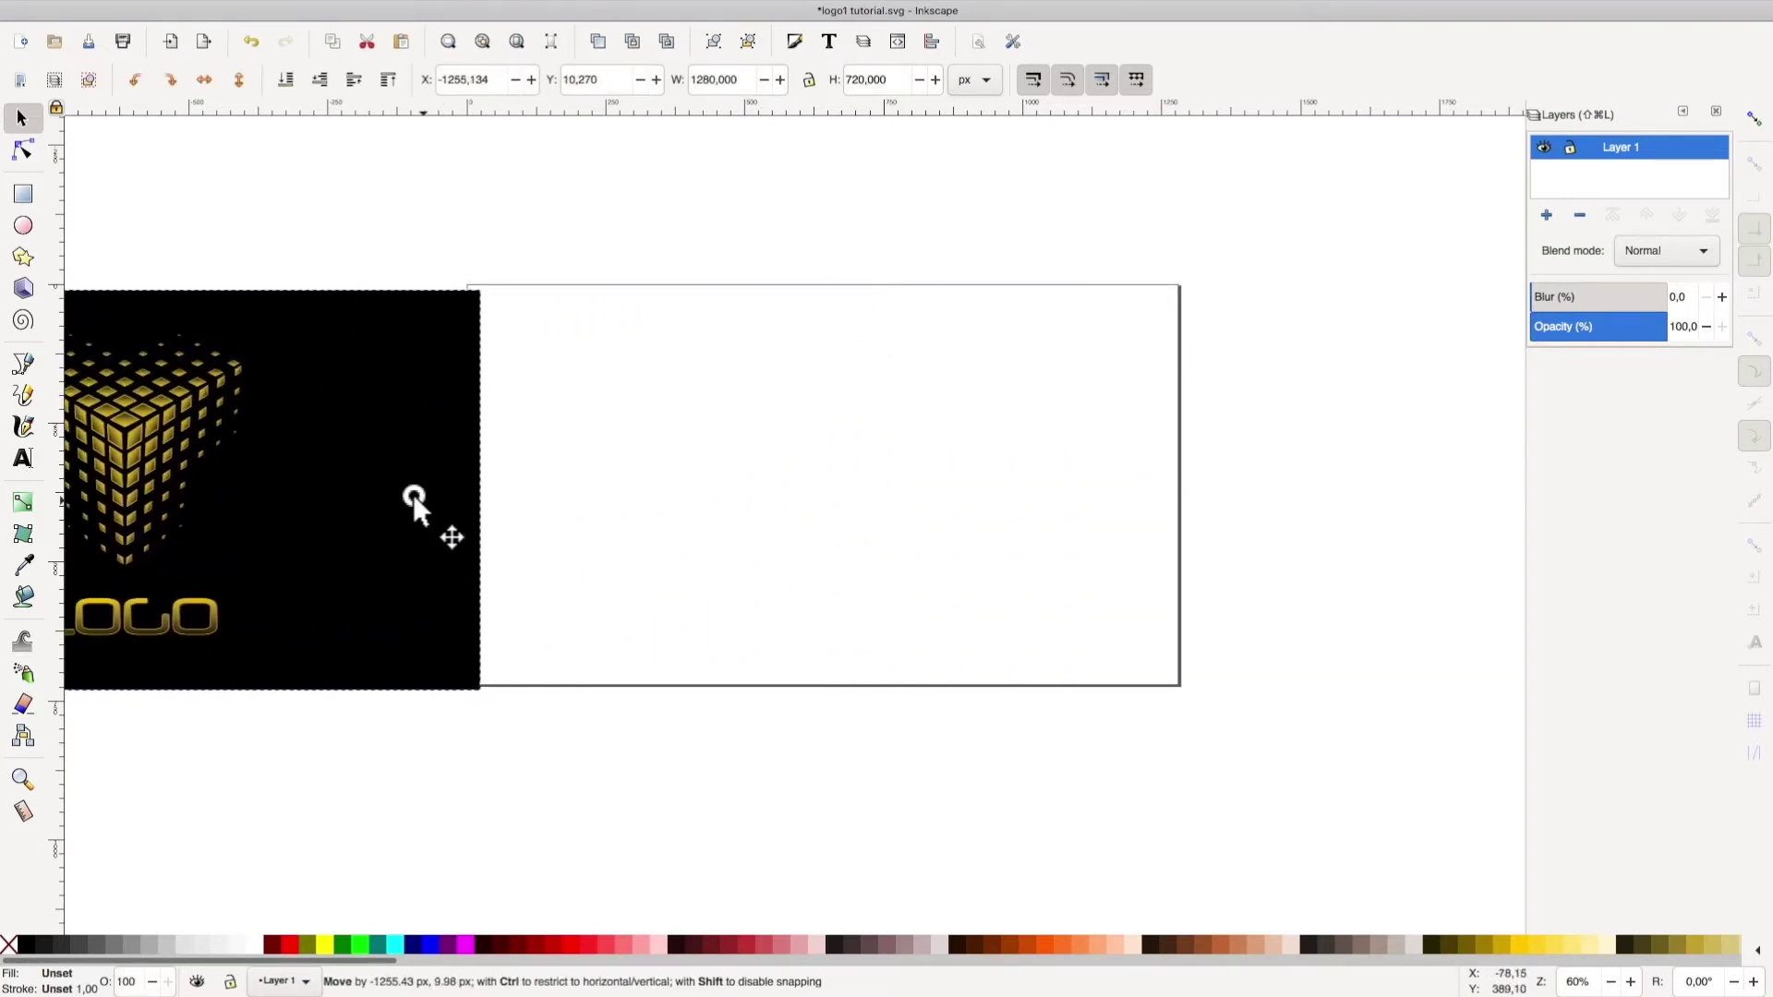
drag(413, 495, 403, 493)
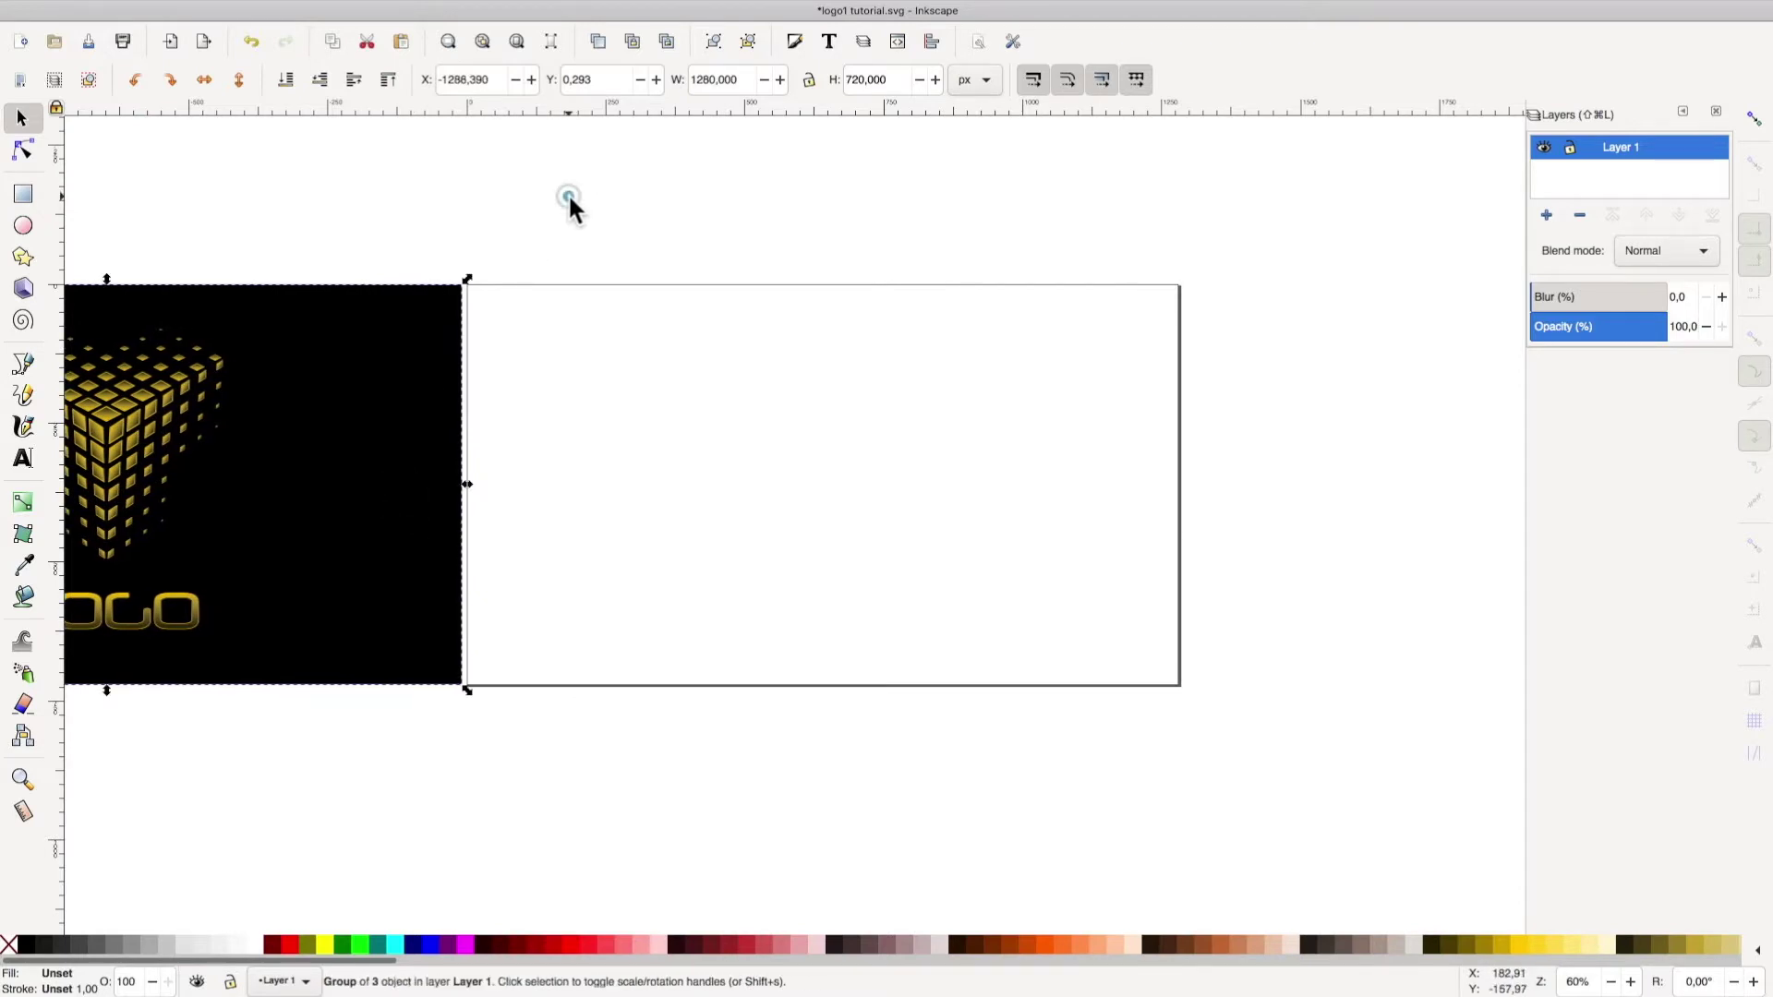
drag(570, 197, 884, 210)
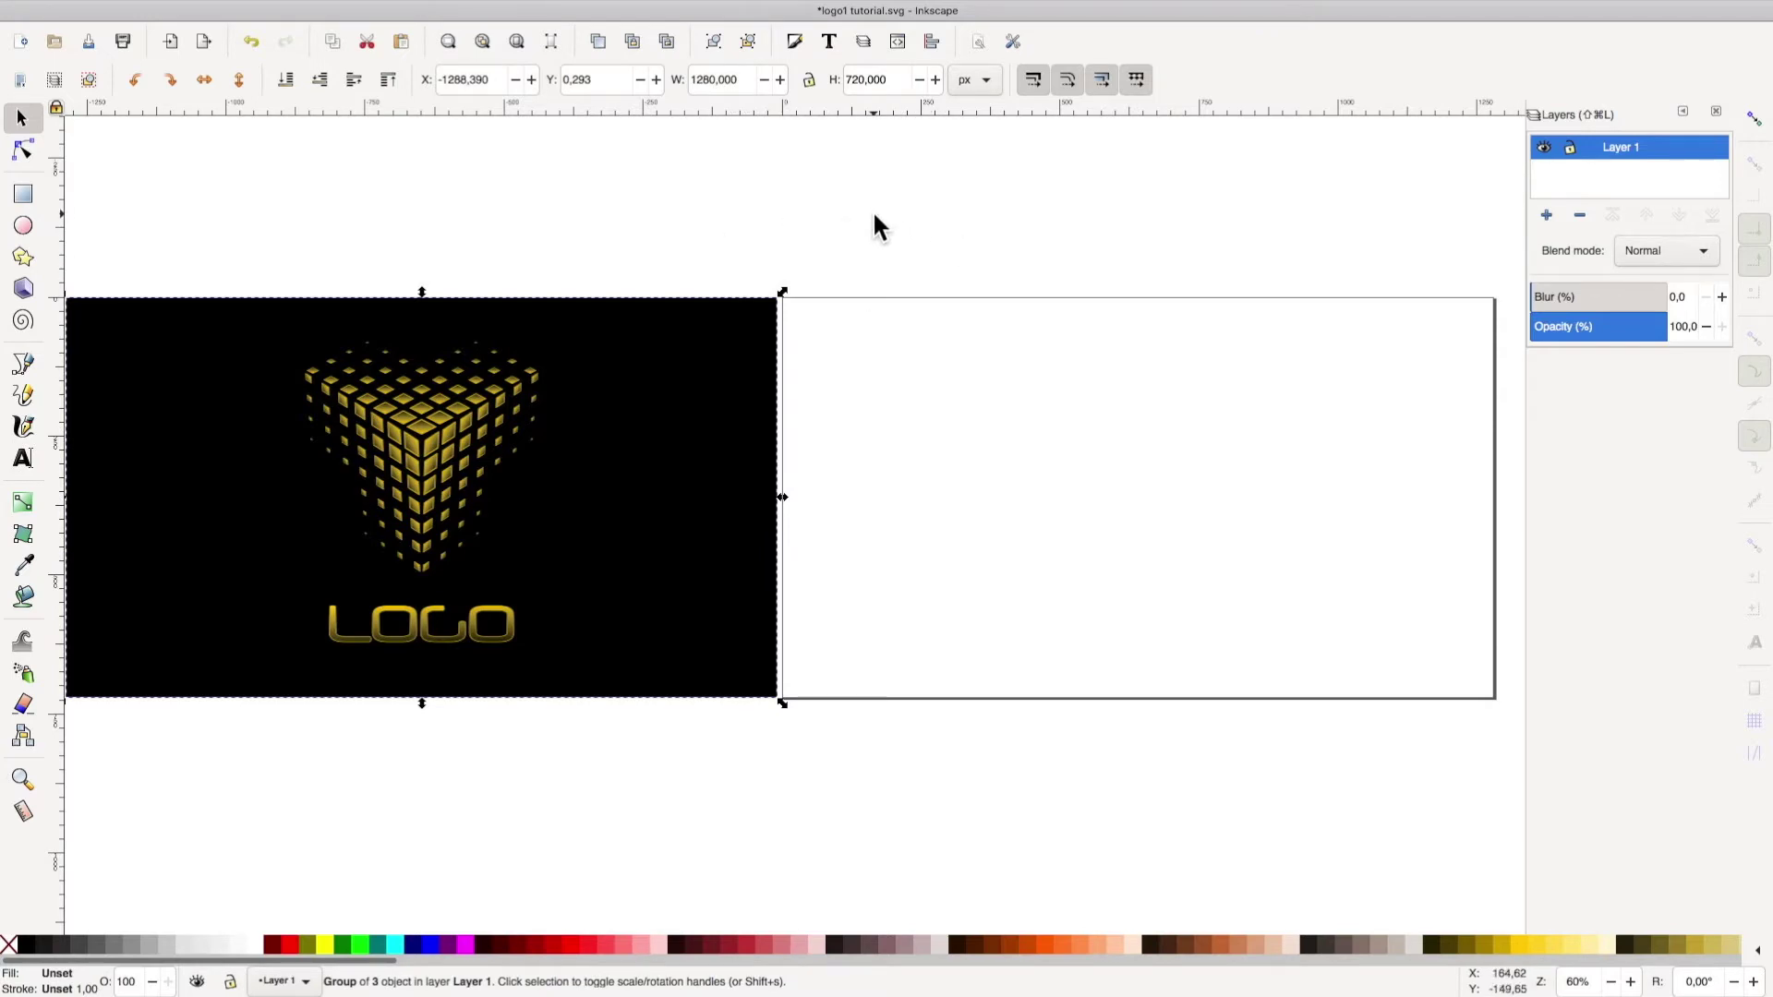
click(852, 216)
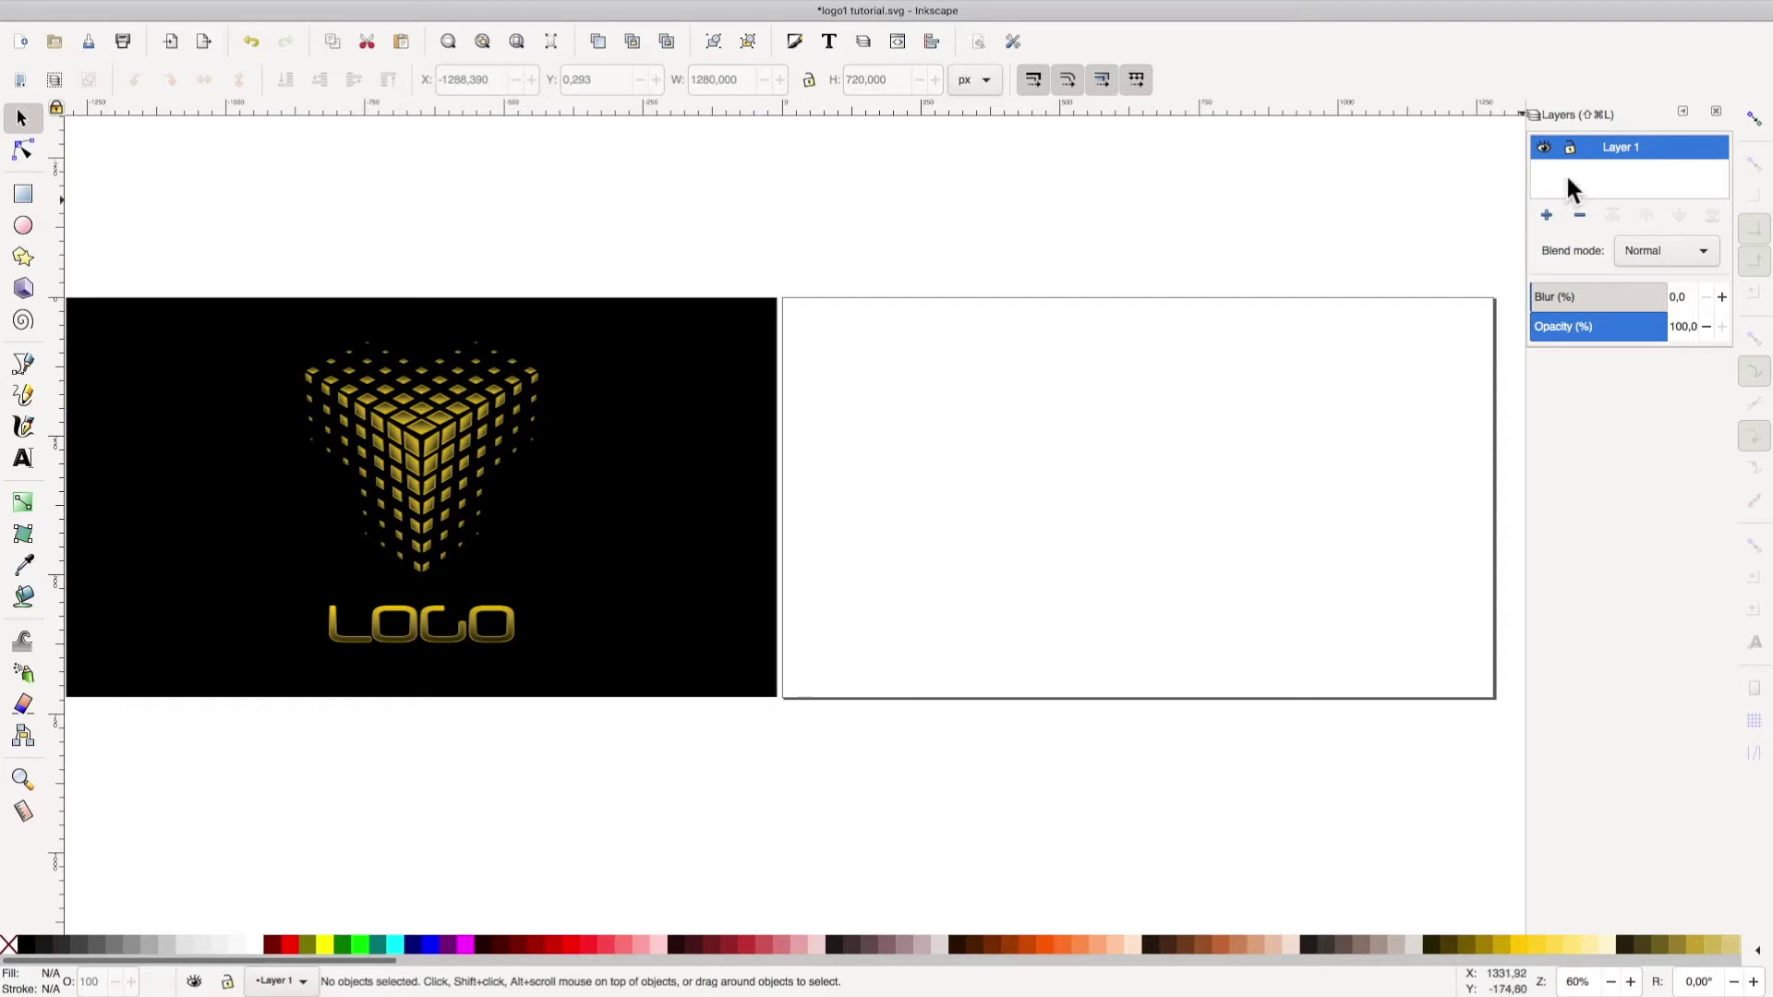
Lock Layer 1 and add a new layer named sfondo
click(1570, 148)
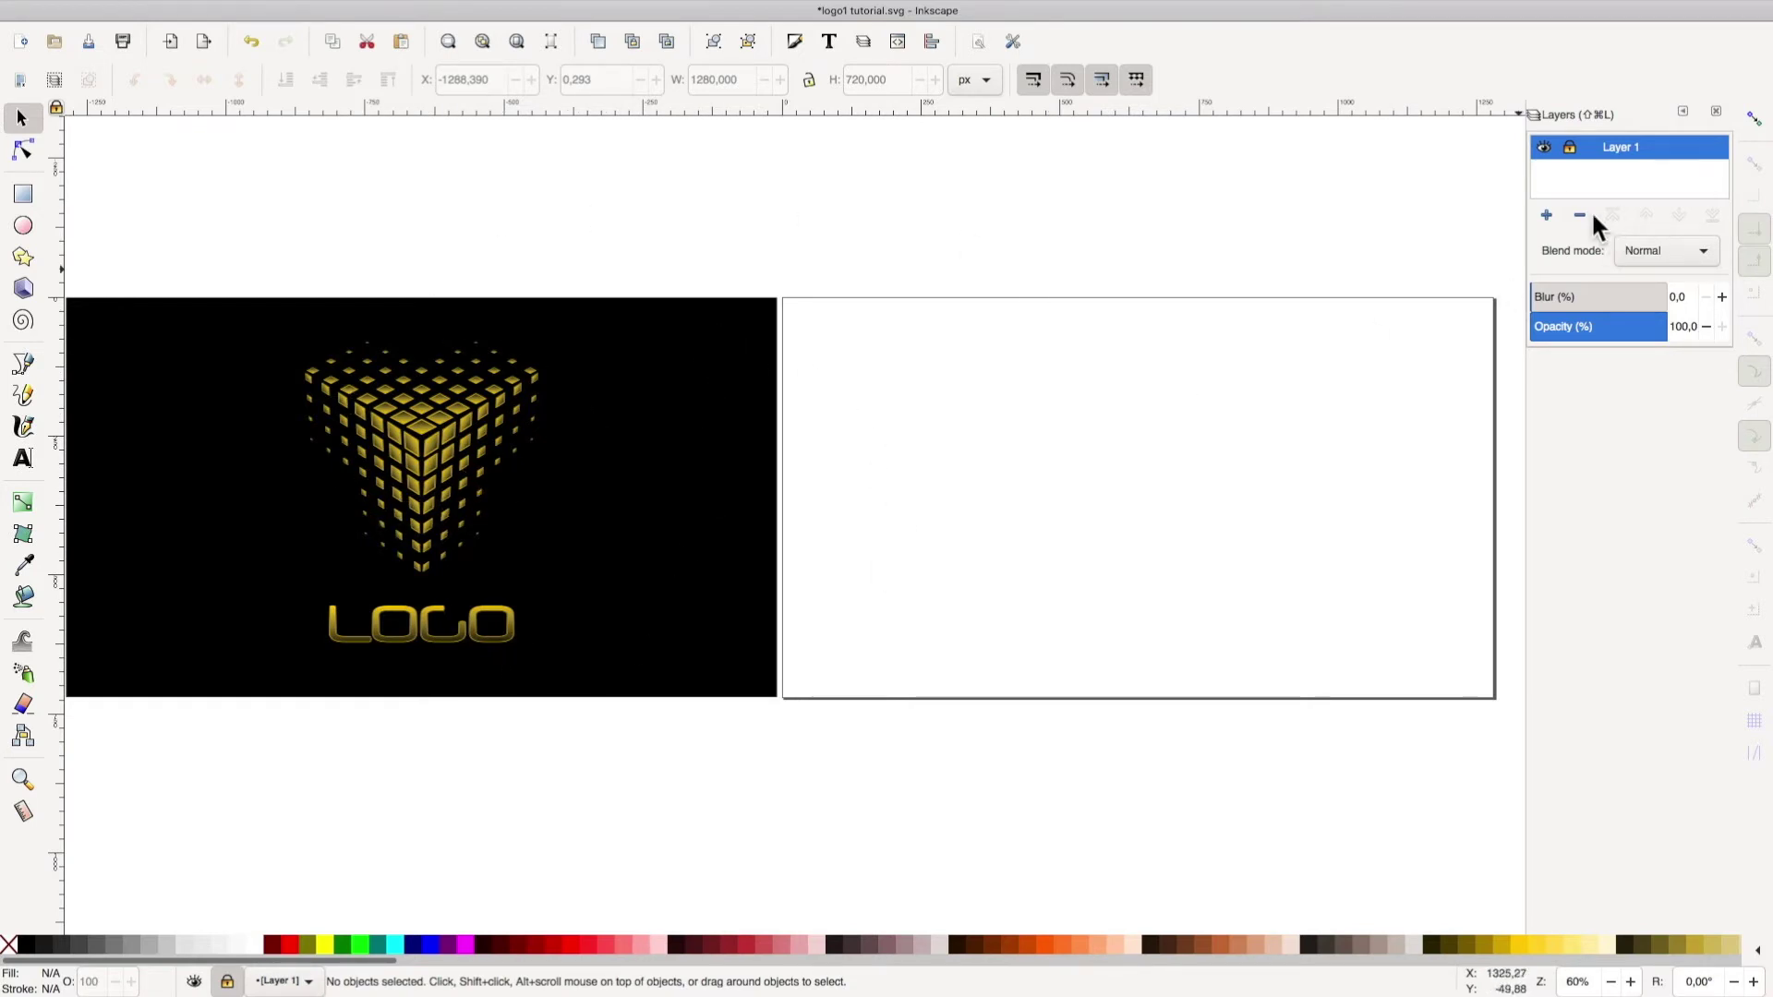
click(1546, 216)
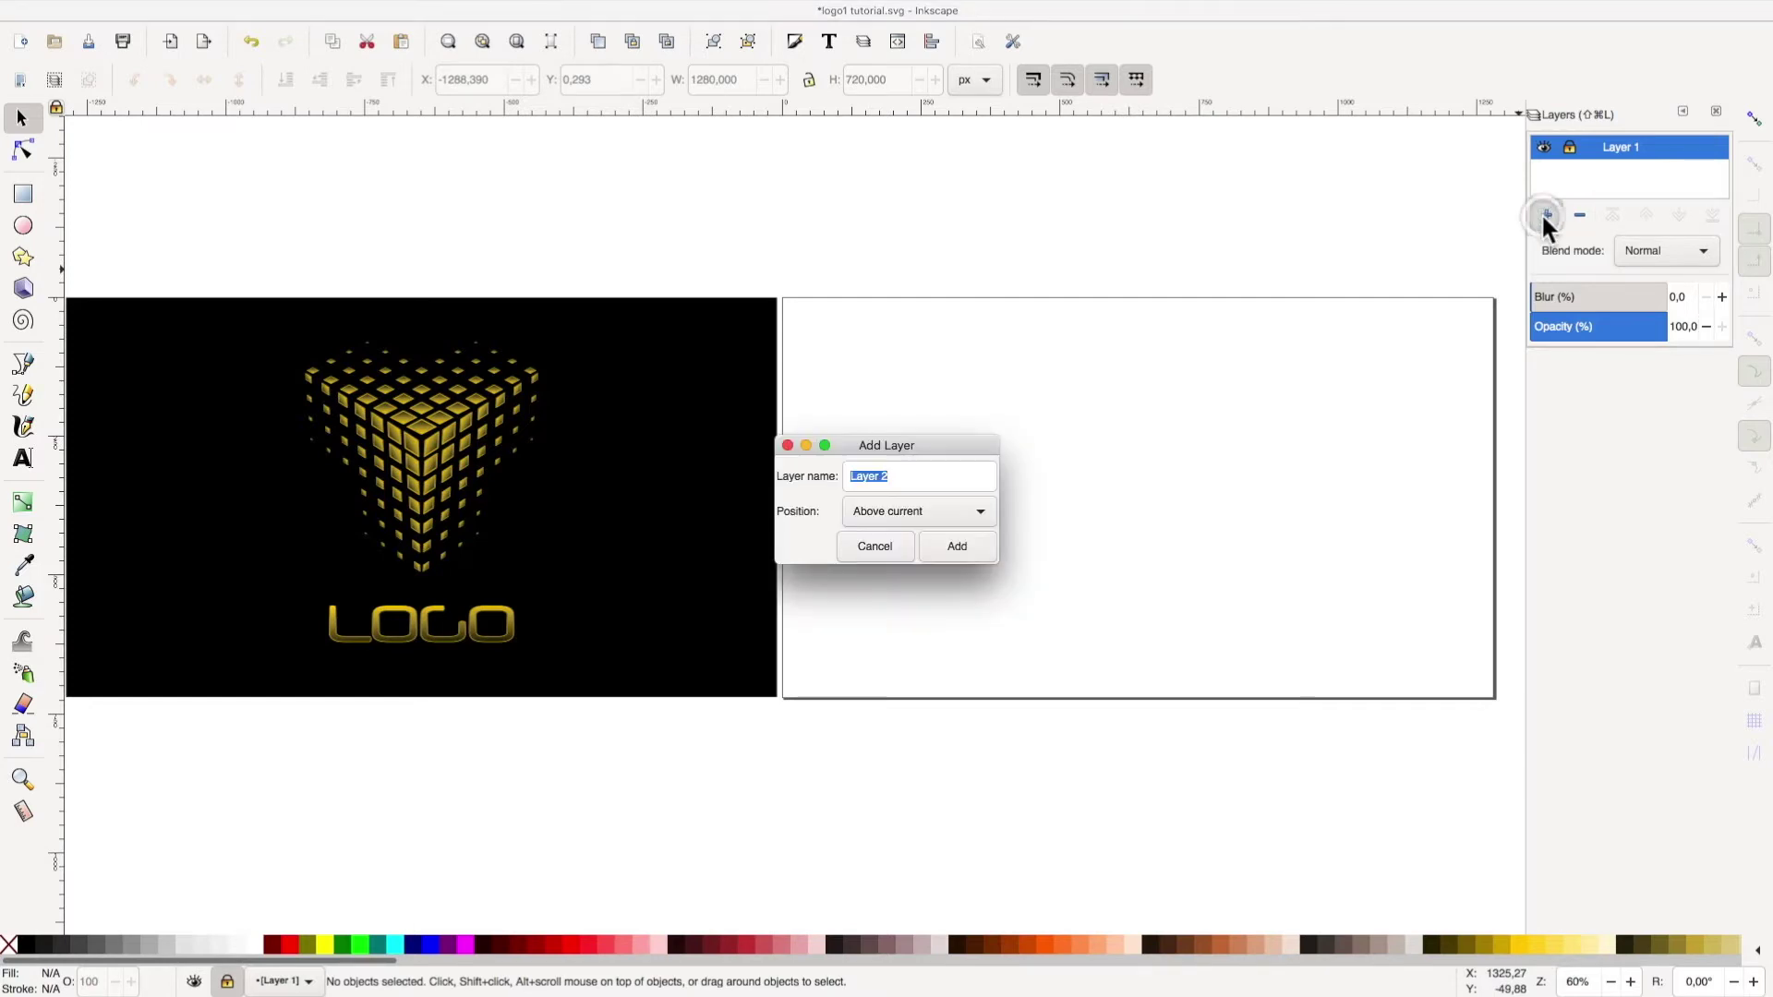
text(sfo)
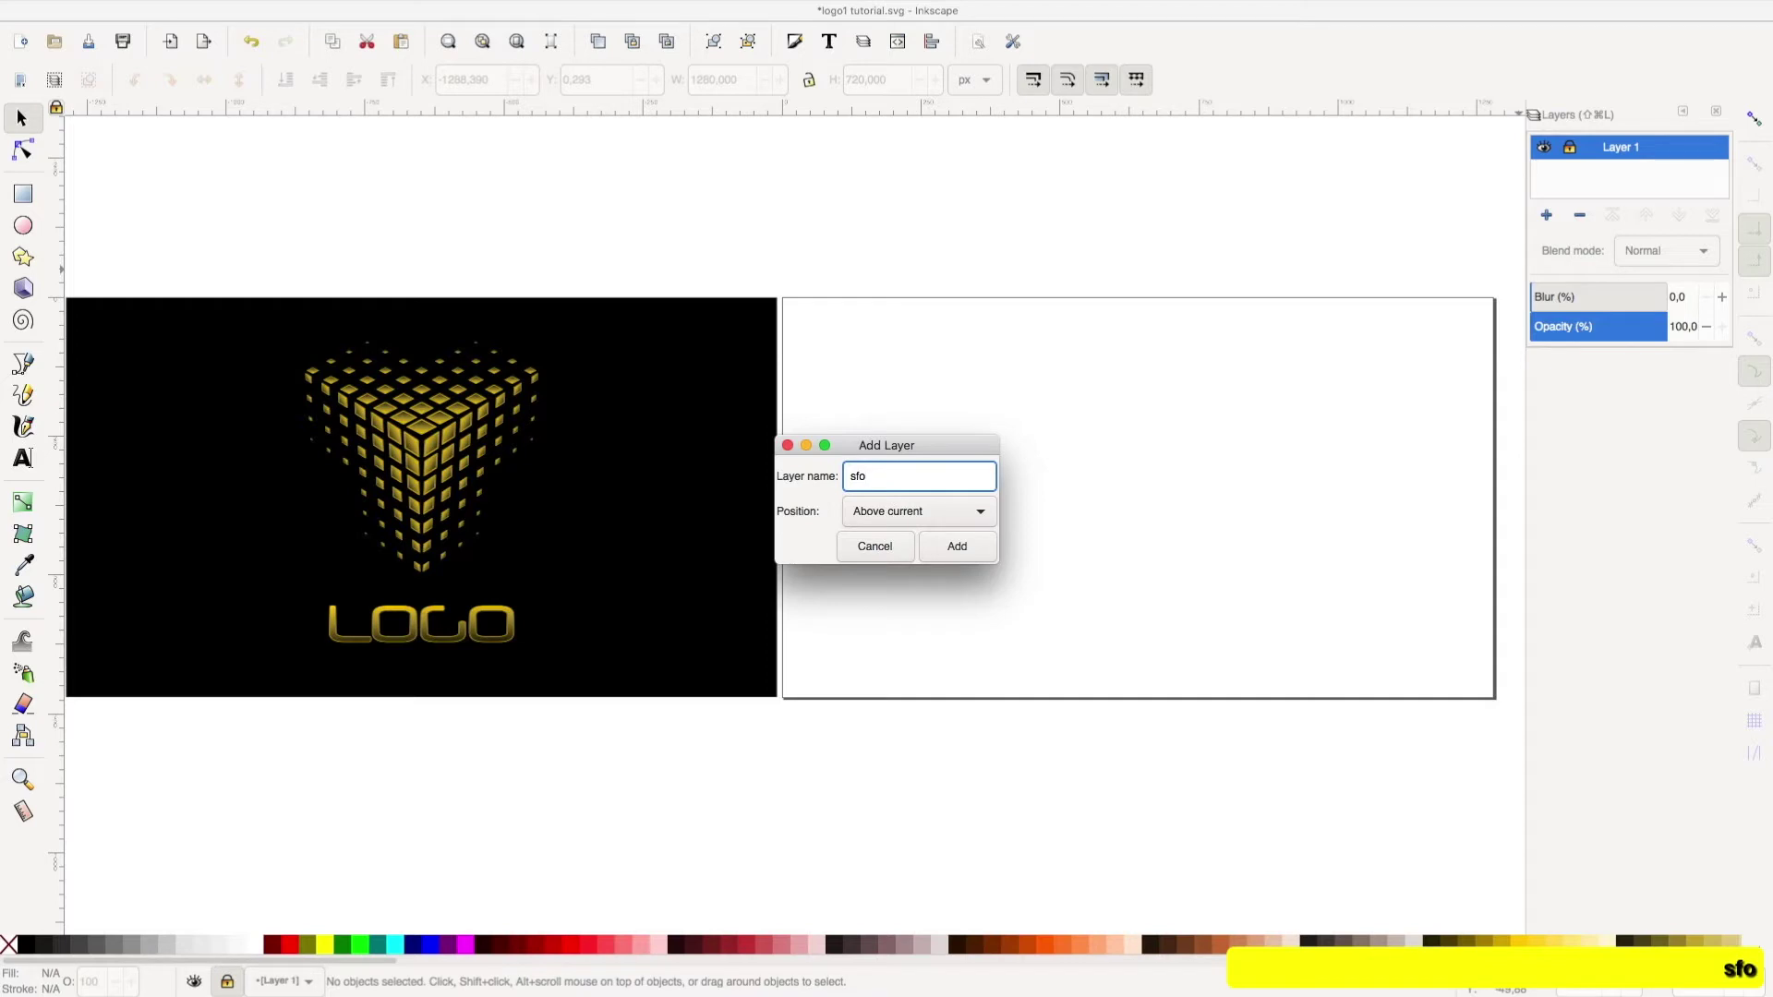
text(ndo)
click(970, 550)
Add layers named logo testo and cubo, and enlarge the layer list
click(1547, 216)
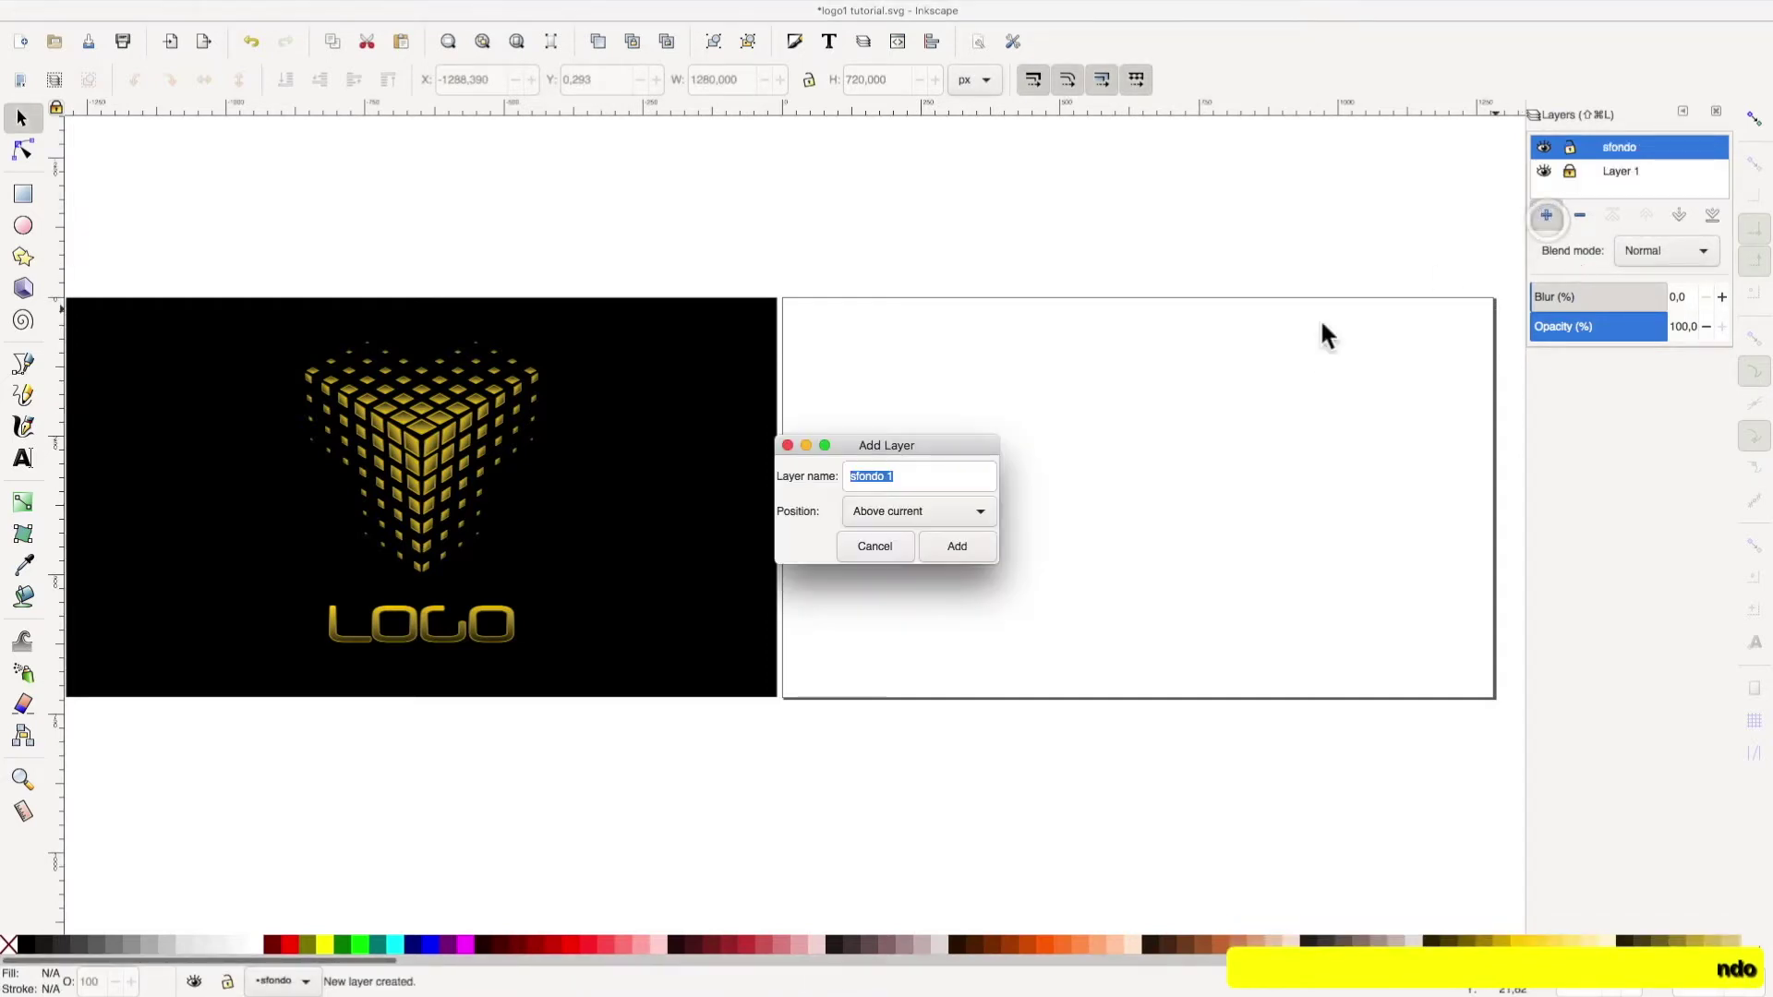
text(logo)
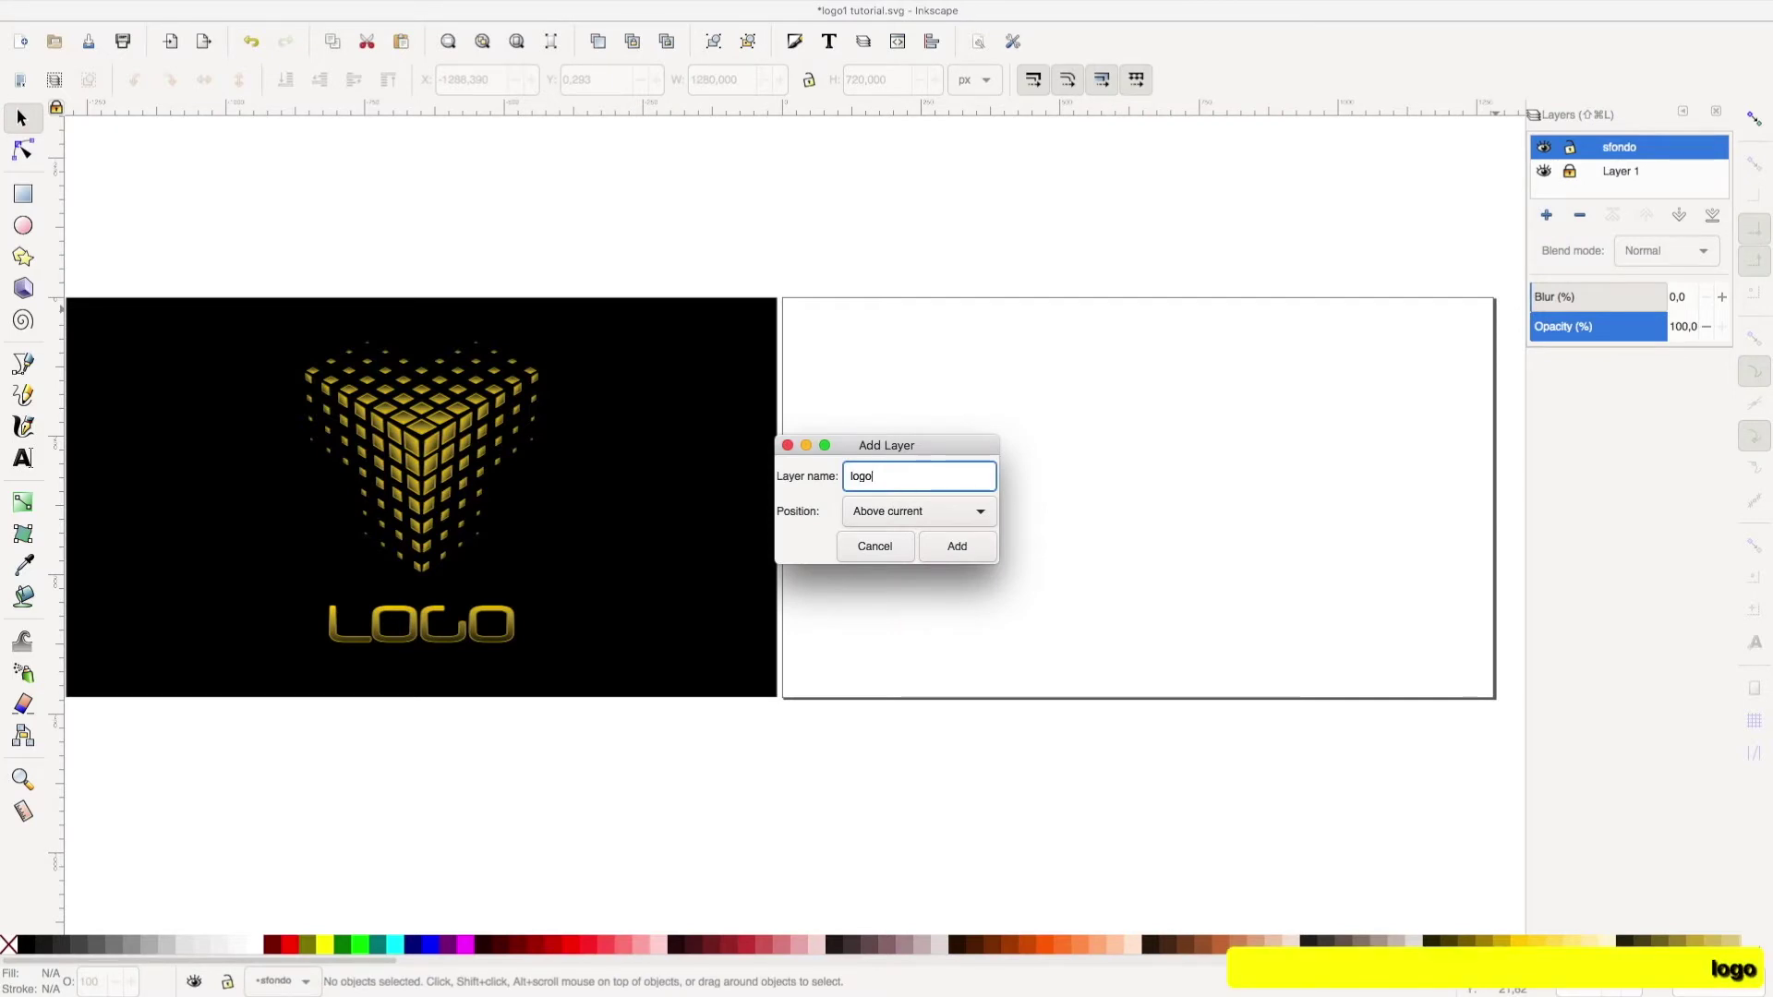
text( testo)
click(979, 551)
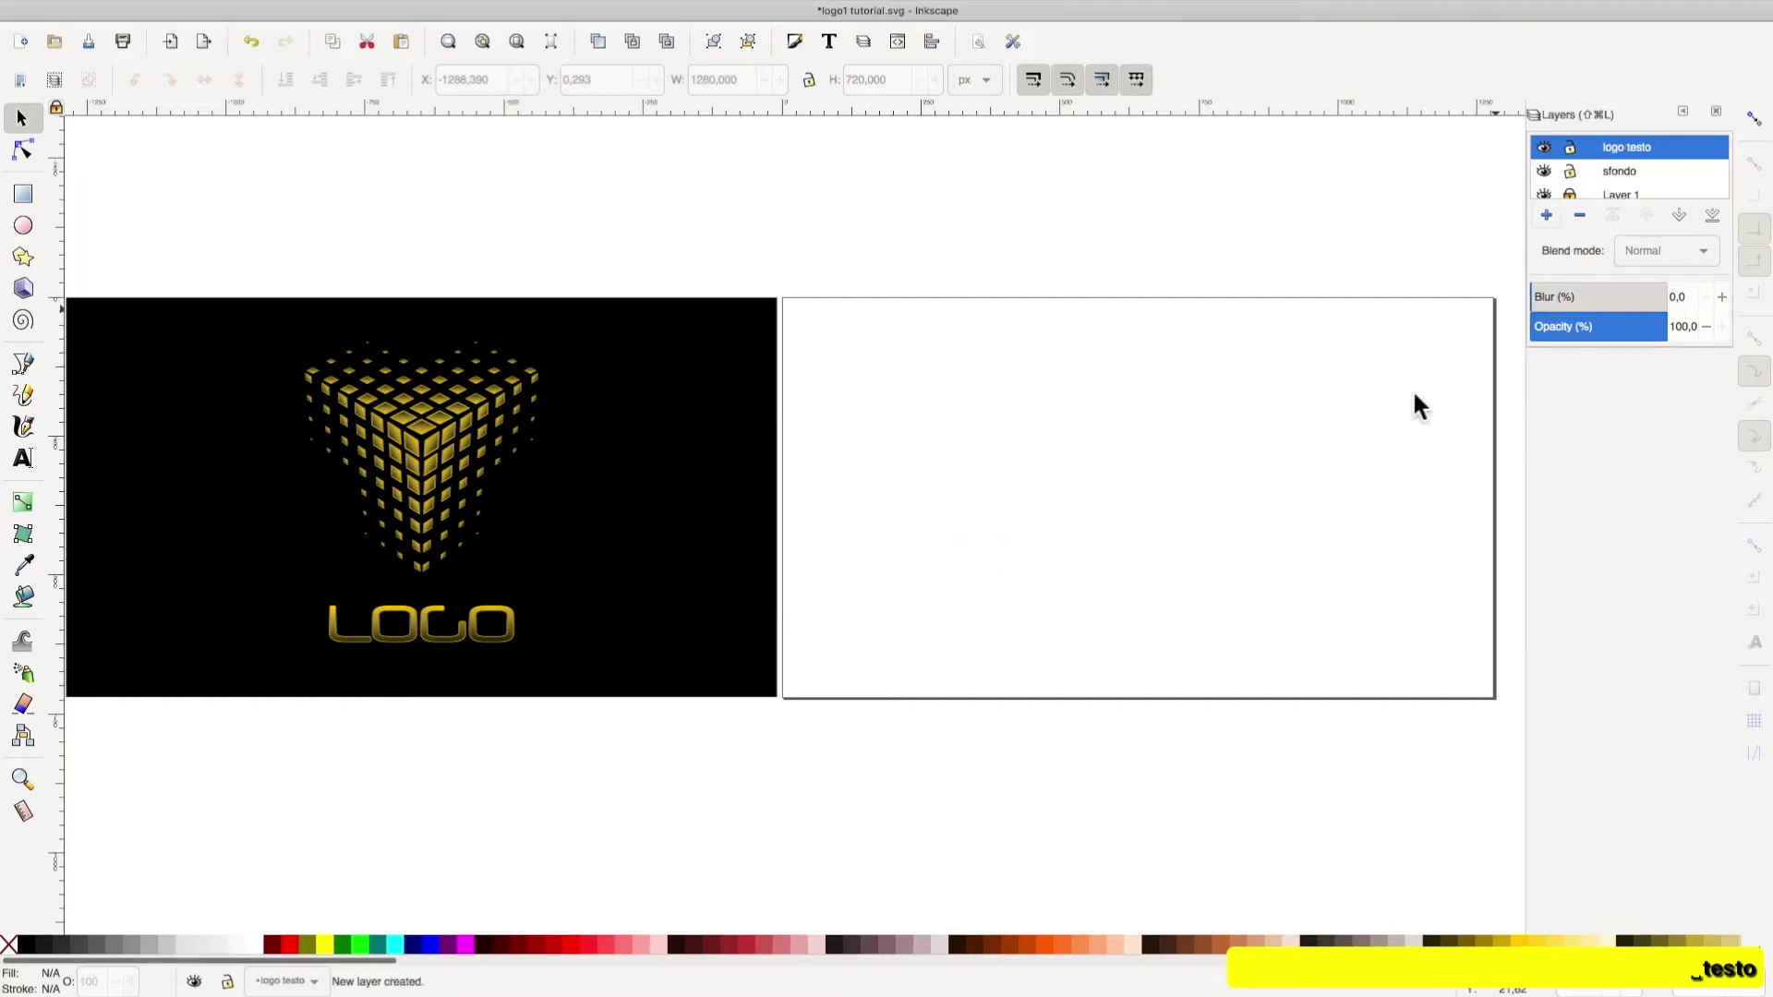
click(1549, 215)
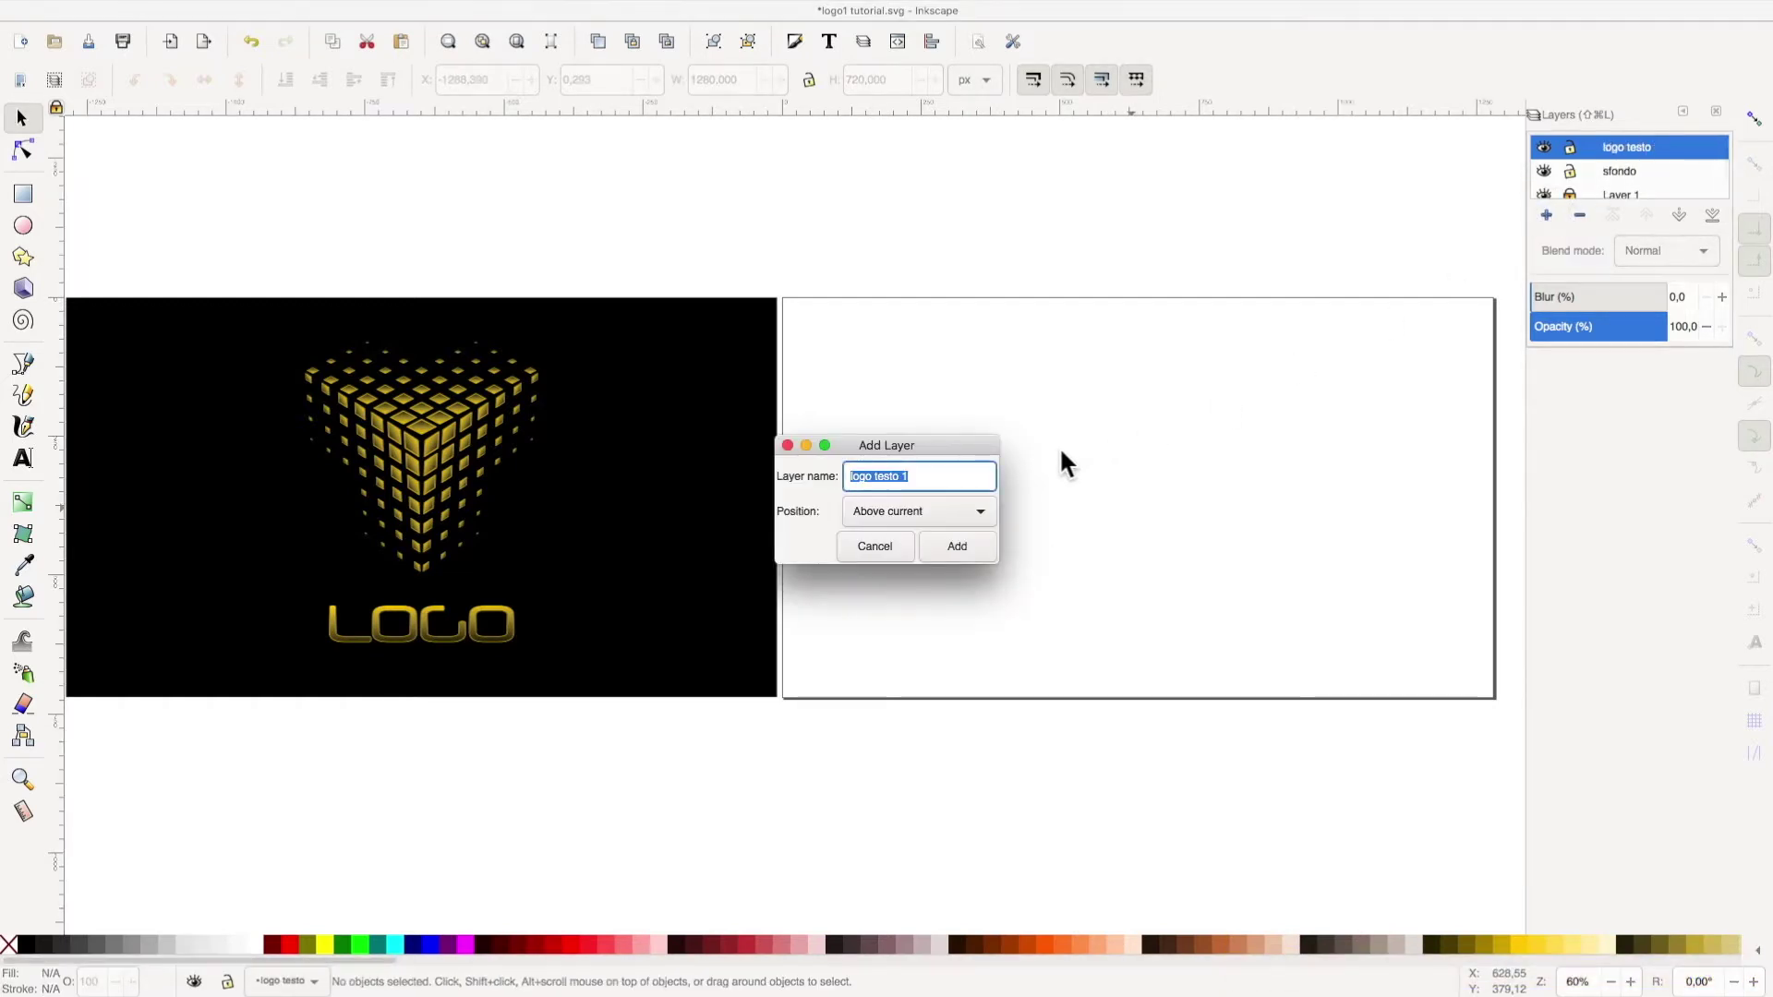
text(cubo)
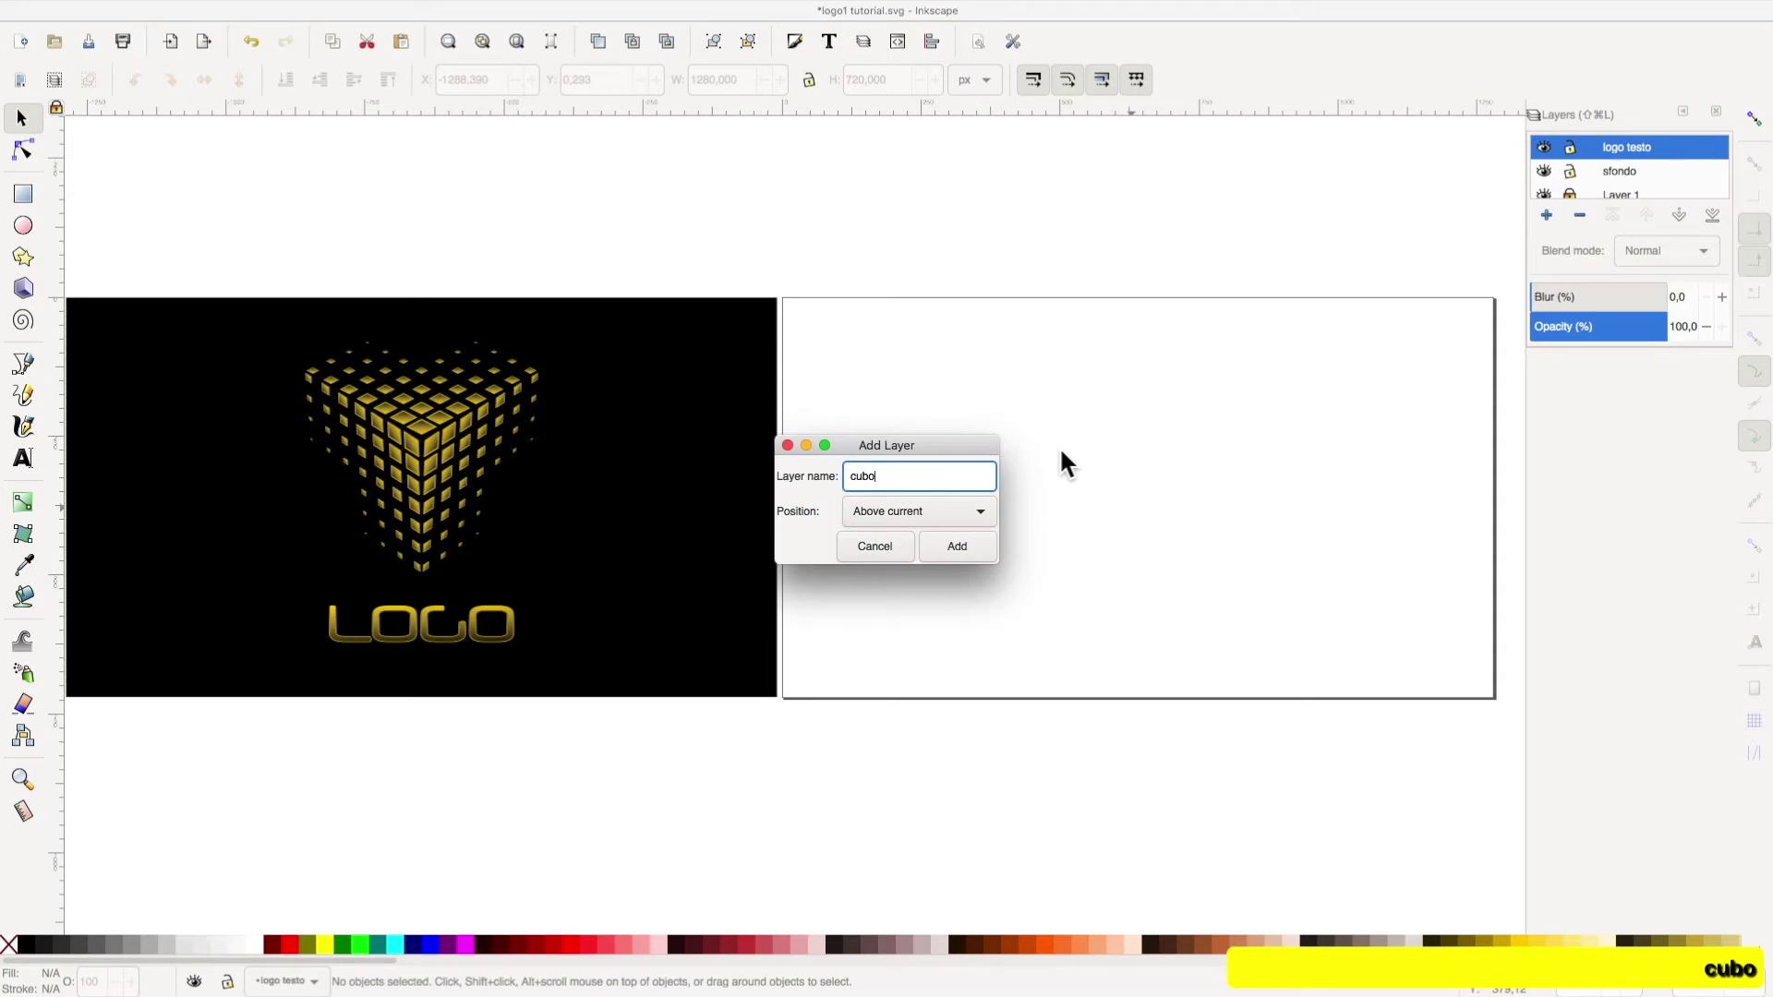
click(973, 543)
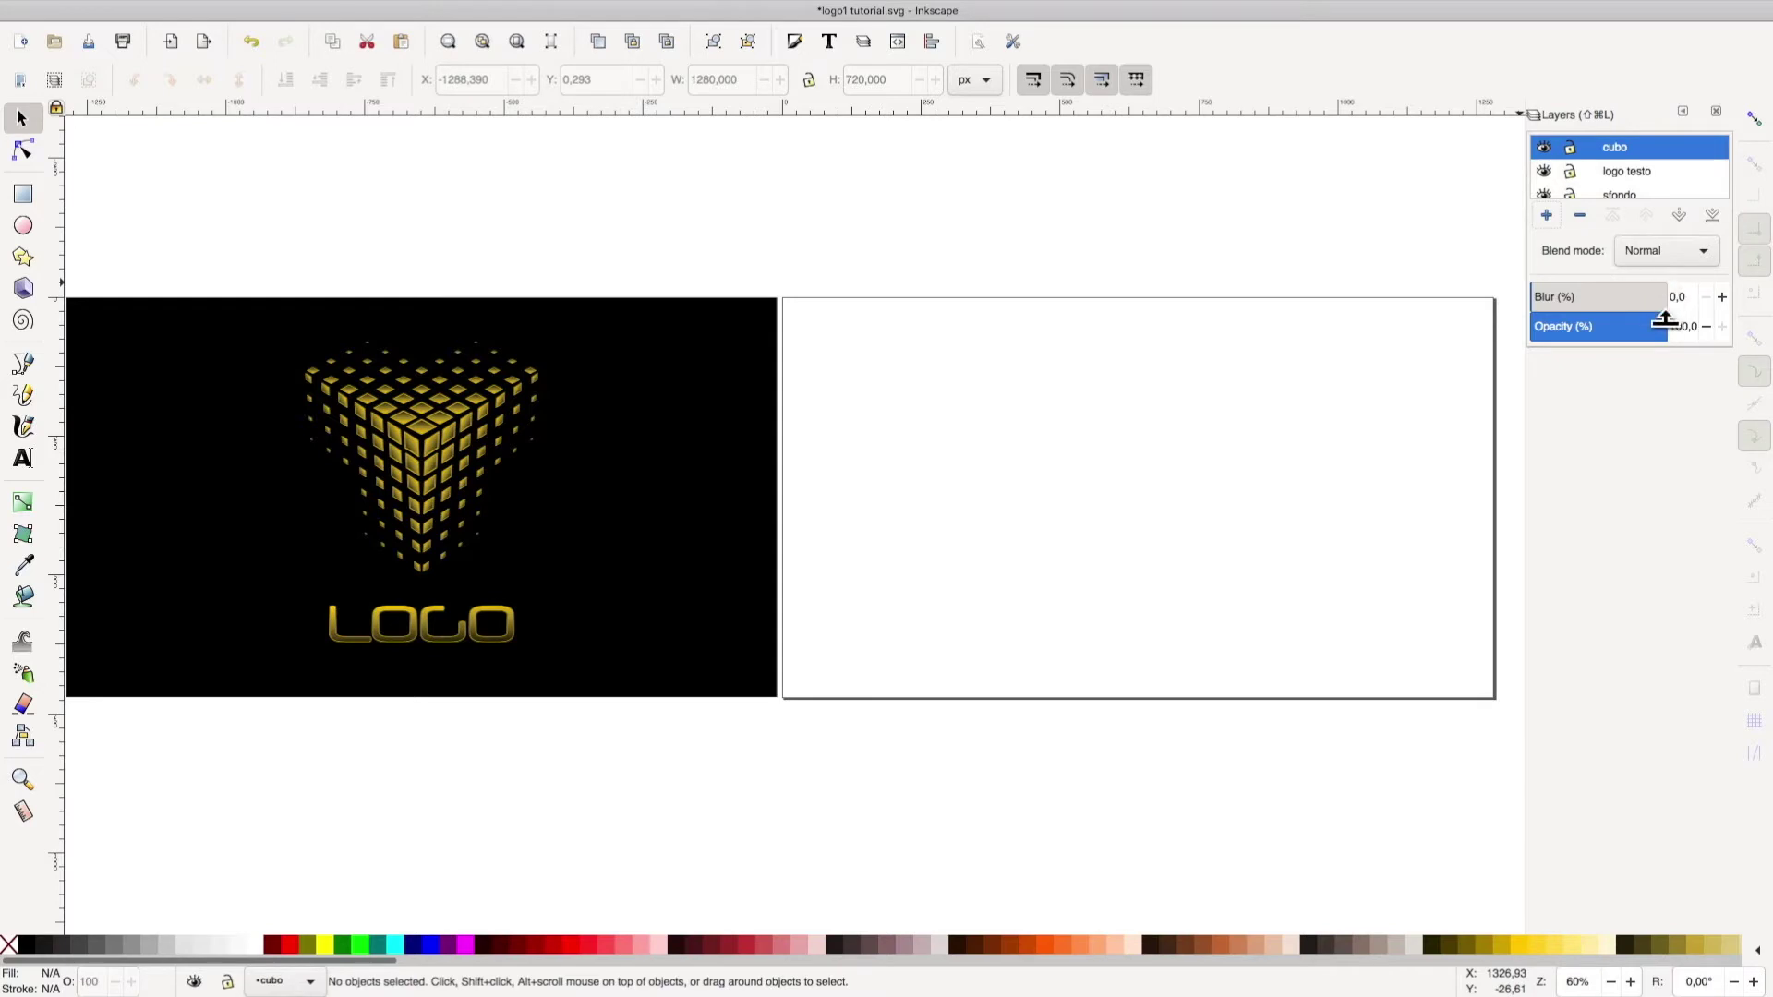
drag(1663, 349, 1662, 489)
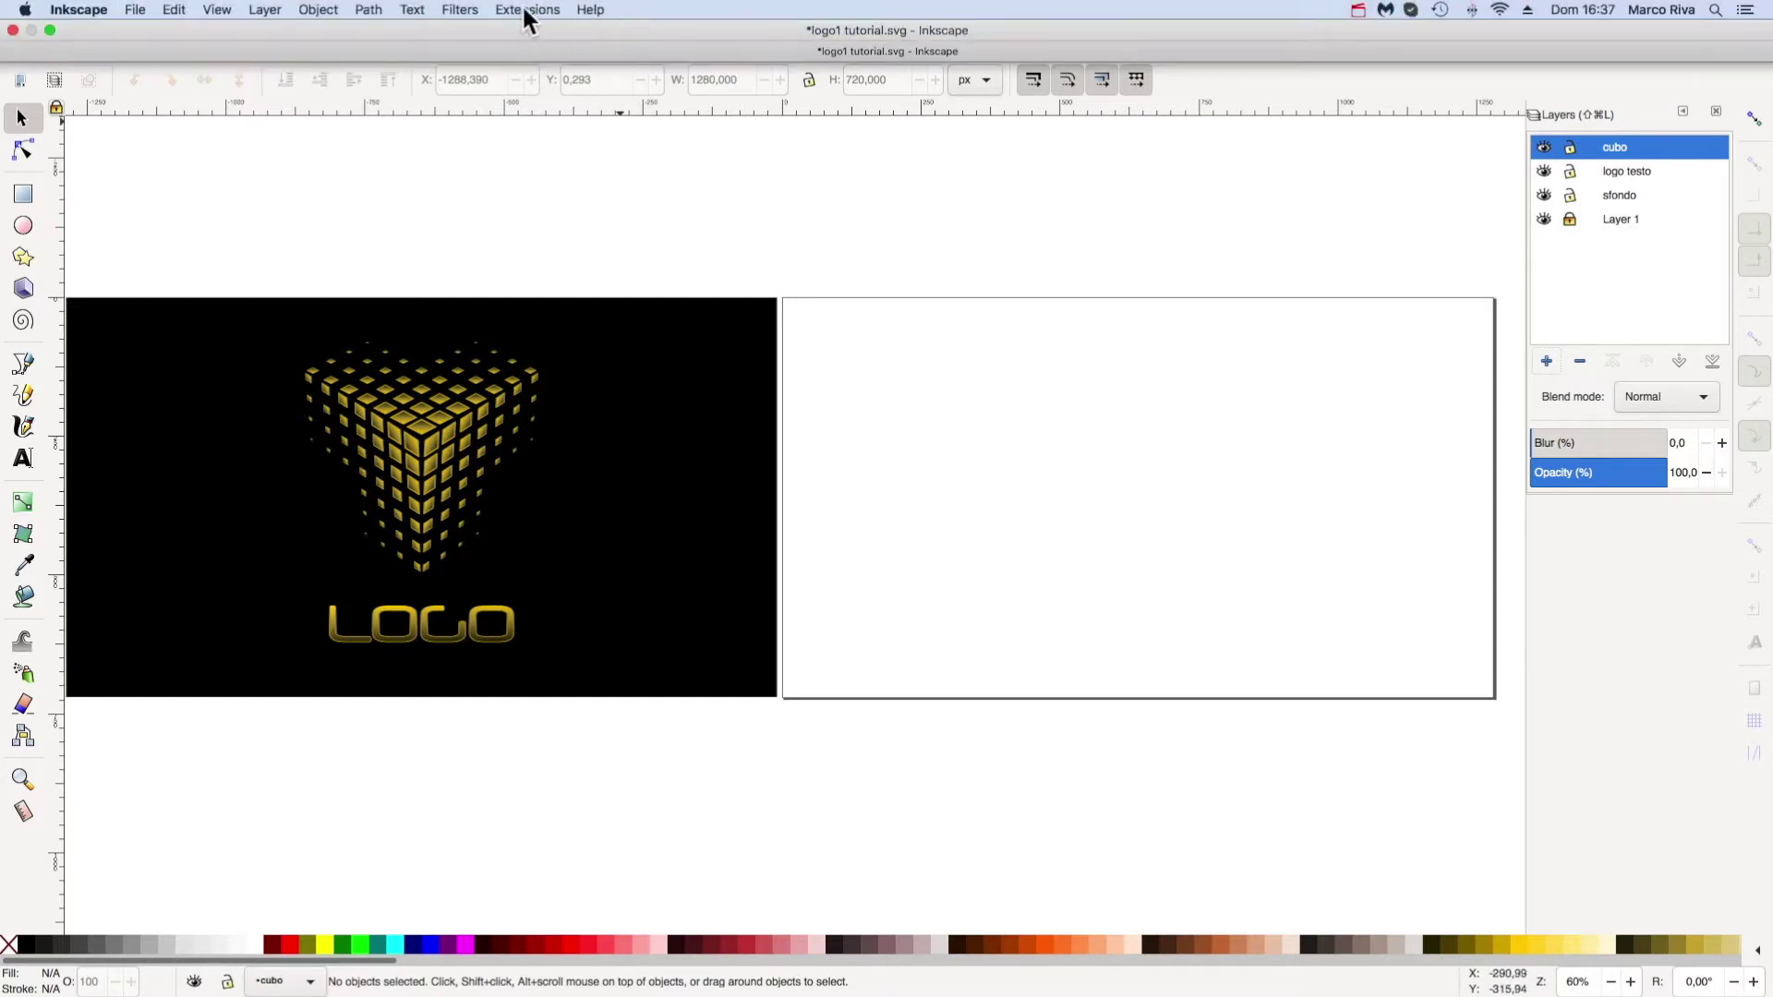
Make sfondo the current layer and enable snapping to the page border and to nodes and paths
click(324, 11)
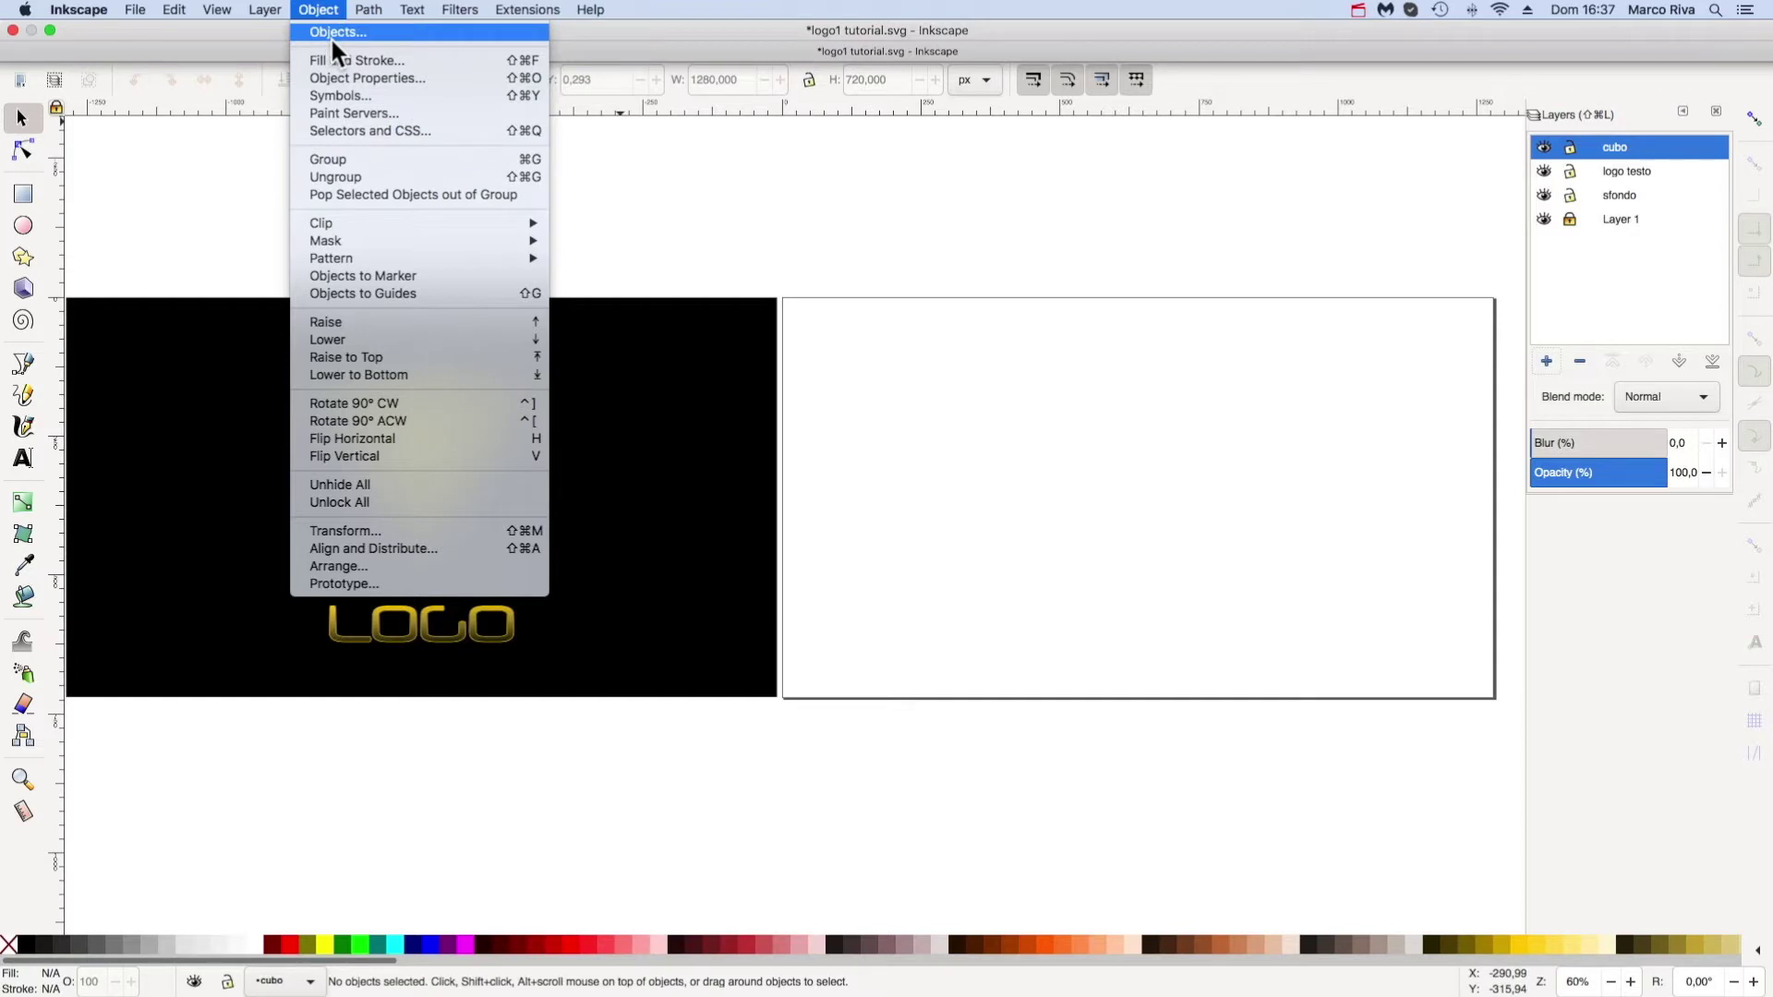
mouse_move(367, 10)
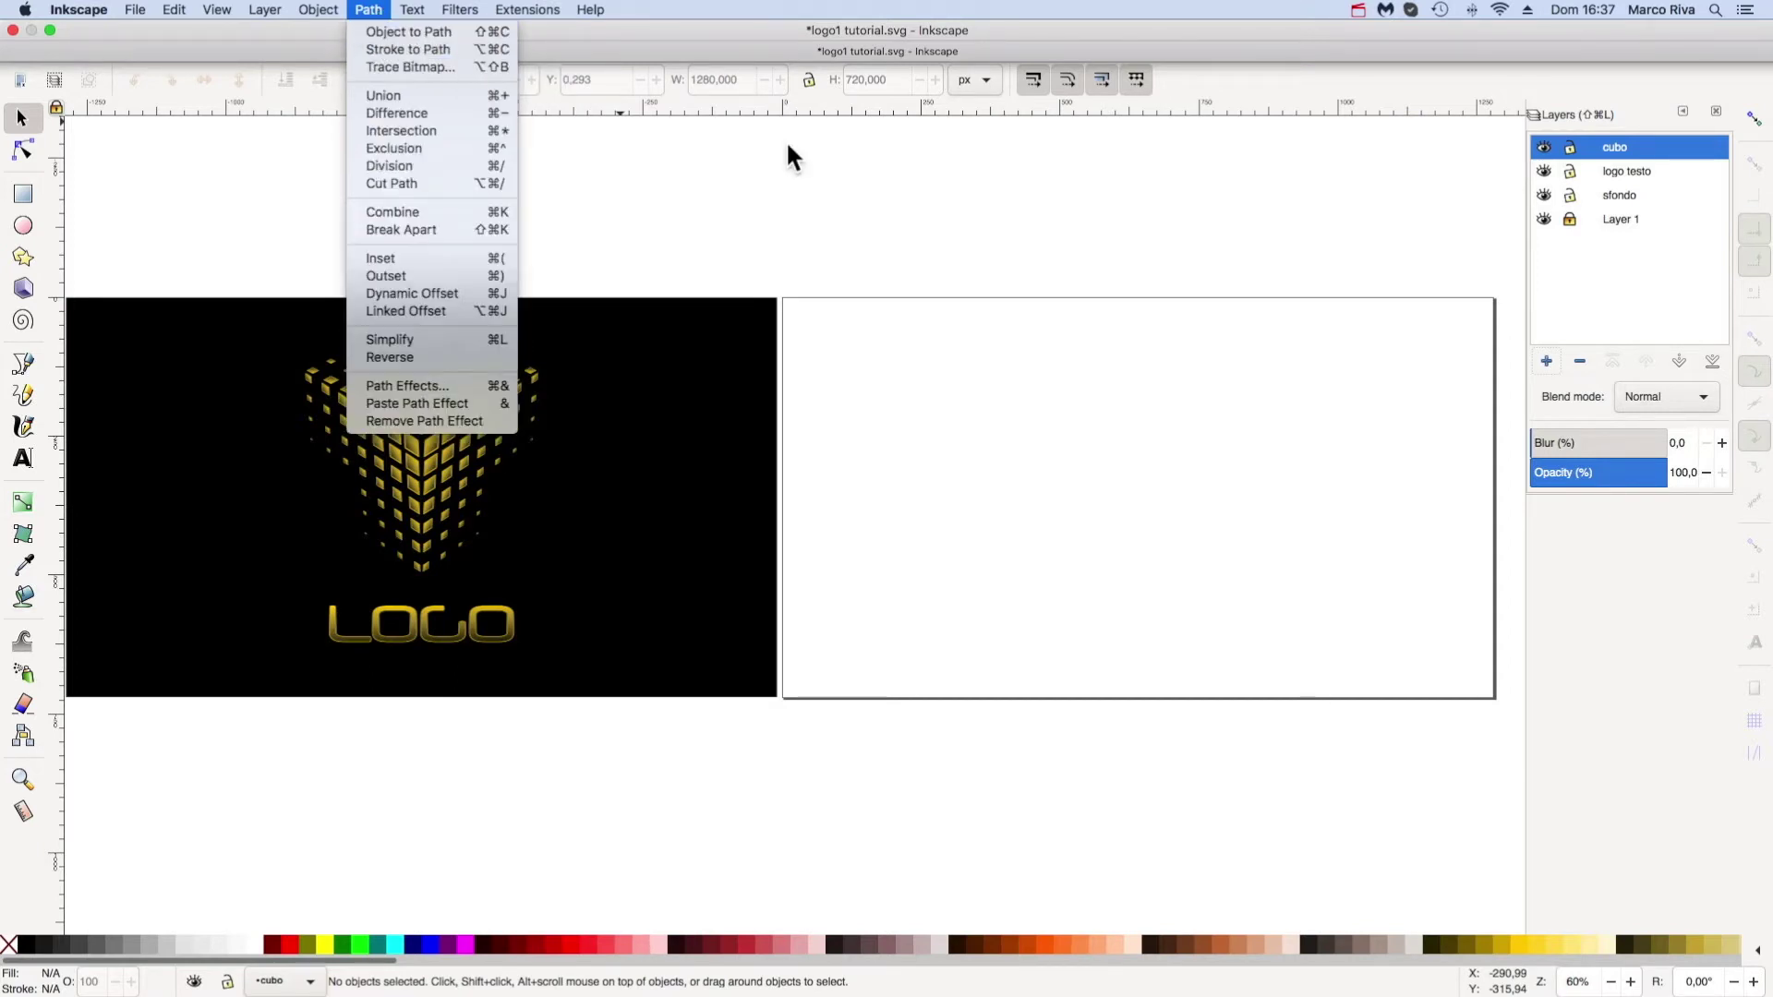
click(865, 168)
click(1639, 194)
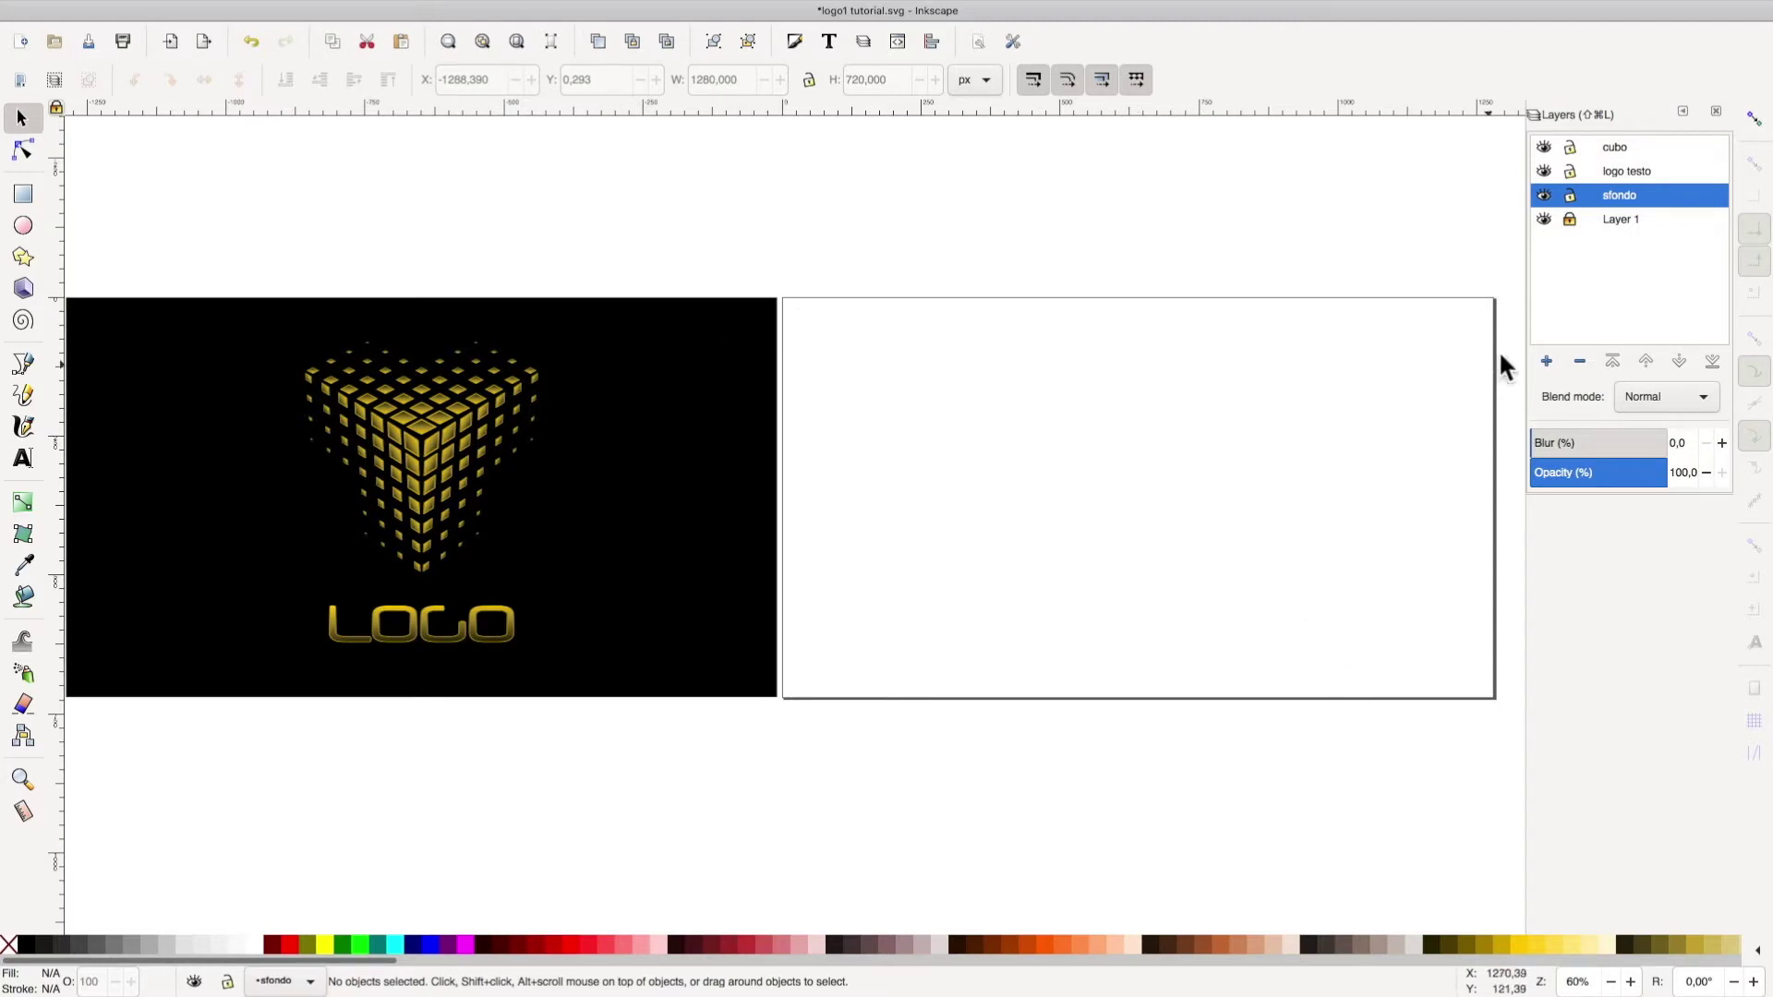
click(1755, 119)
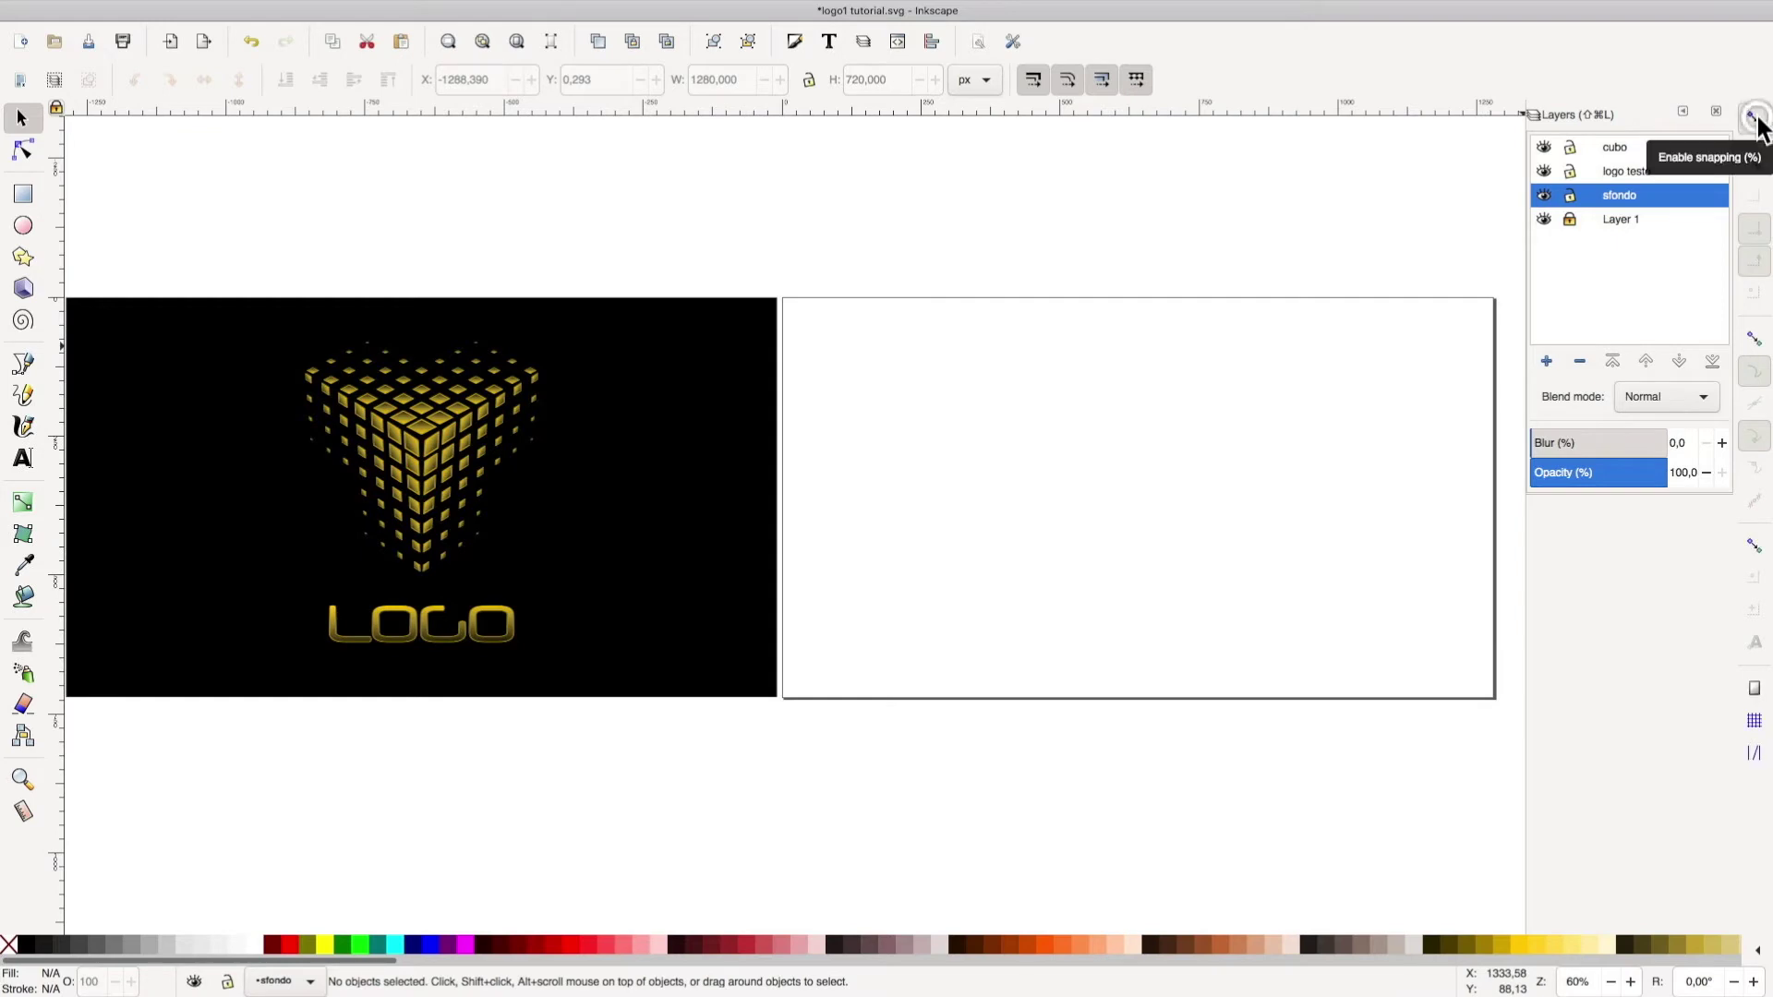
click(1756, 693)
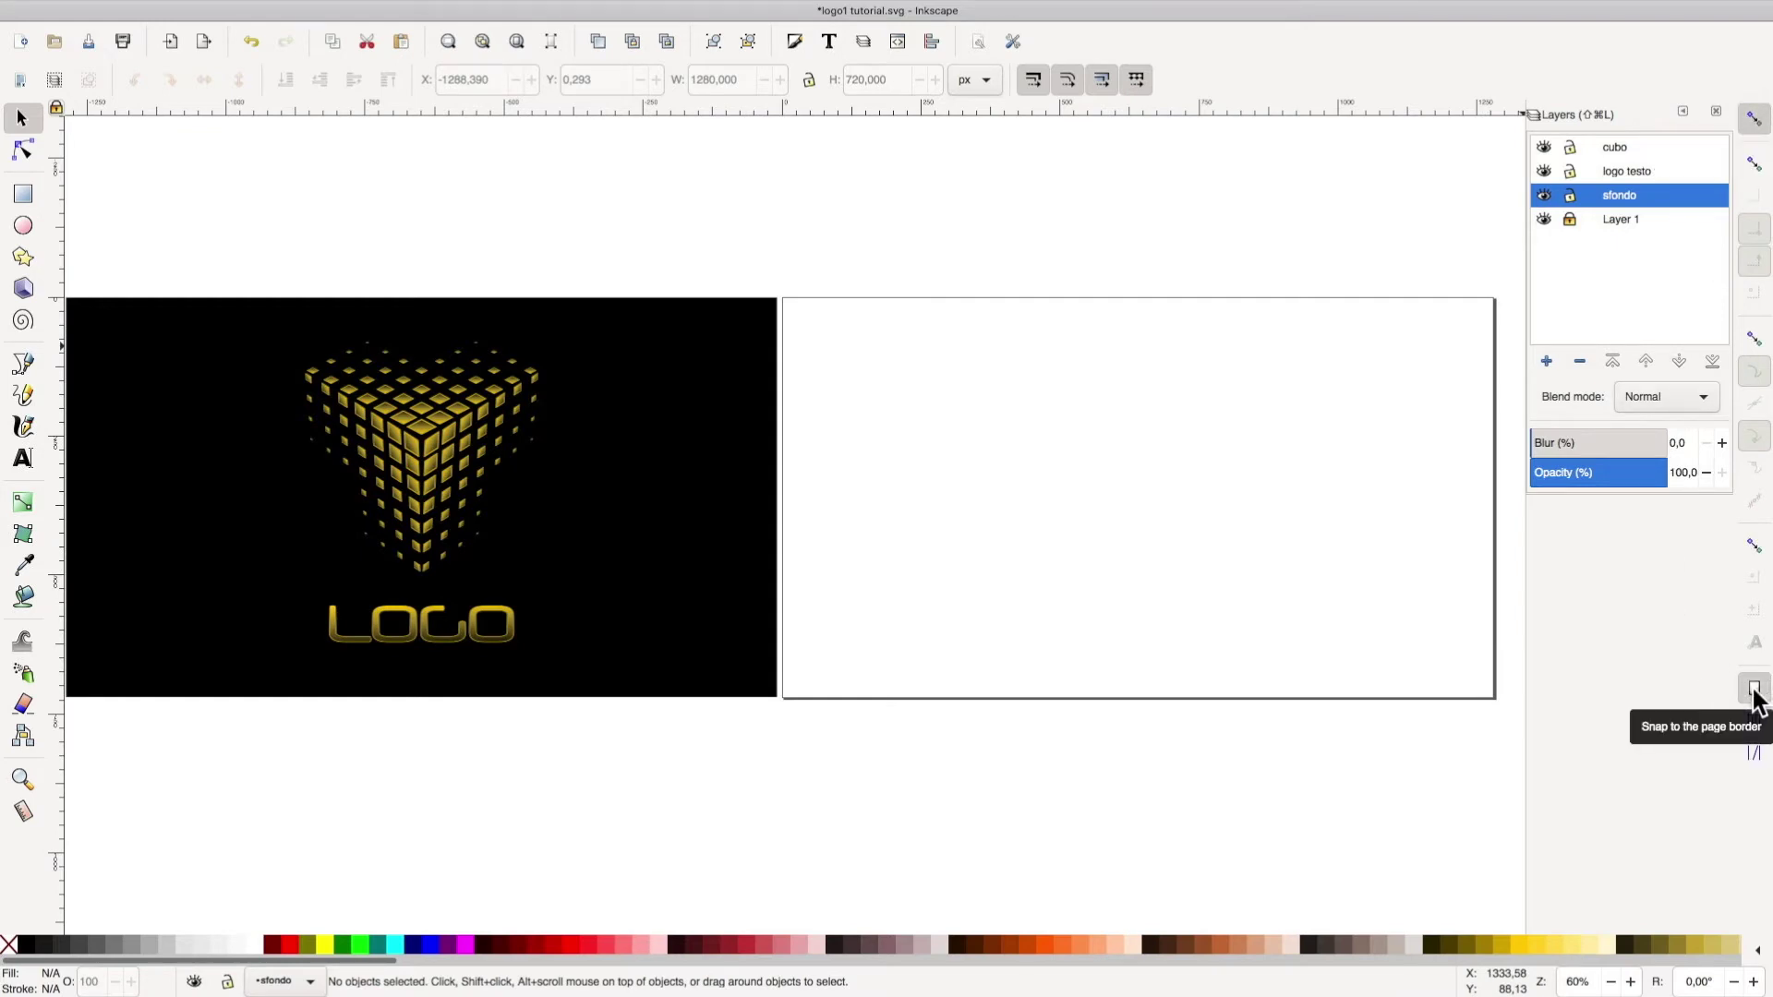
click(1759, 342)
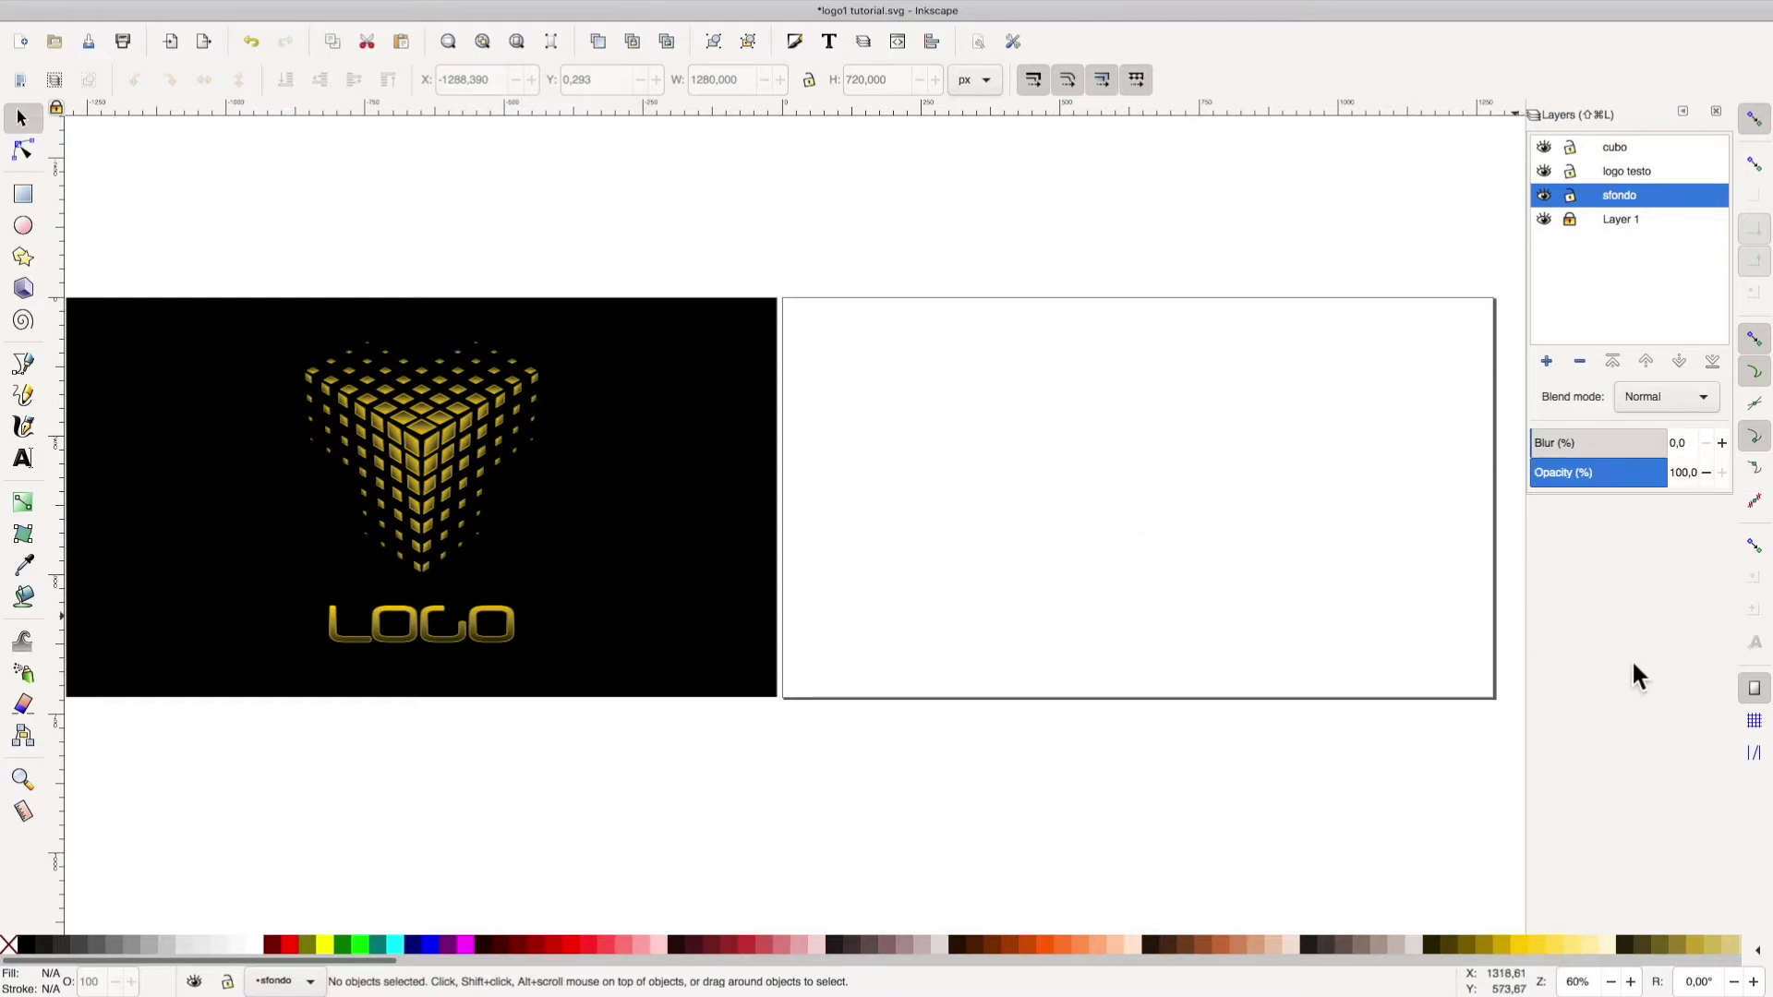
click(26, 196)
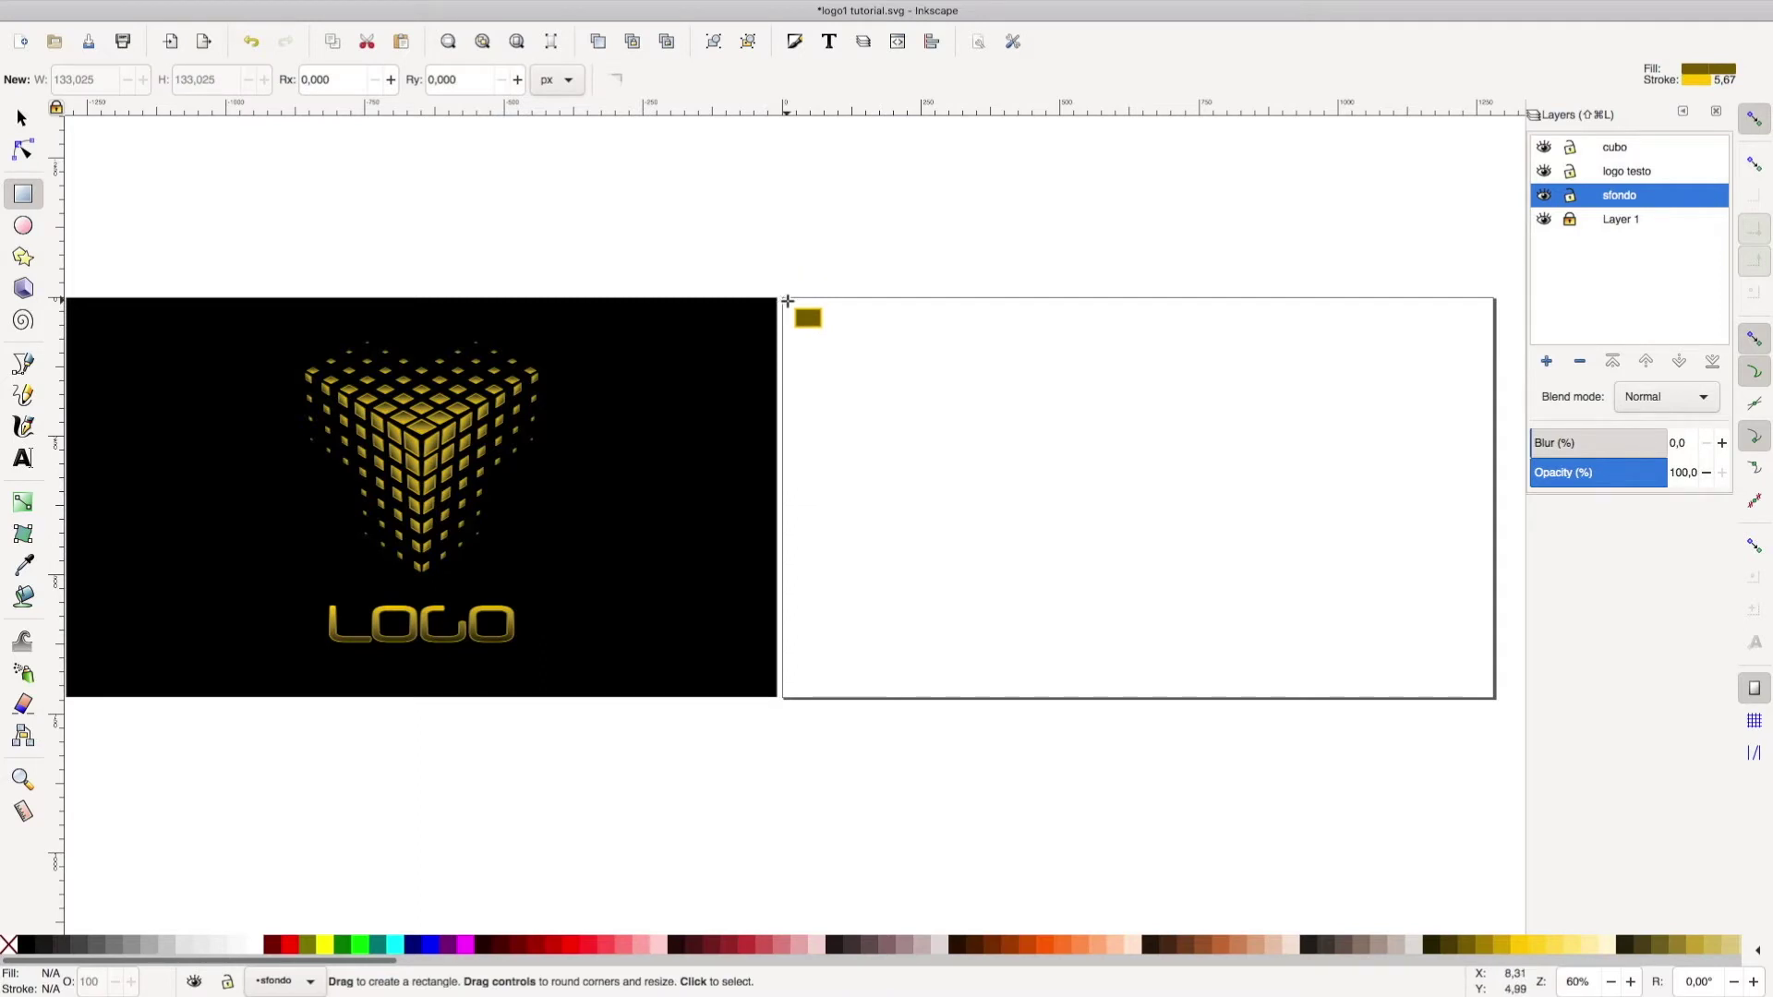
Draw a page-sized rectangle with black fill and no stroke
mouse_move(784, 300)
mouse_down()
mouse_move(1074, 509)
mouse_move(1492, 703)
mouse_up()
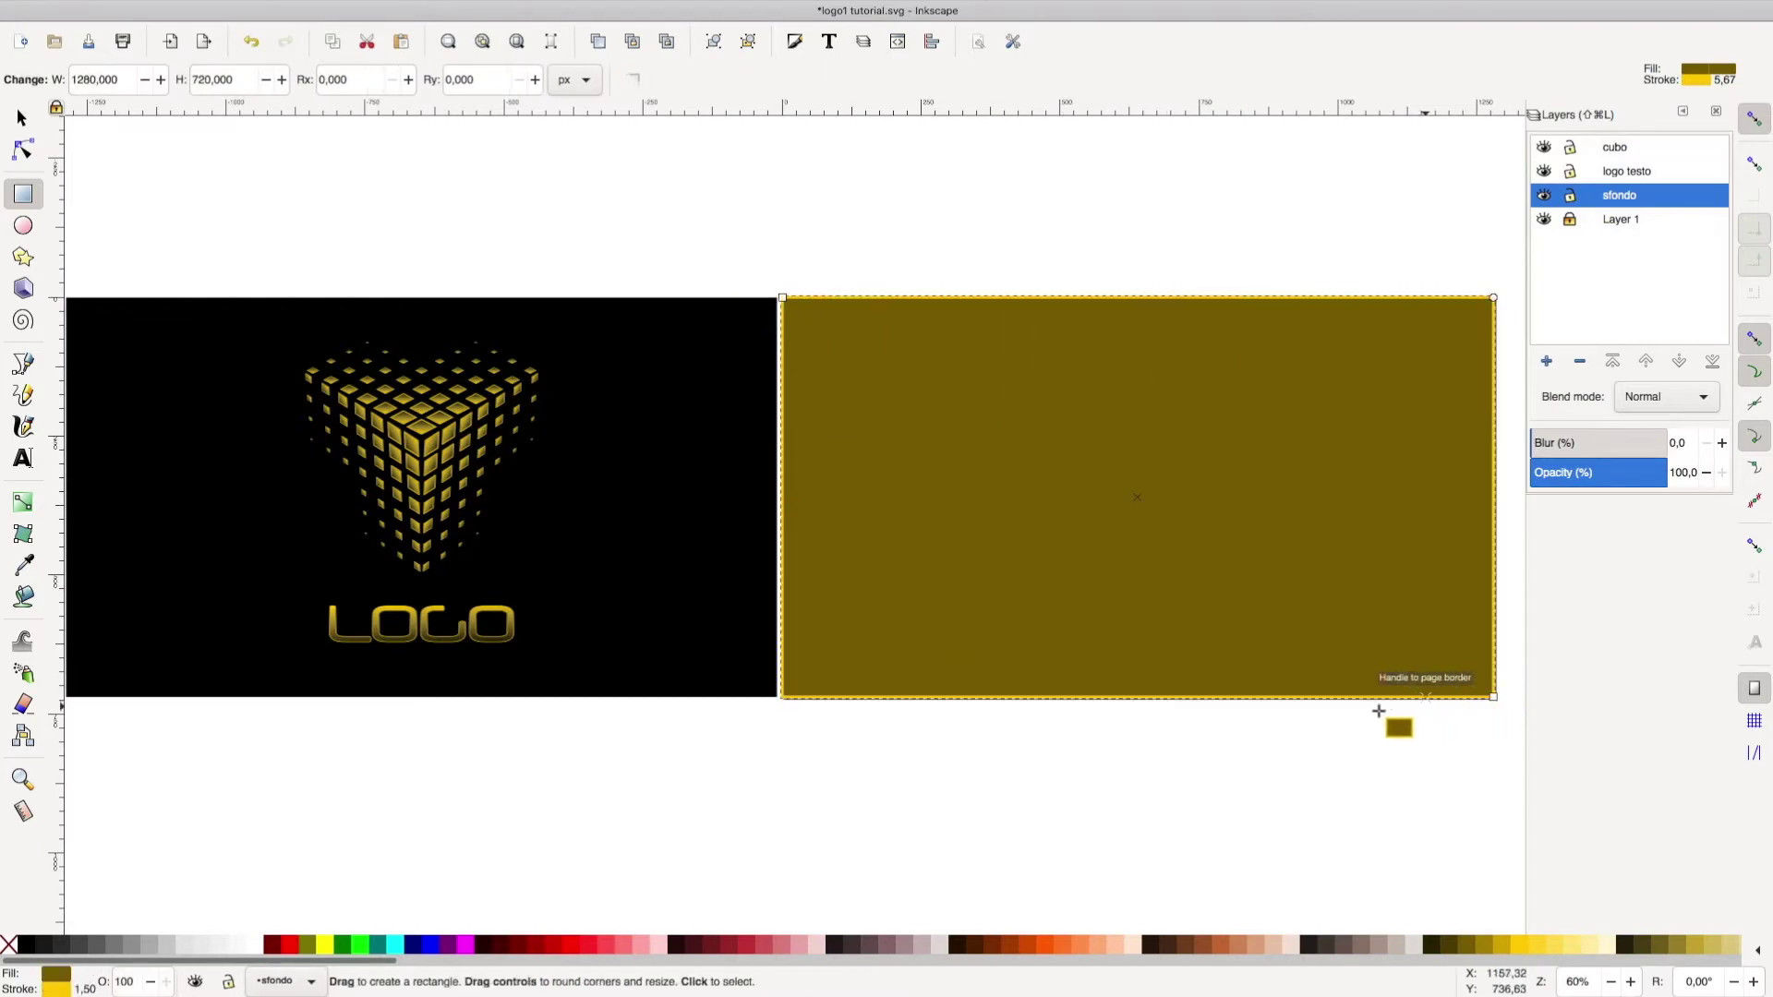
click(25, 944)
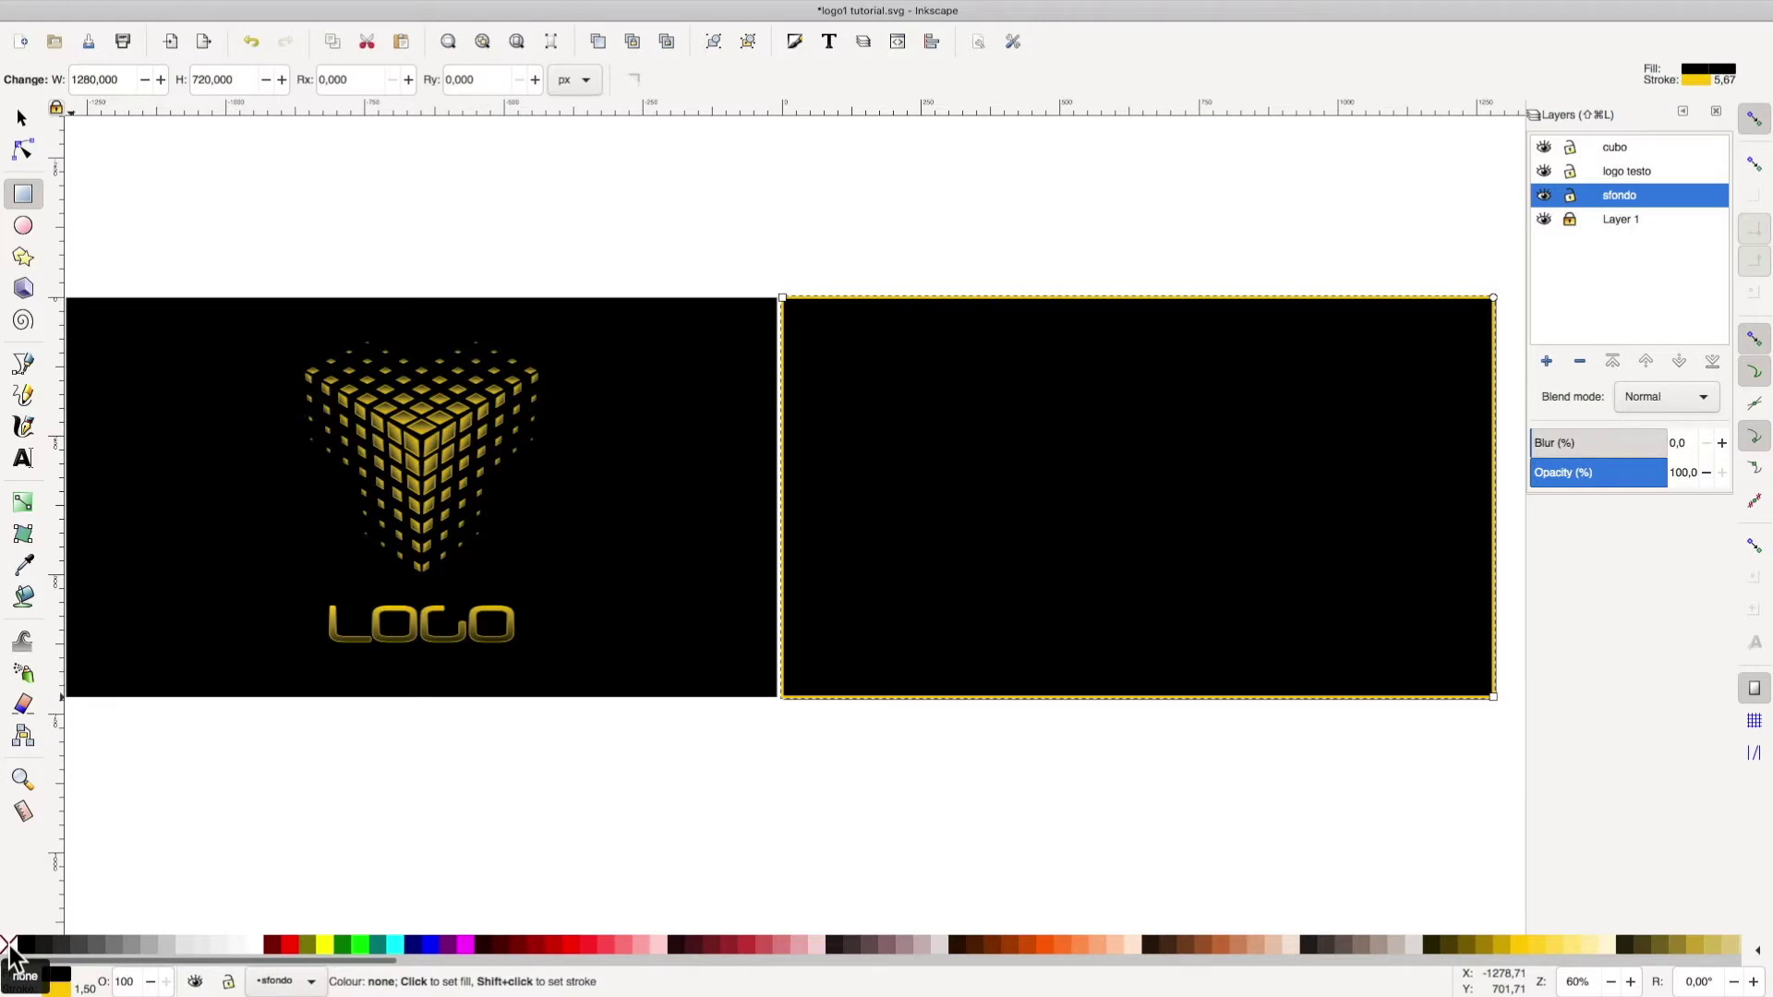
key(shift)
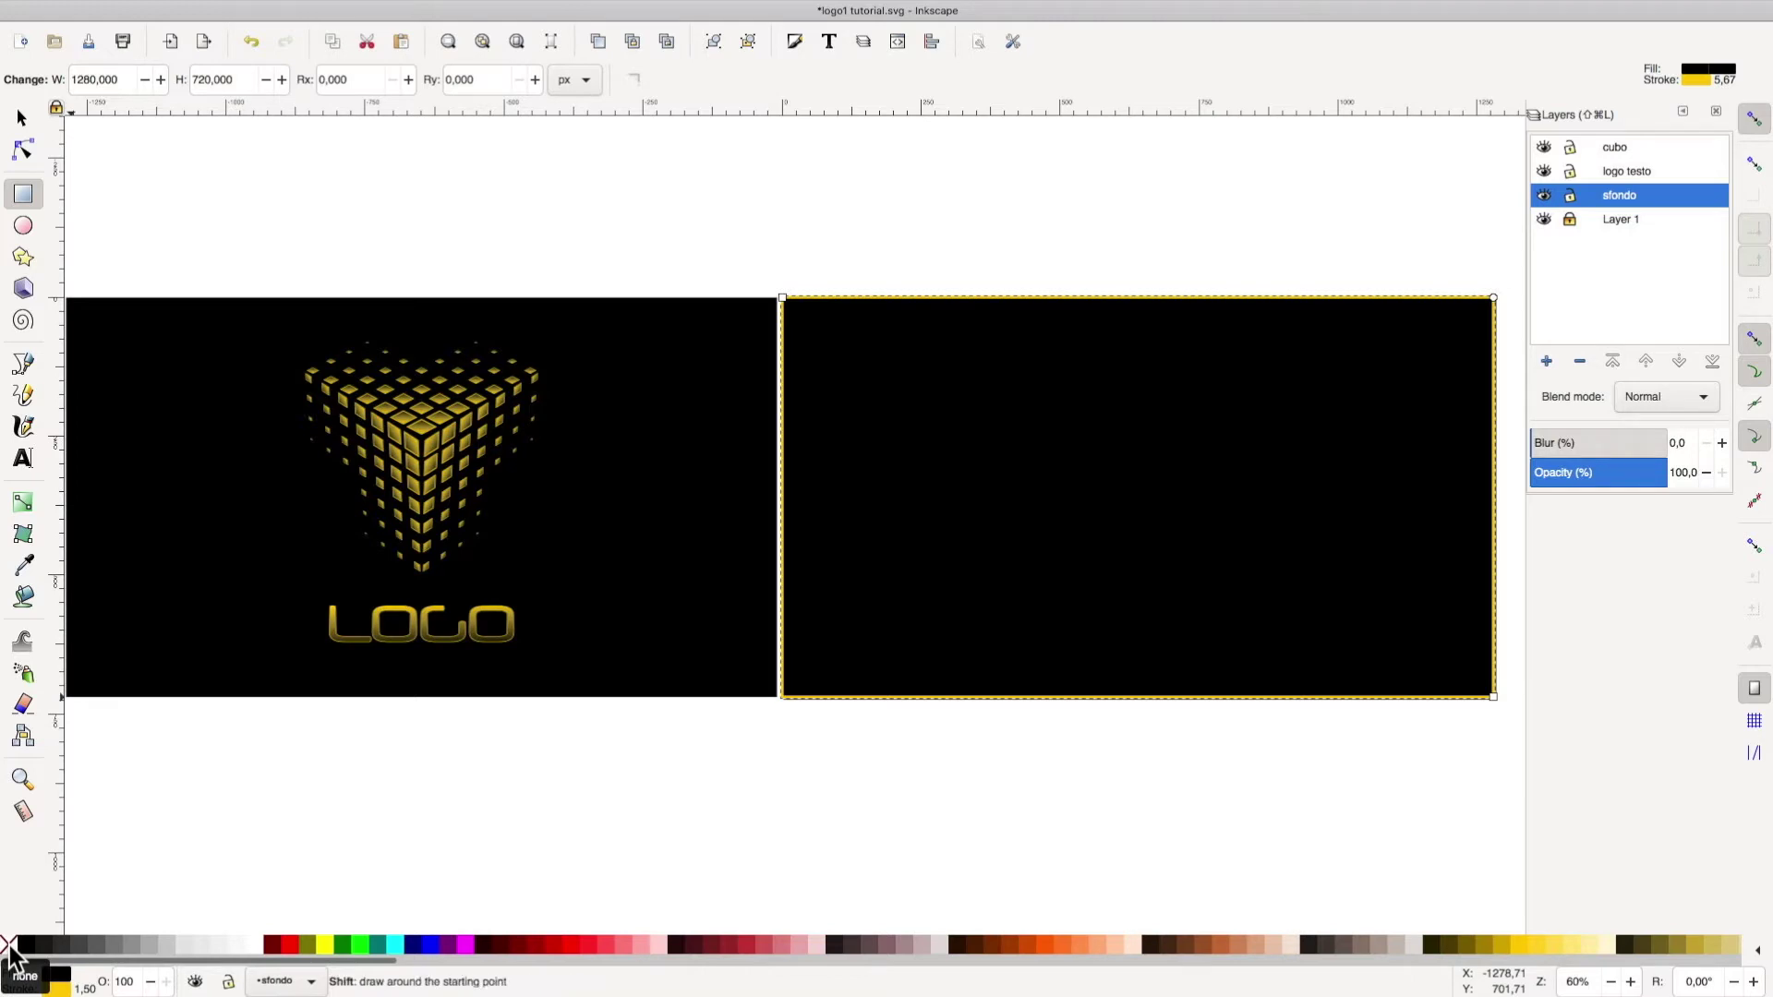
shift+click(8, 946)
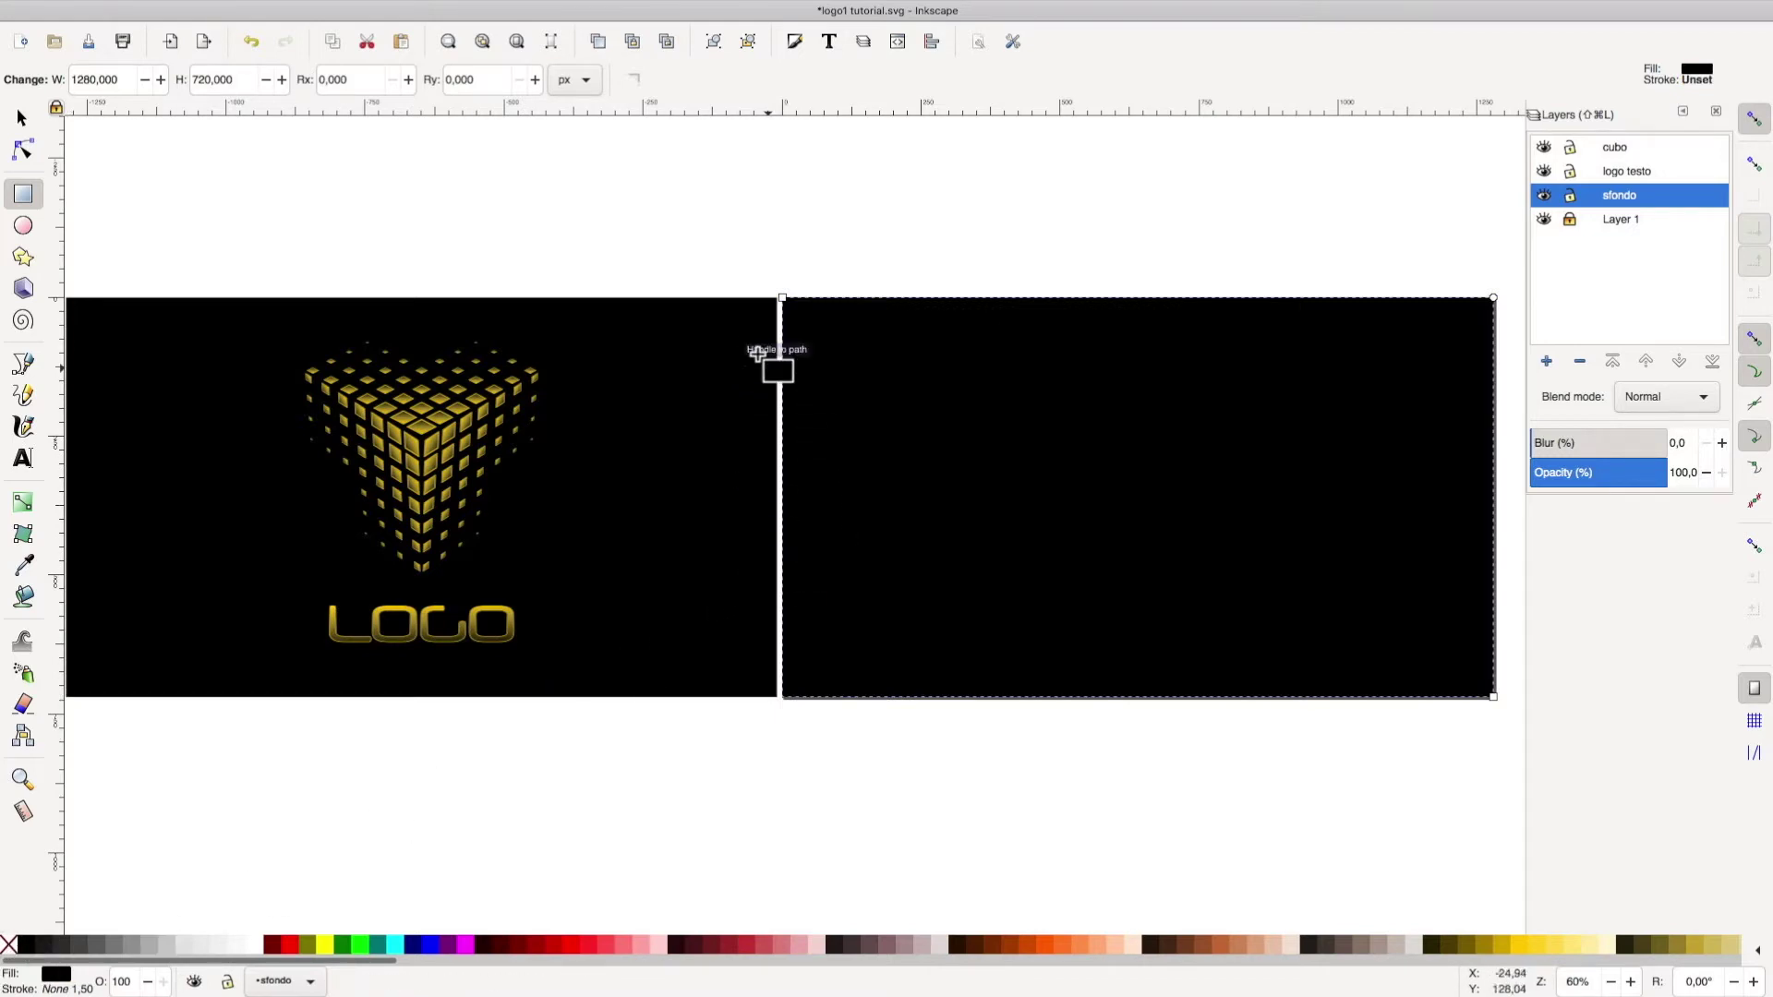
Lock and hide the sfondo layer, and make cubo the current layer
click(1570, 194)
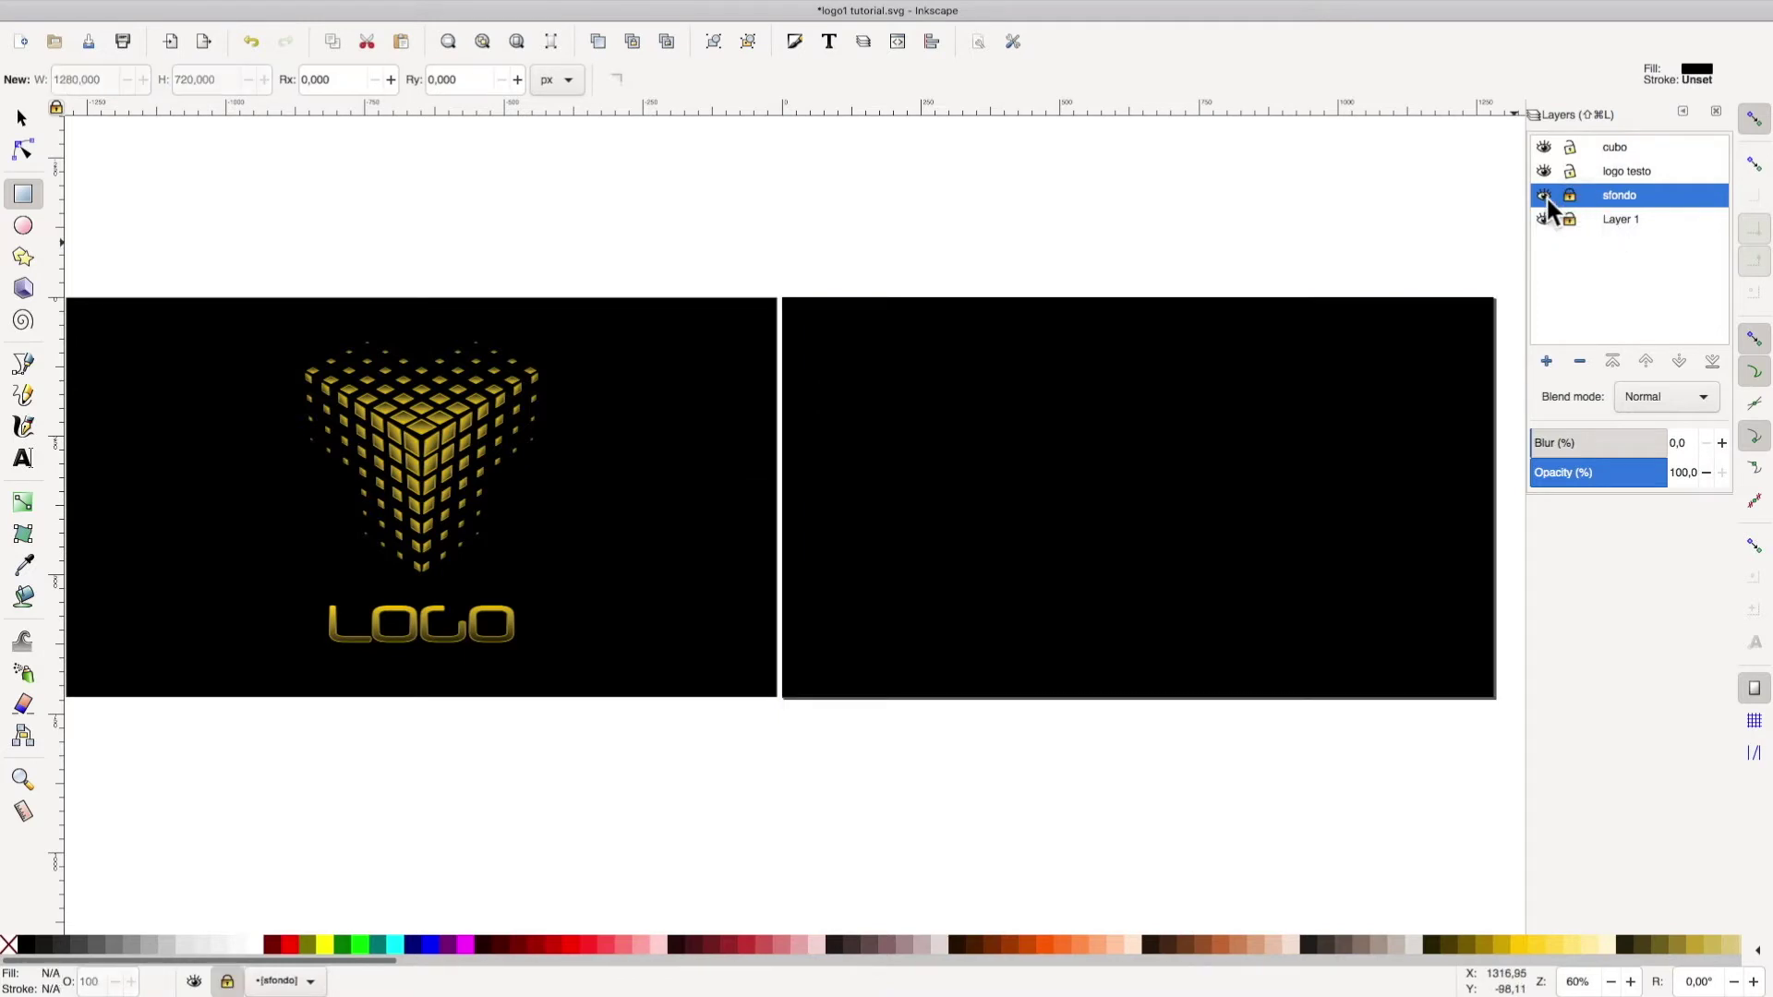
click(1544, 194)
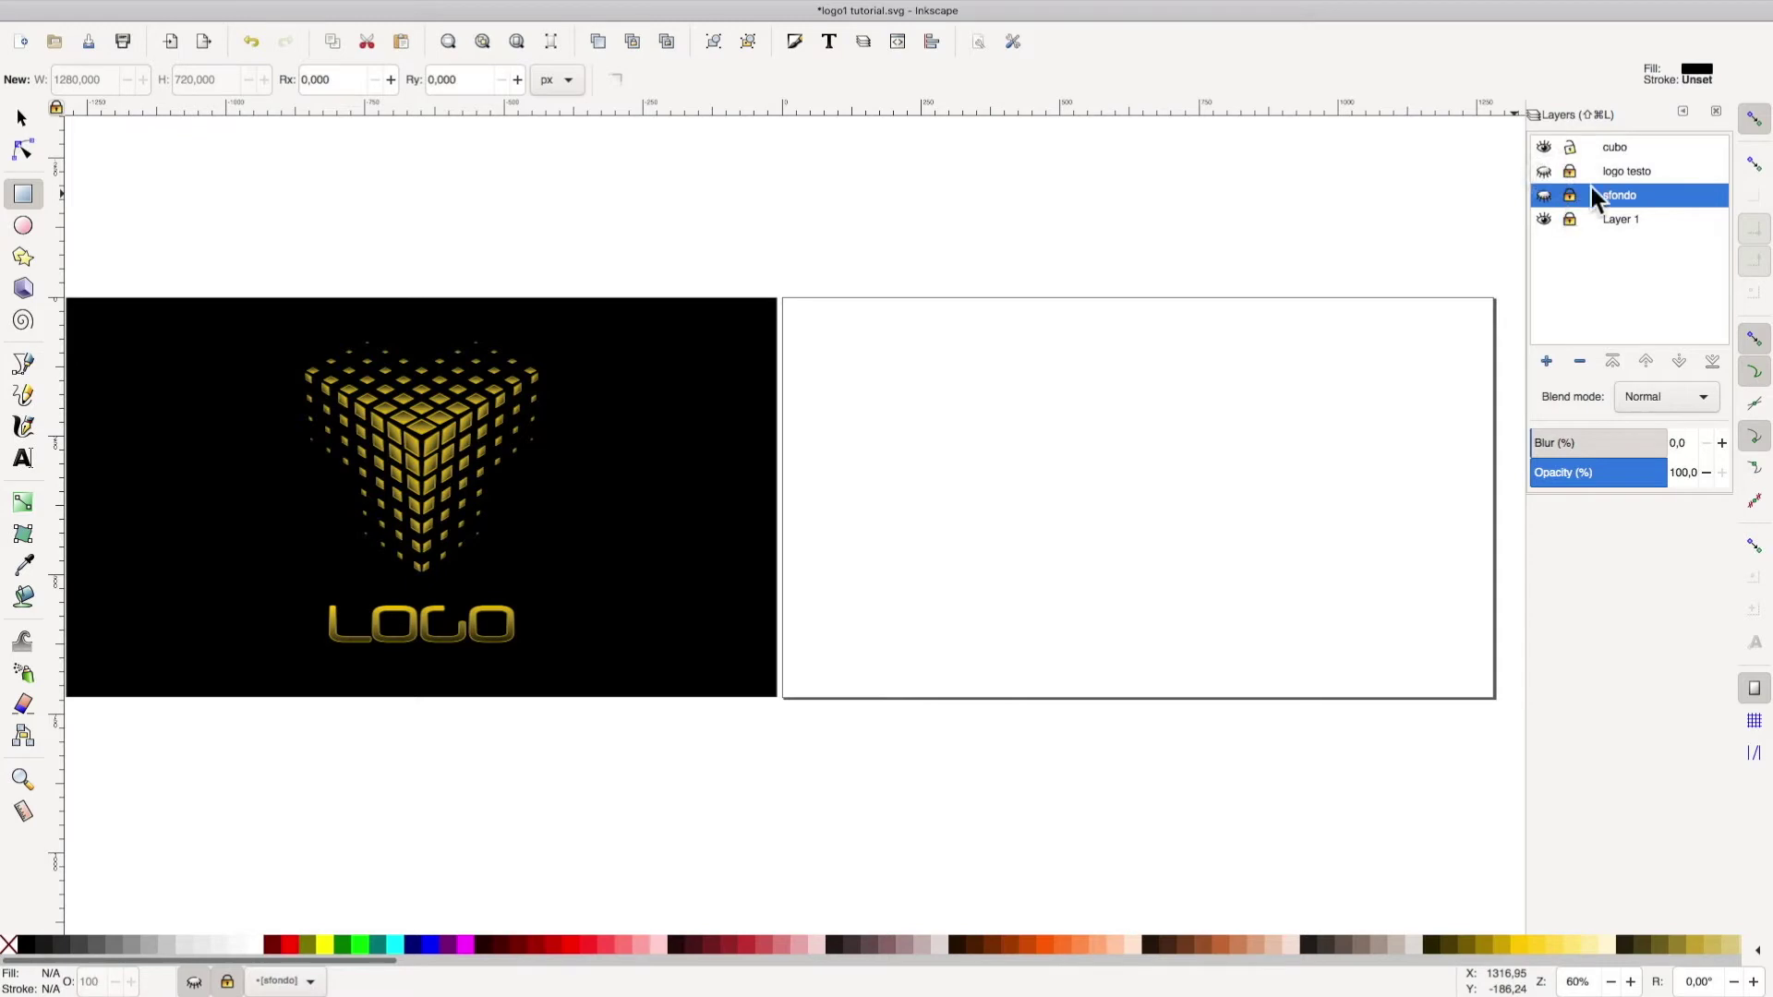
click(1626, 142)
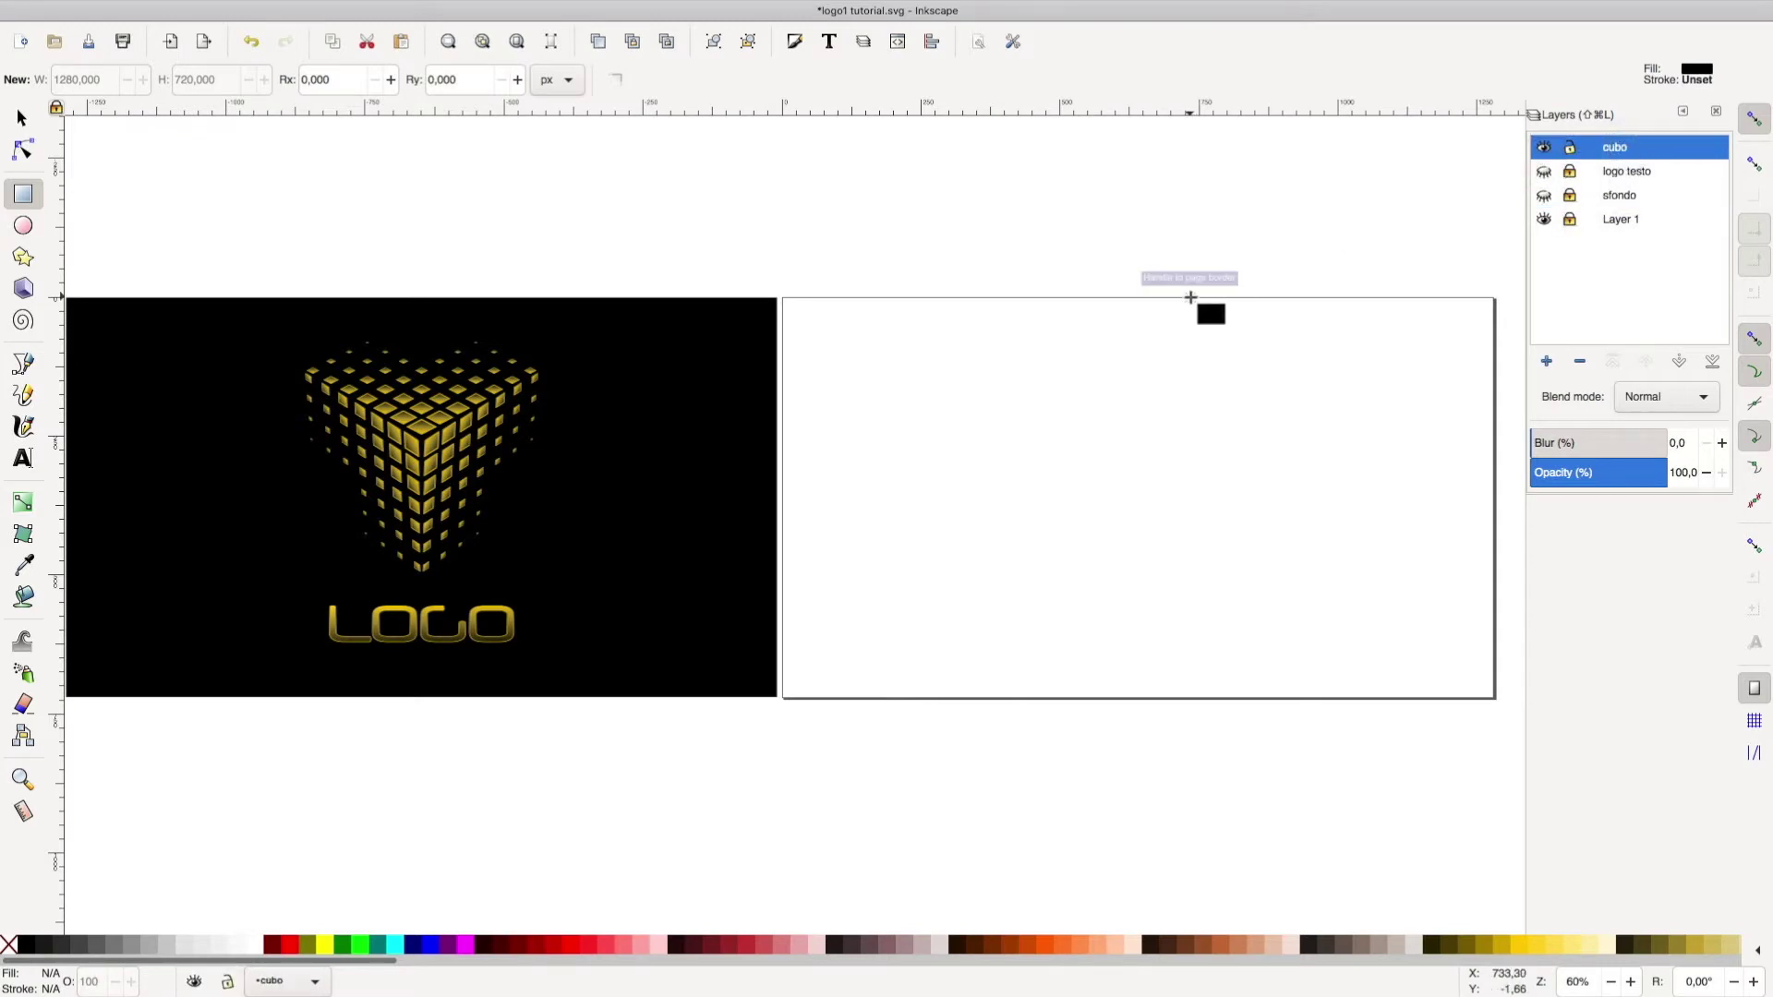
click(20, 118)
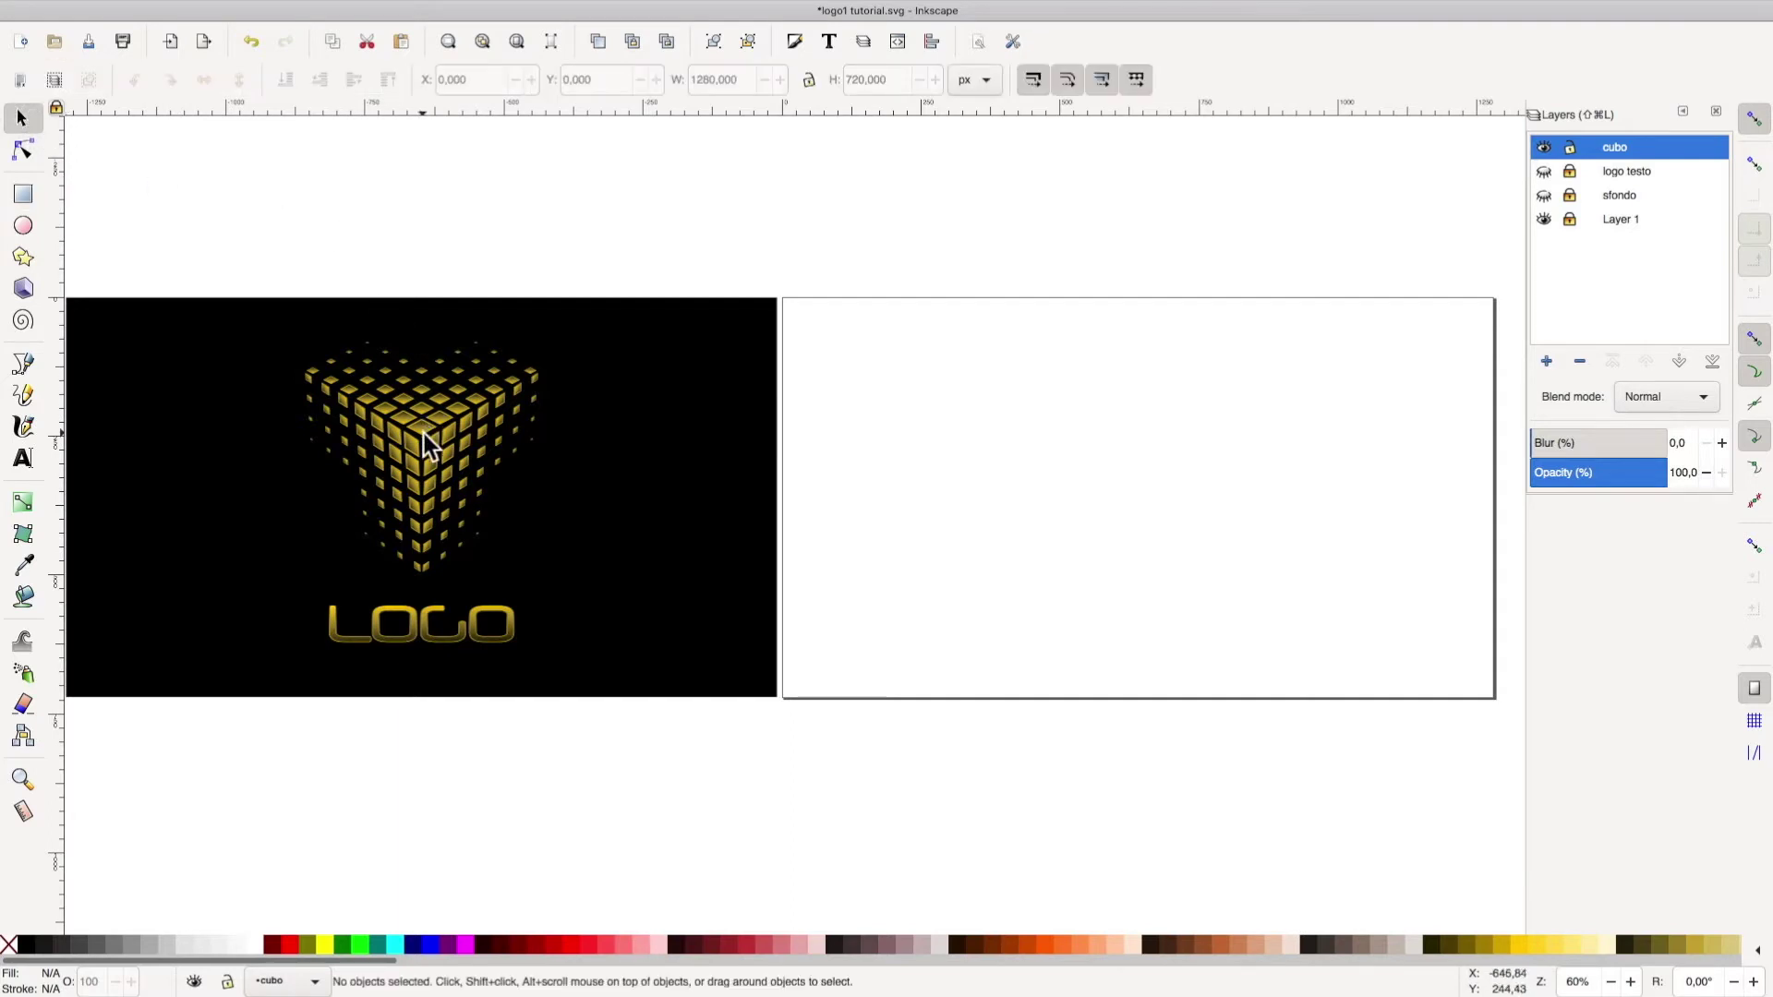
Draw a small black square, about 96,443 px per side, on the cubo layer
click(25, 193)
drag(1054, 435, 1086, 459)
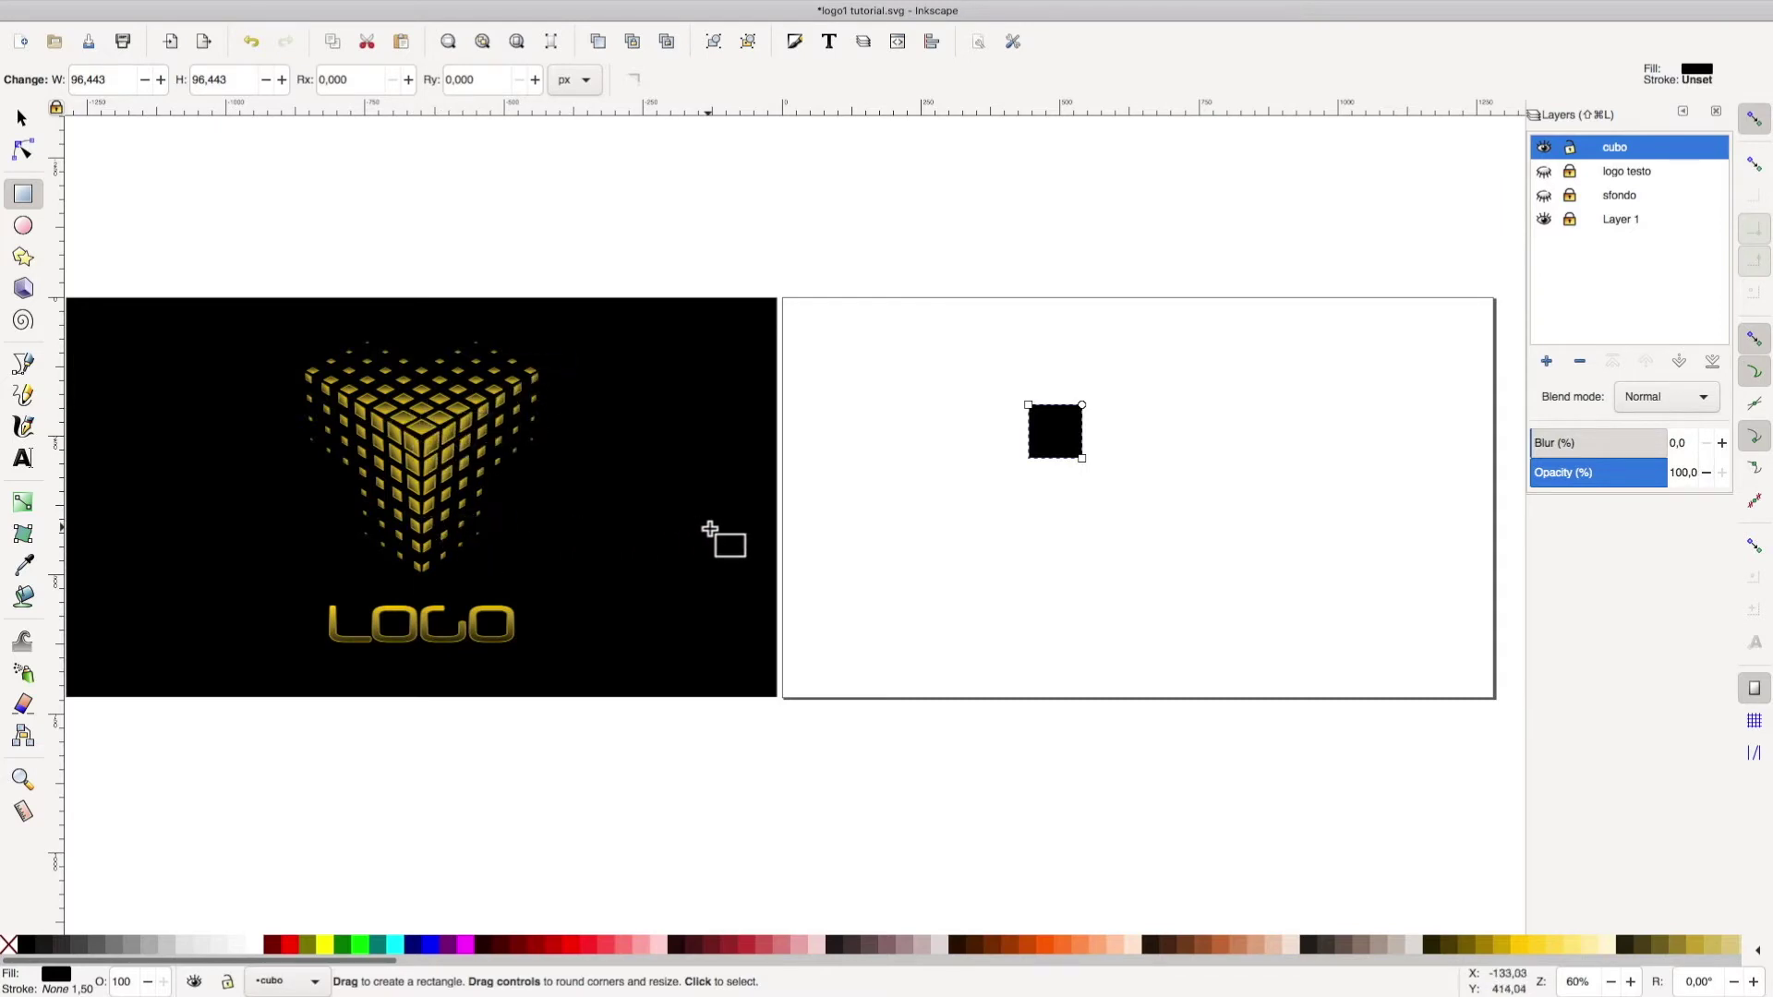
scroll(710, 531, up, 1)
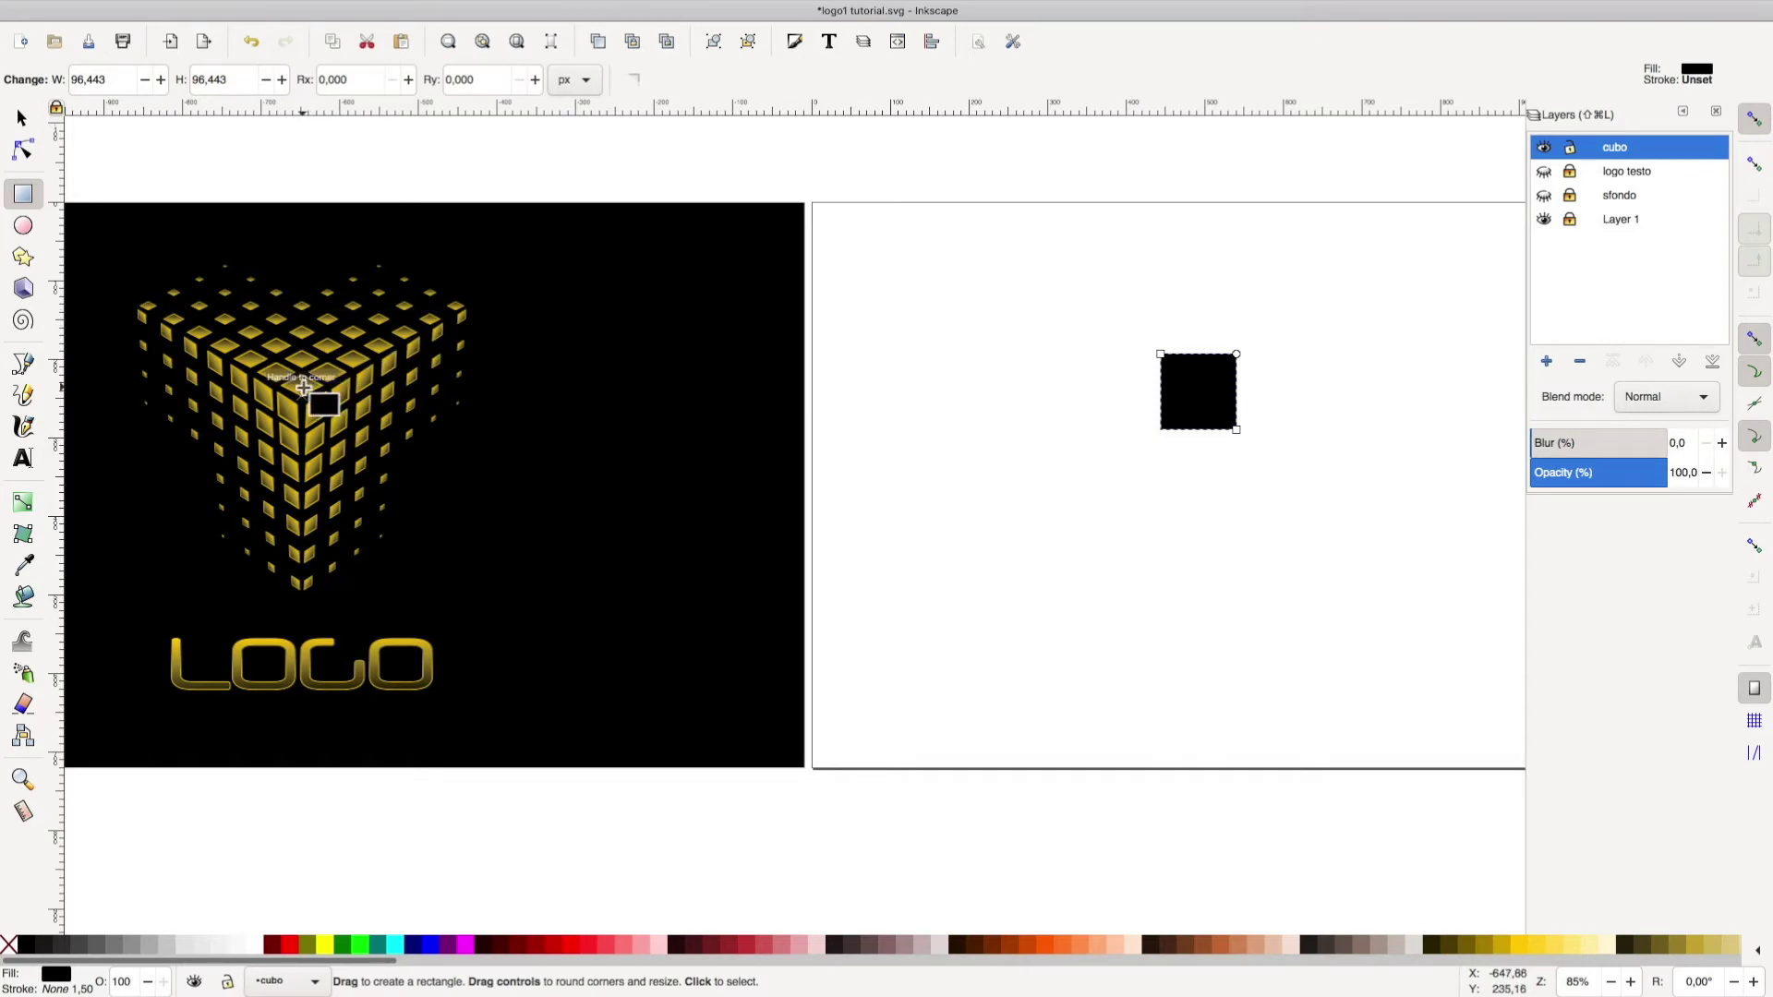
click(22, 115)
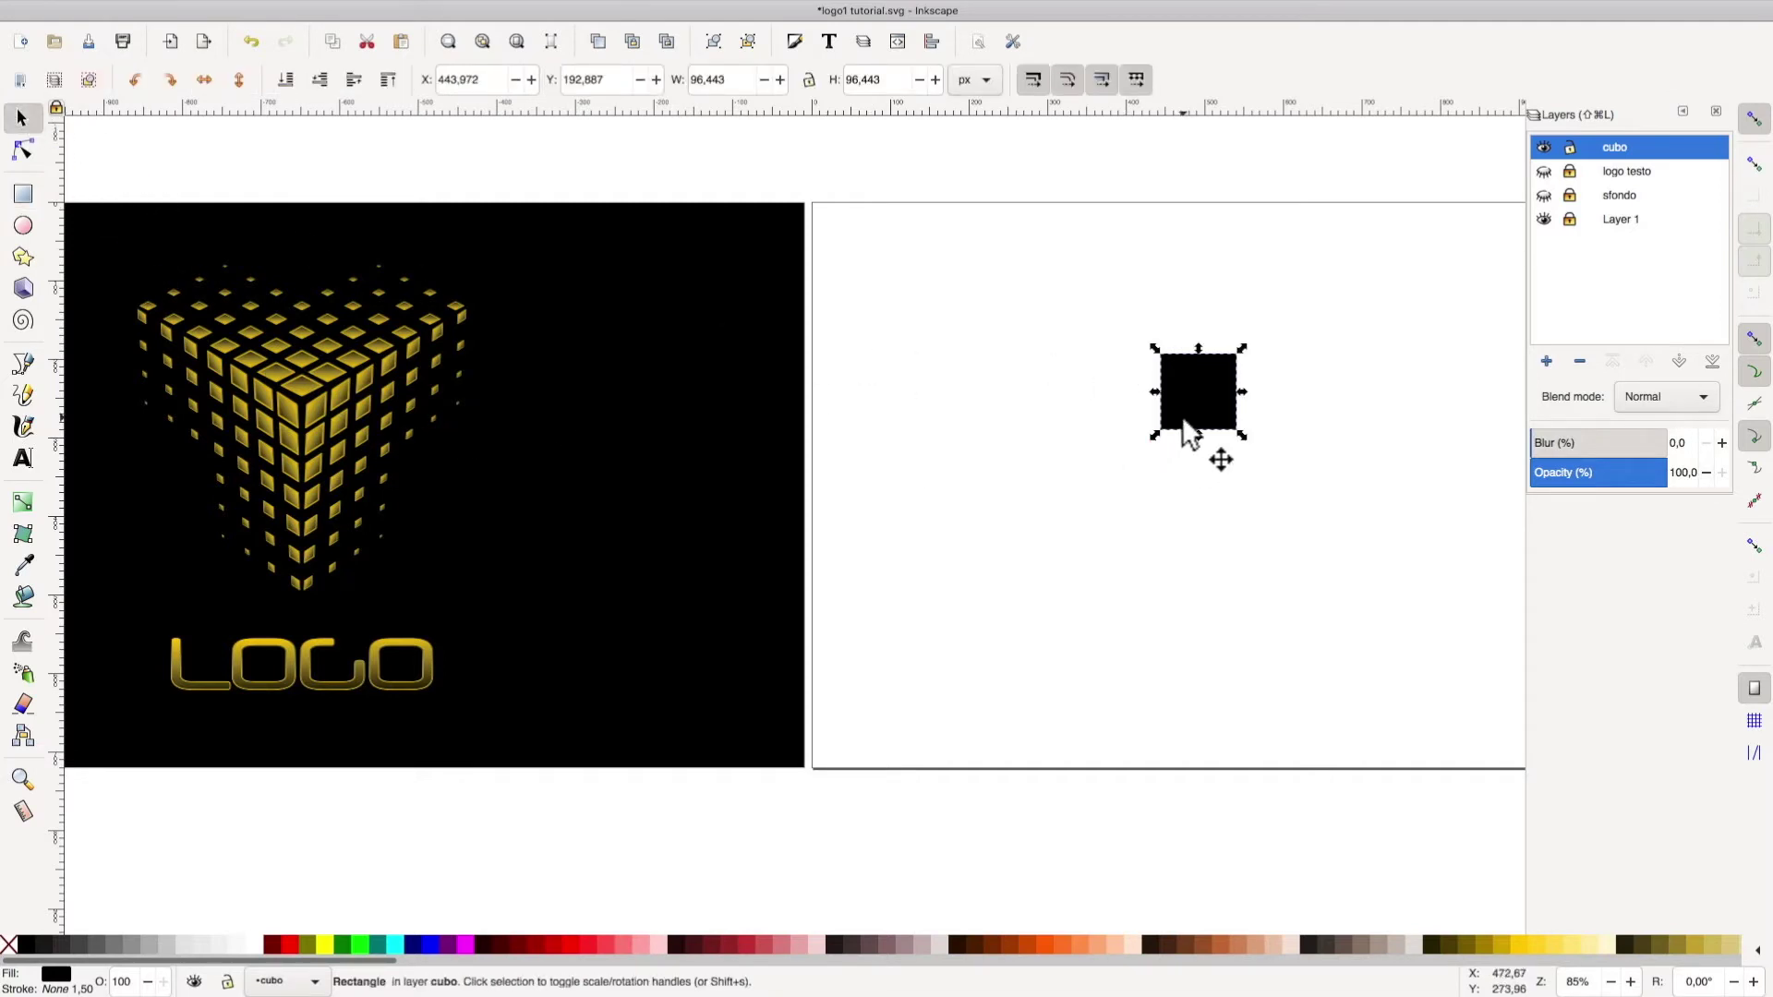
click(23, 504)
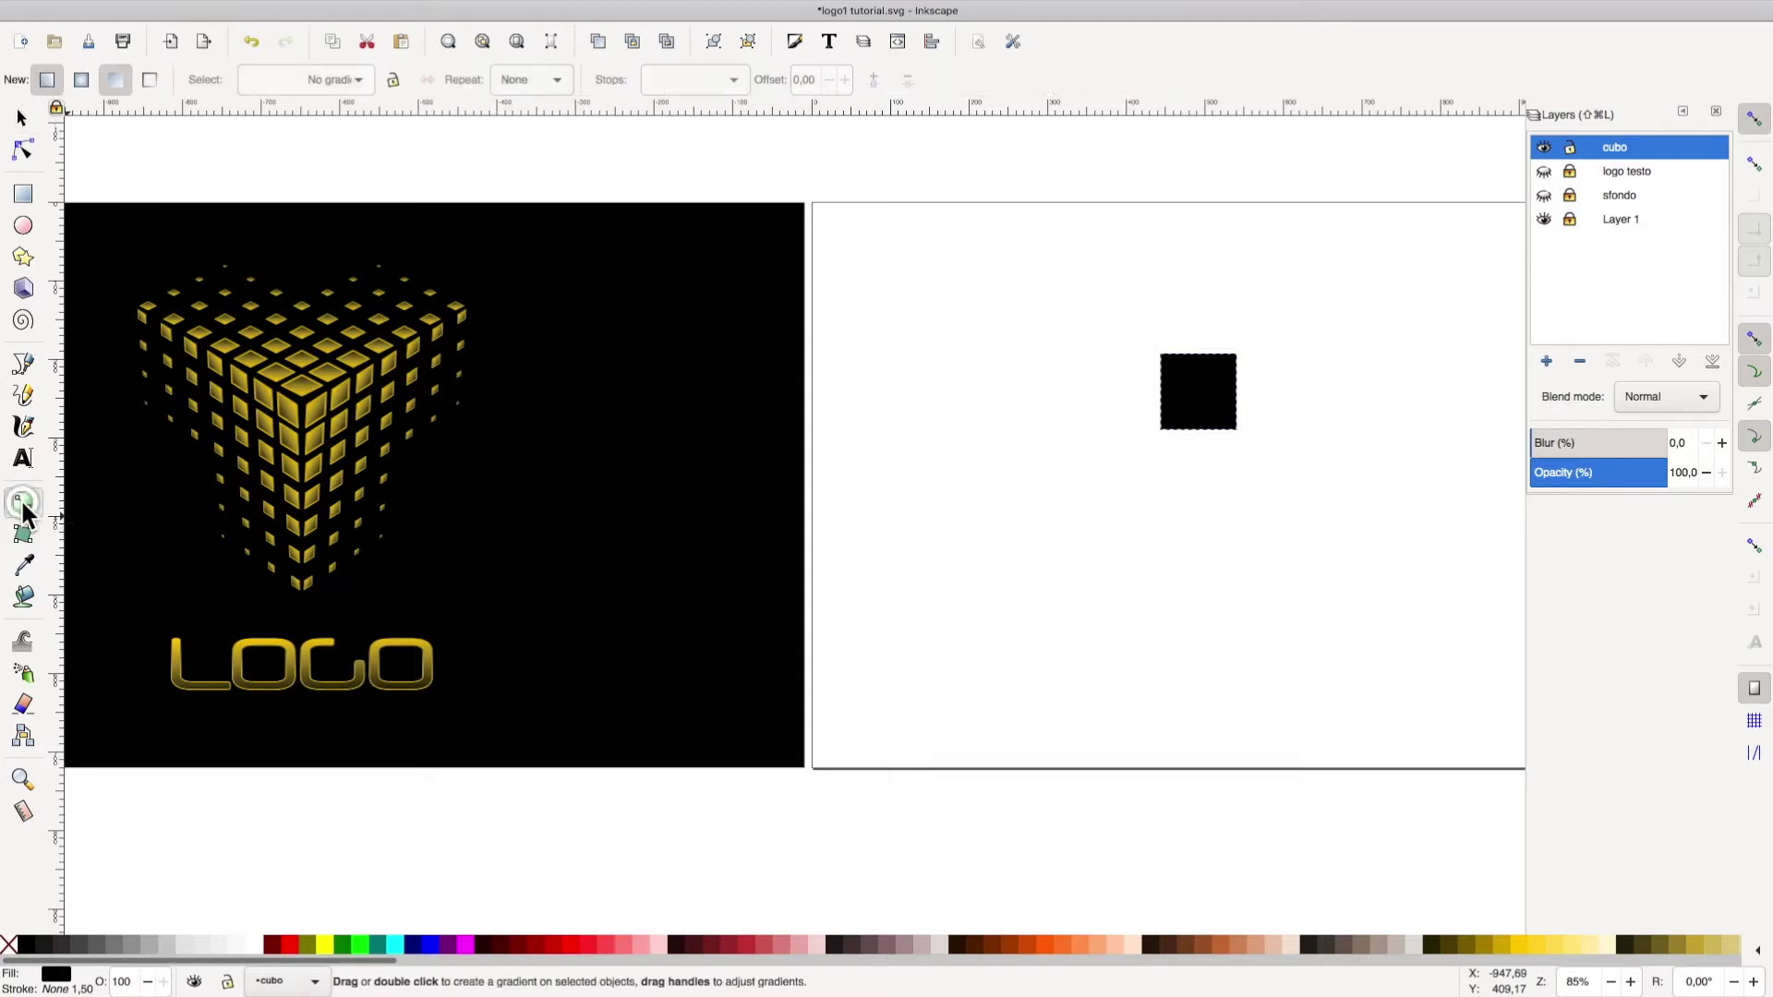
Fill the square with a diagonal #FFCC00-to-#806600 linear gradient and give it a #FFCC00 outline
drag(1161, 354, 1236, 430)
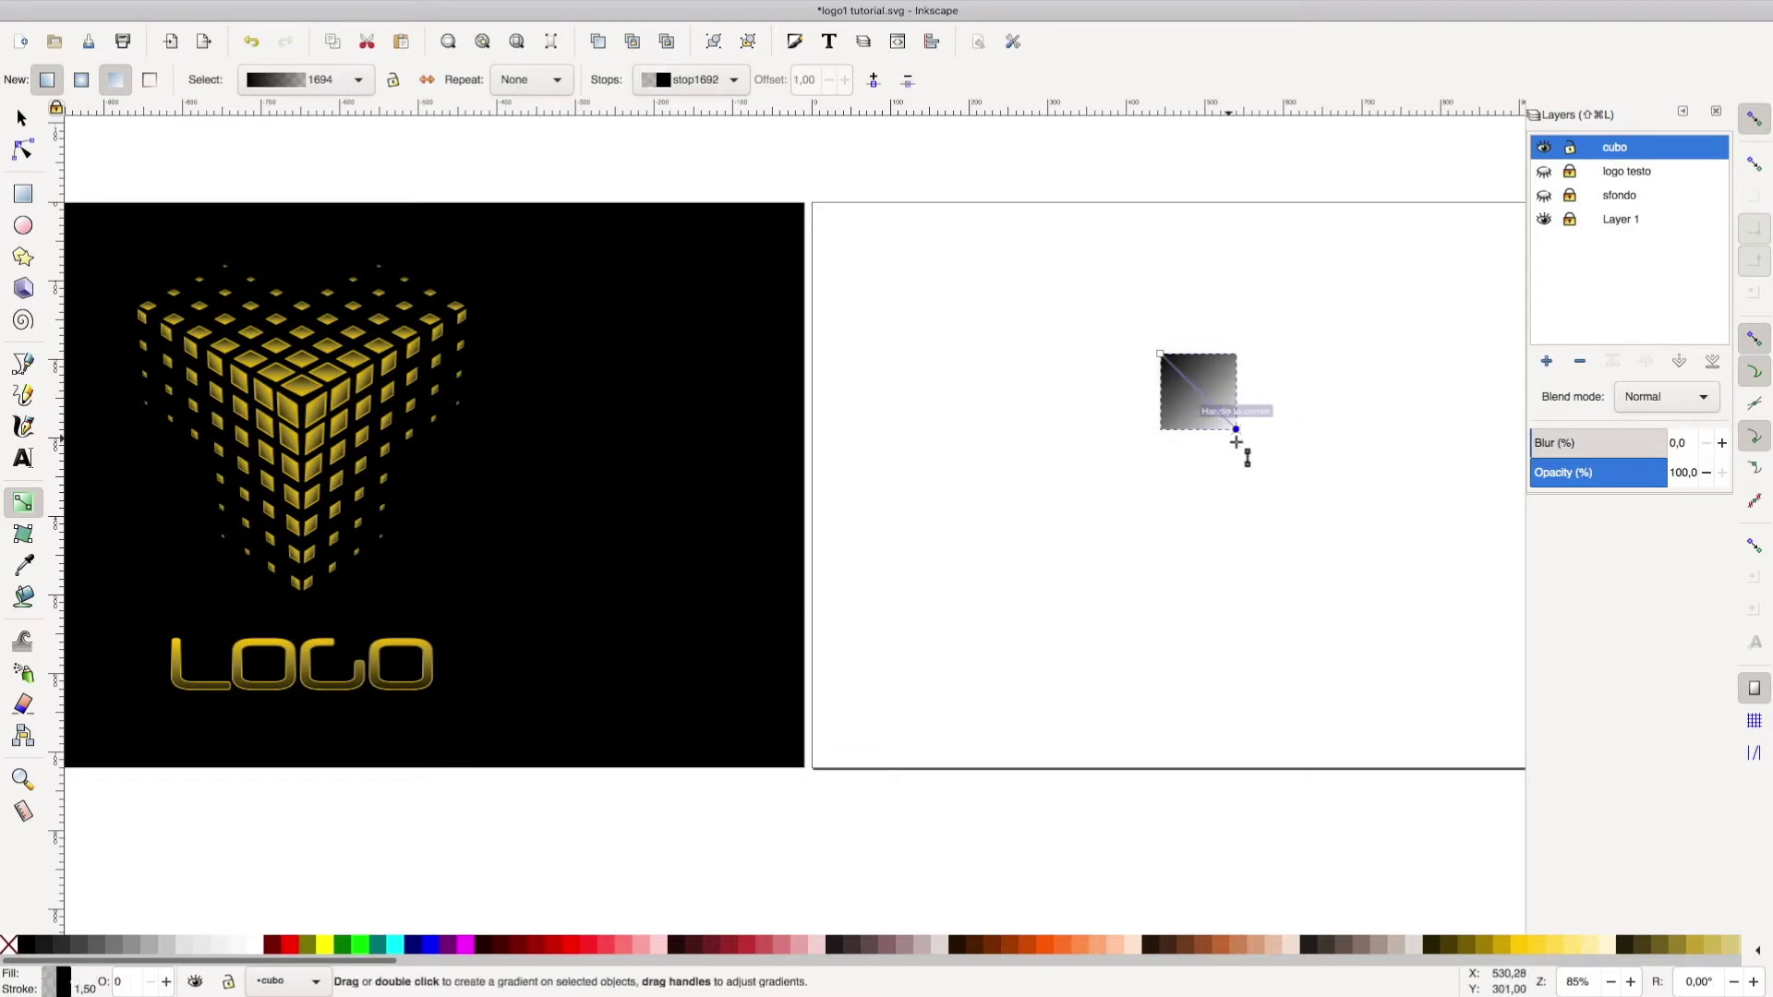
click(1469, 944)
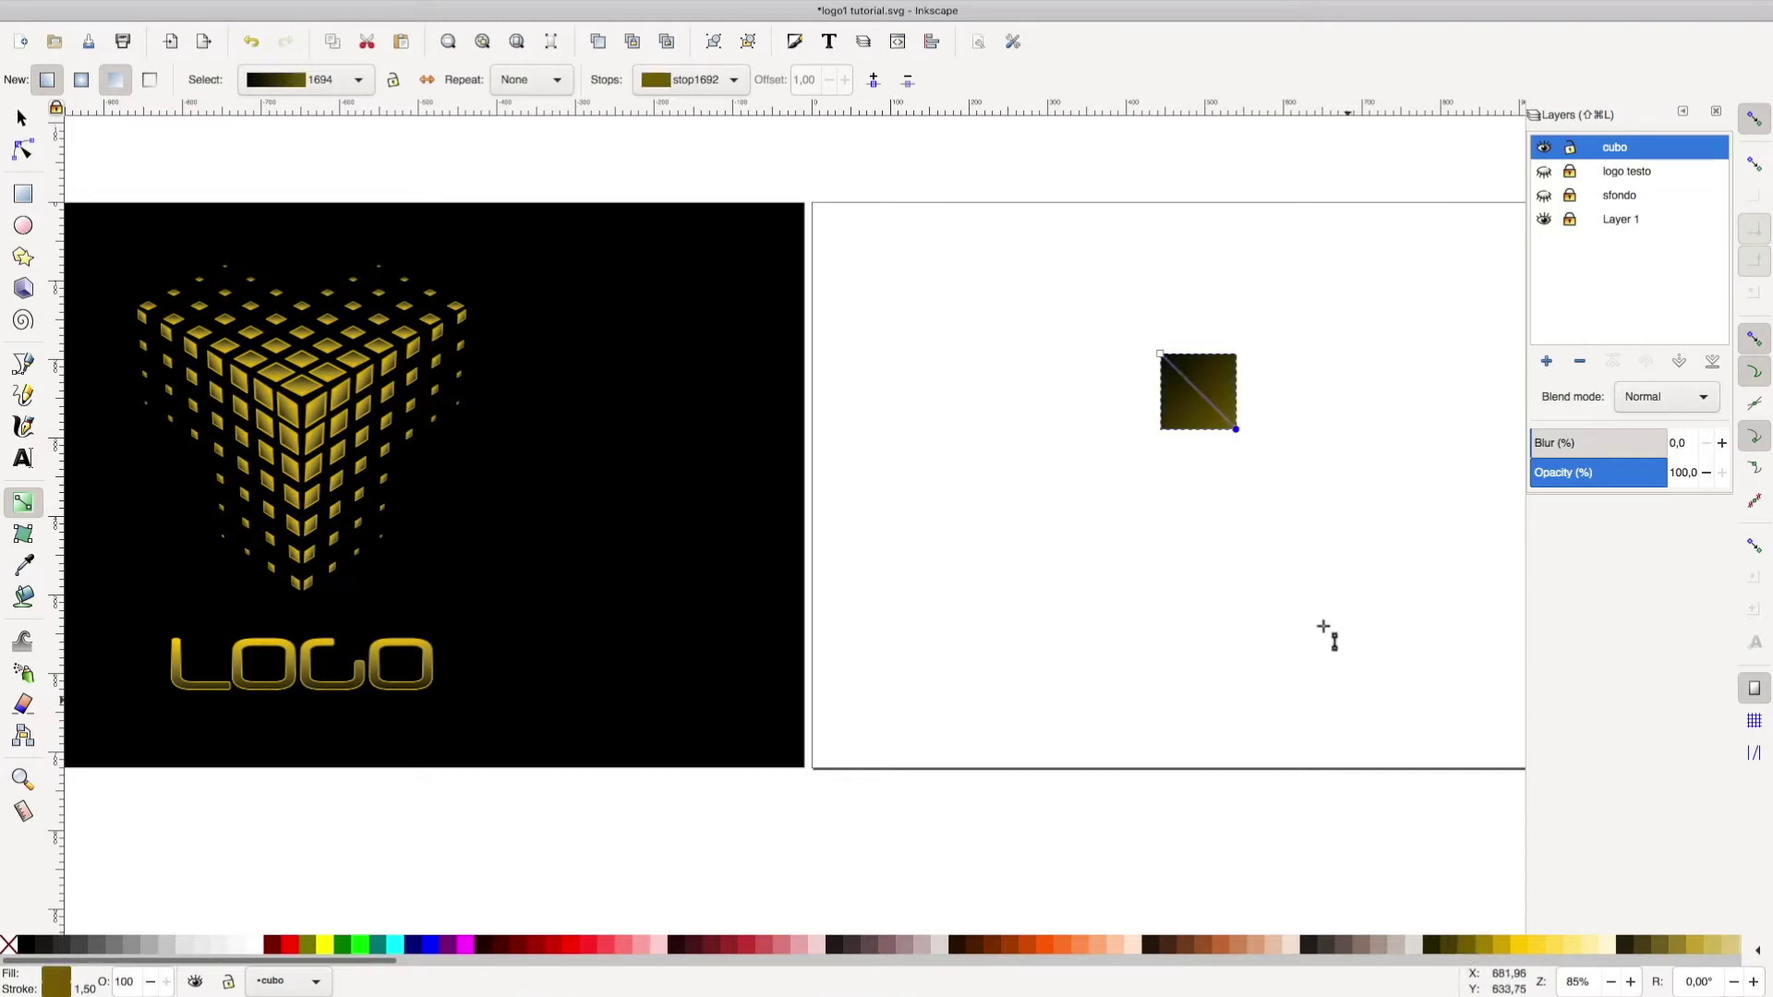
click(1163, 354)
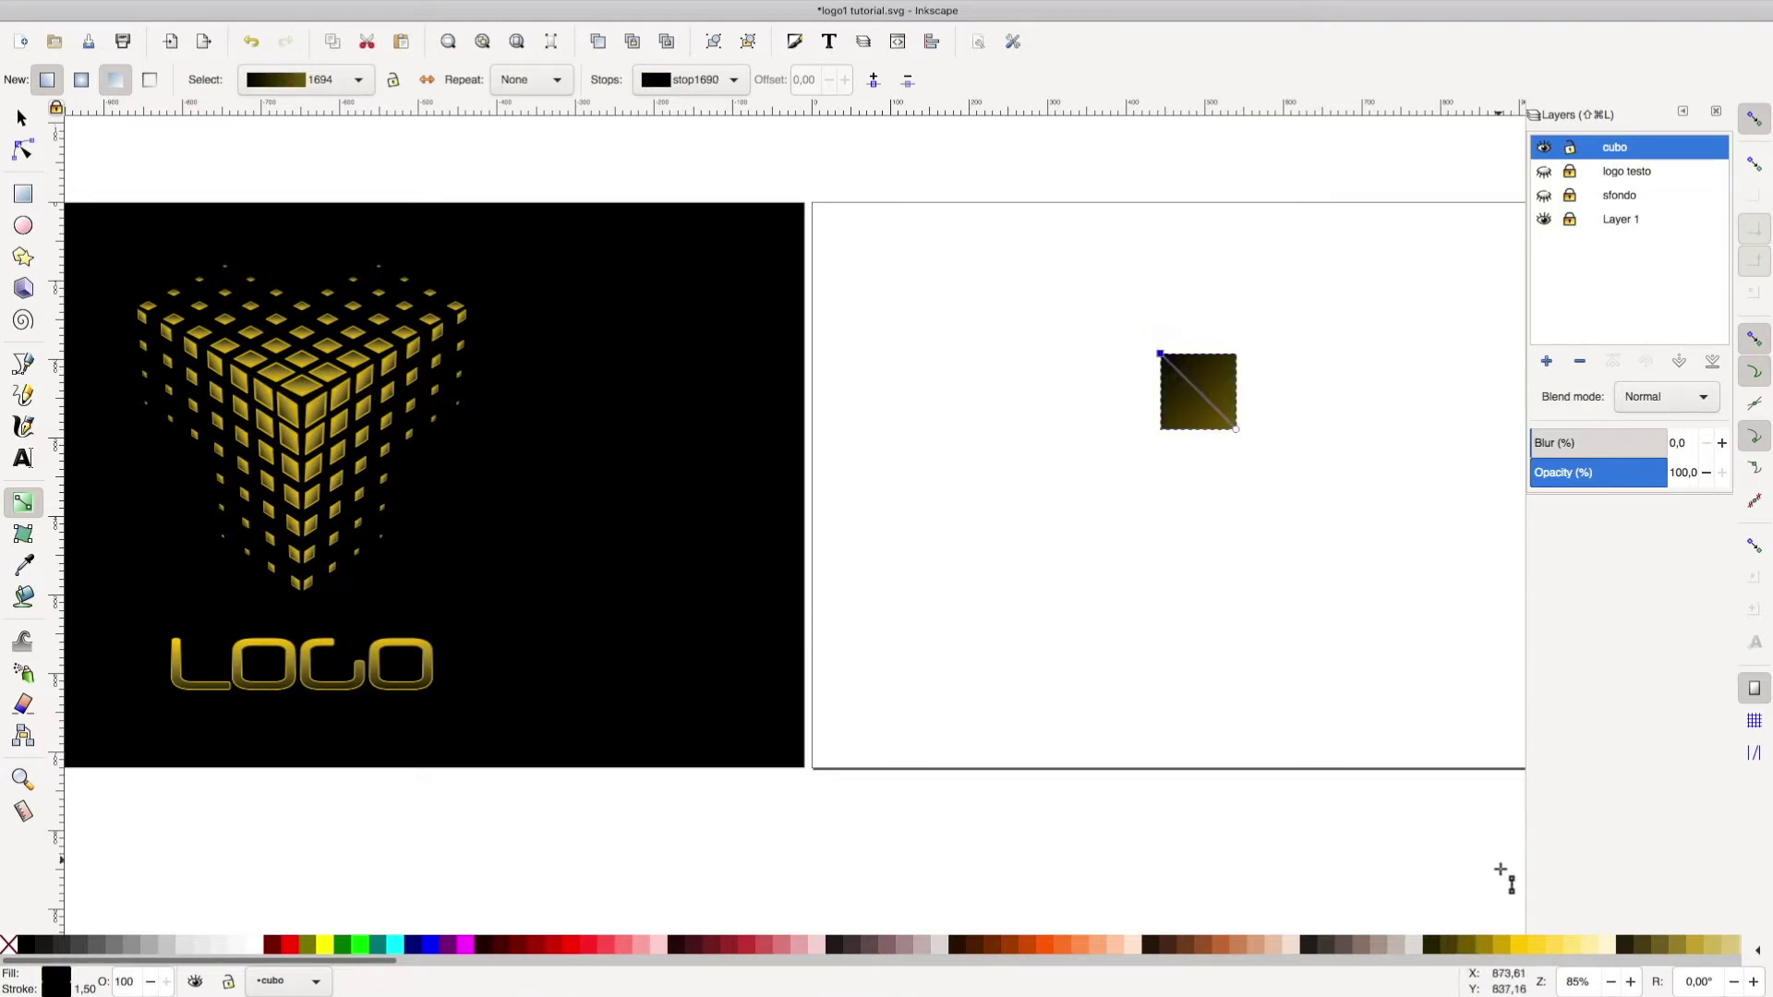
click(1525, 948)
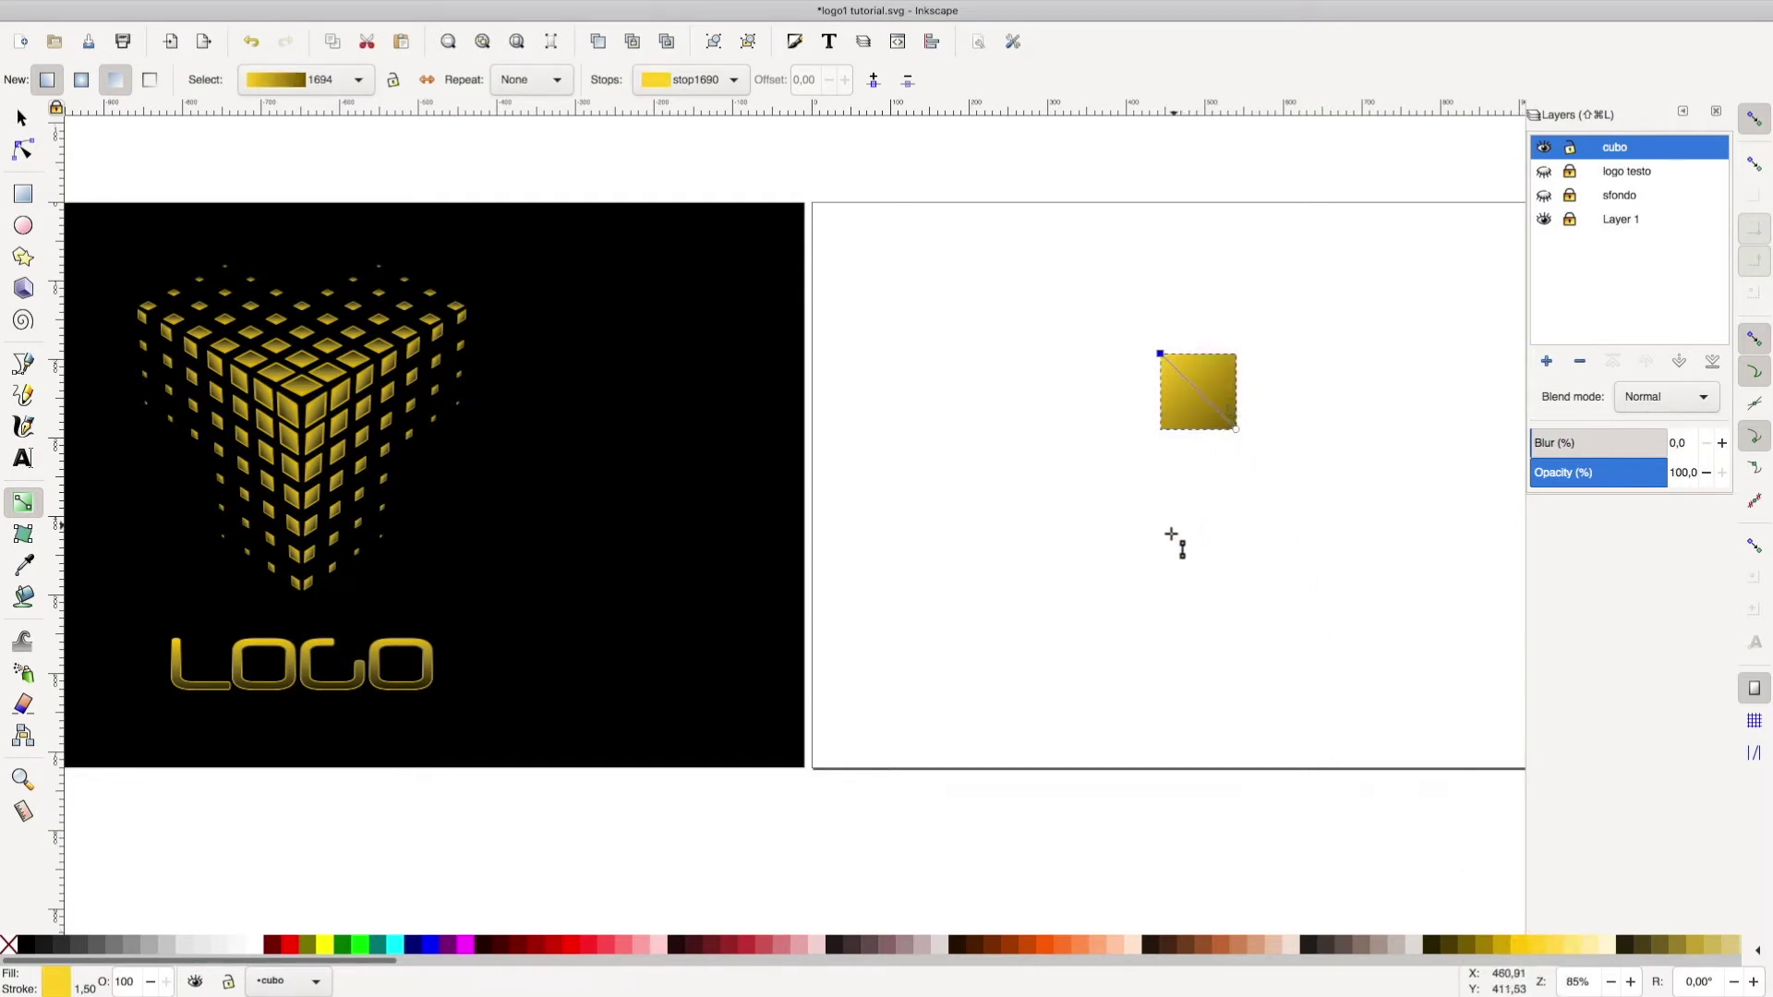
key(s)
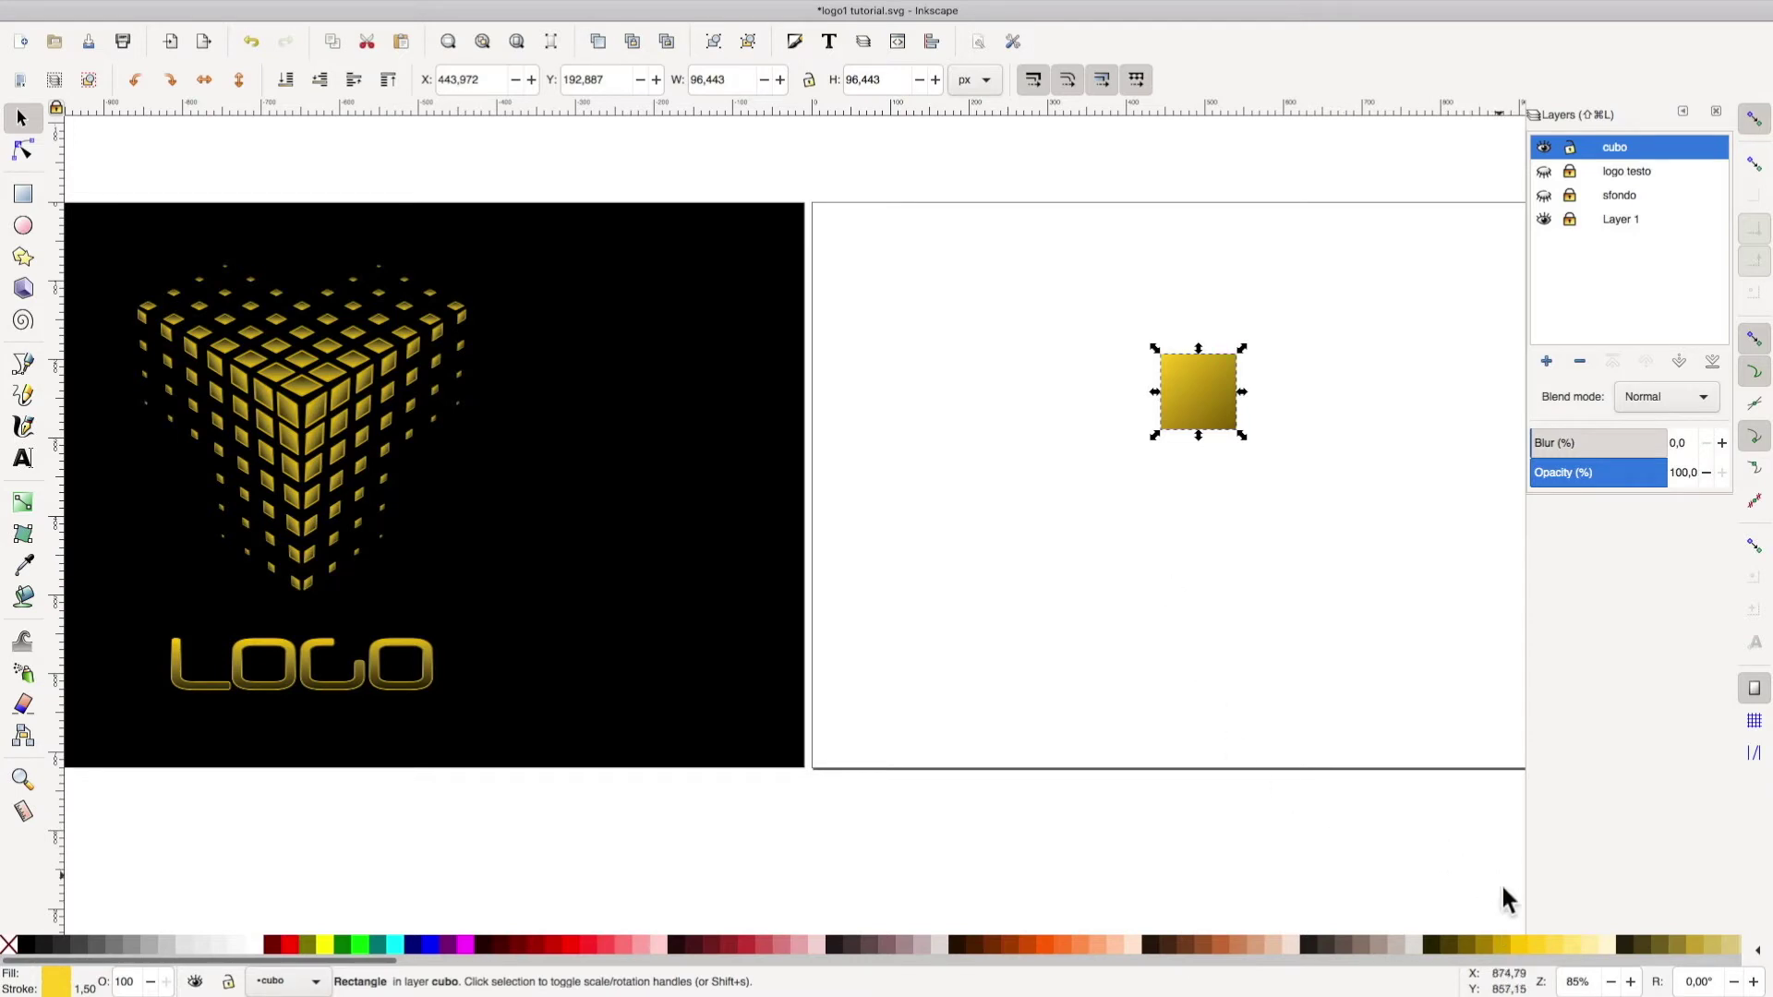
shift+click(1521, 946)
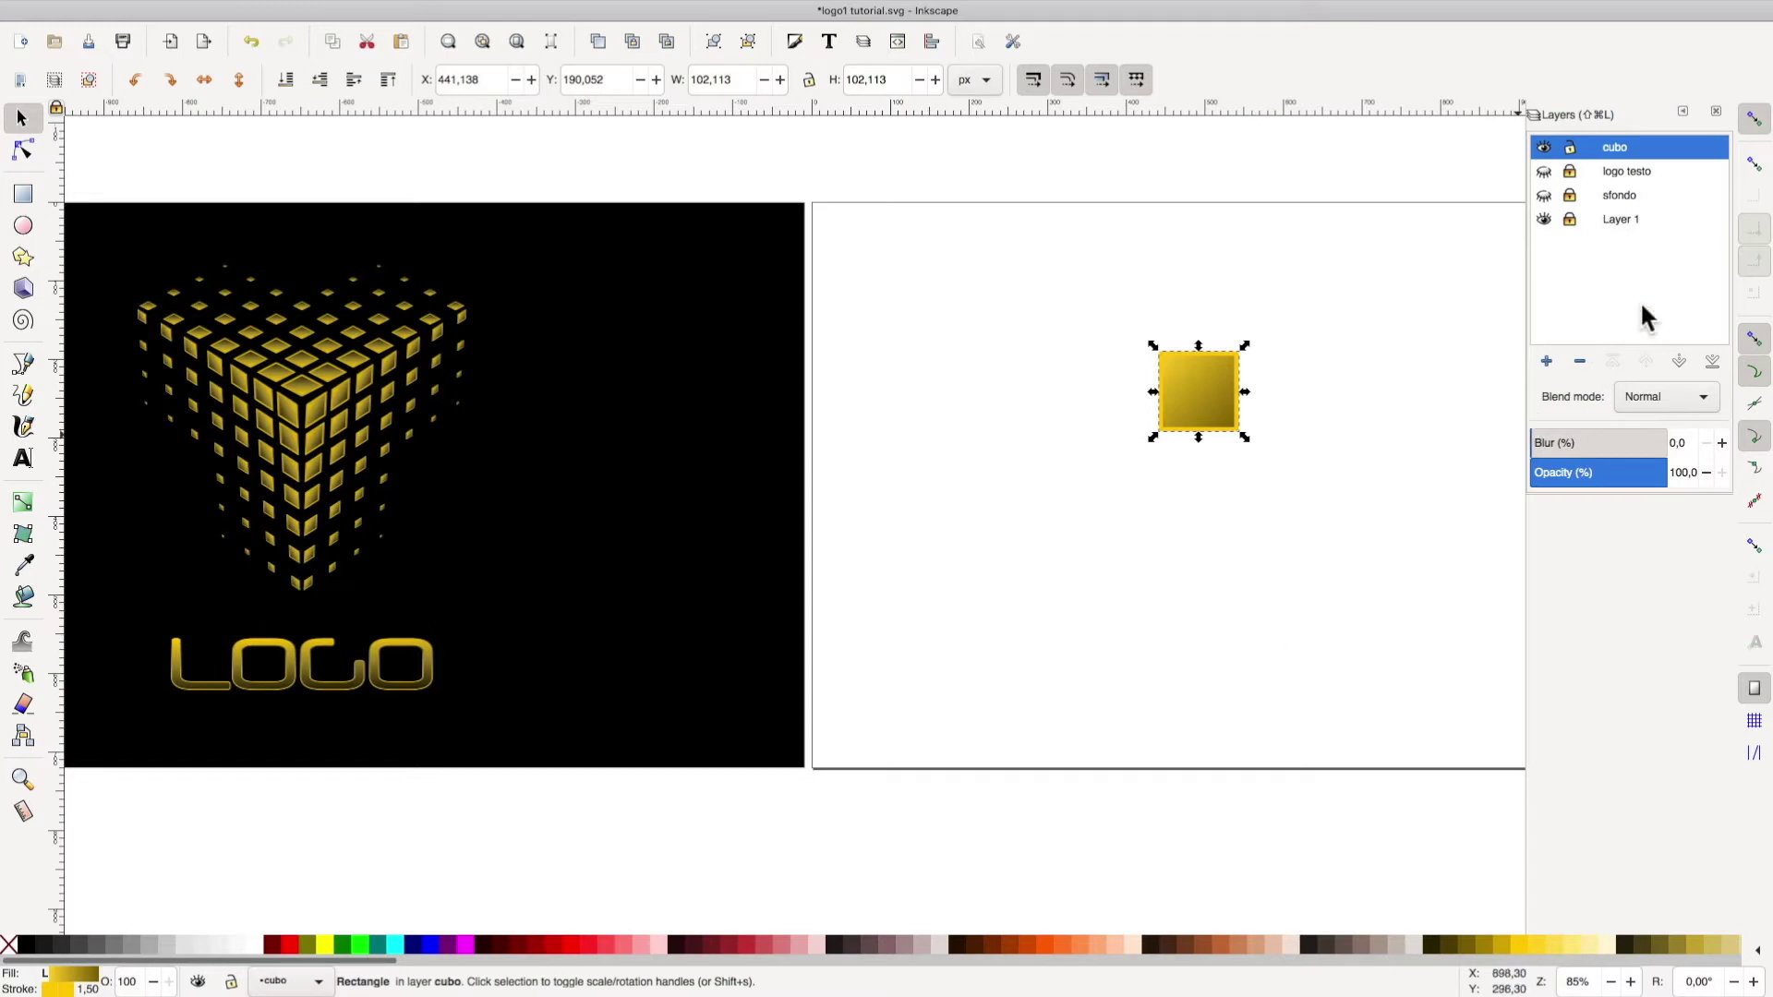
Close the Layers panel, turn snapping off, and move the square to the page's top-left corner
click(1717, 112)
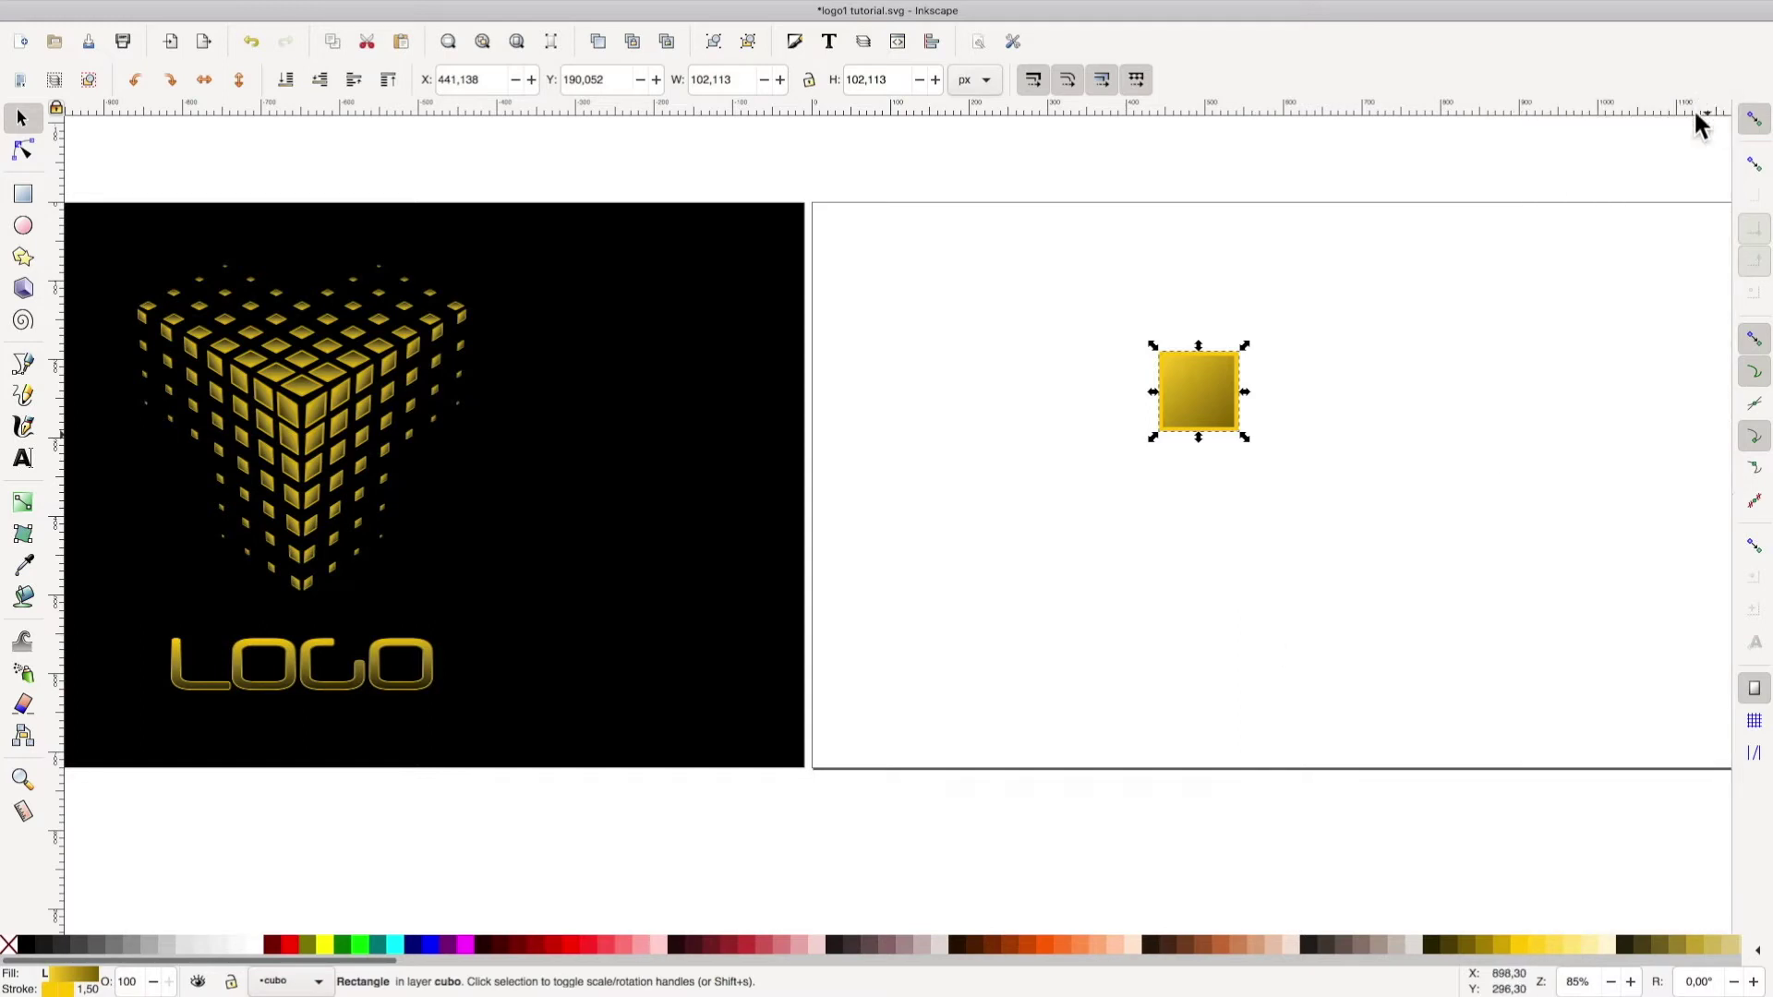
click(1752, 121)
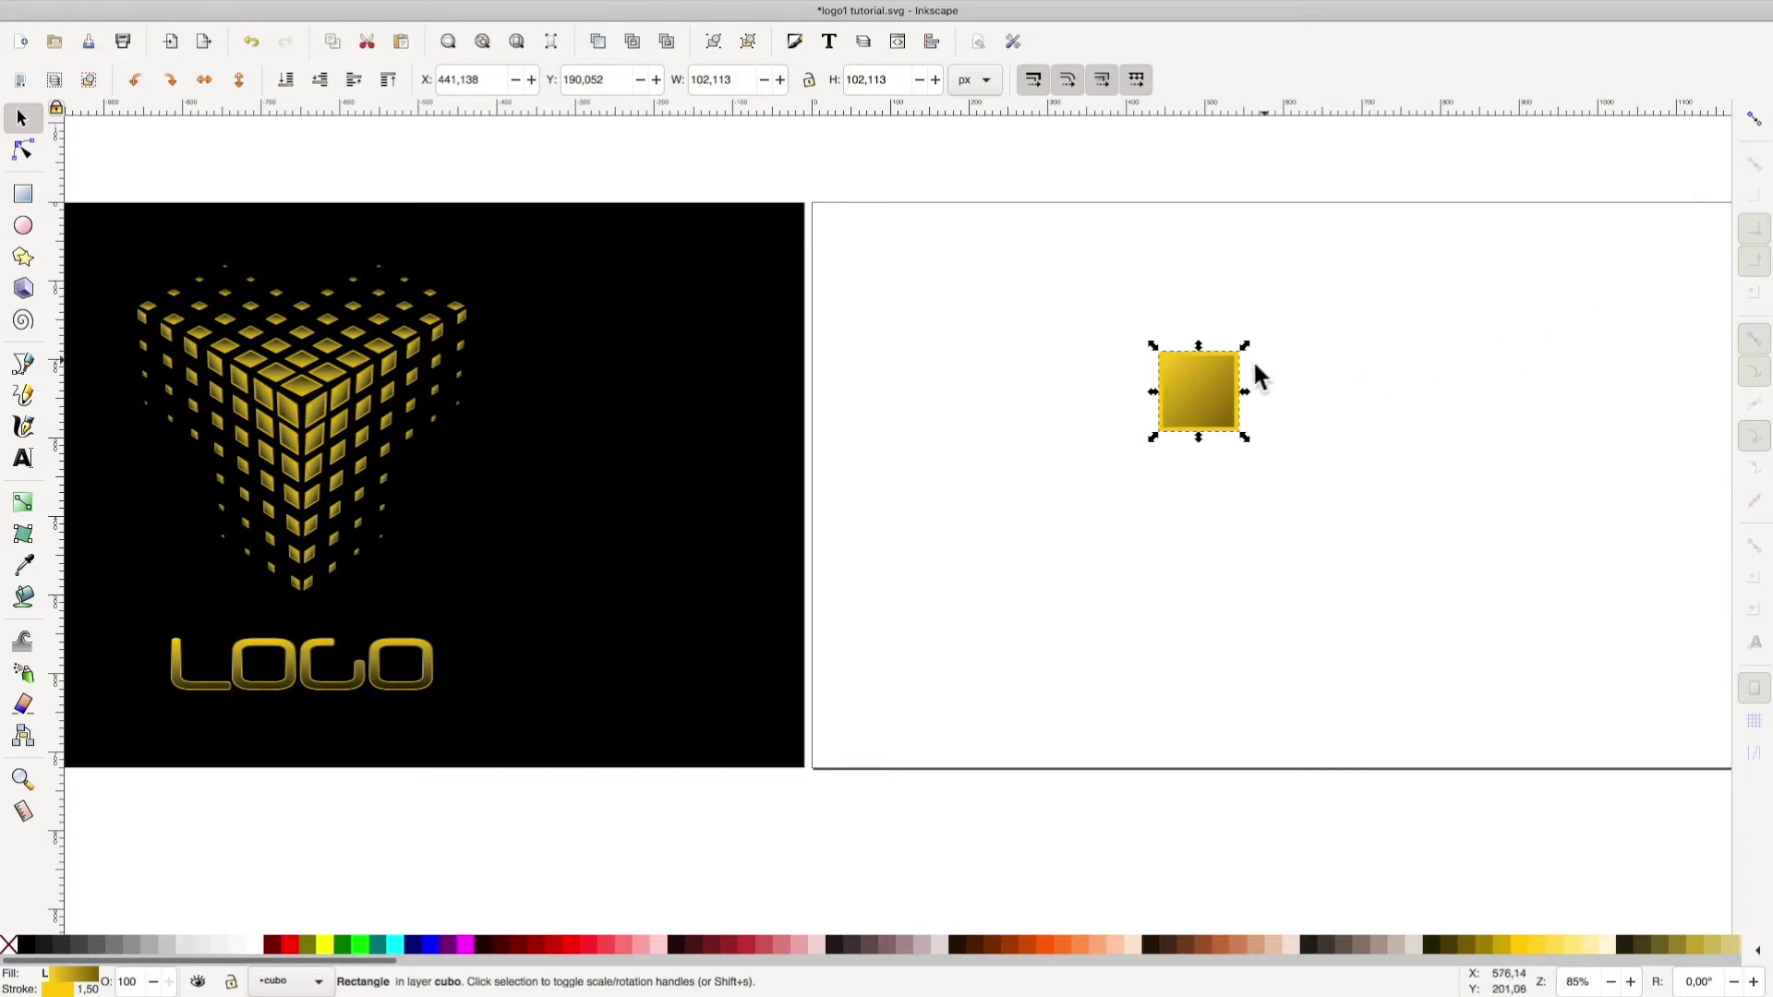
mouse_move(1208, 401)
mouse_down()
mouse_move(951, 277)
mouse_move(951, 259)
mouse_up()
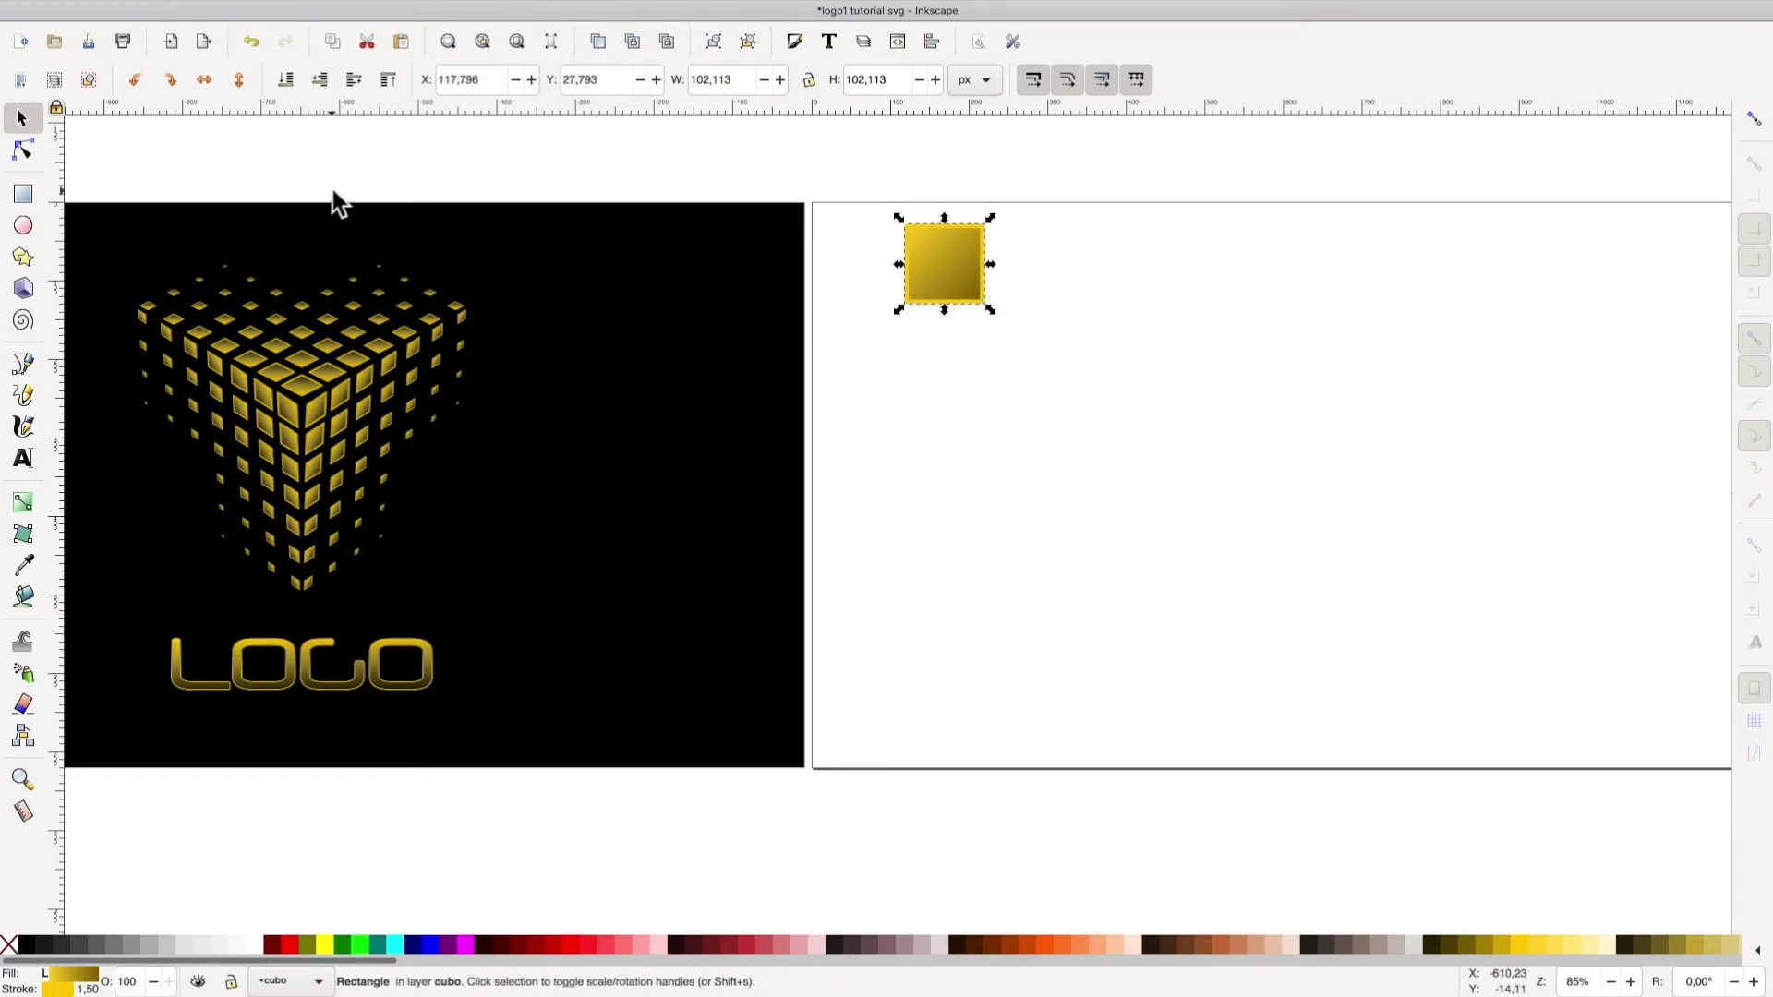
click(178, 10)
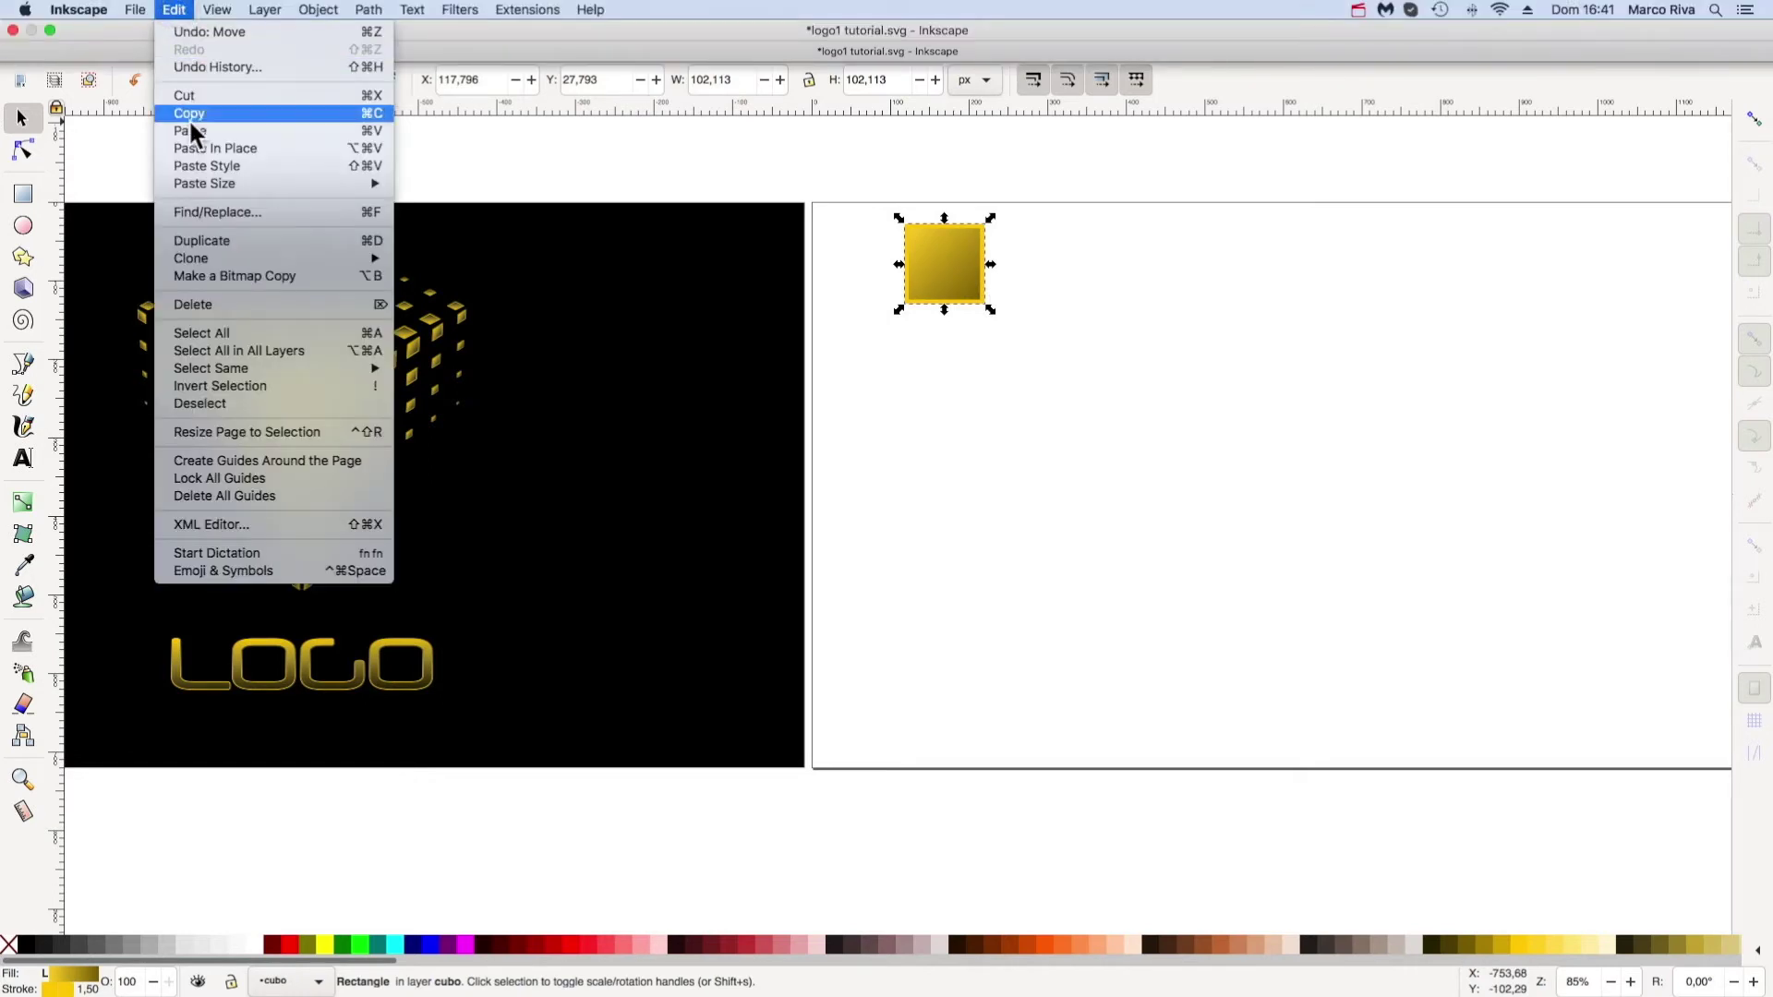
mouse_move(194, 258)
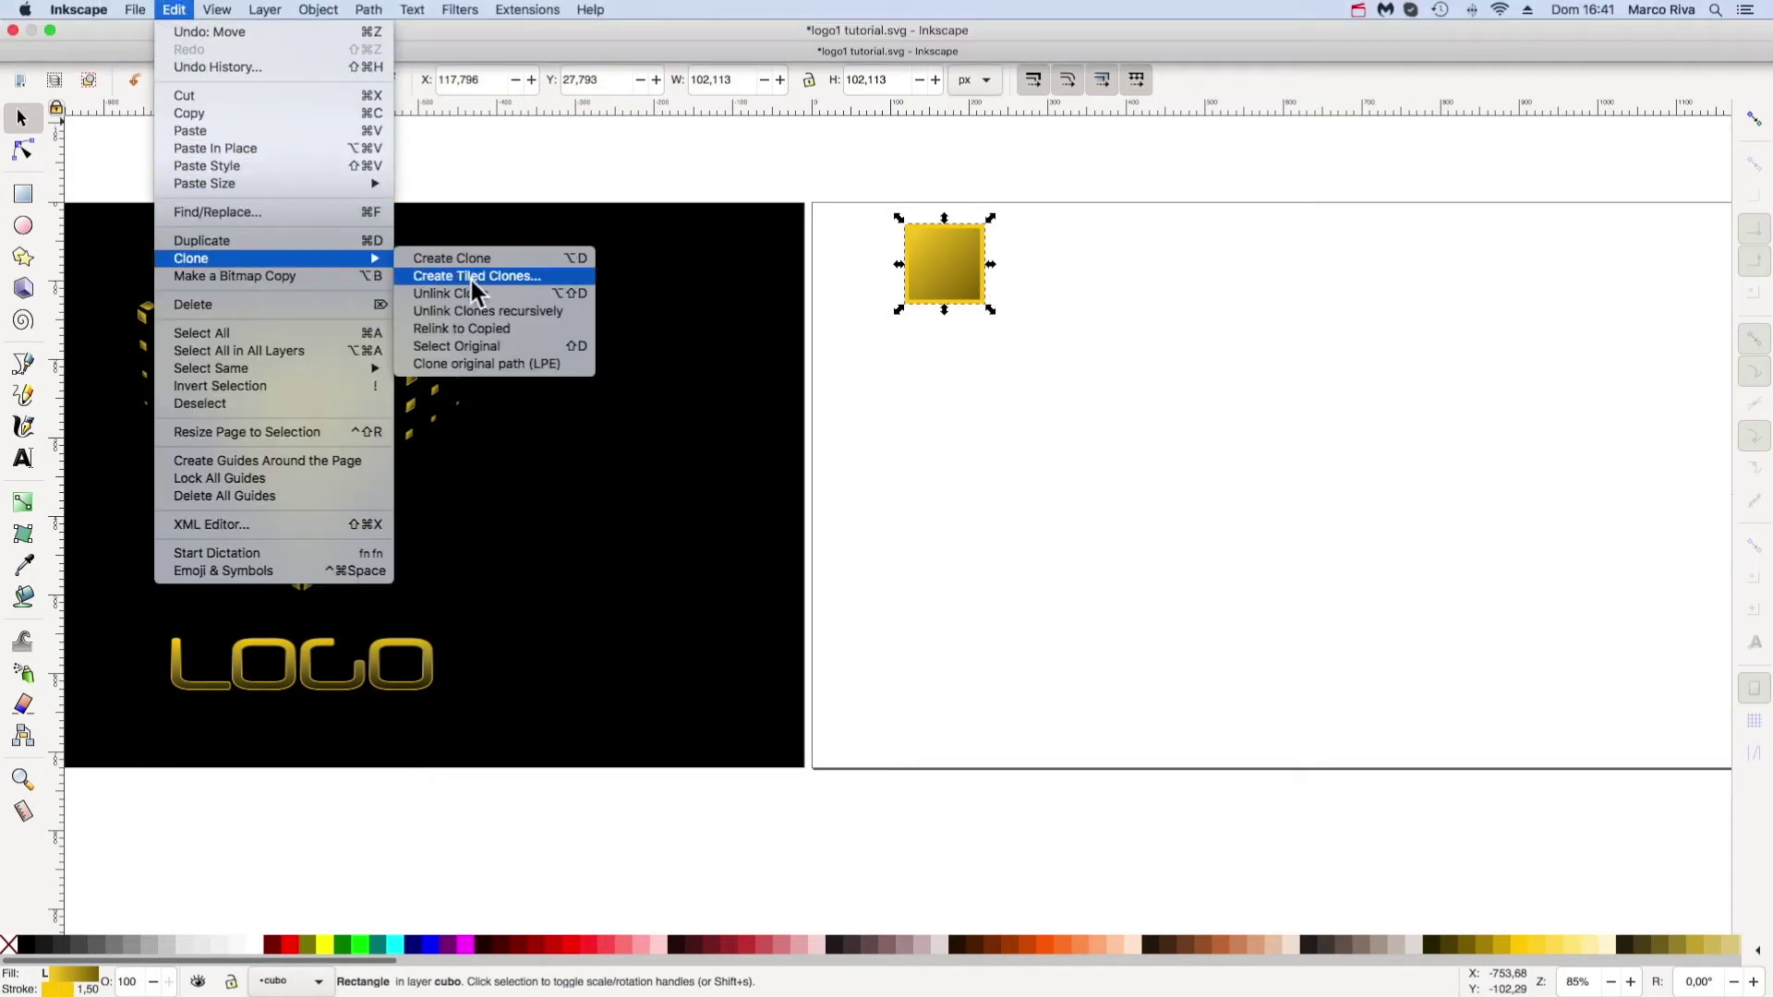
Open Create Tiled Clones, reset all values, and confirm P1: simple translation symmetry
click(526, 276)
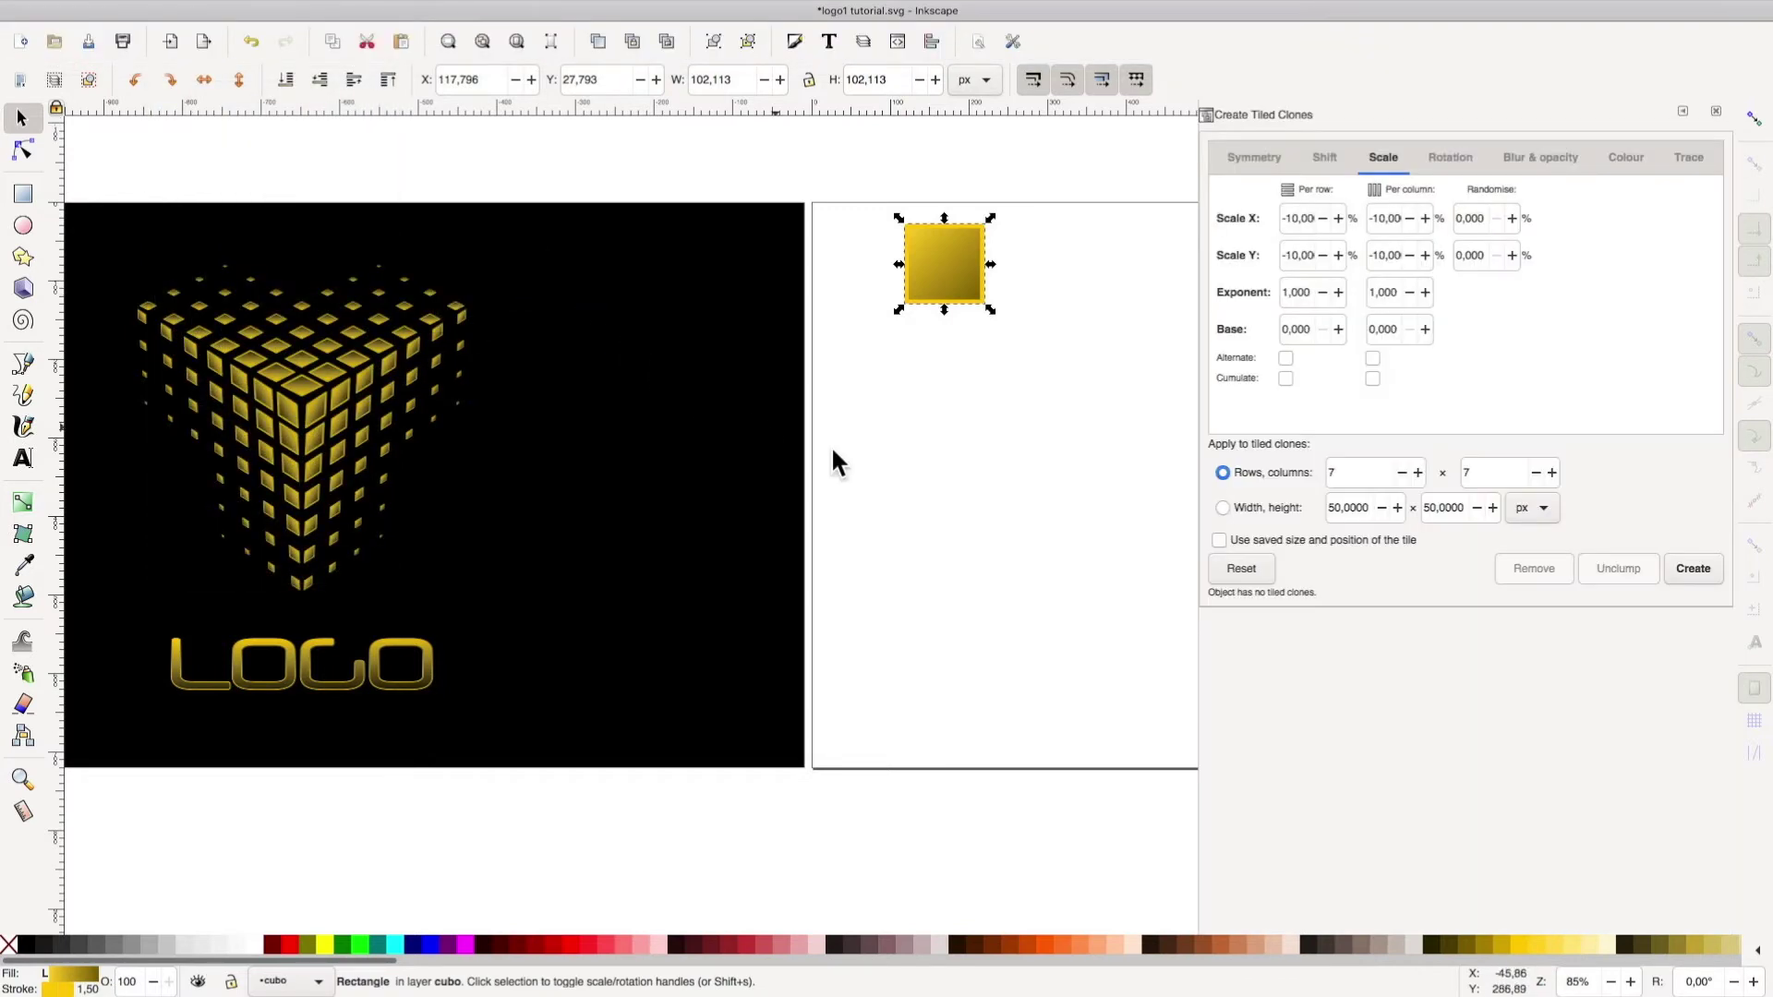
click(1243, 568)
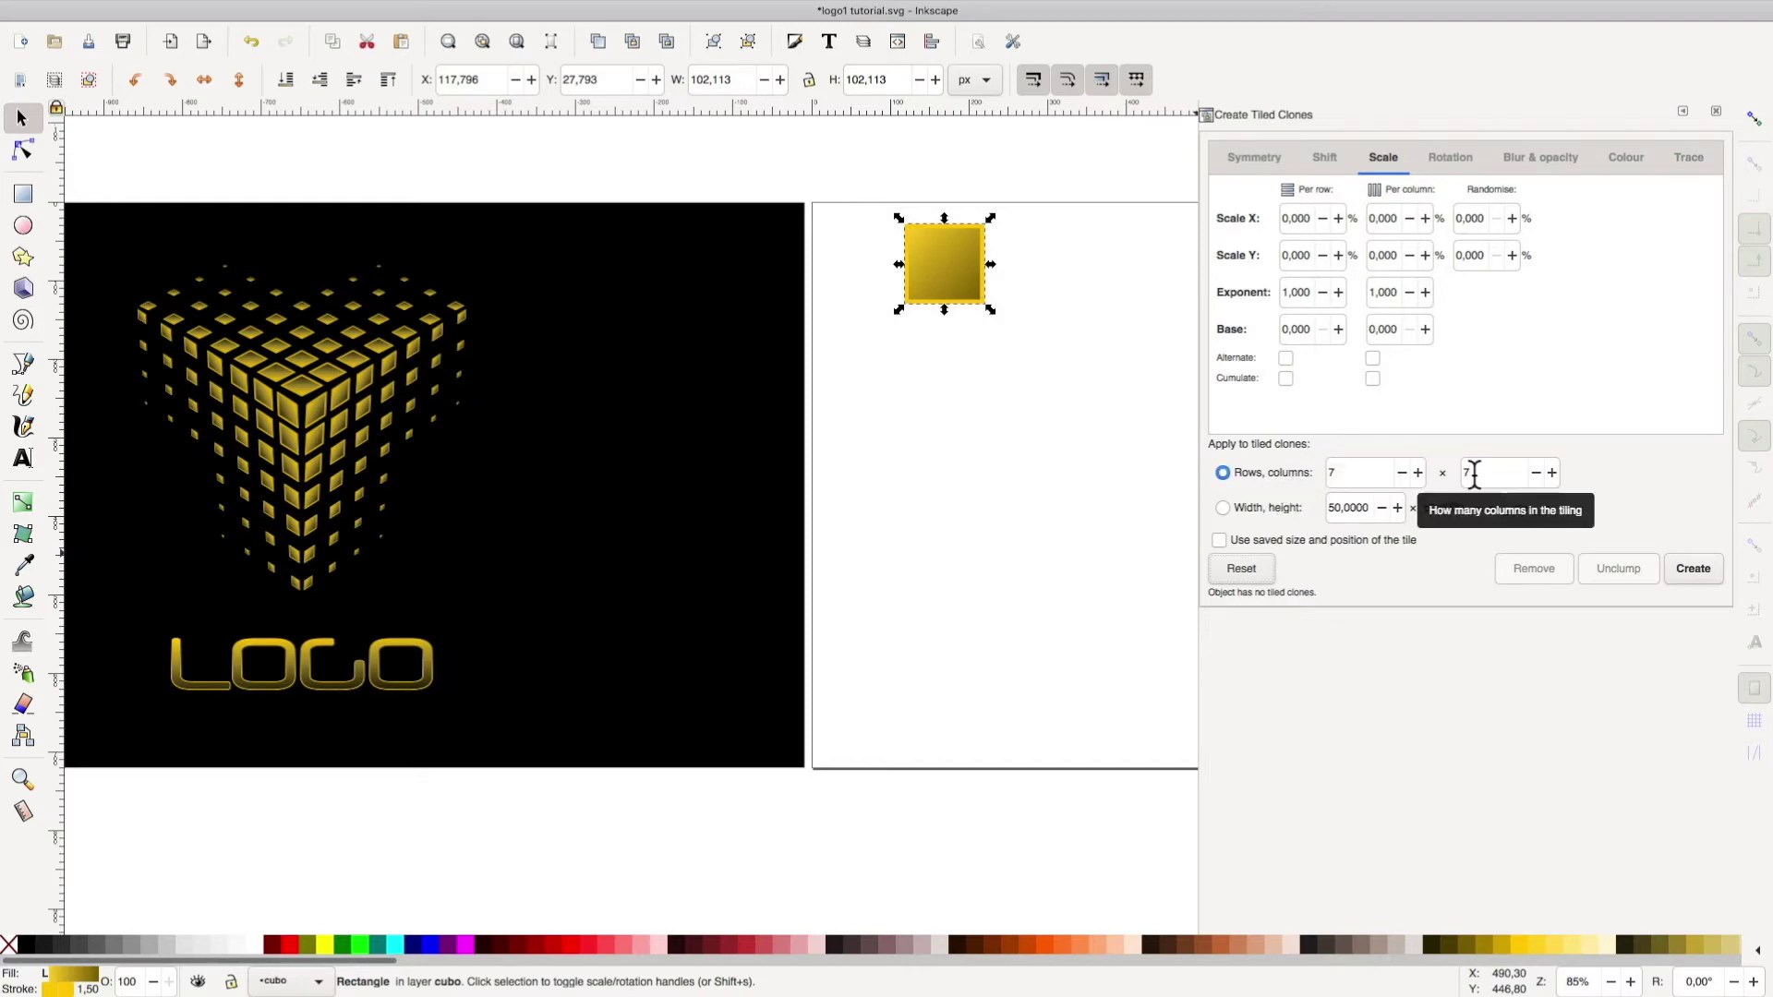
click(1252, 158)
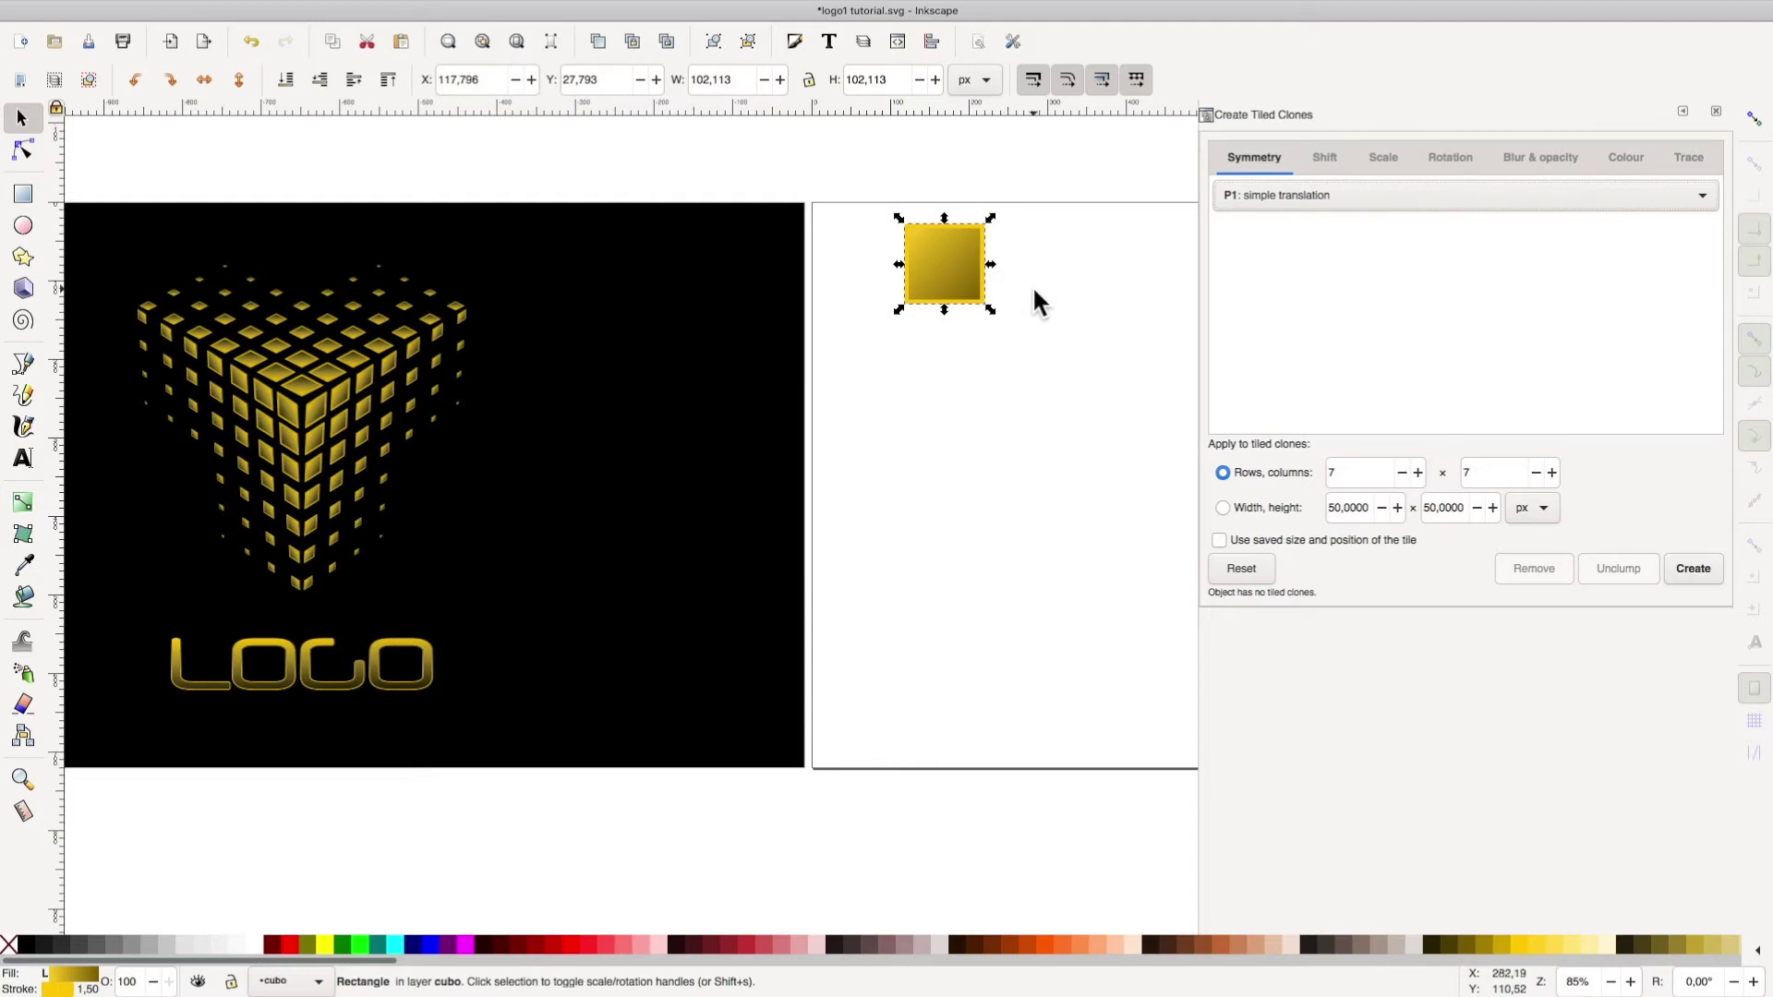
click(1326, 159)
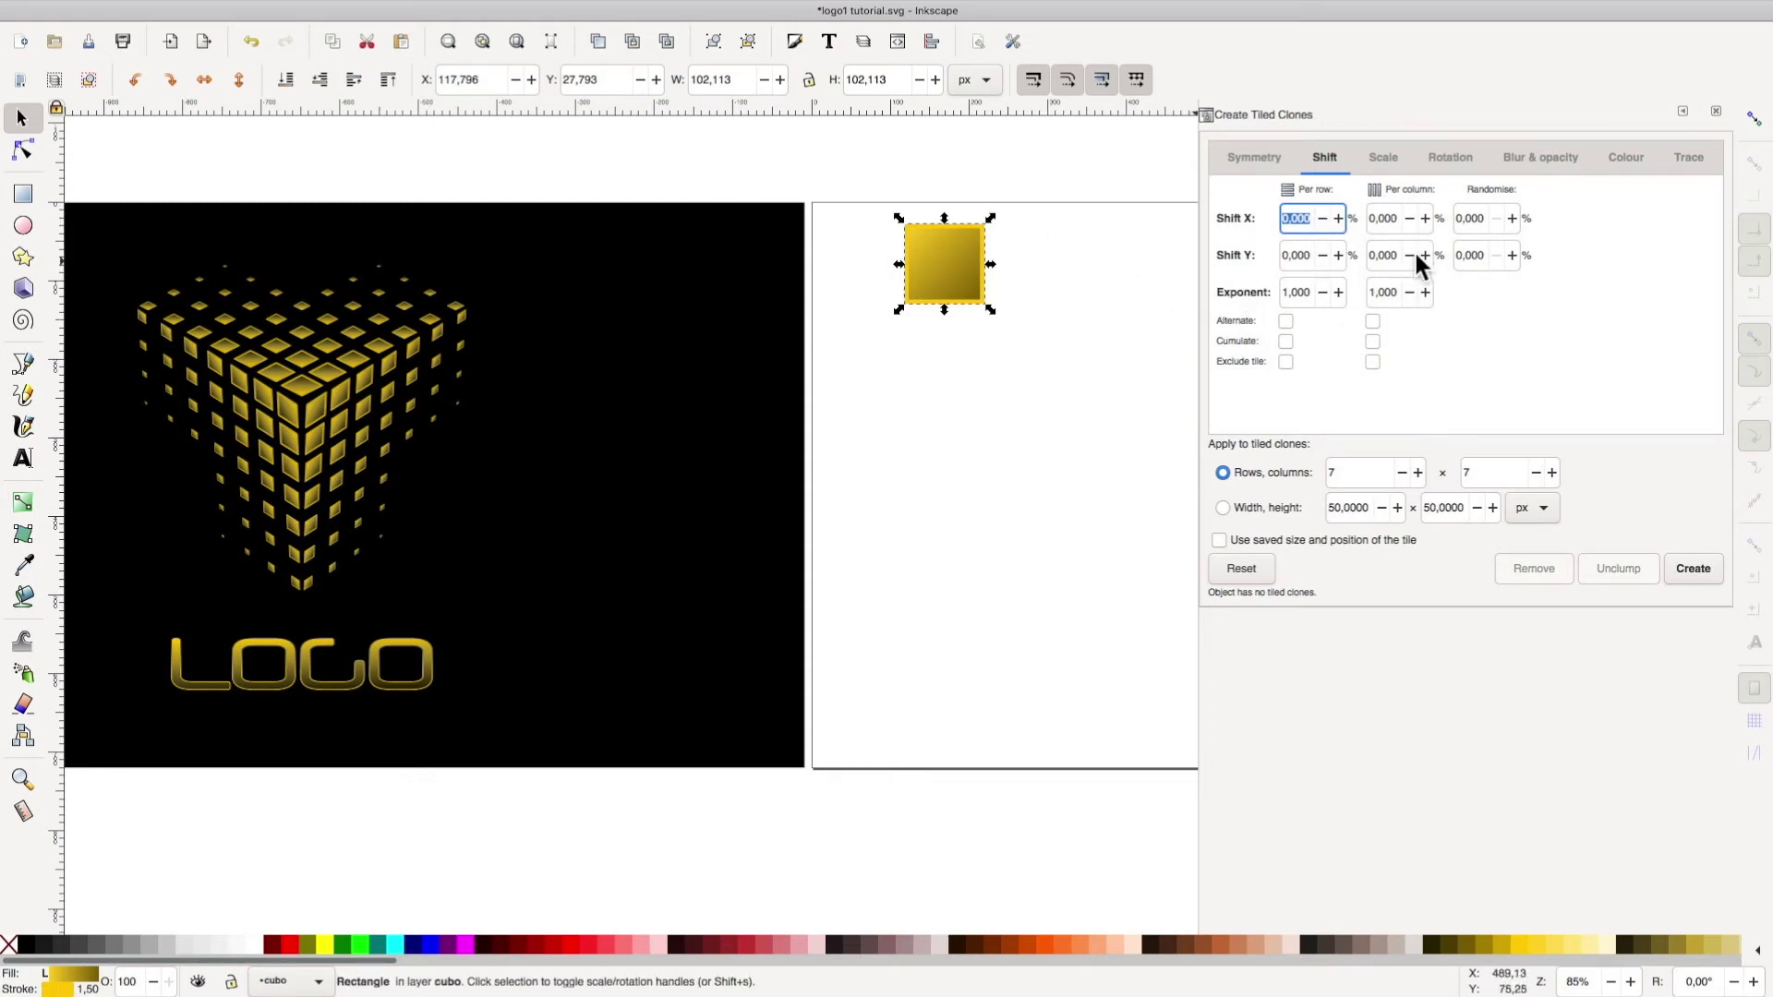
Set the tiled clones' Shift X per column to 20 and Shift Y per row to 20
double_click(1378, 218)
text(20)
click(1295, 256)
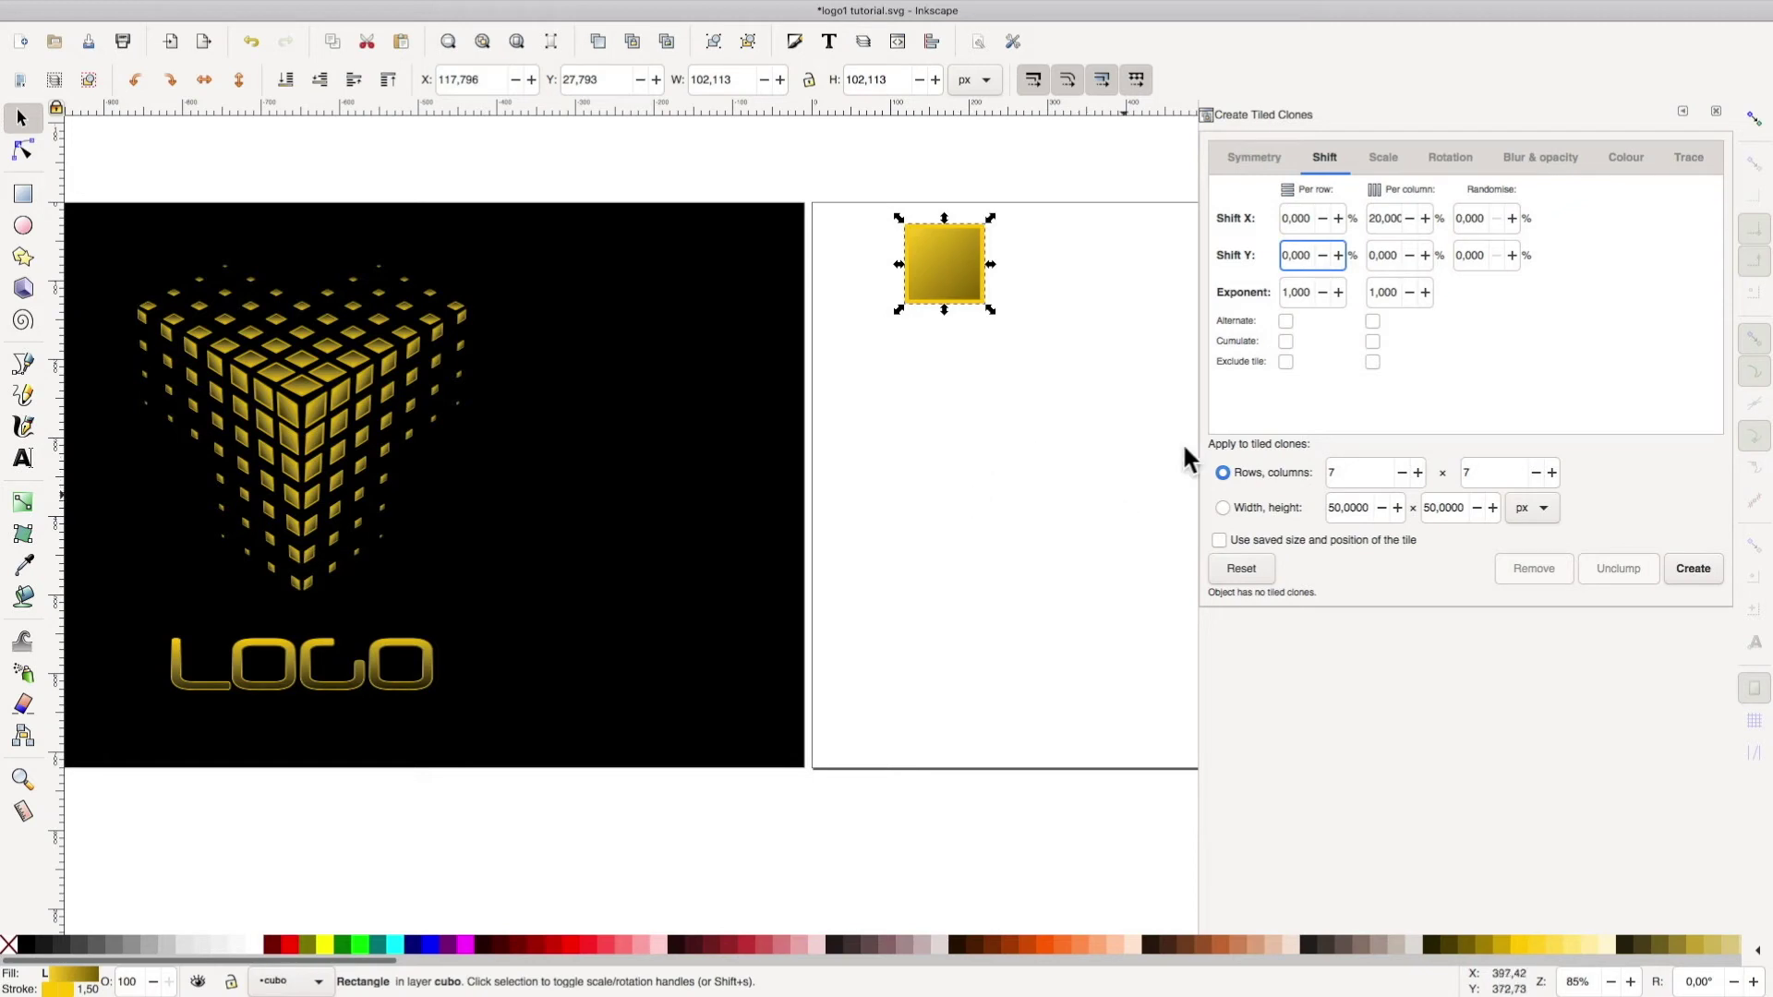
drag(1311, 255, 1266, 255)
text(2)
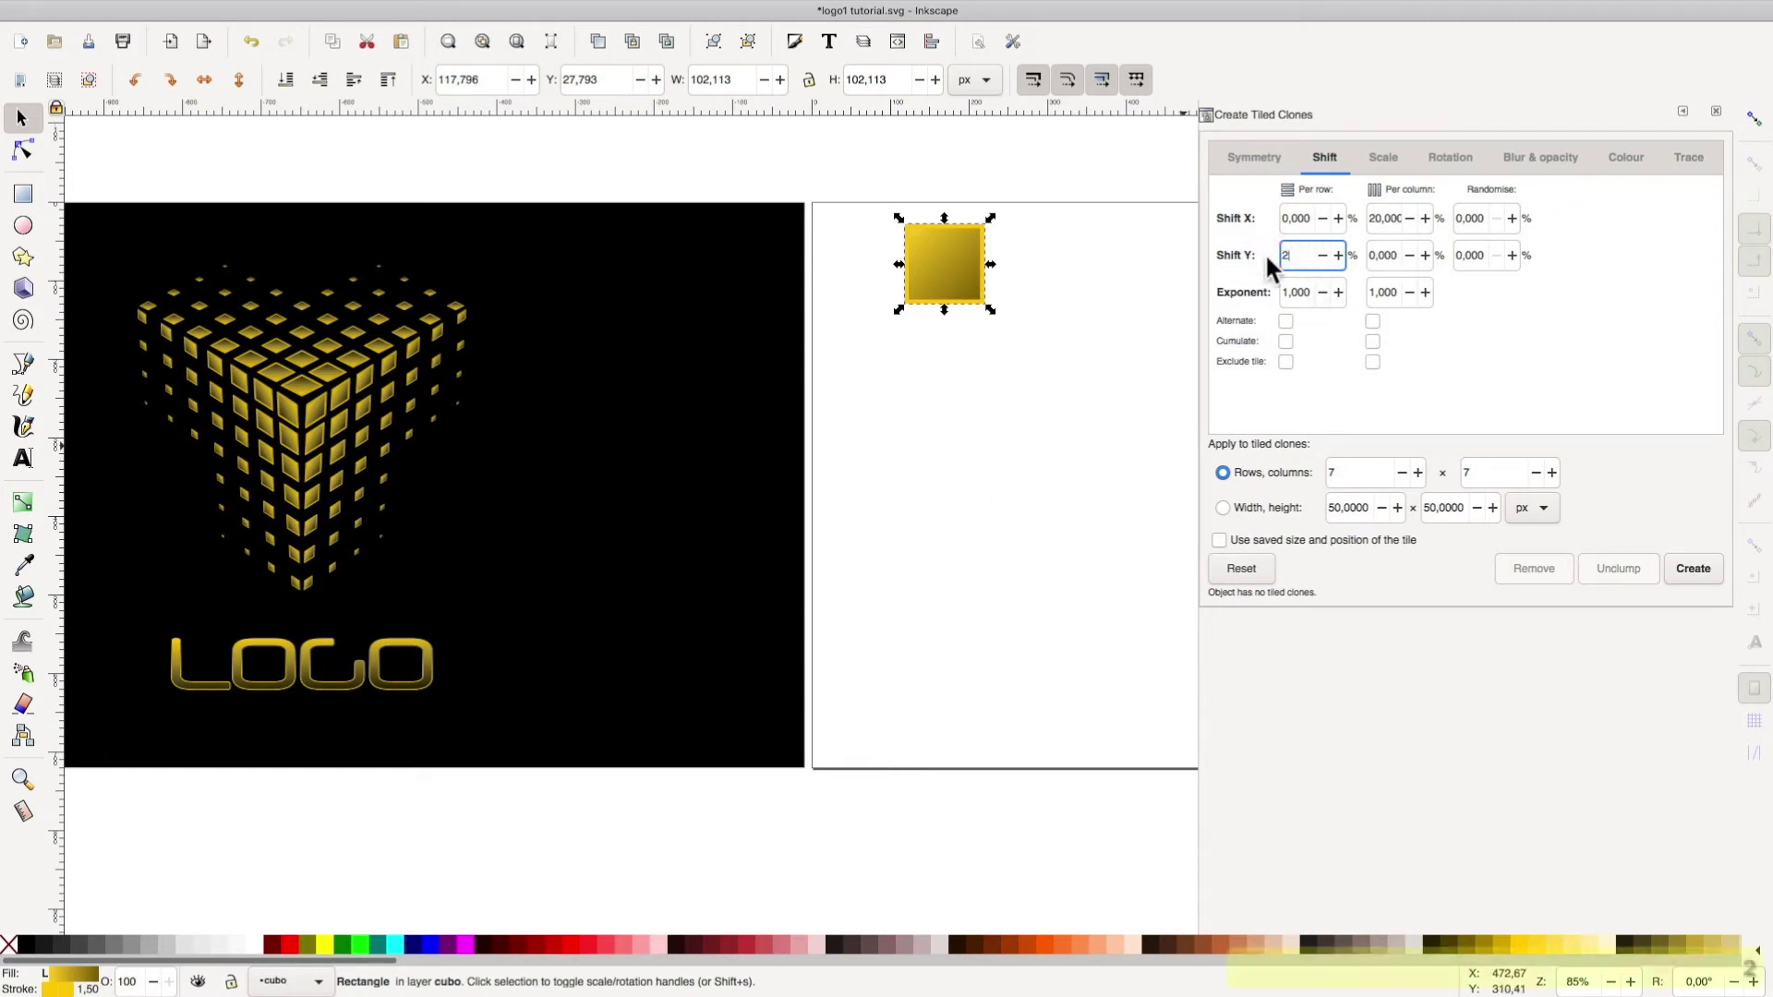
text(0)
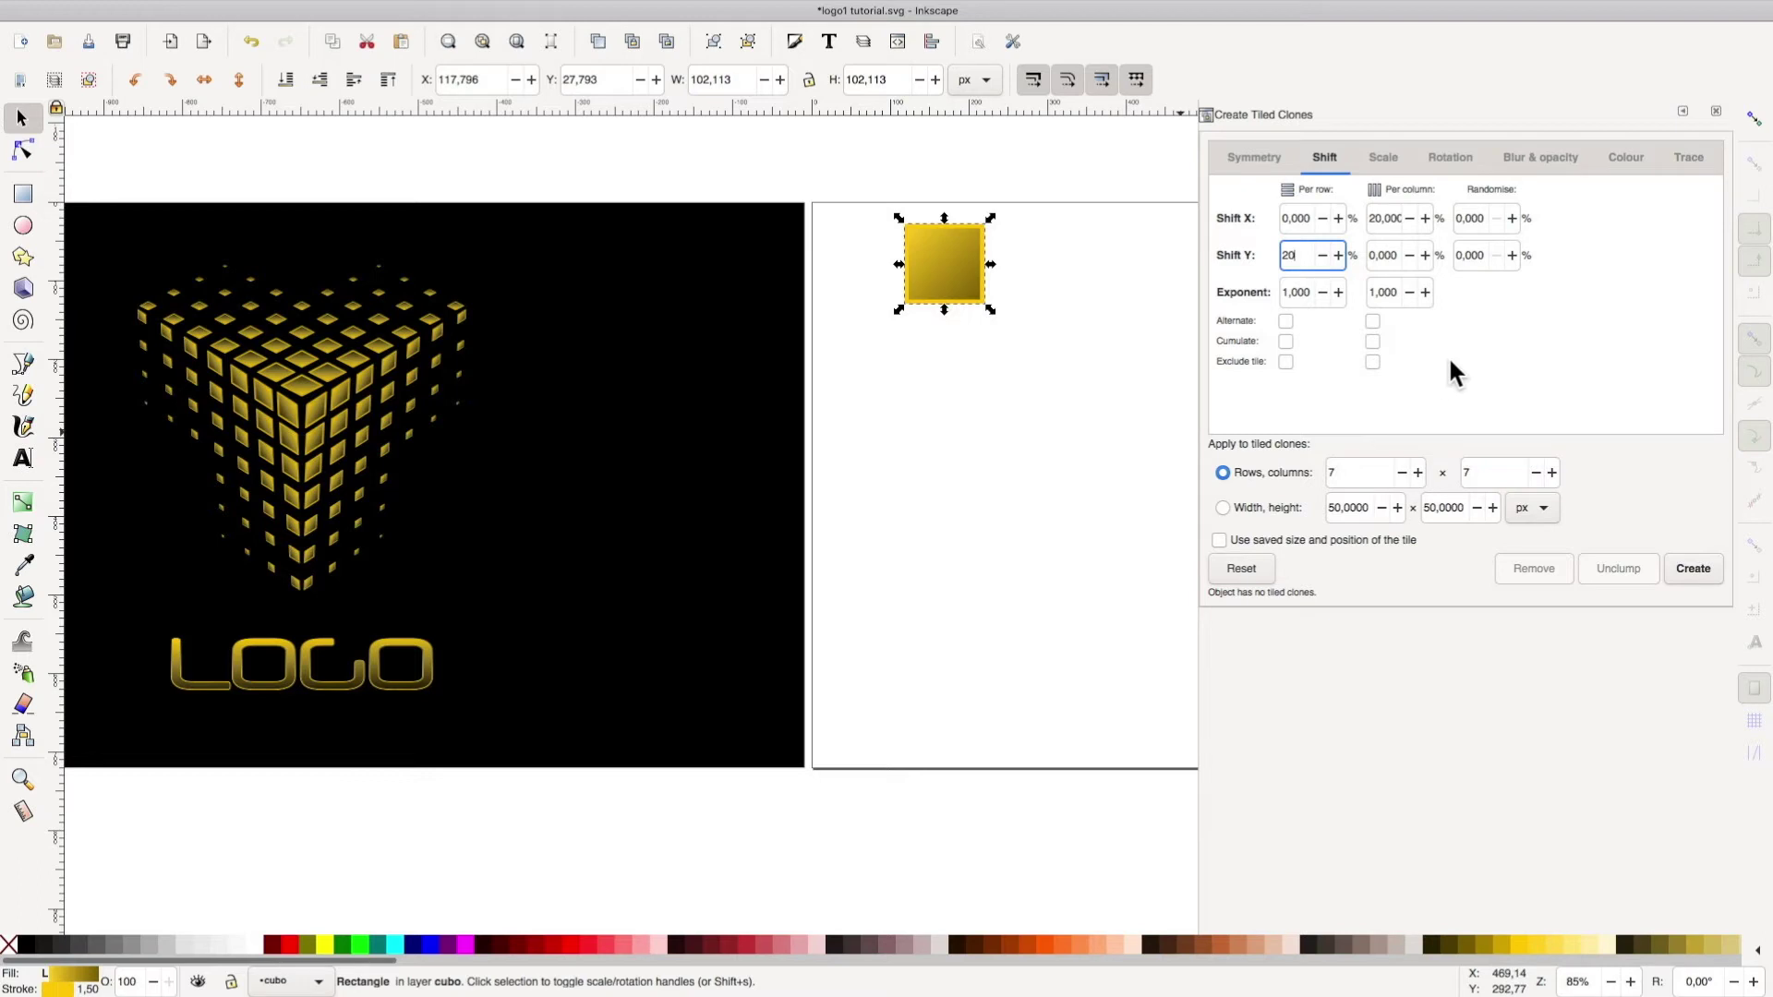
click(1391, 158)
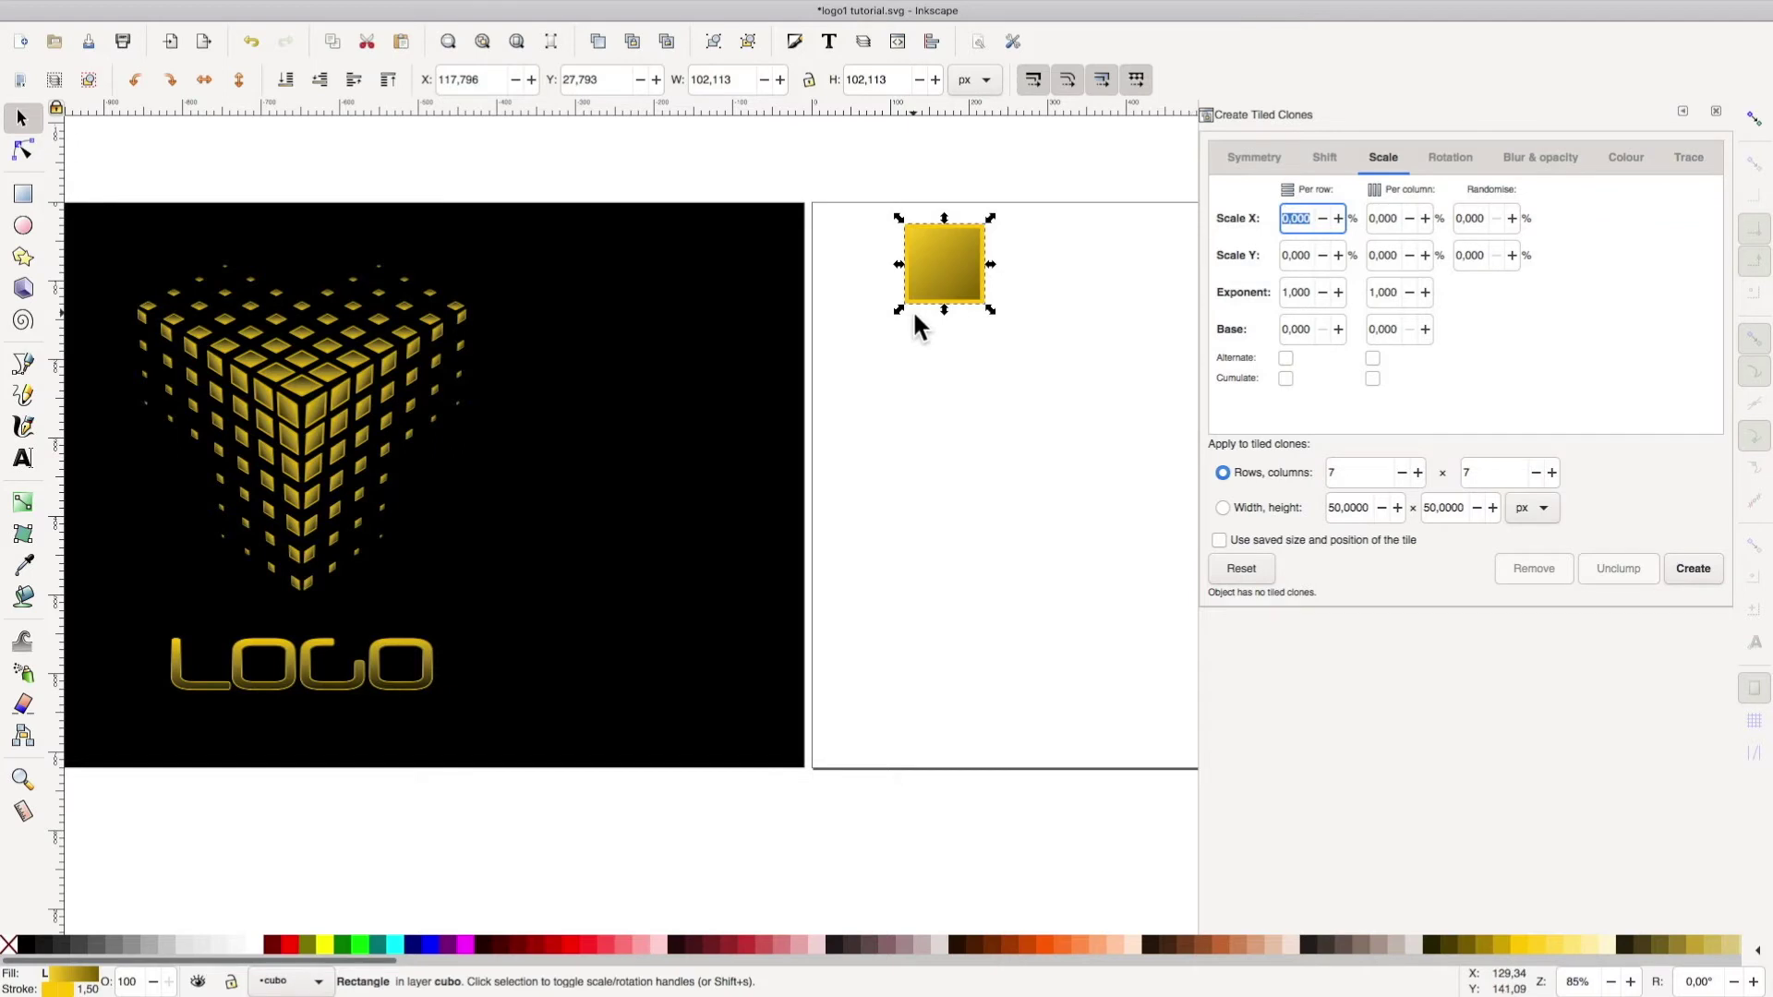
Set Scale X and Y to -10 per row and per column, create the tiled clones, and close the dialog
drag(1315, 219, 1302, 220)
key(BackSpace)
key(BackSpace)
key(BackSpace)
text(-10)
key(Tab)
text(-10)
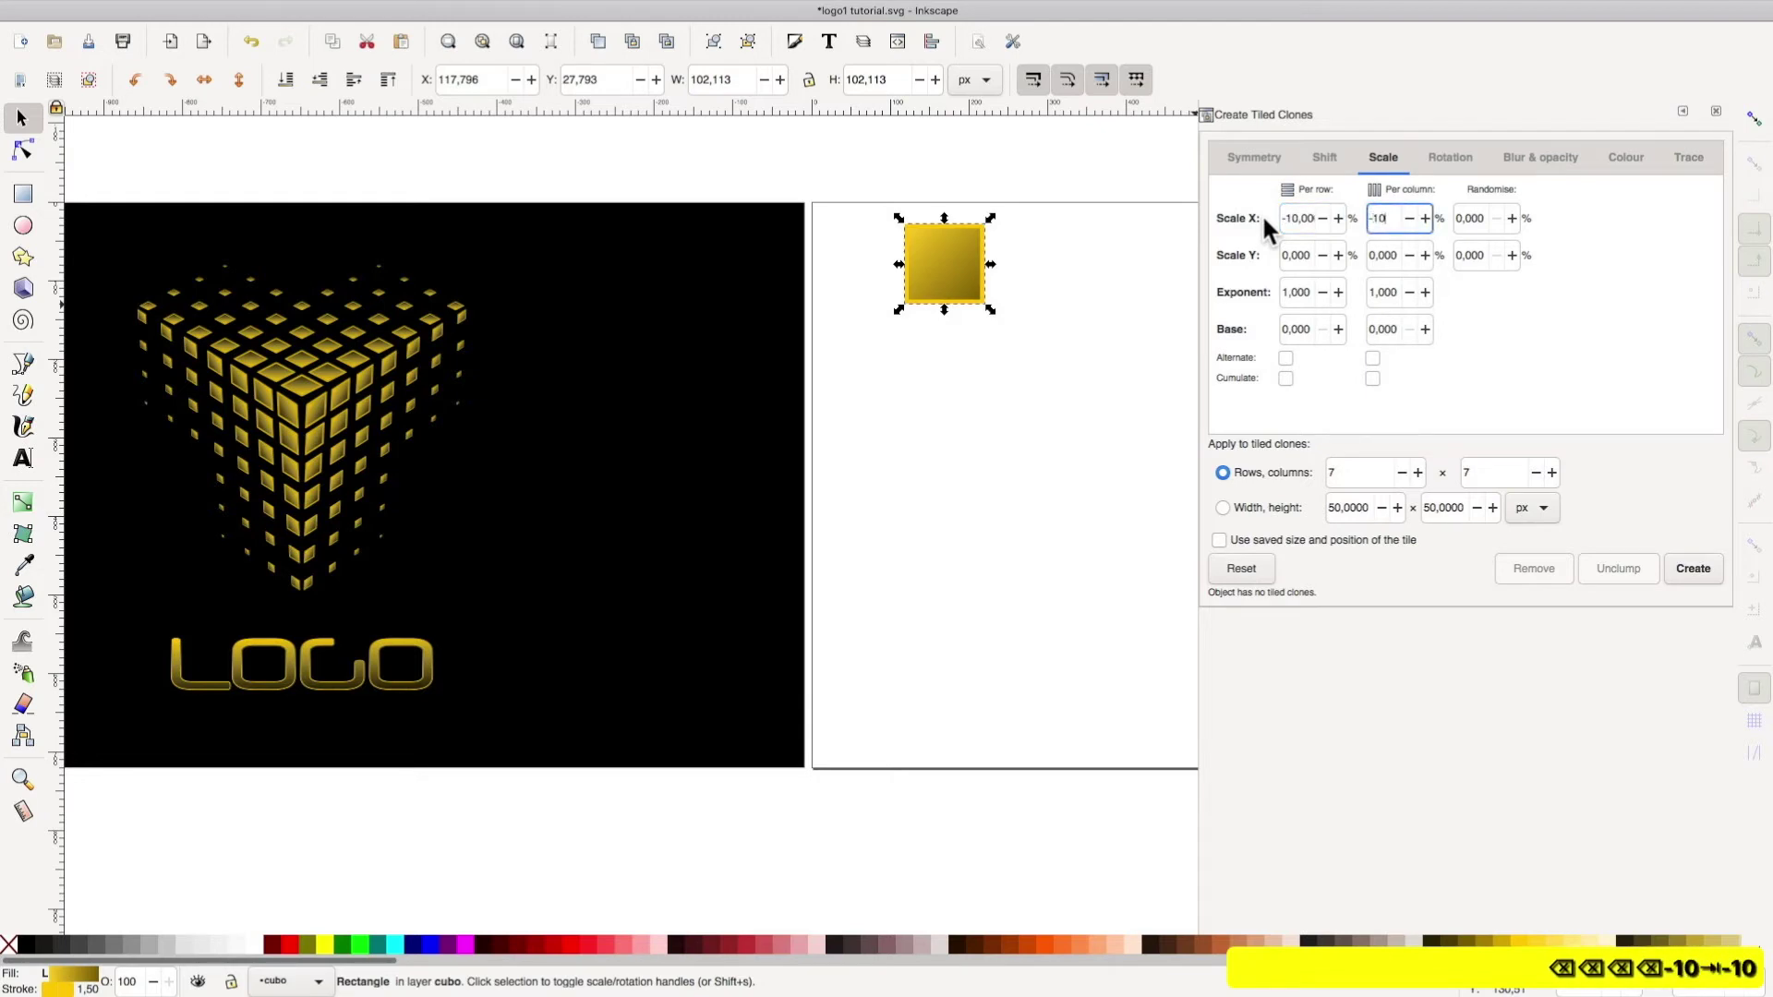
drag(1309, 255, 1257, 253)
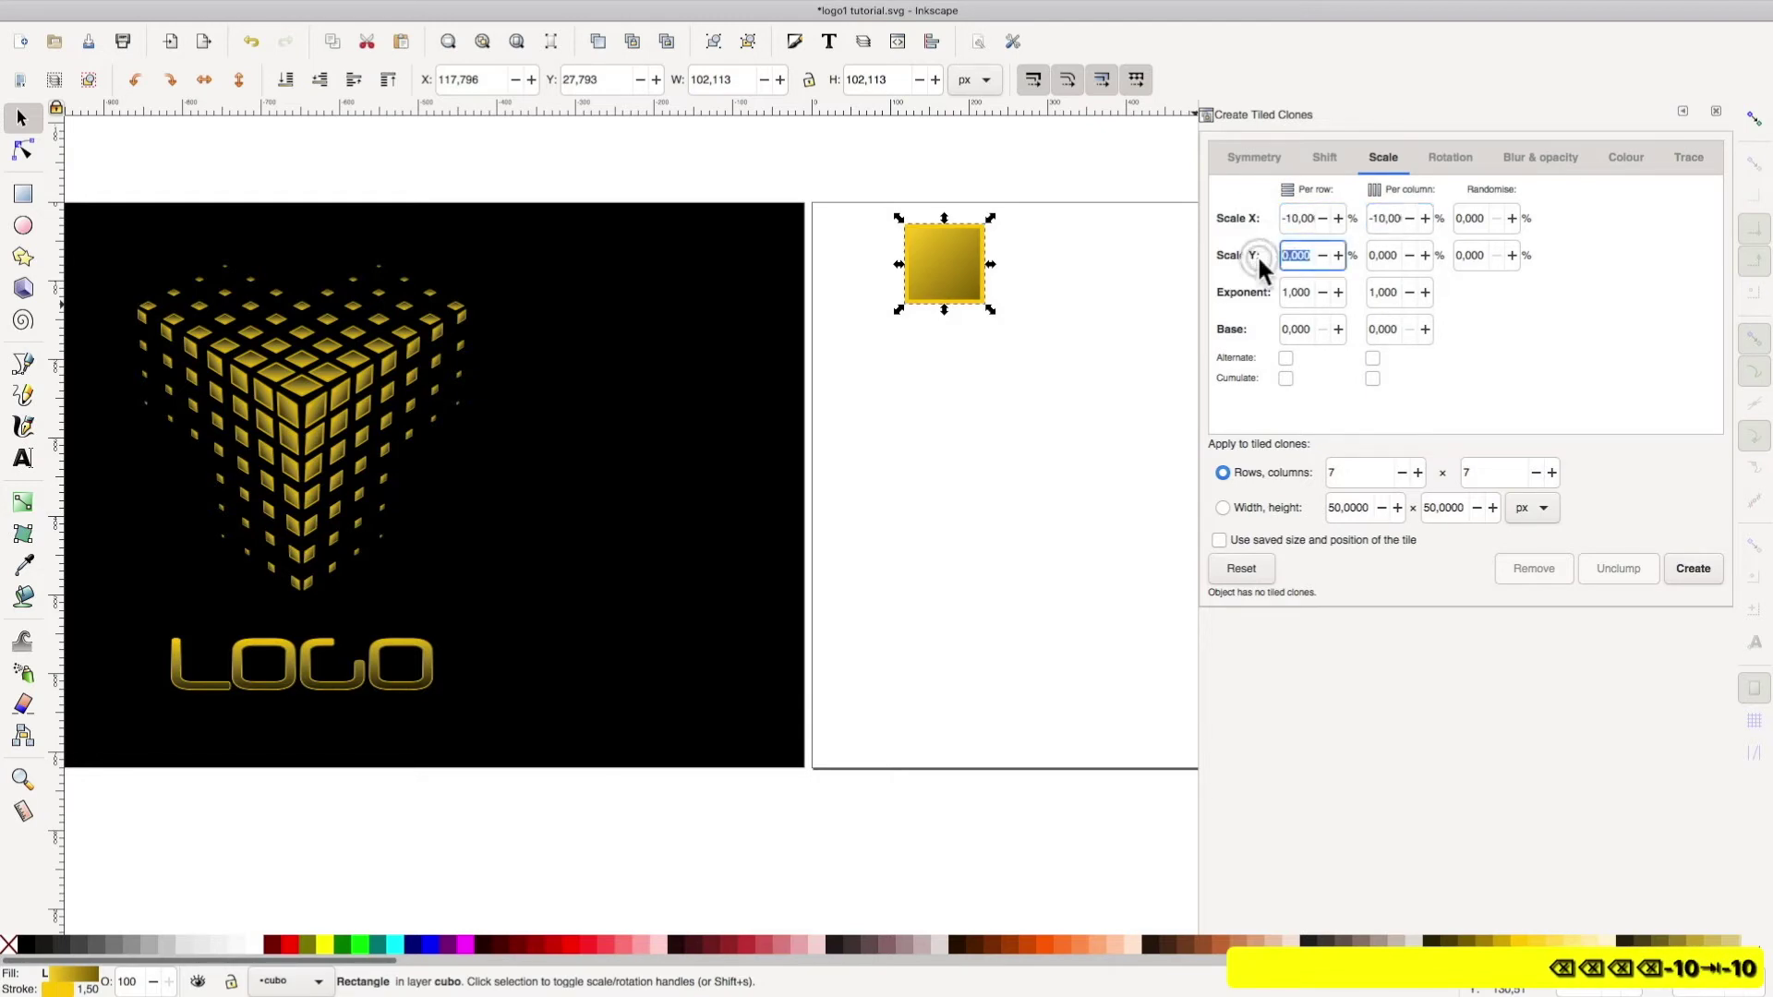
text(-10)
key(Tab)
text(-10)
click(1692, 569)
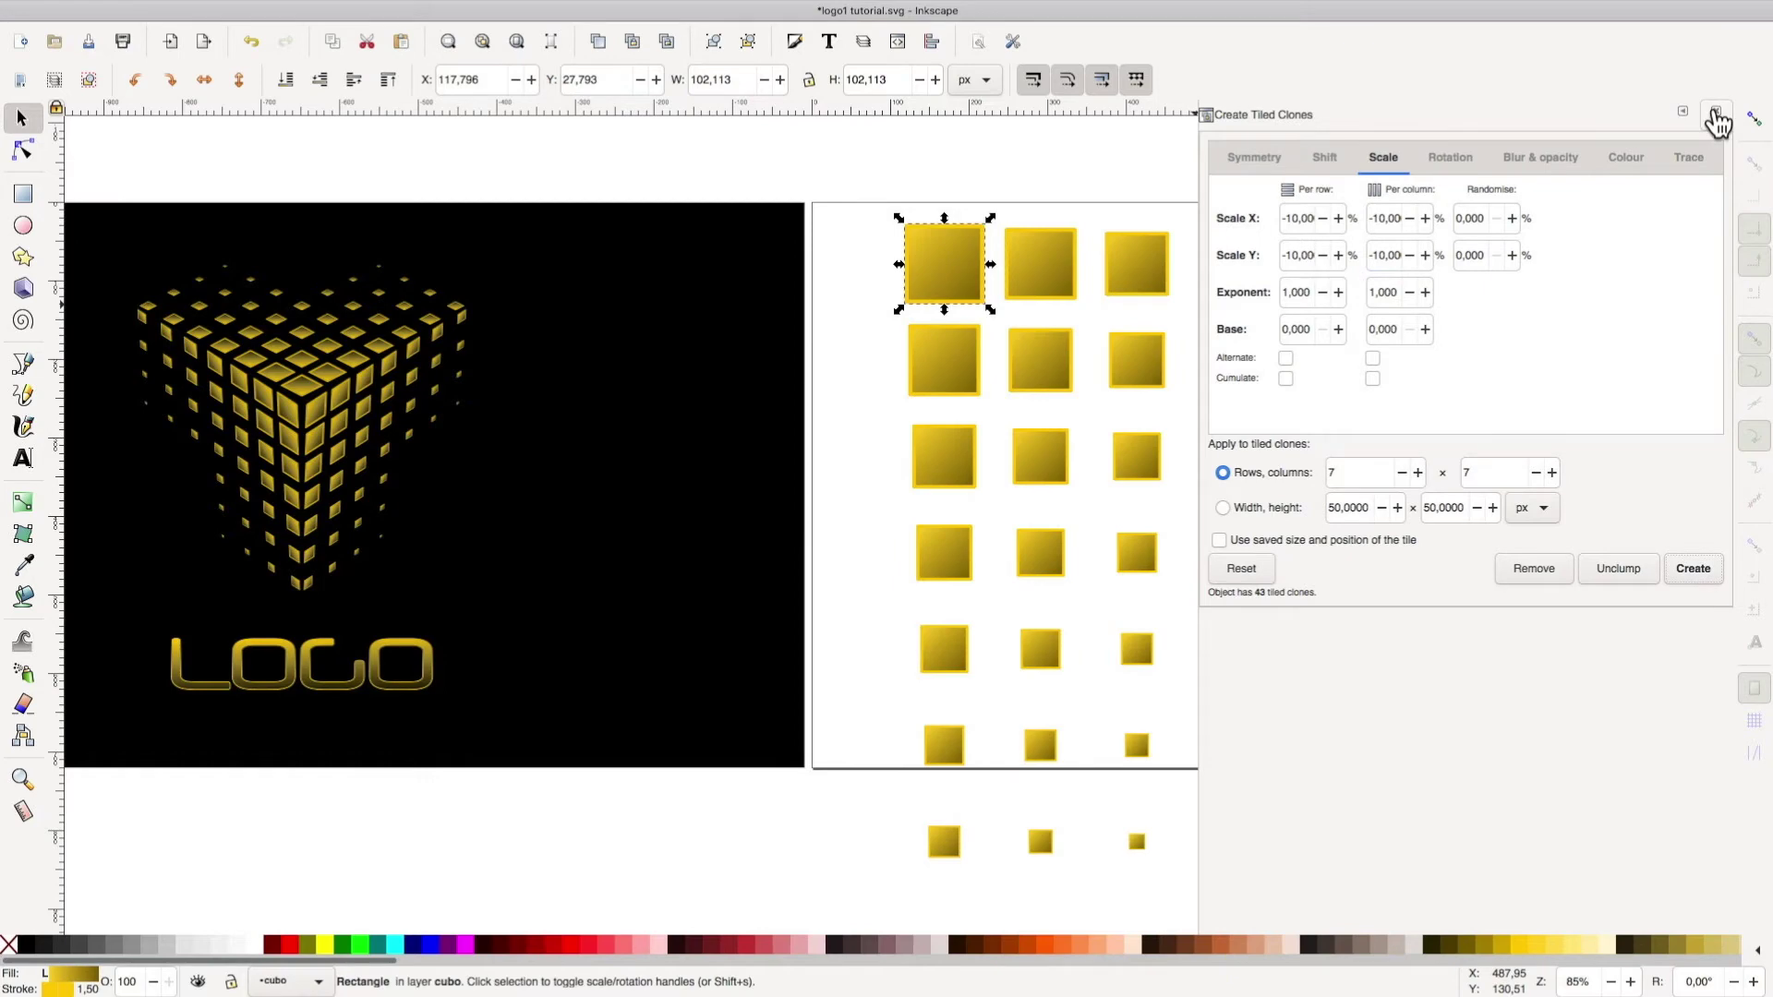
click(1716, 111)
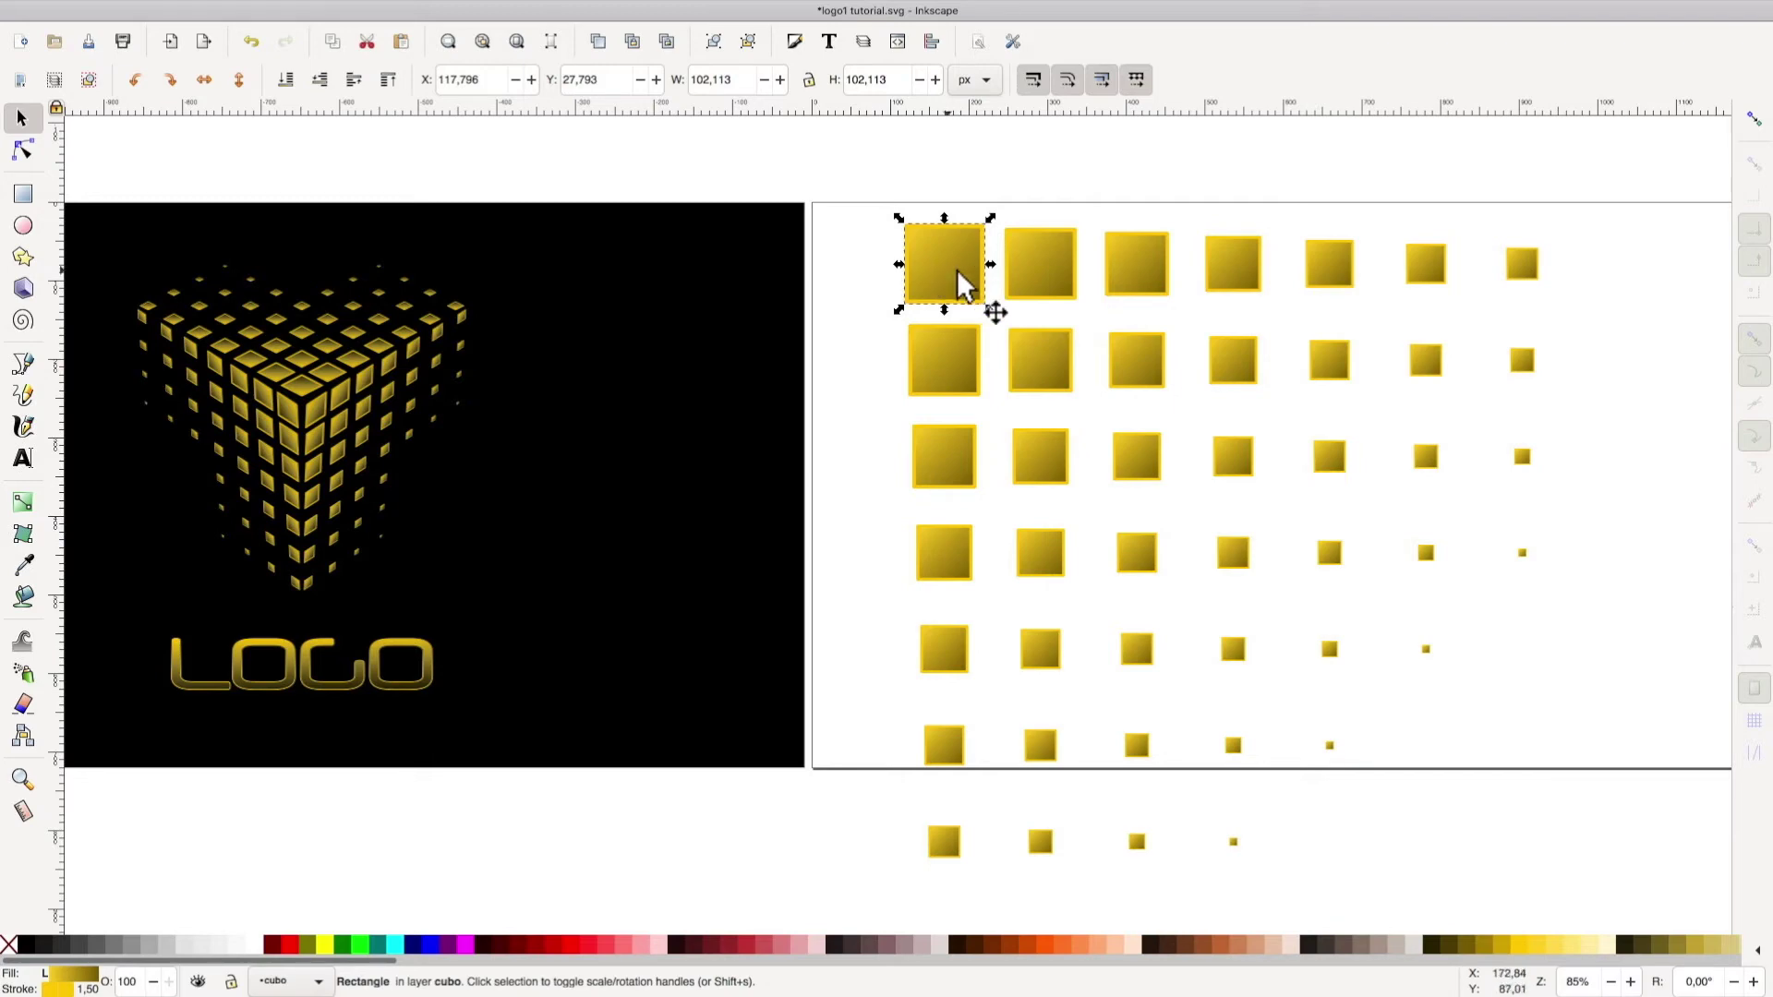
Open Preferences at Behaviour > Clones to check how clones react to moved or deleted originals
click(1017, 44)
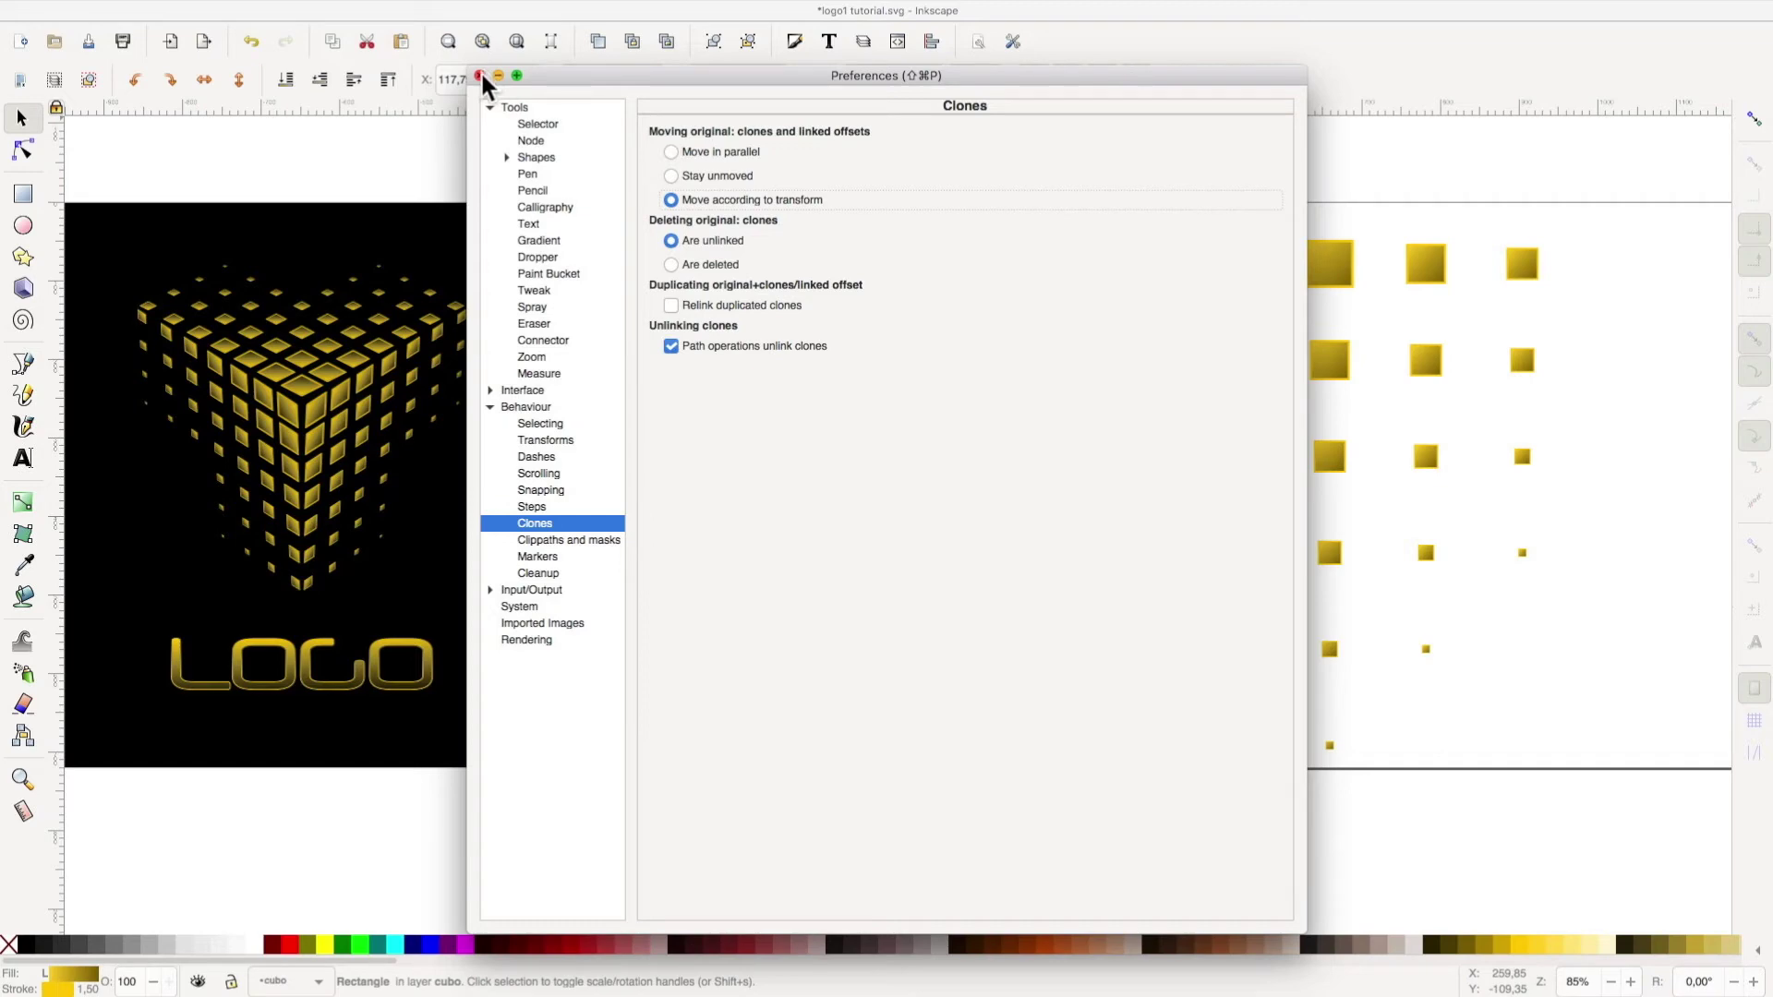
Close the Preferences window after reviewing the Clones settings
click(479, 75)
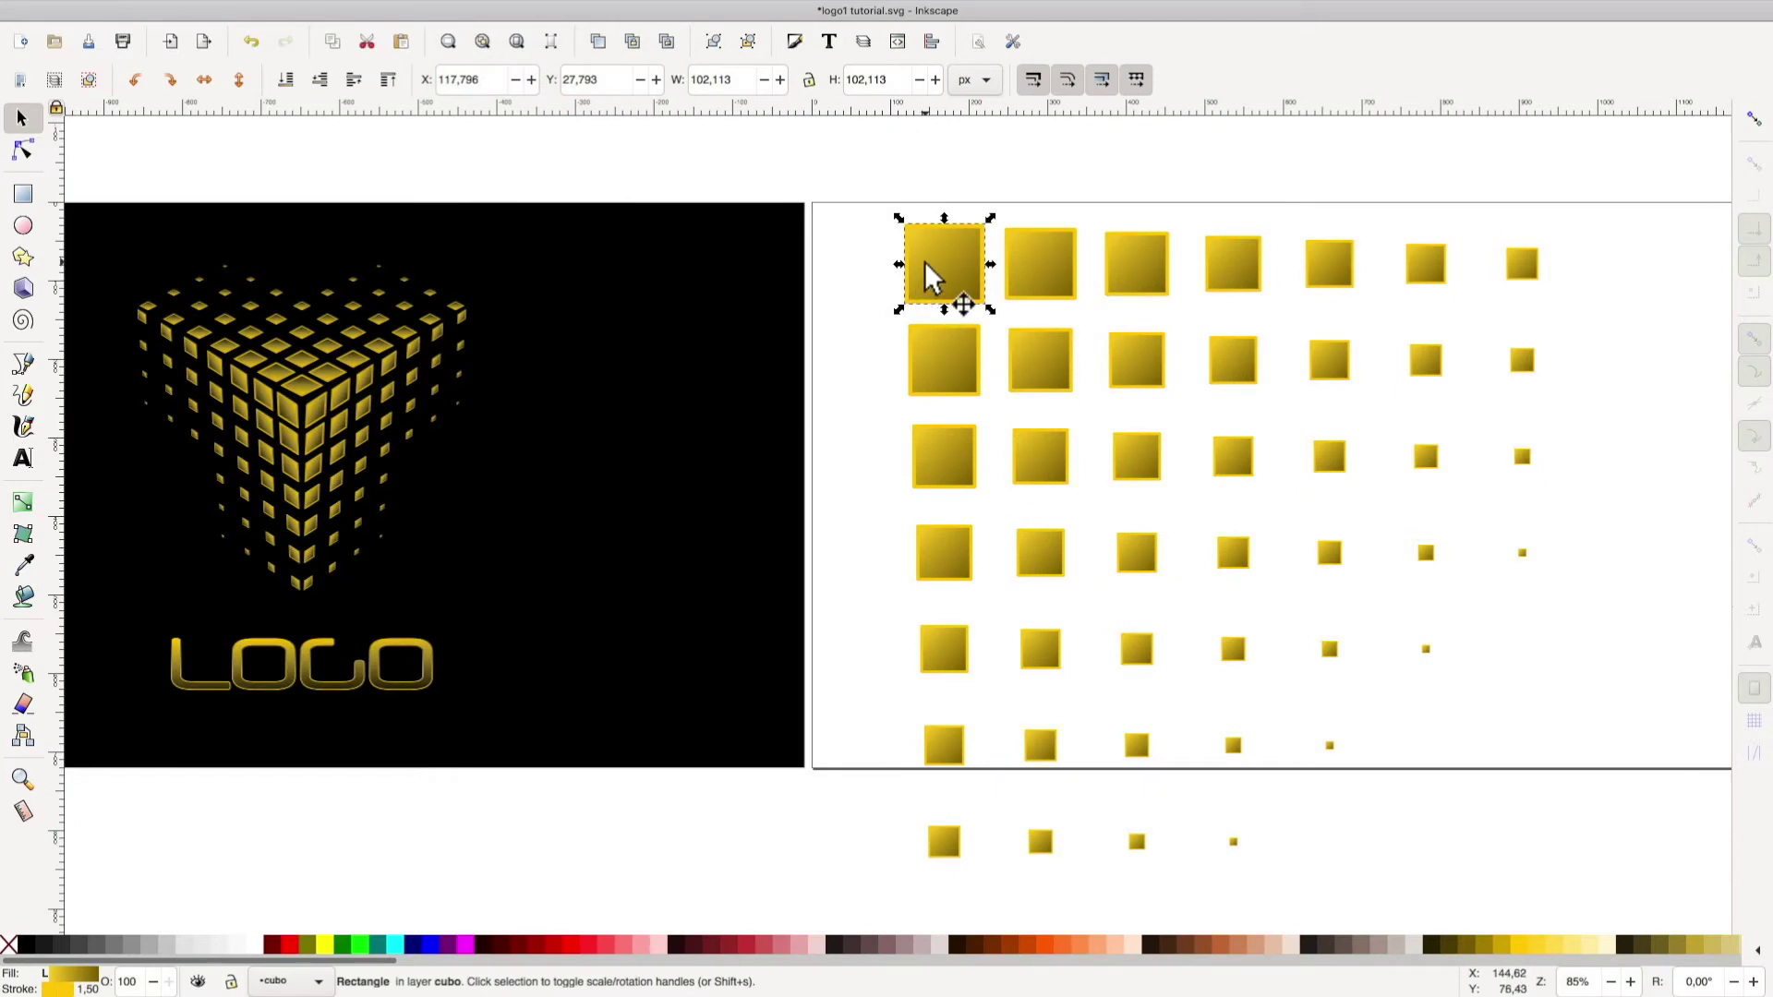
Delete the original square and the three tiny squares in the lower right
key(BackSpace)
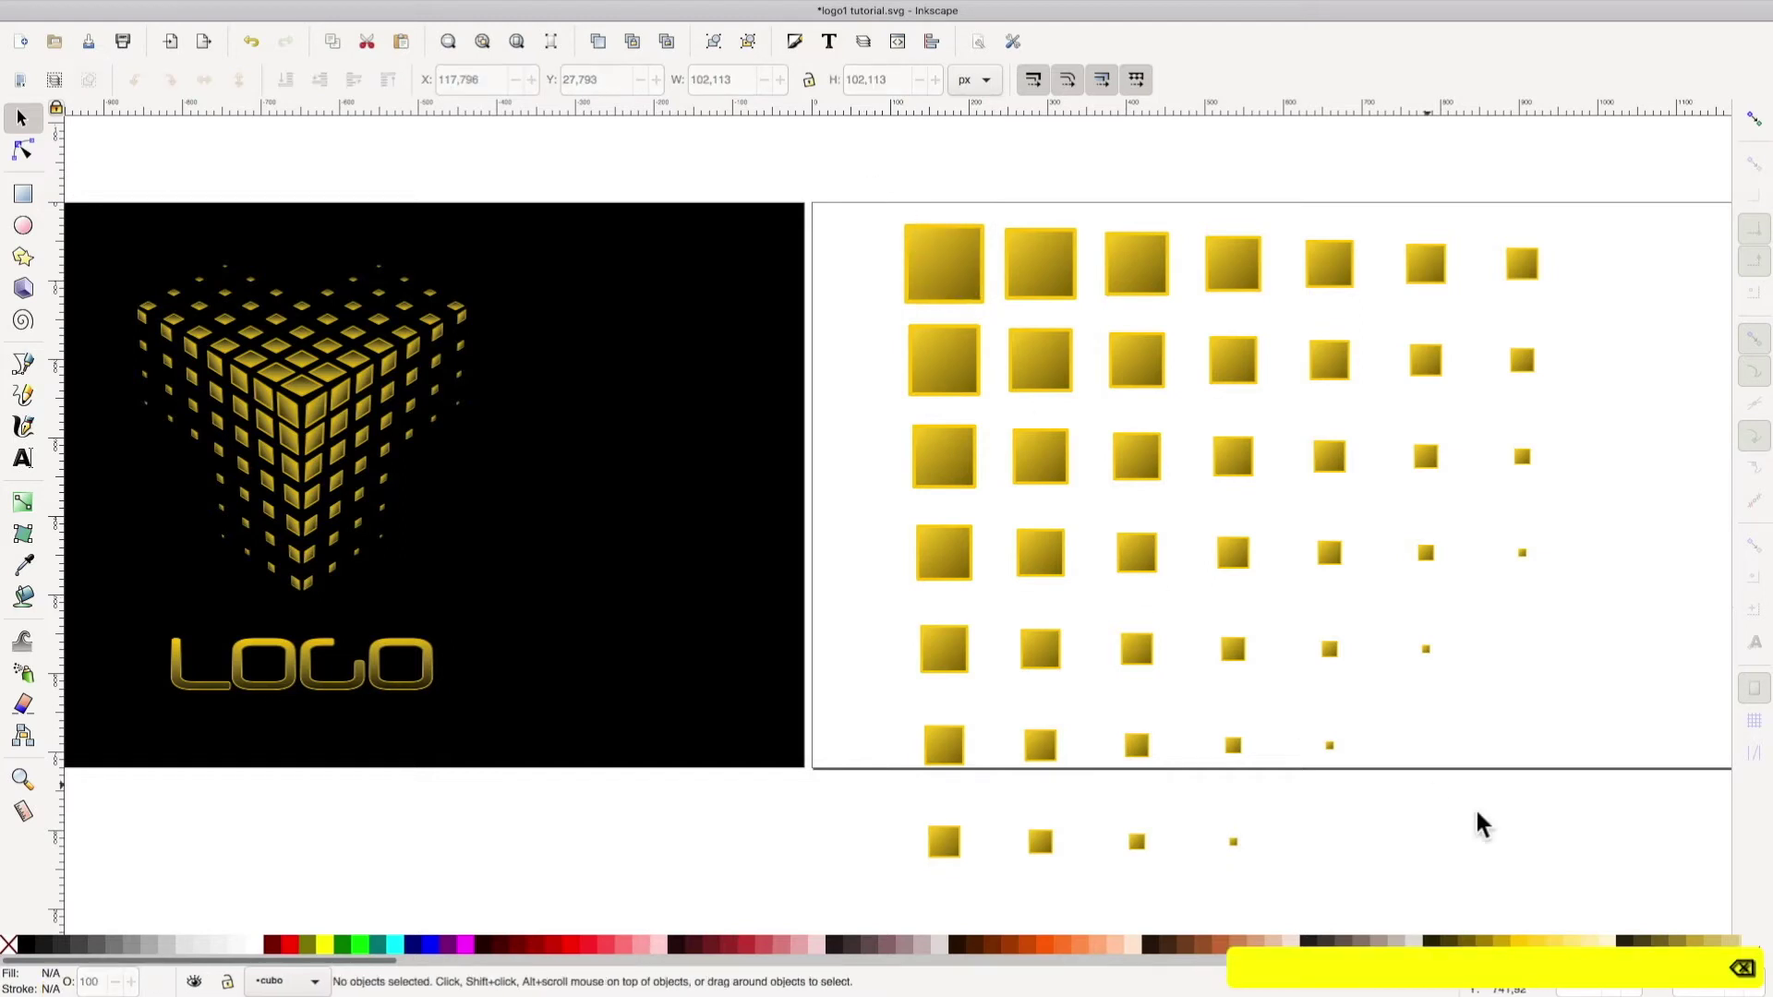
drag(1304, 605, 1459, 794)
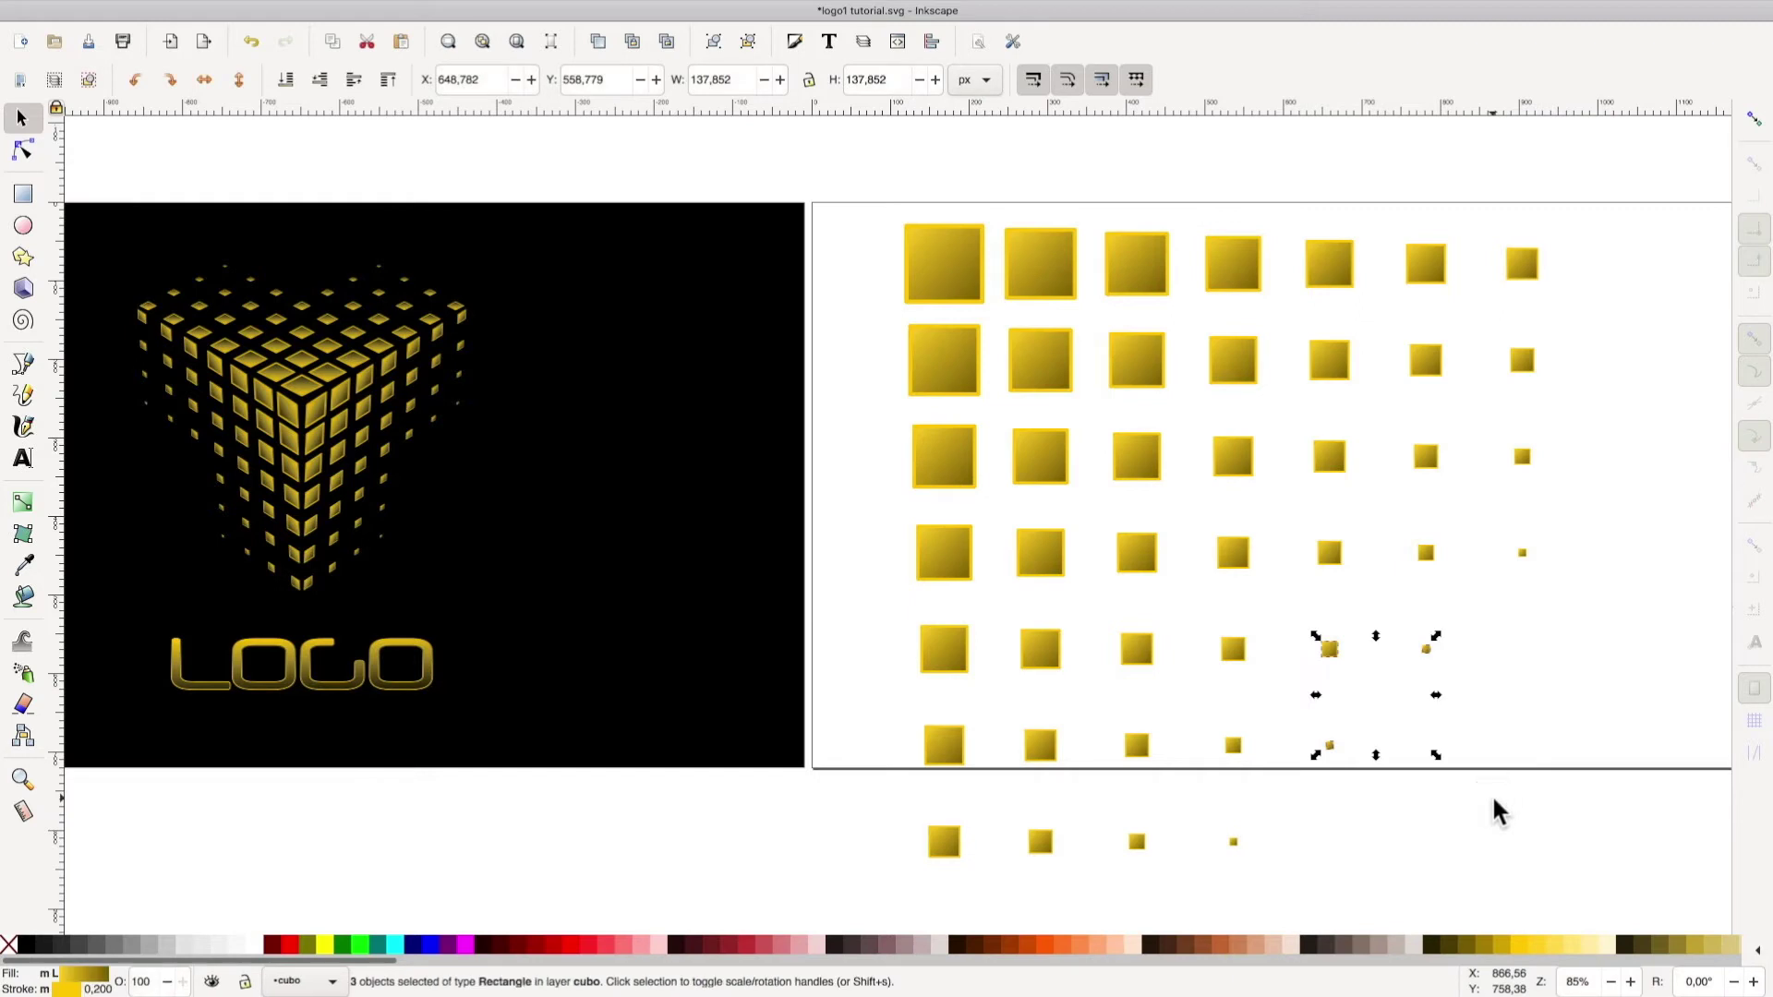
key(BackSpace)
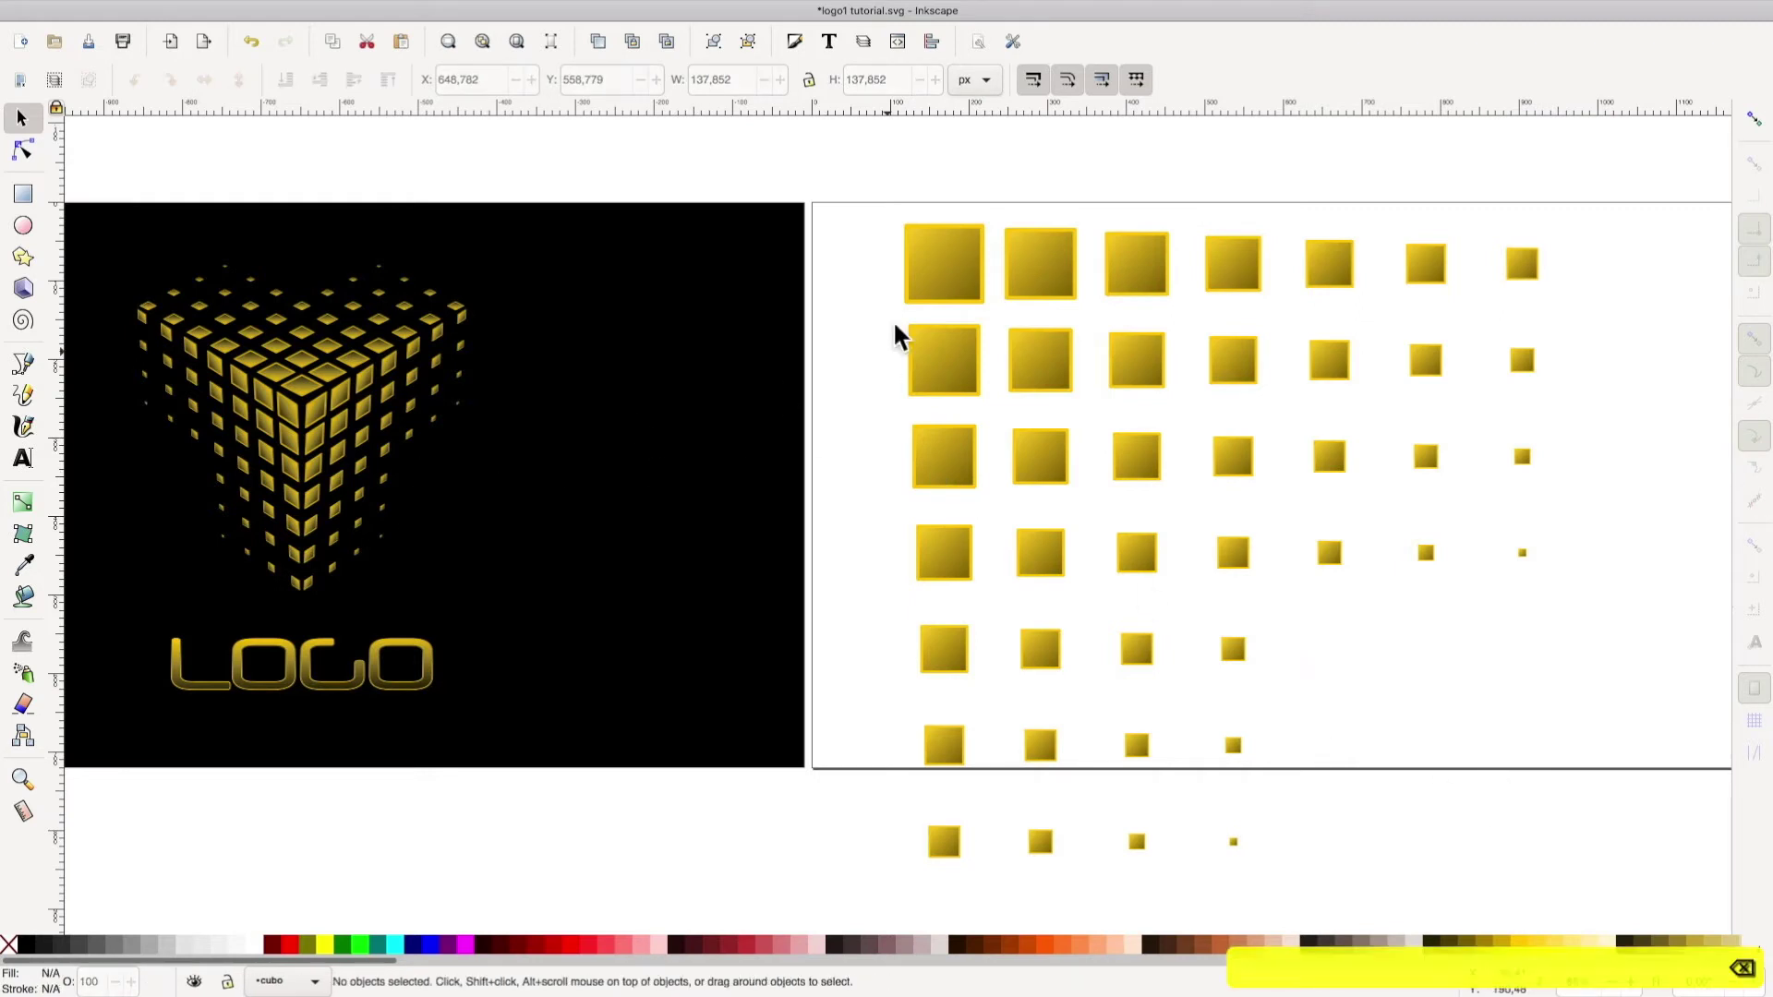
Group the remaining 40 gold squares and copy the group
mouse_move(866, 176)
mouse_down()
mouse_move(1048, 586)
mouse_move(1567, 882)
mouse_up()
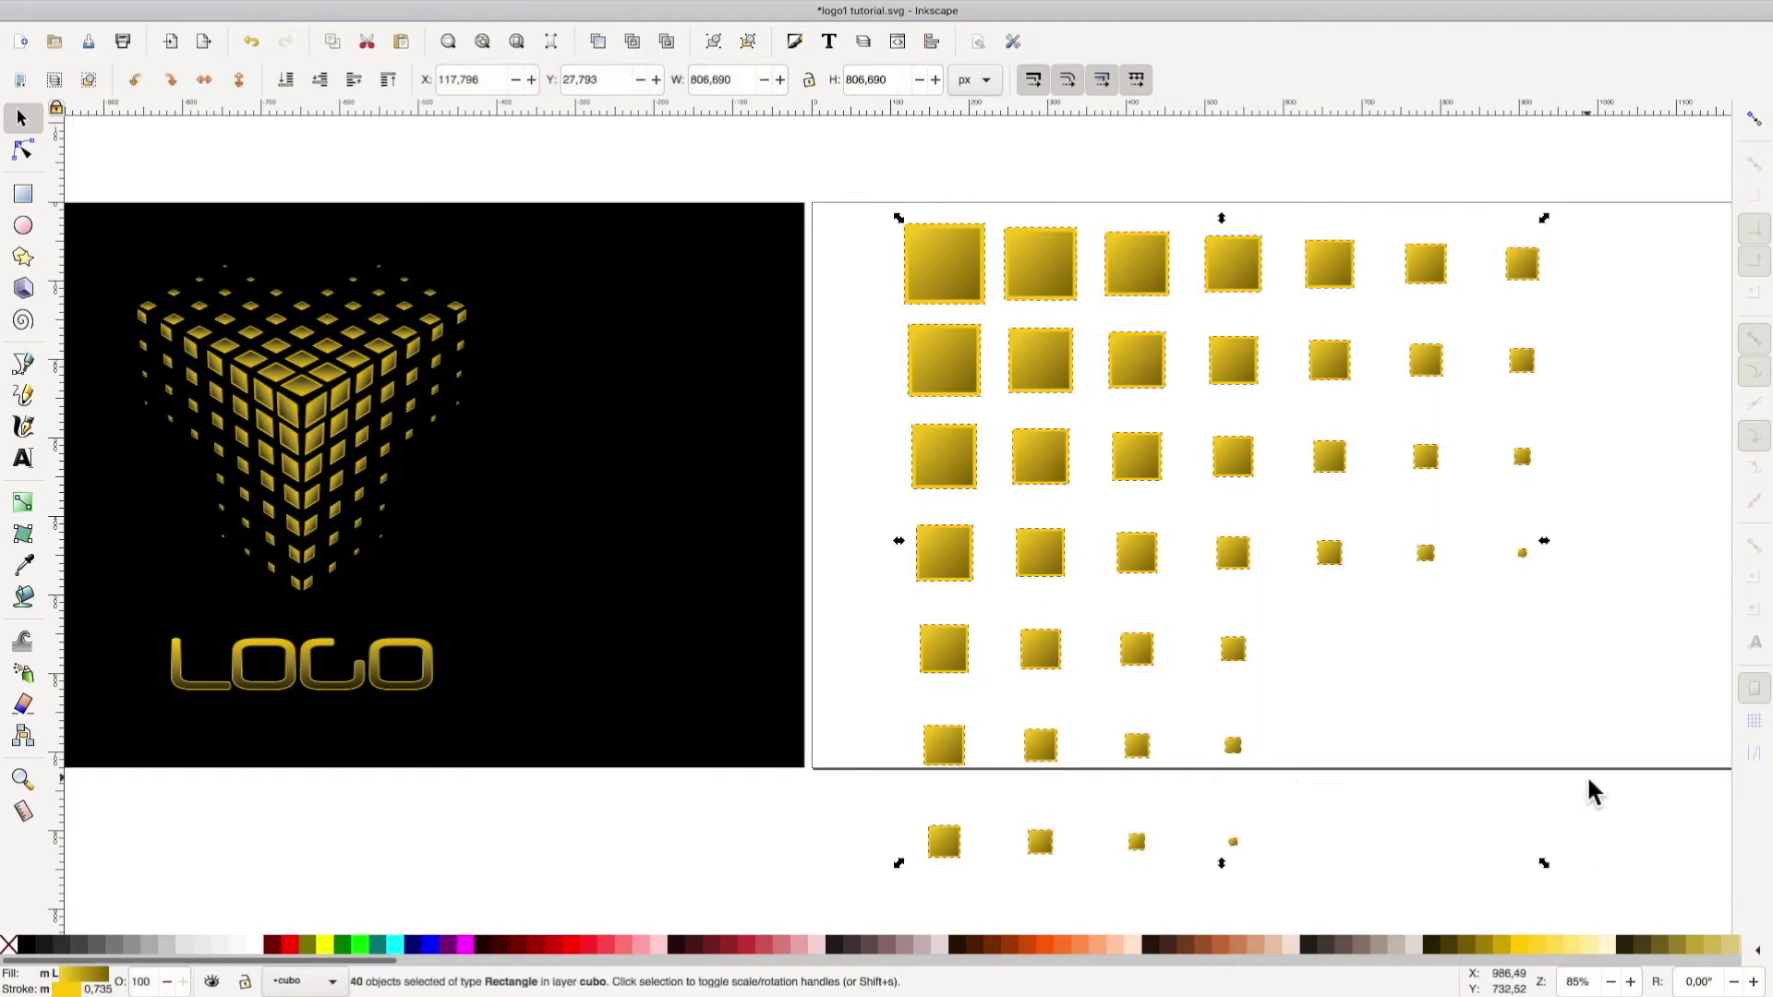
key(alt)
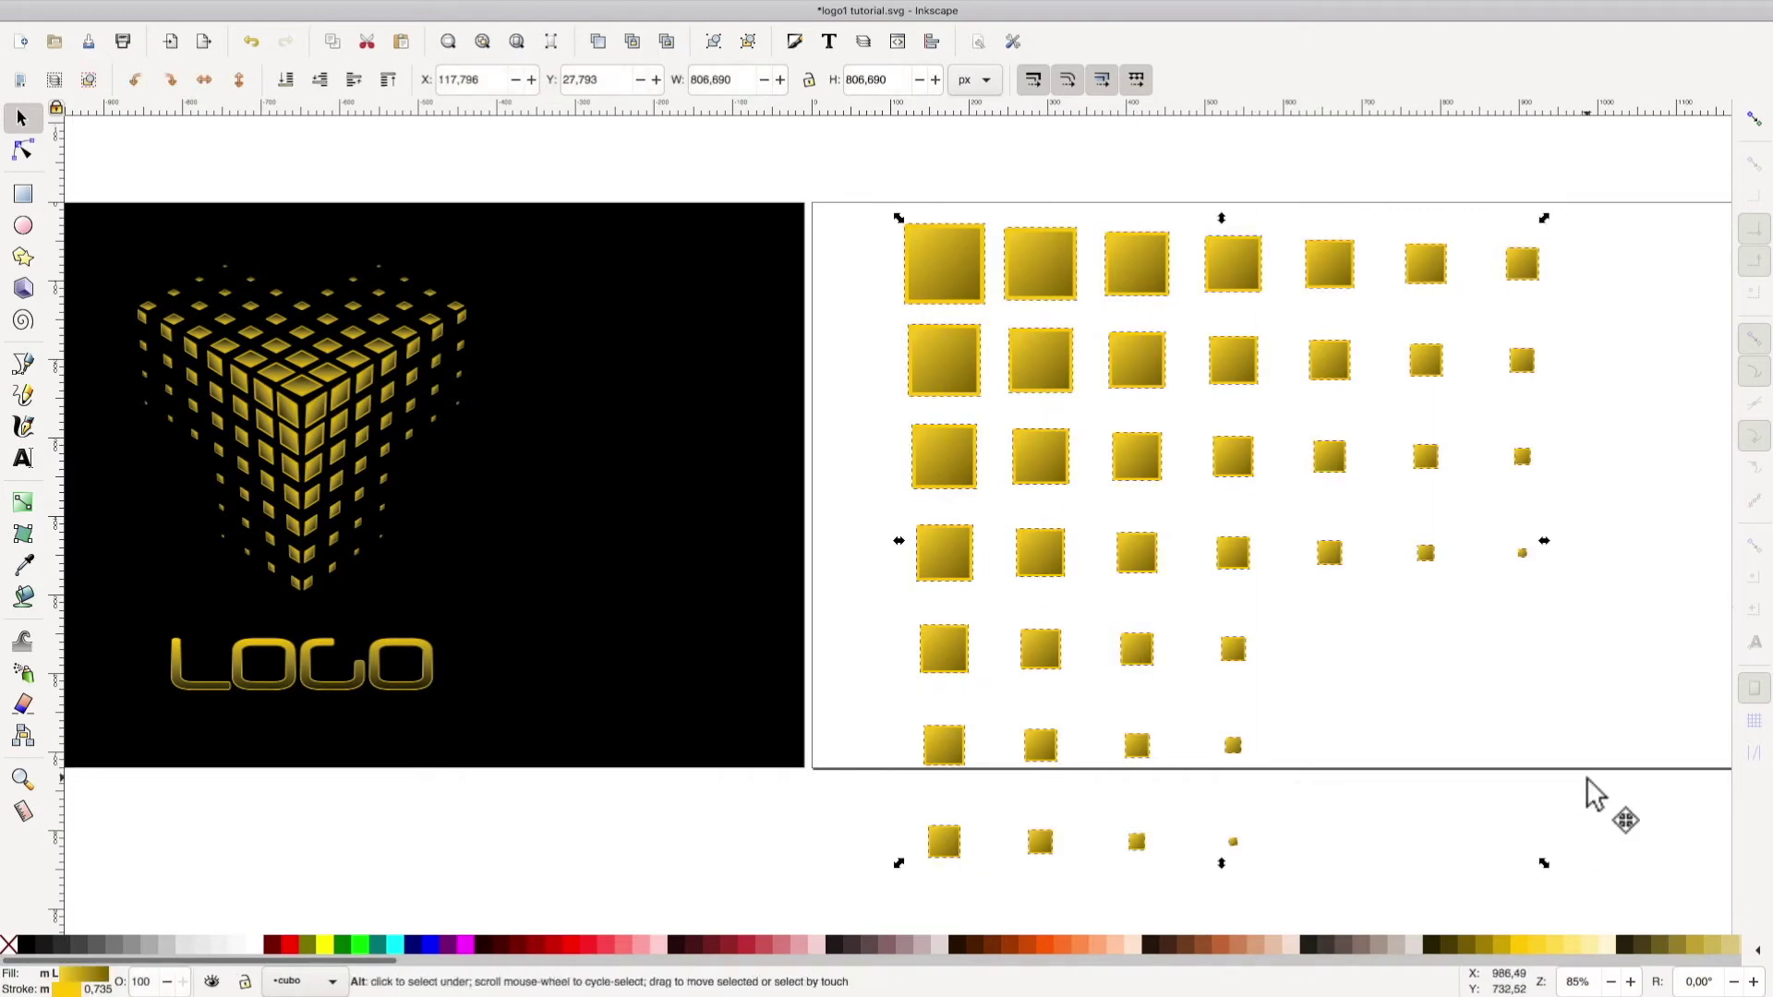
key(ctrl+g)
key(ctrl+b)
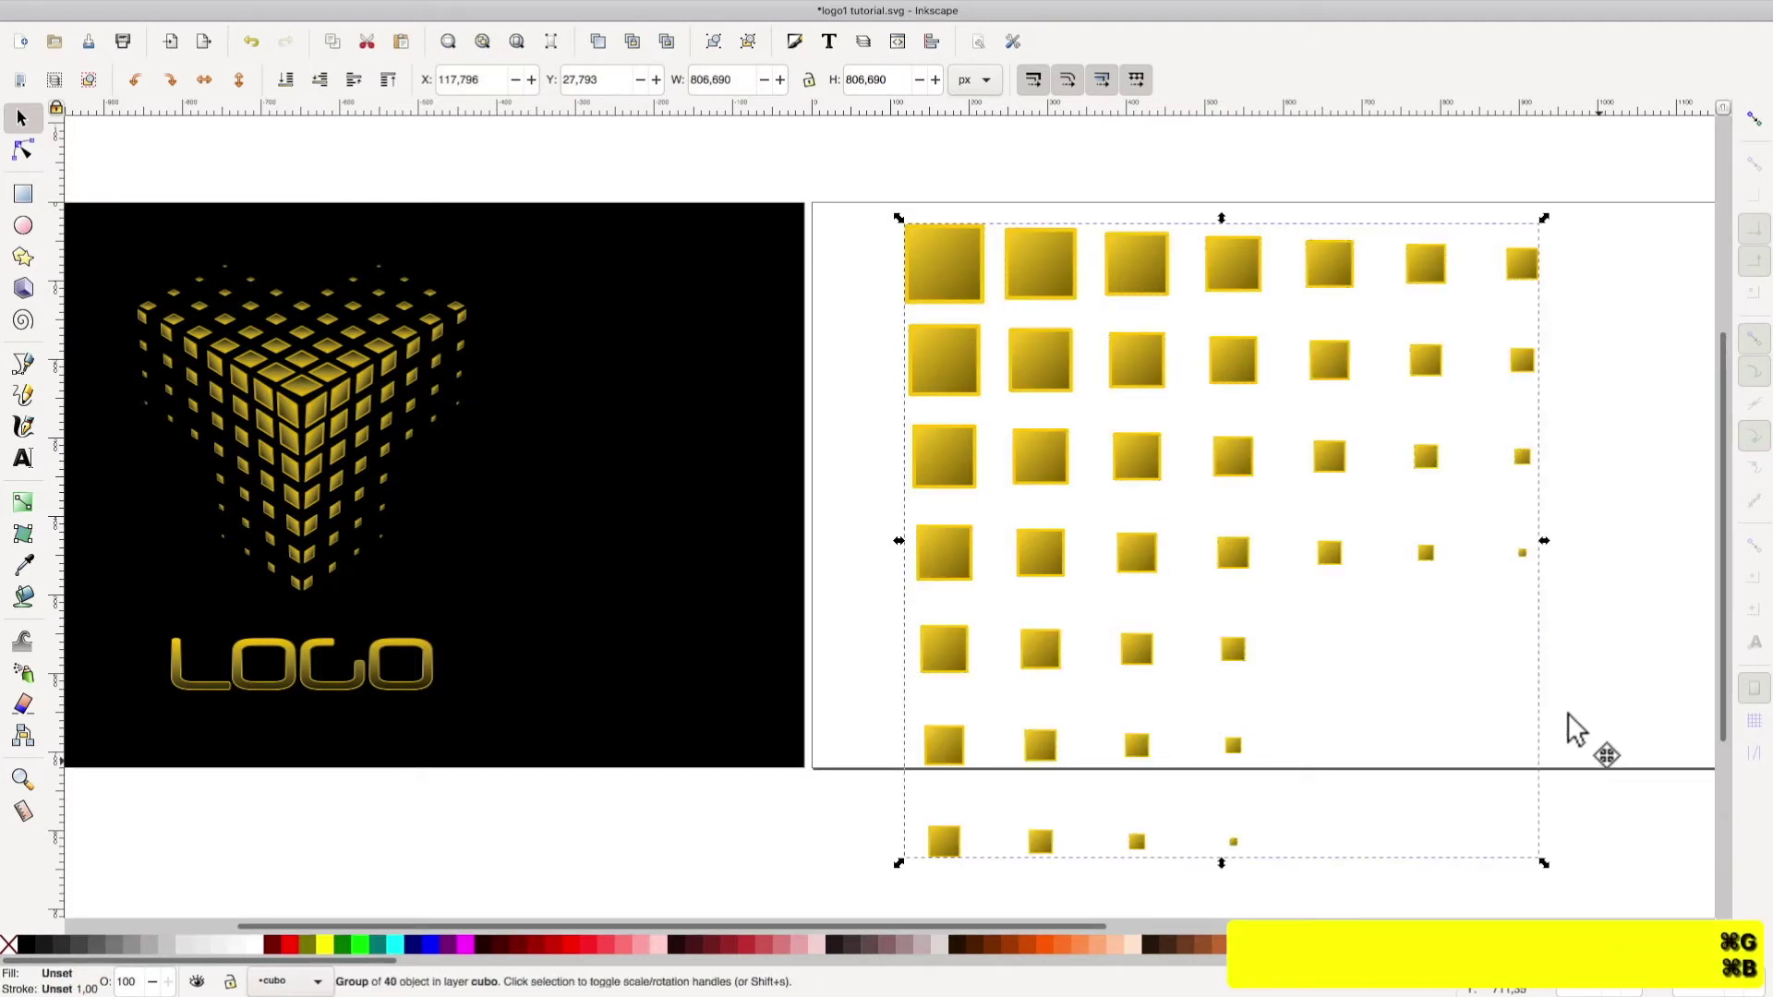
key(ctrl+c)
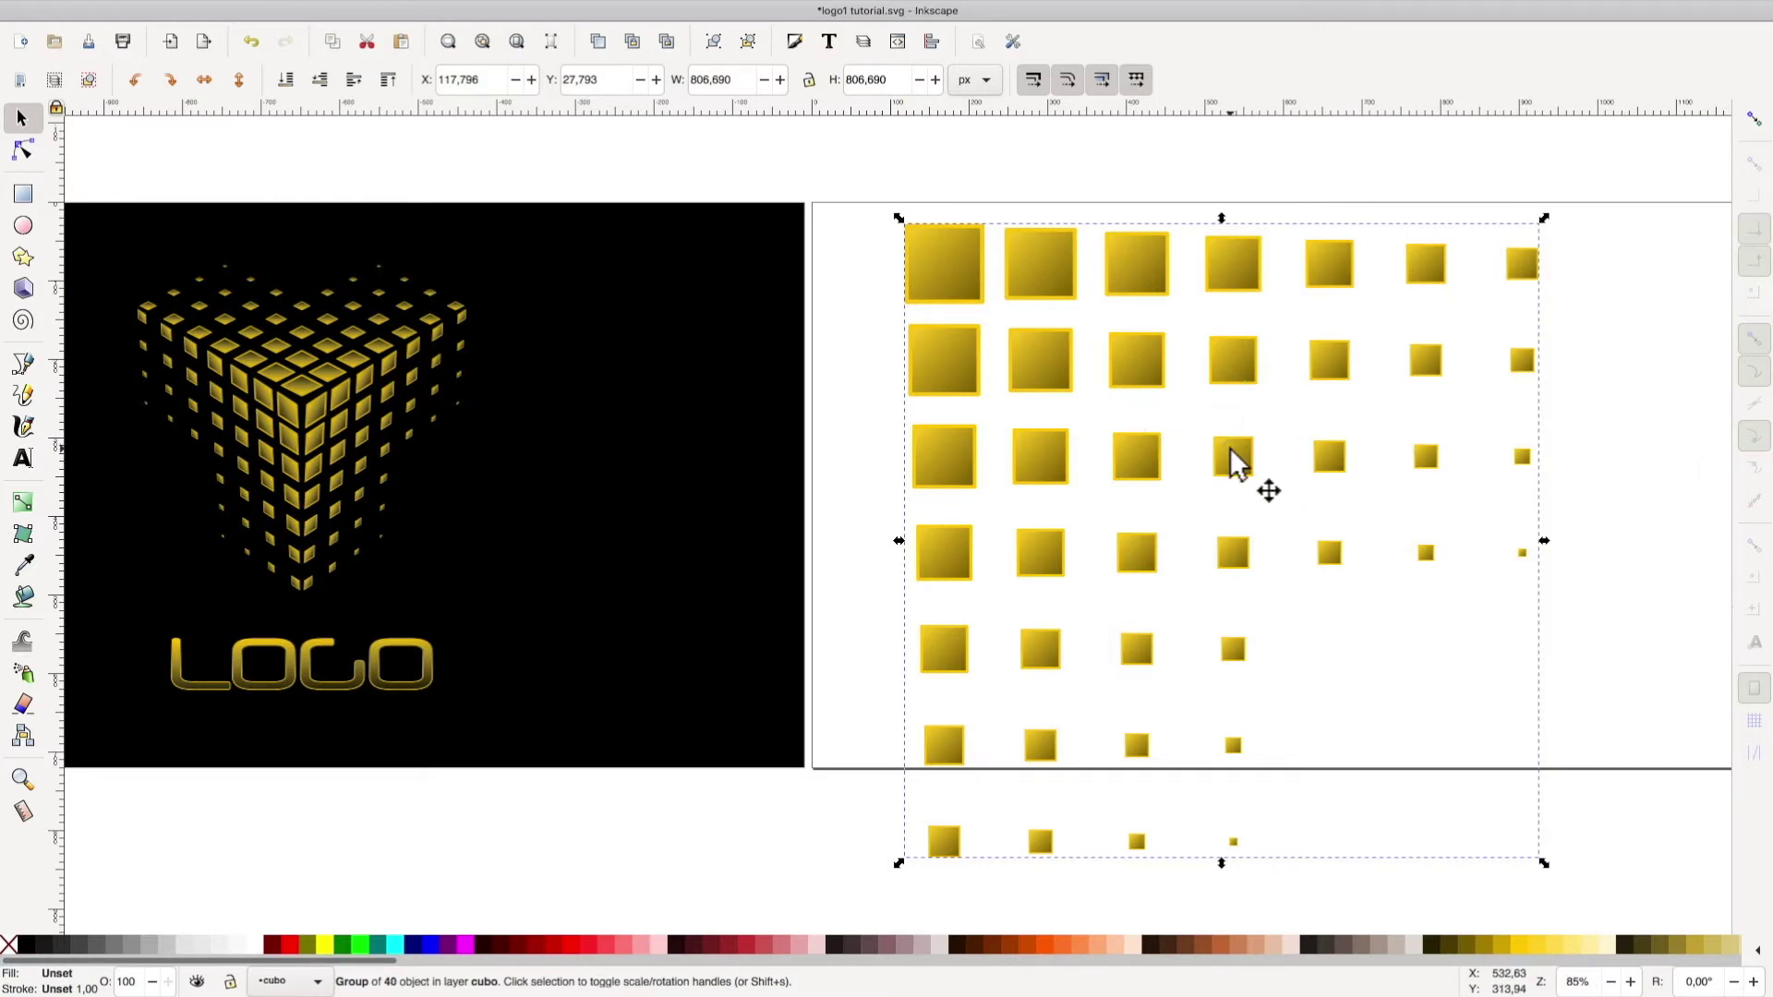
scroll(1230, 445, down, 1)
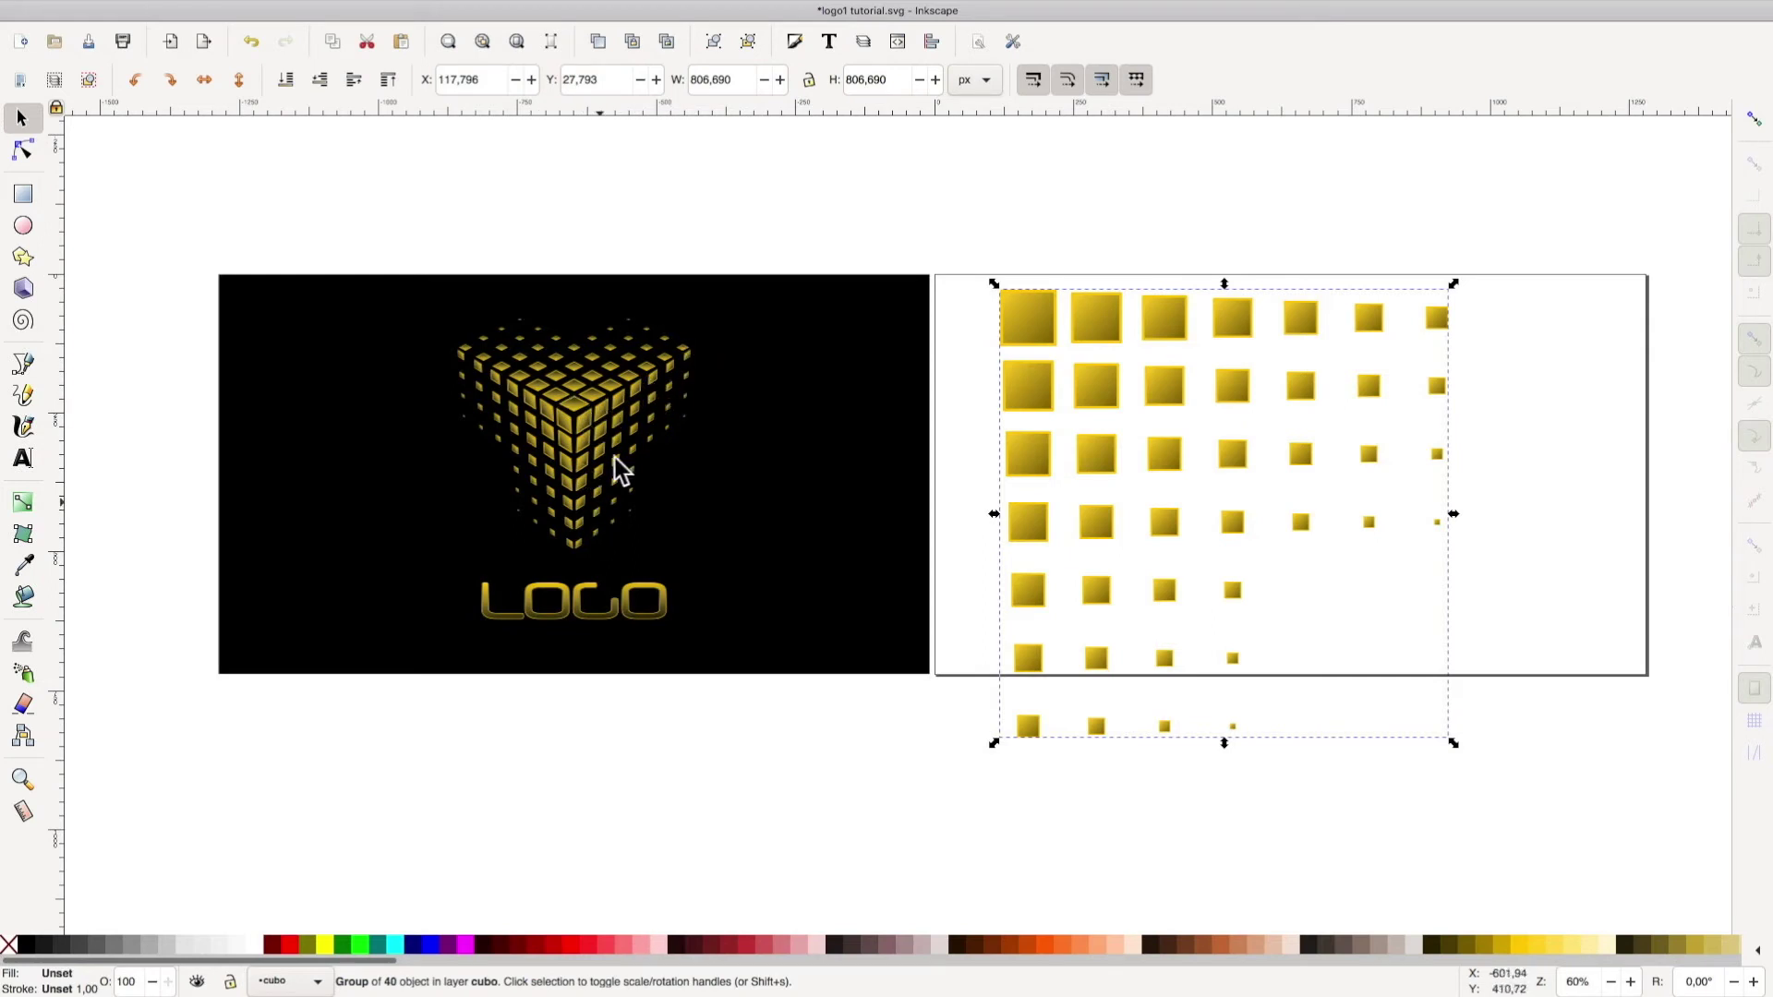
Rotate the square-grid group 135° with Ctrl-constrained steps into a downward wedge of diamonds
click(1028, 319)
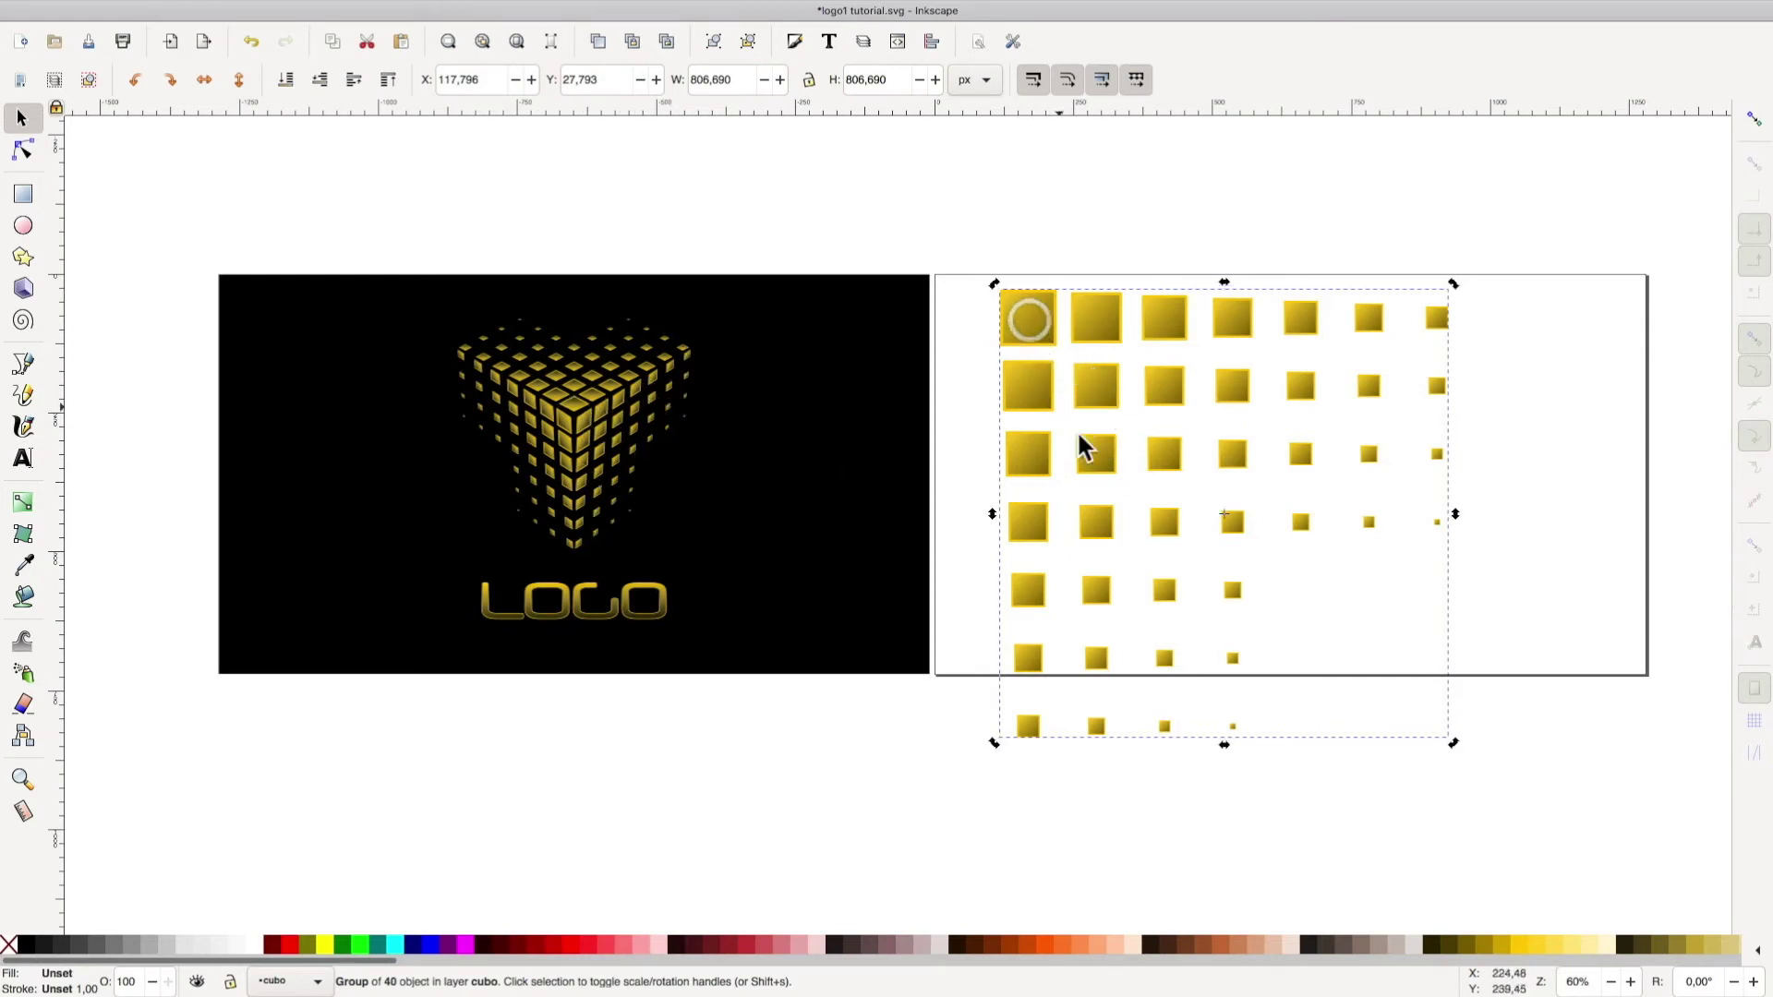
key(ctrl)
mouse_move(1454, 747)
mouse_down()
mouse_move(1540, 484)
mouse_move(1319, 289)
mouse_move(1239, 290)
mouse_up()
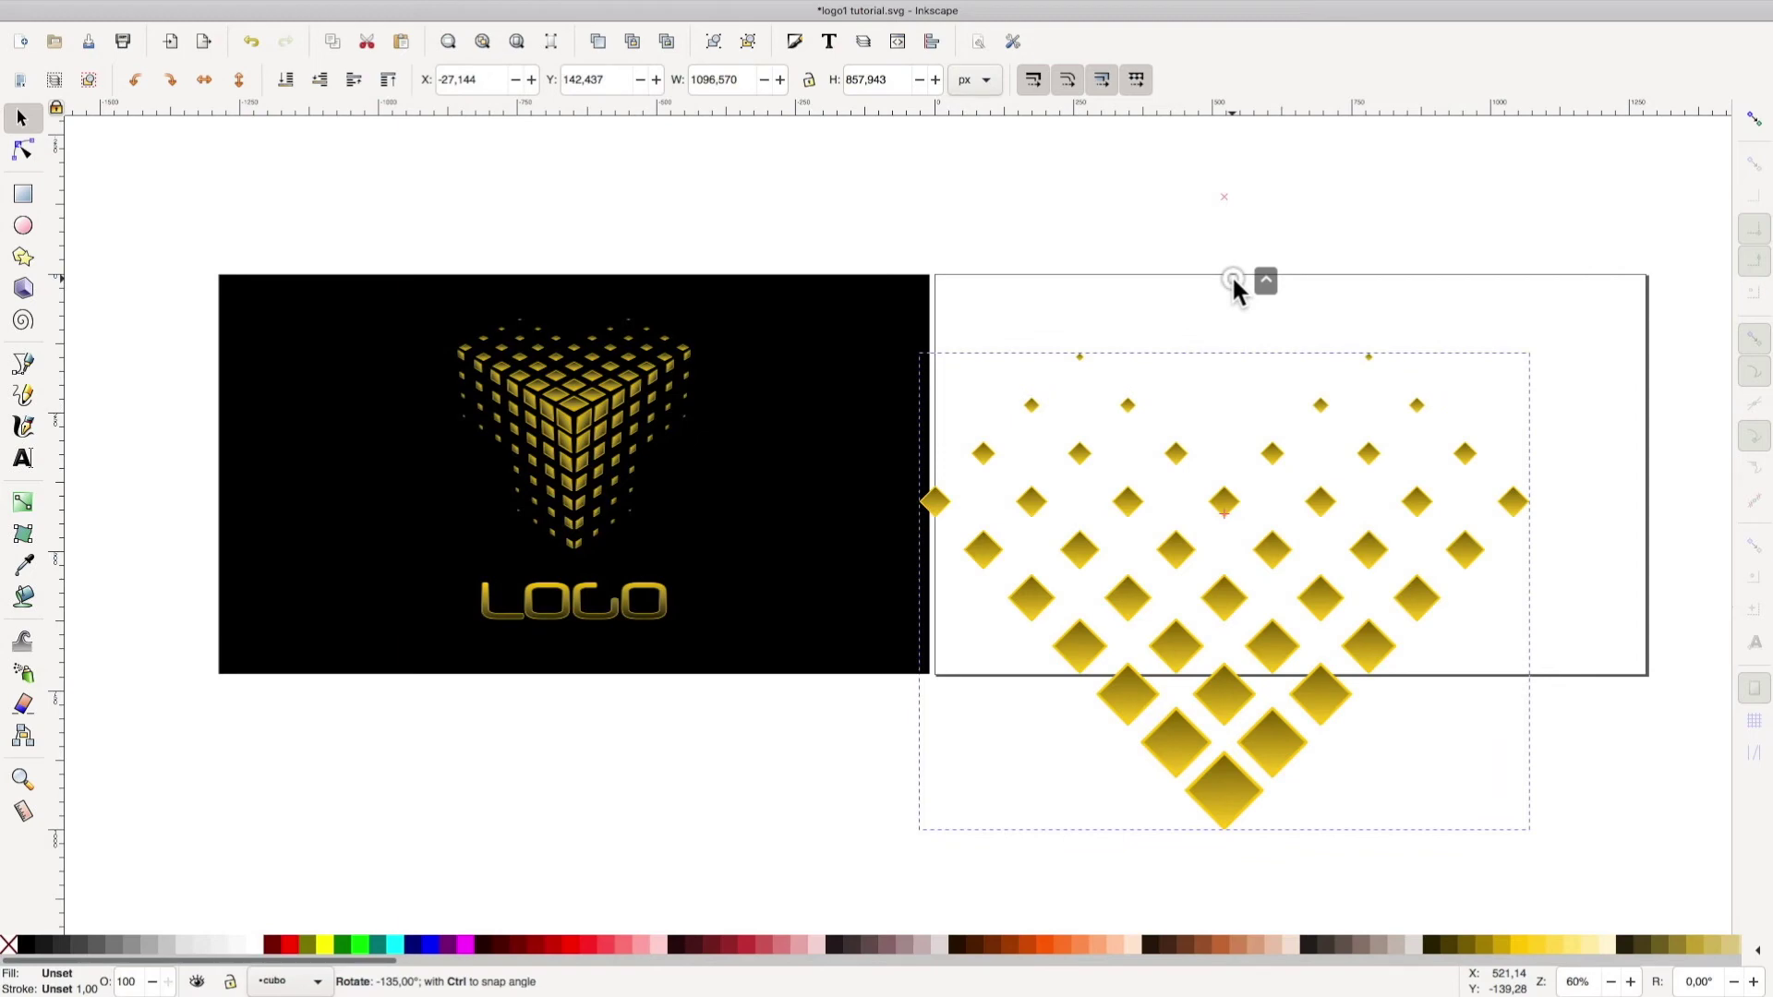
drag(1233, 277, 1232, 277)
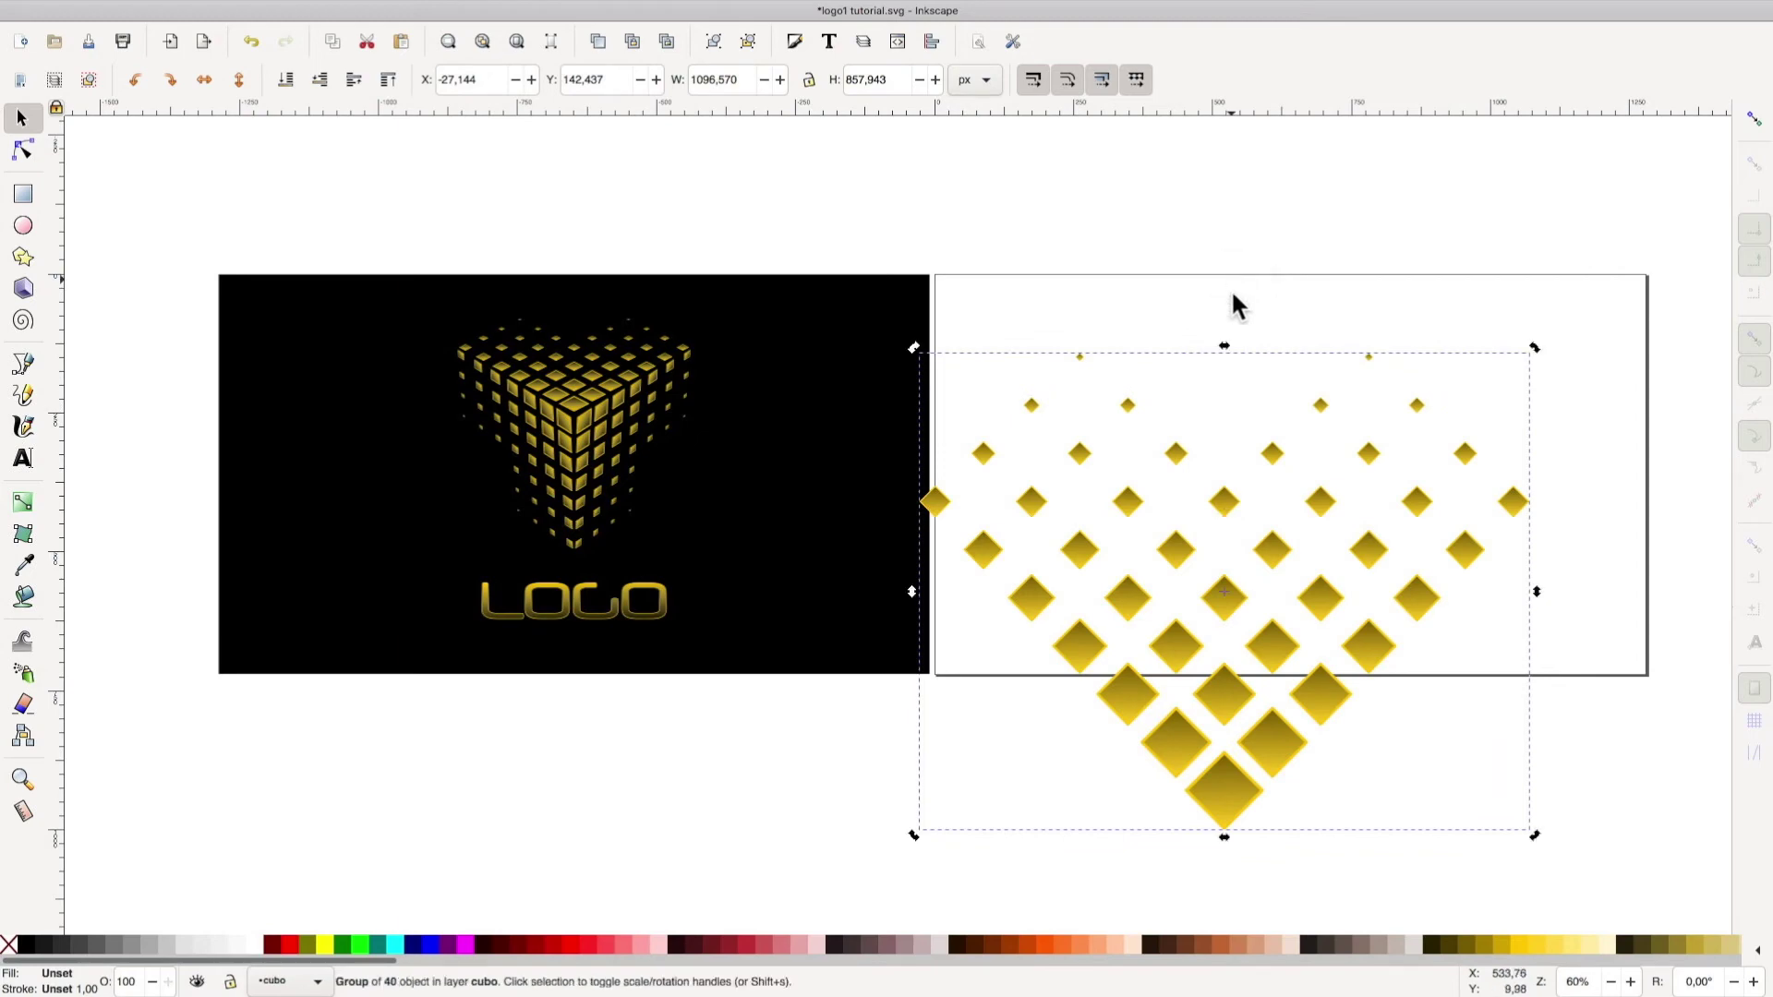
click(1222, 801)
Switch the toolbar measurement unit to percent
click(983, 81)
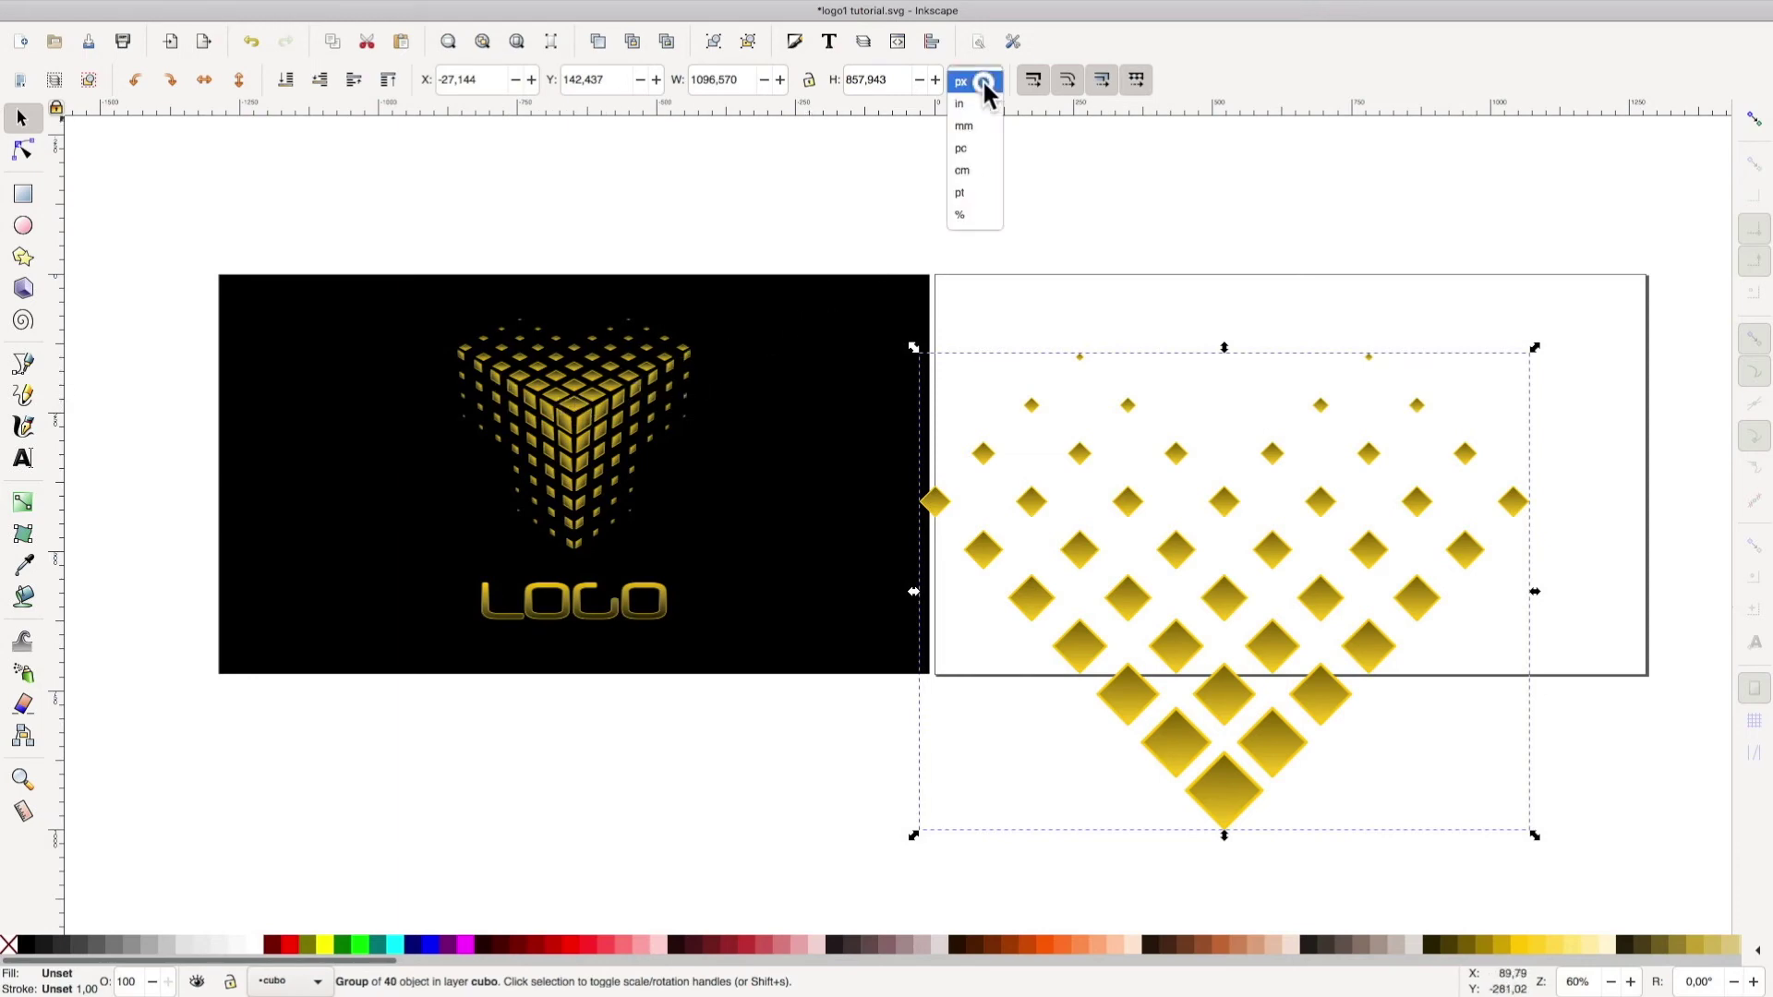
click(958, 217)
click(973, 79)
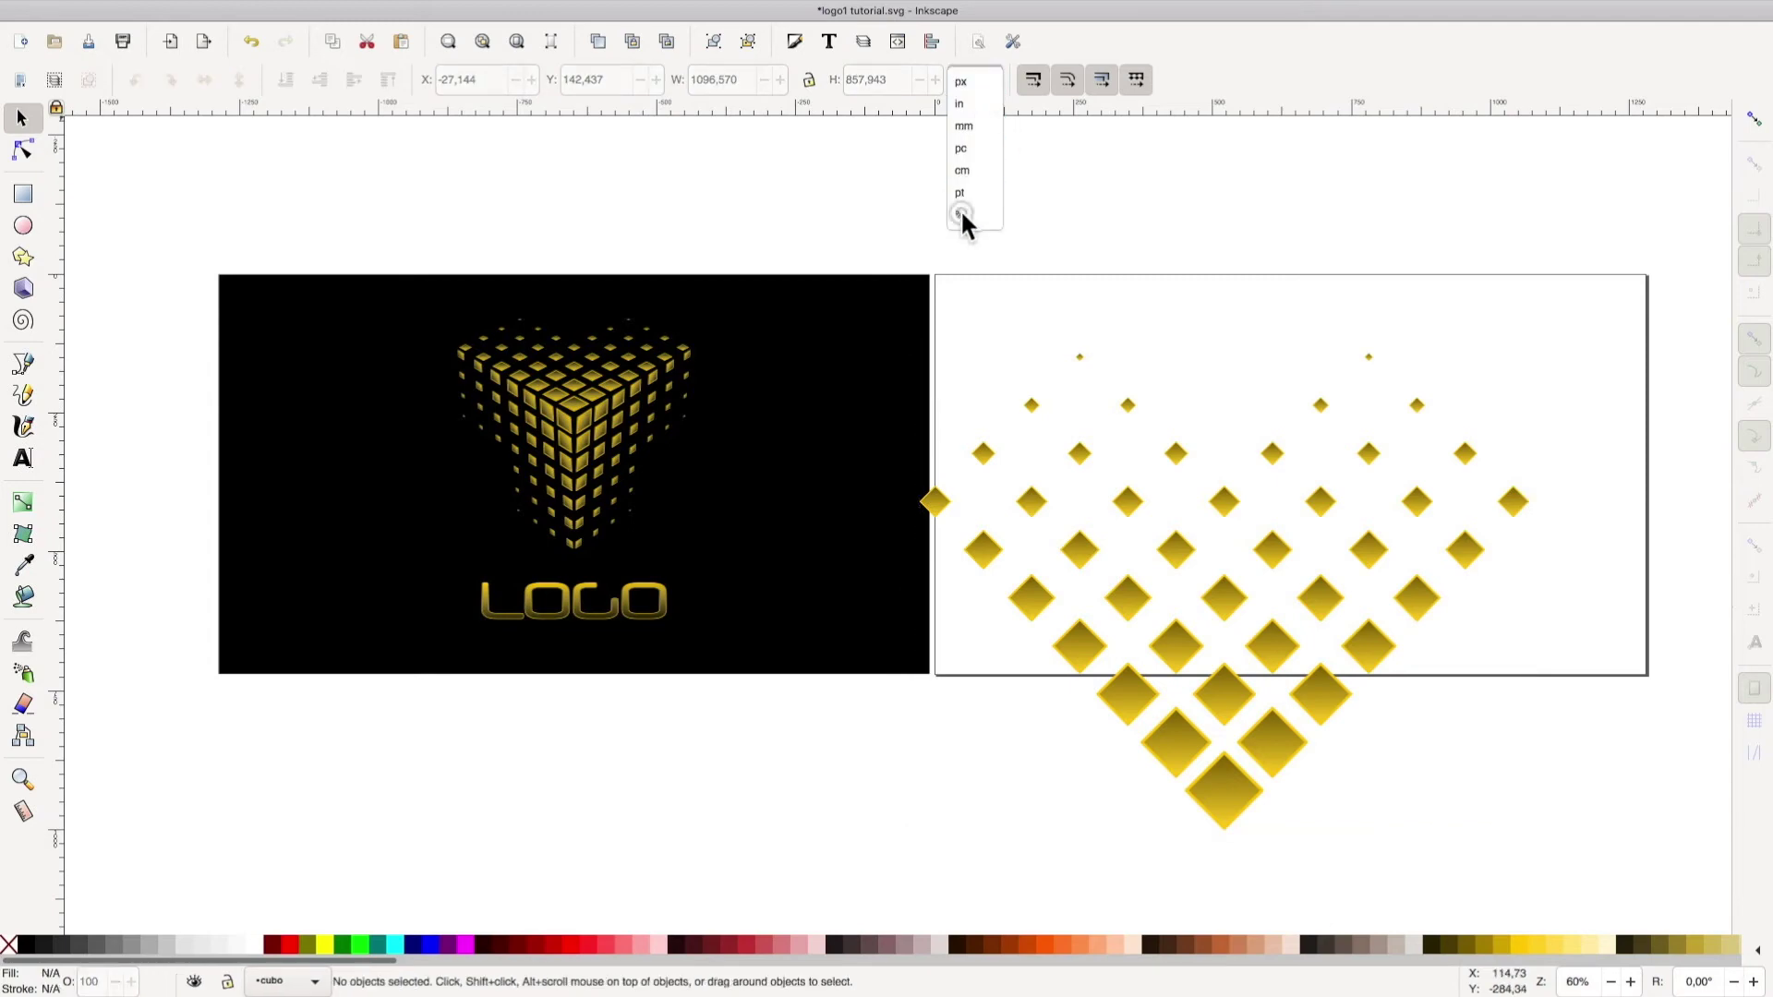
click(960, 192)
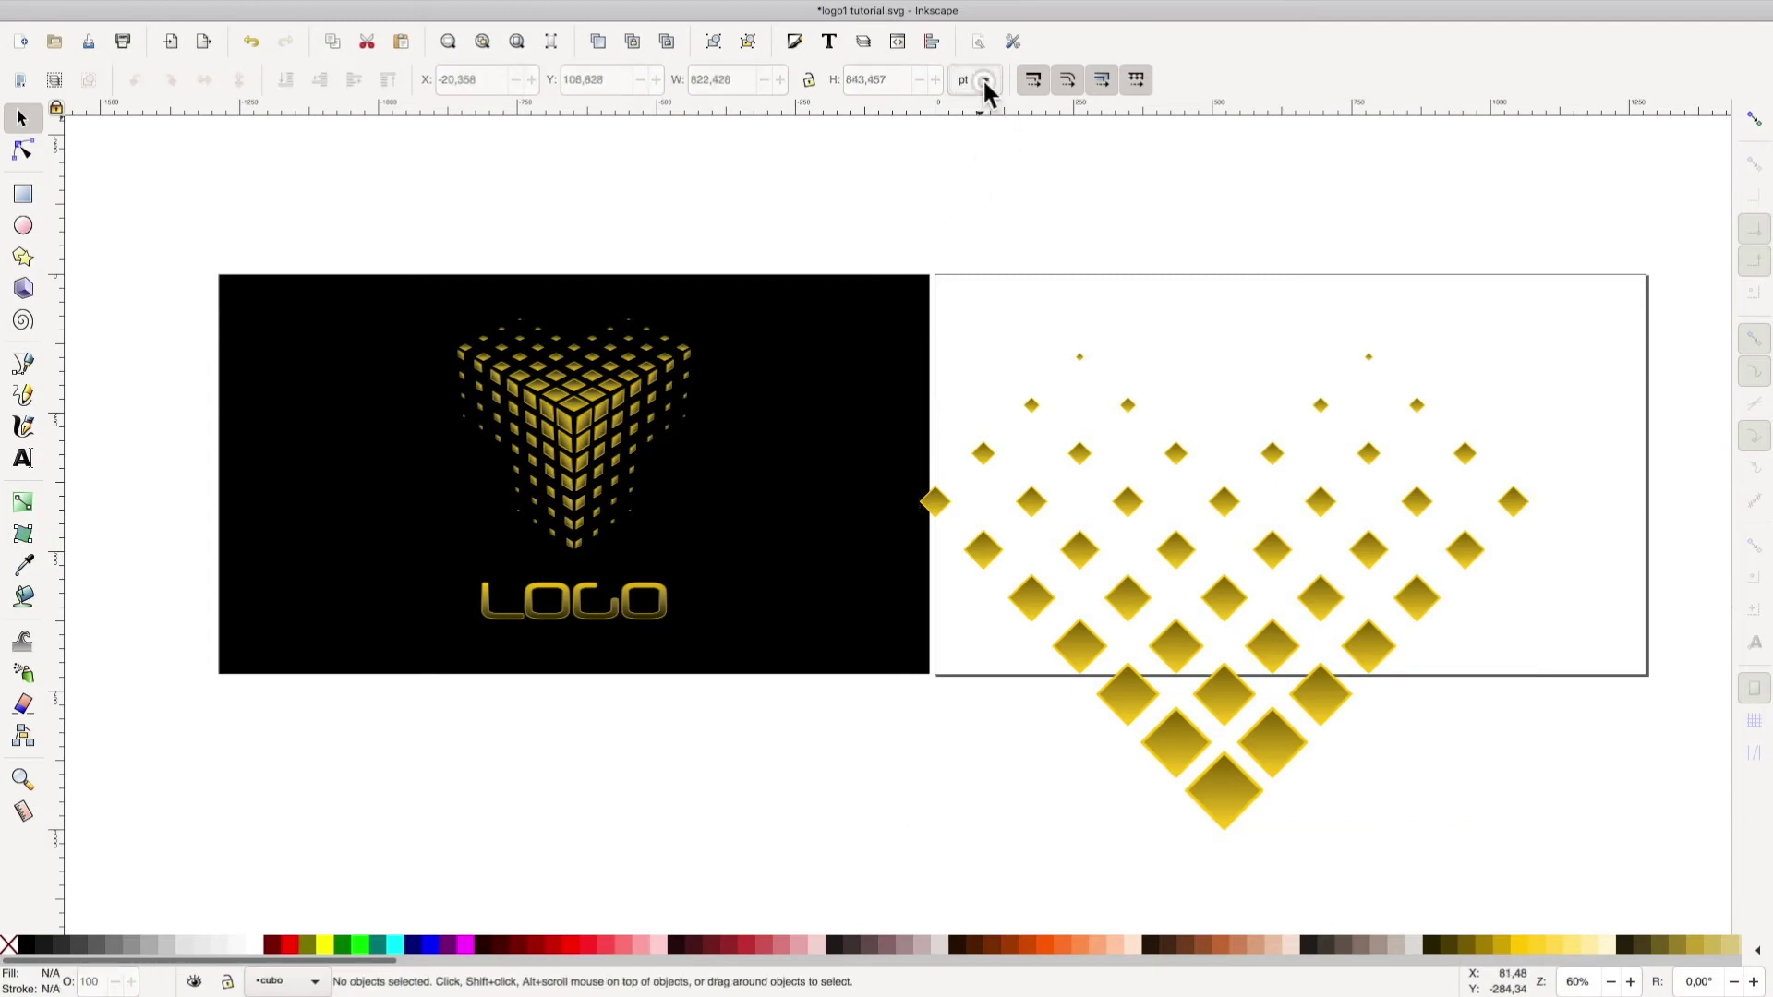
click(973, 103)
click(892, 80)
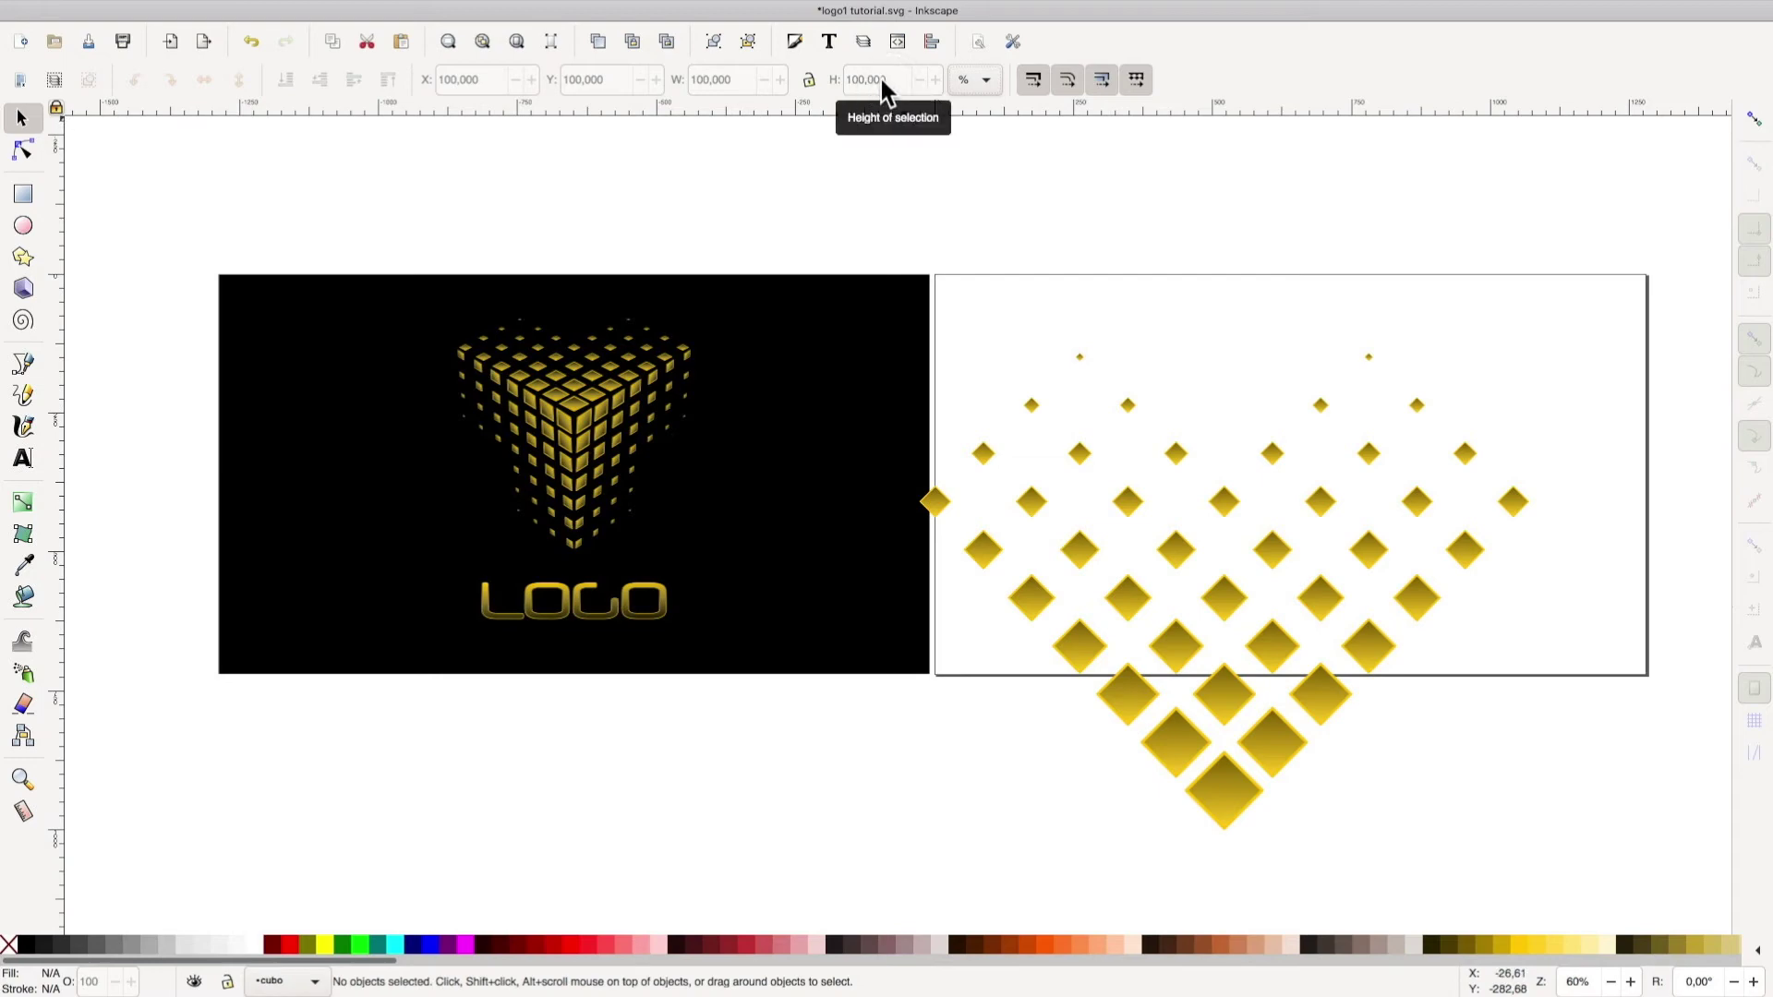
Squash the diamond group to 50% height and nudge it up toward the page's top edge
click(1176, 550)
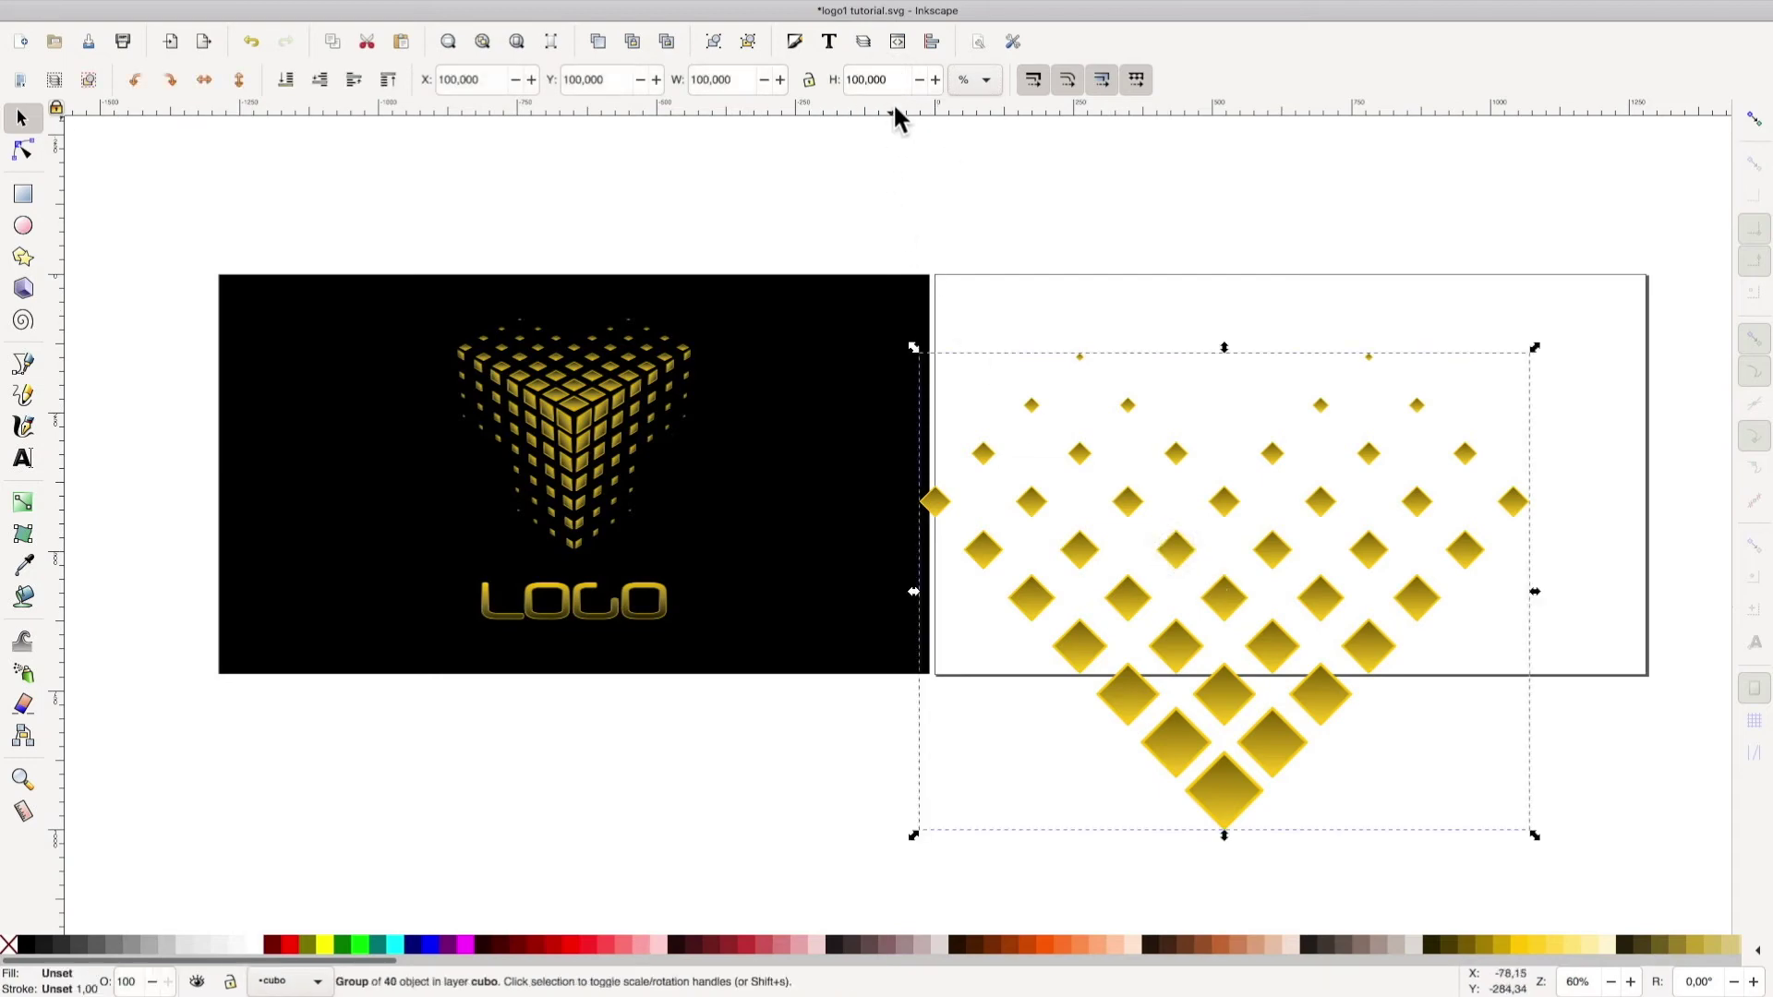
click(840, 79)
text(50)
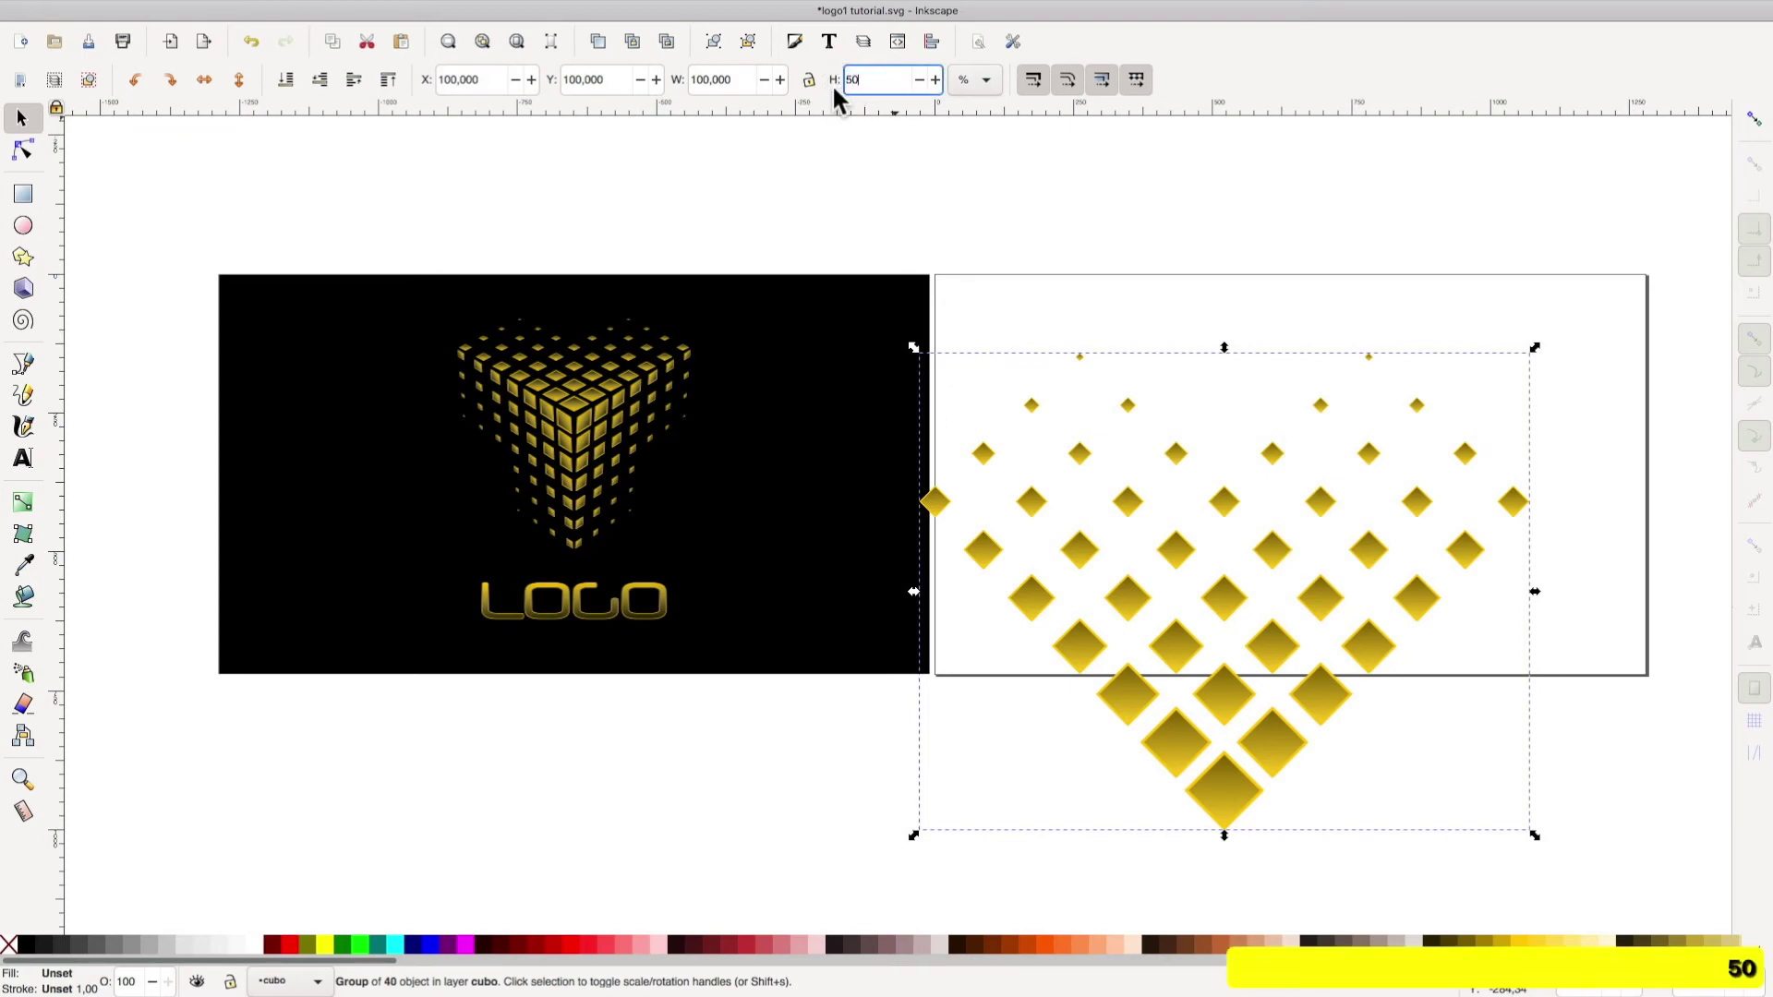
key(Return)
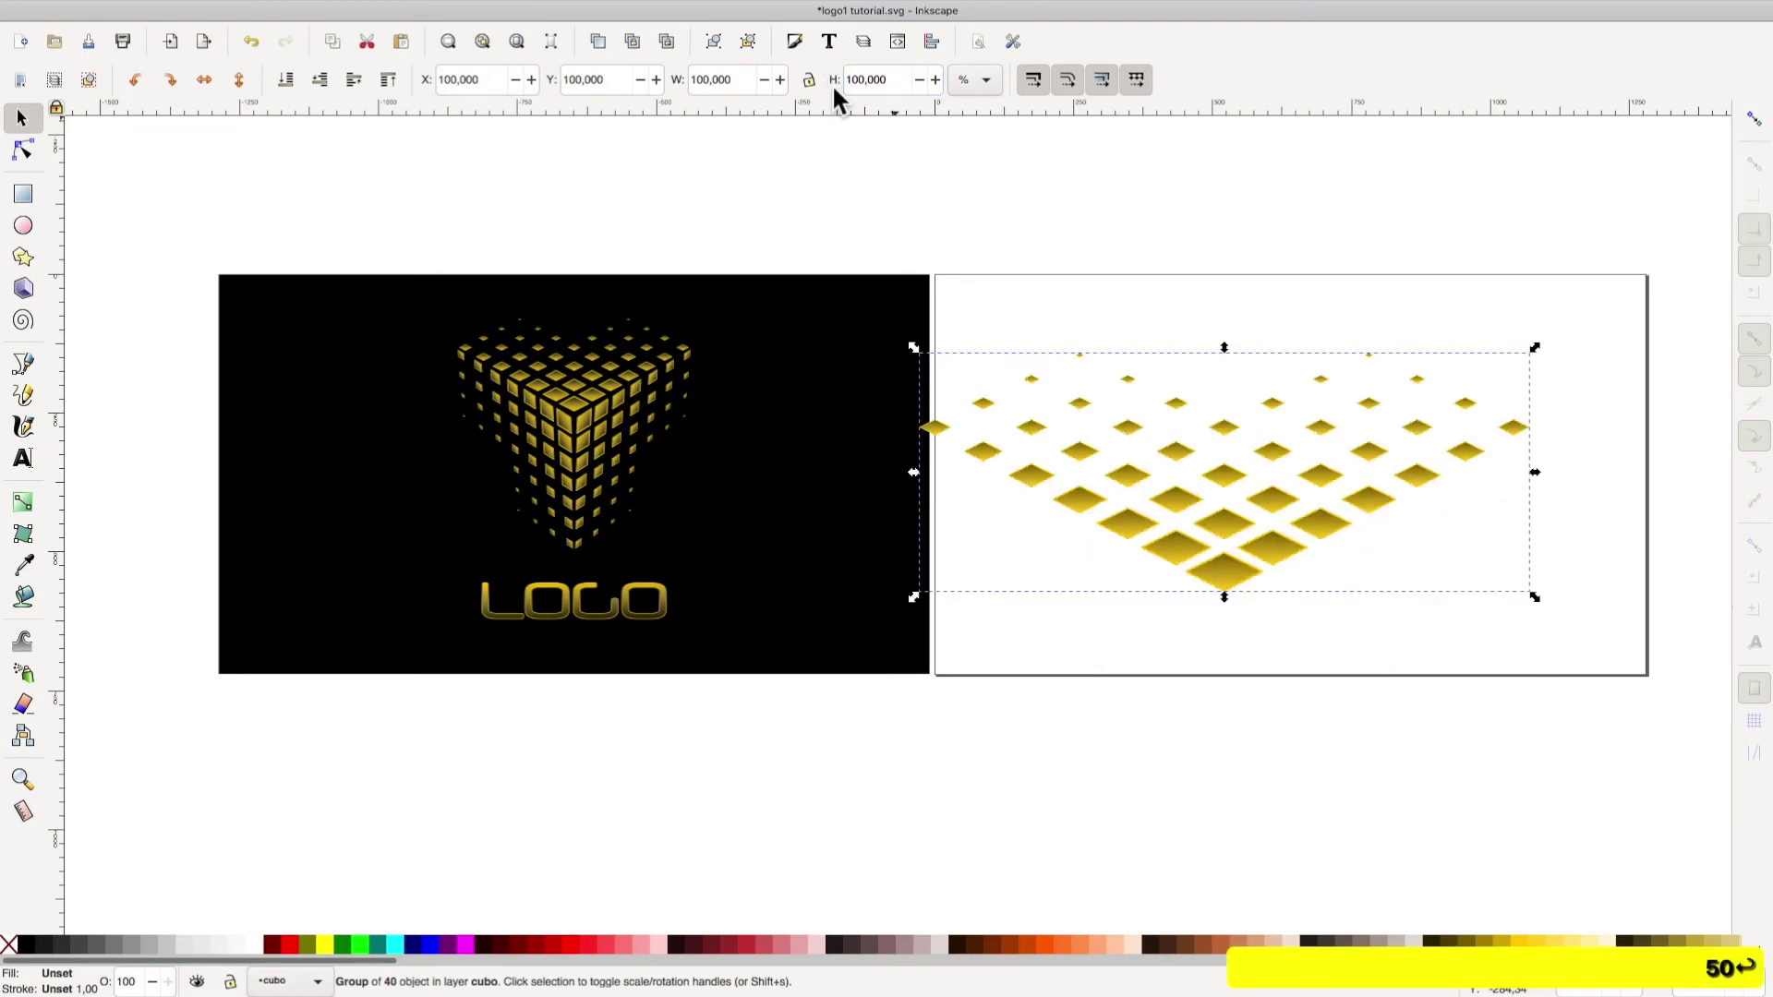
drag(1260, 518, 1288, 448)
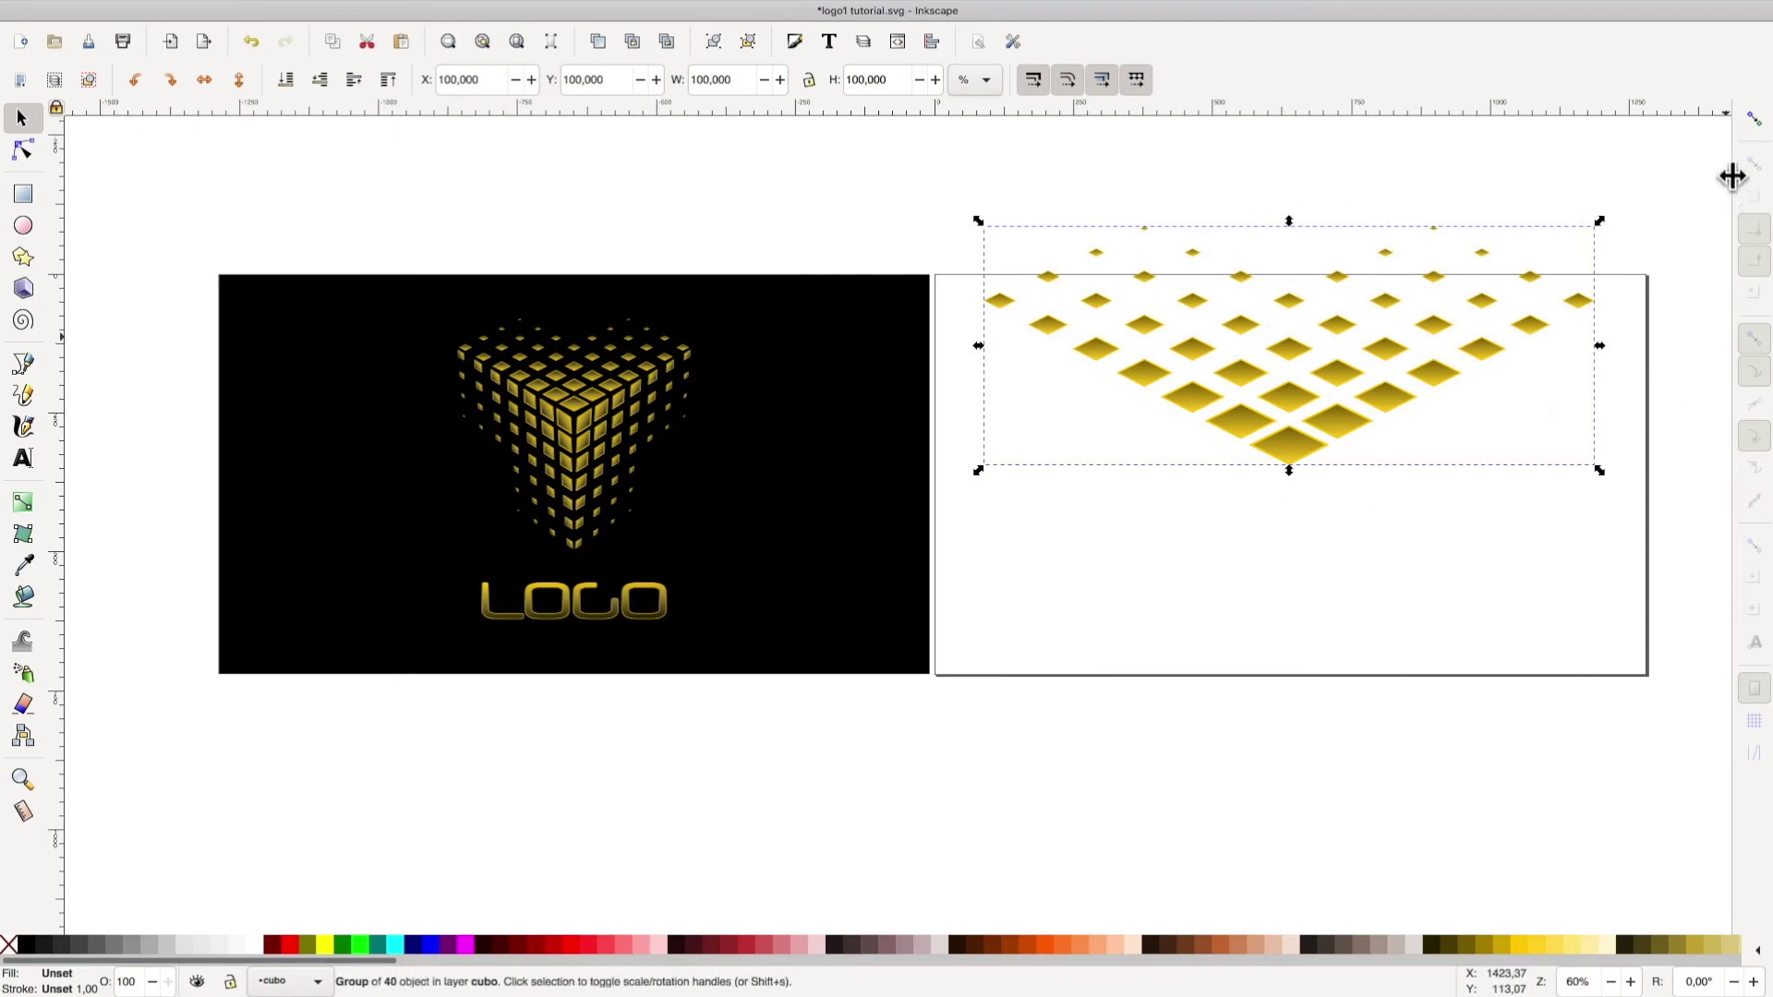
click(1755, 119)
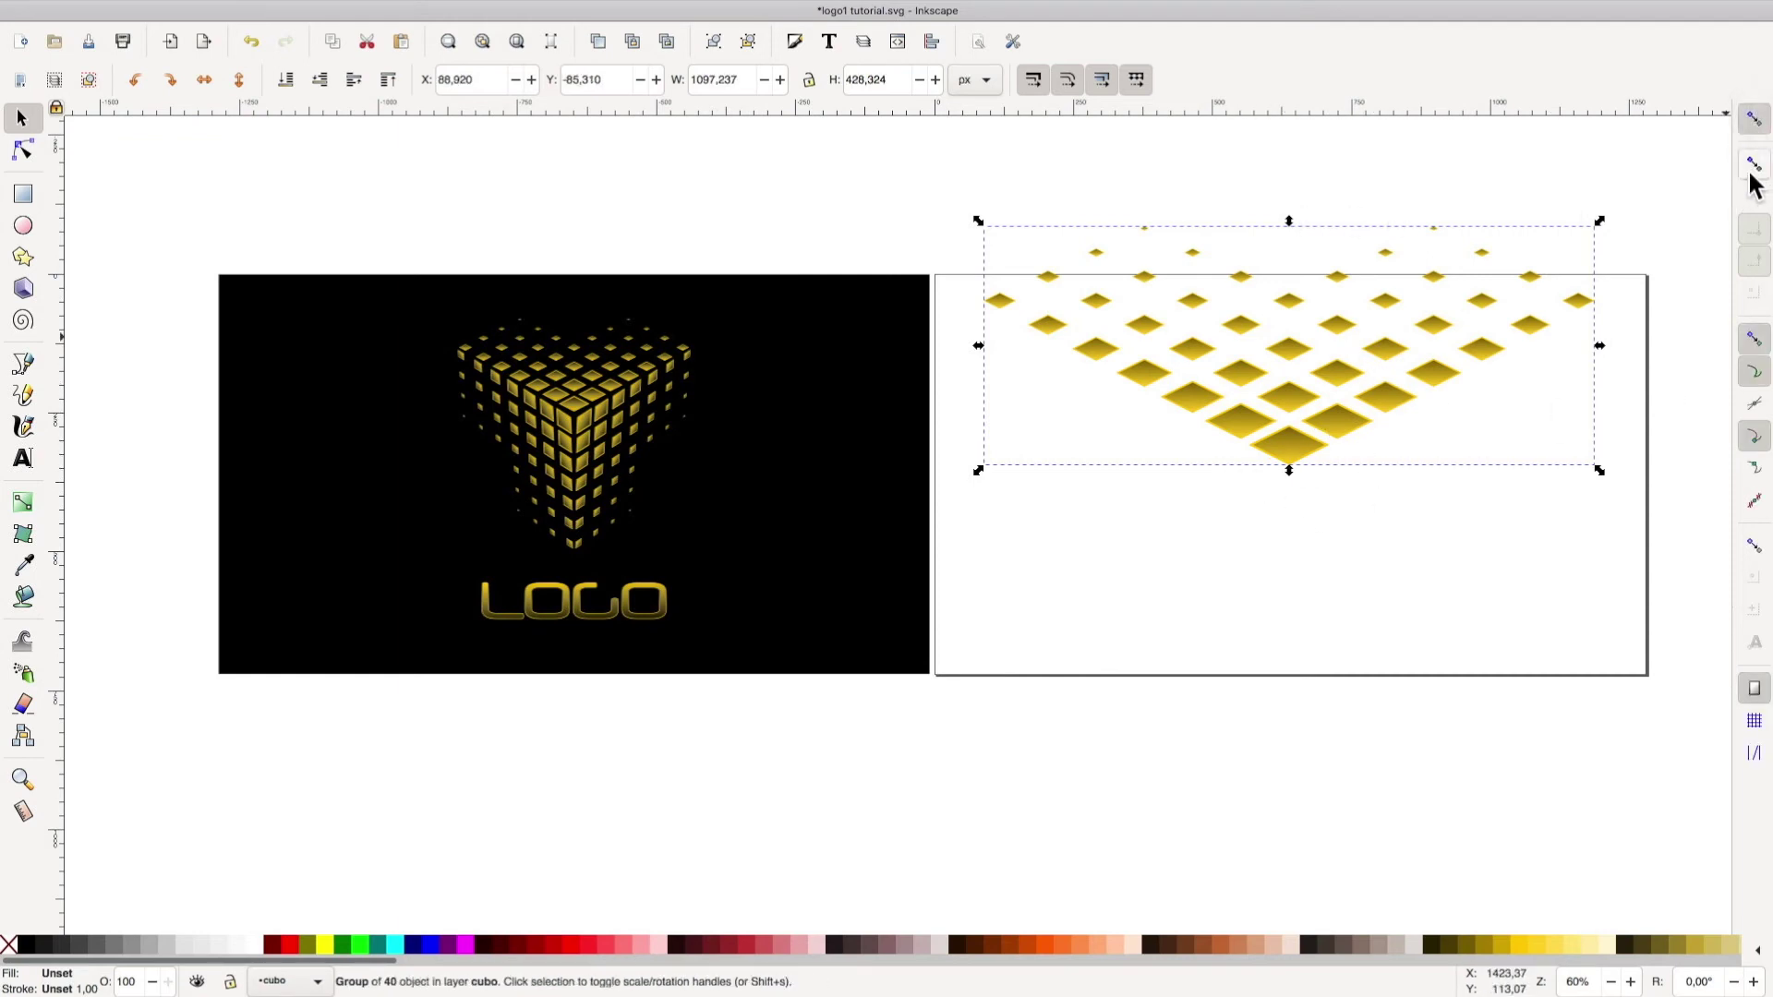
Enable guide and cusp-node snapping, then cross vertical and horizontal guides at the wedge's bottom tip
click(1755, 756)
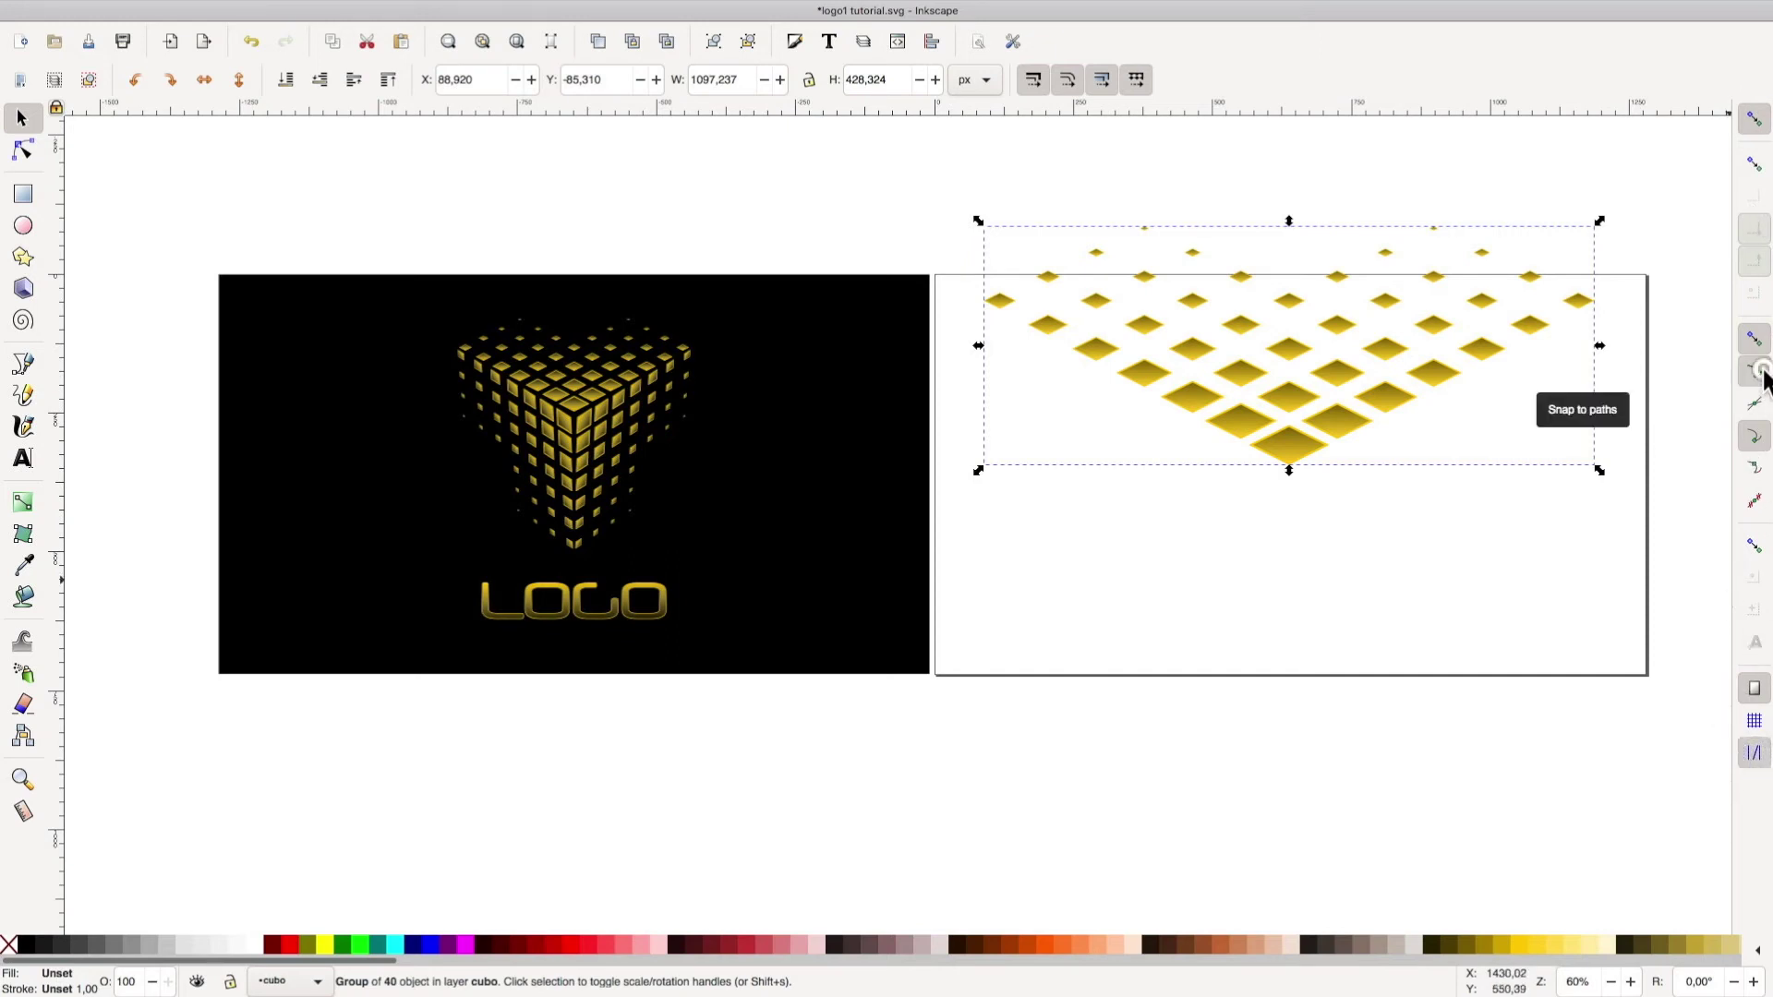
click(1755, 438)
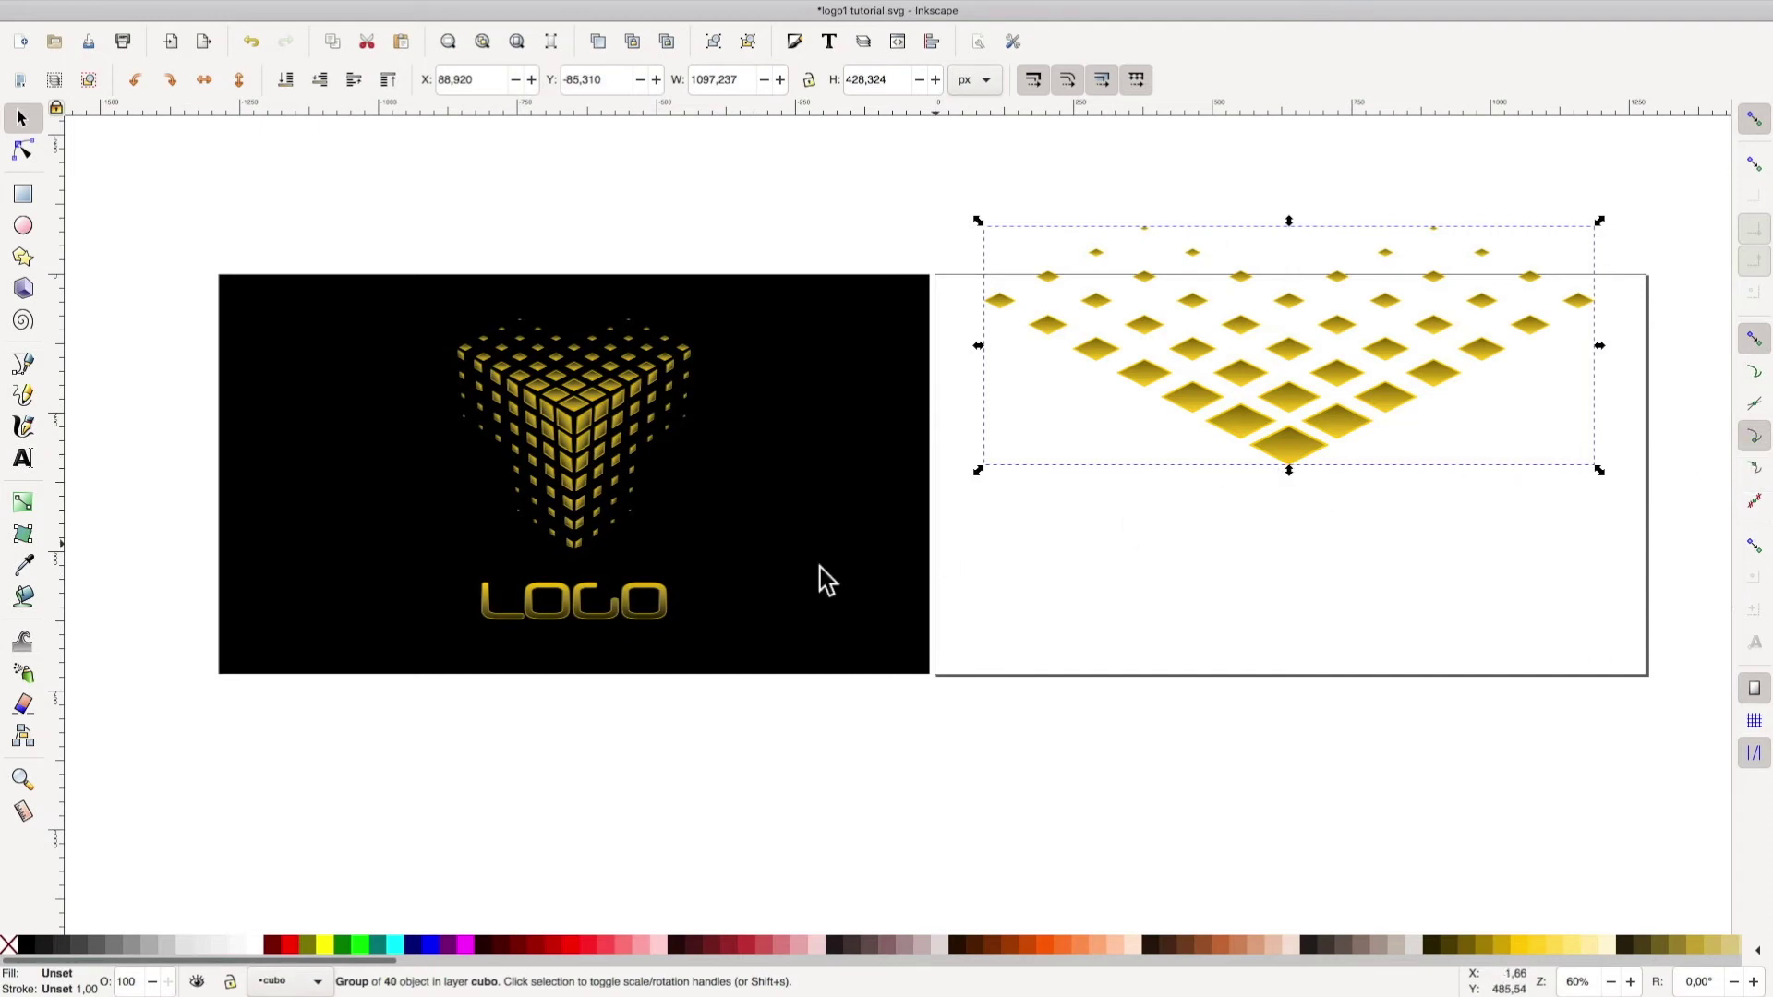
mouse_move(57, 559)
mouse_down()
mouse_move(540, 554)
mouse_move(1293, 480)
mouse_up()
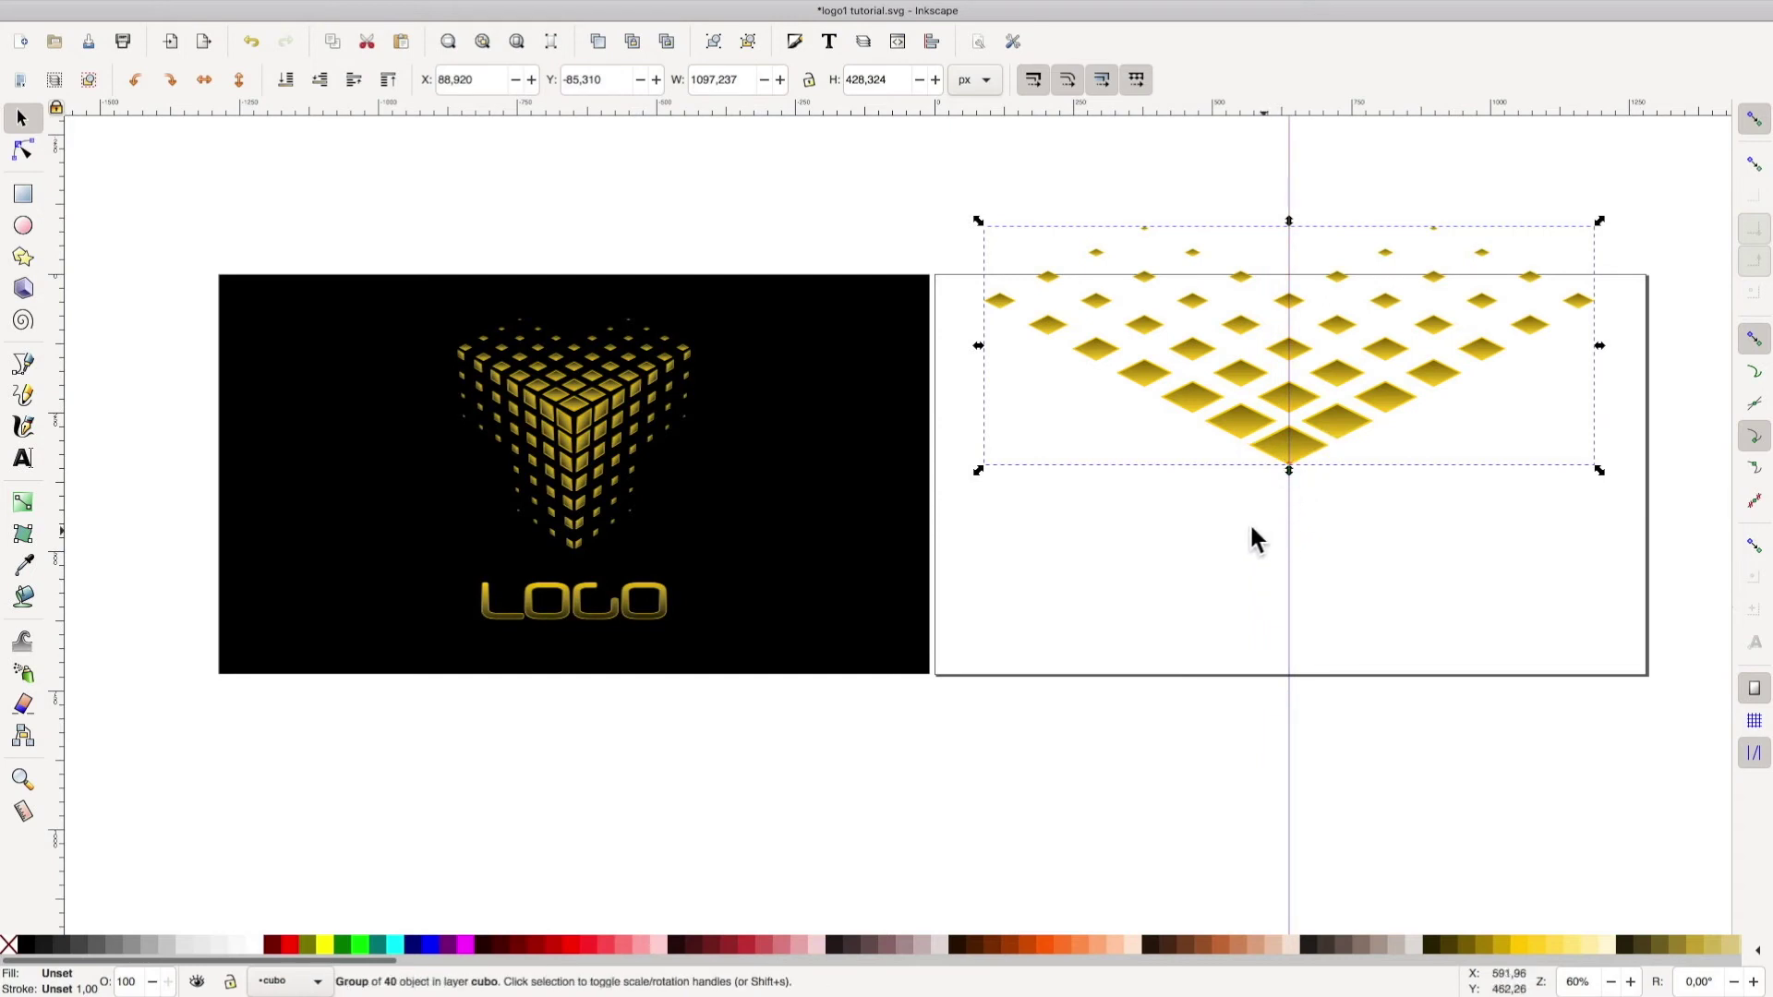
drag(1256, 109, 1288, 486)
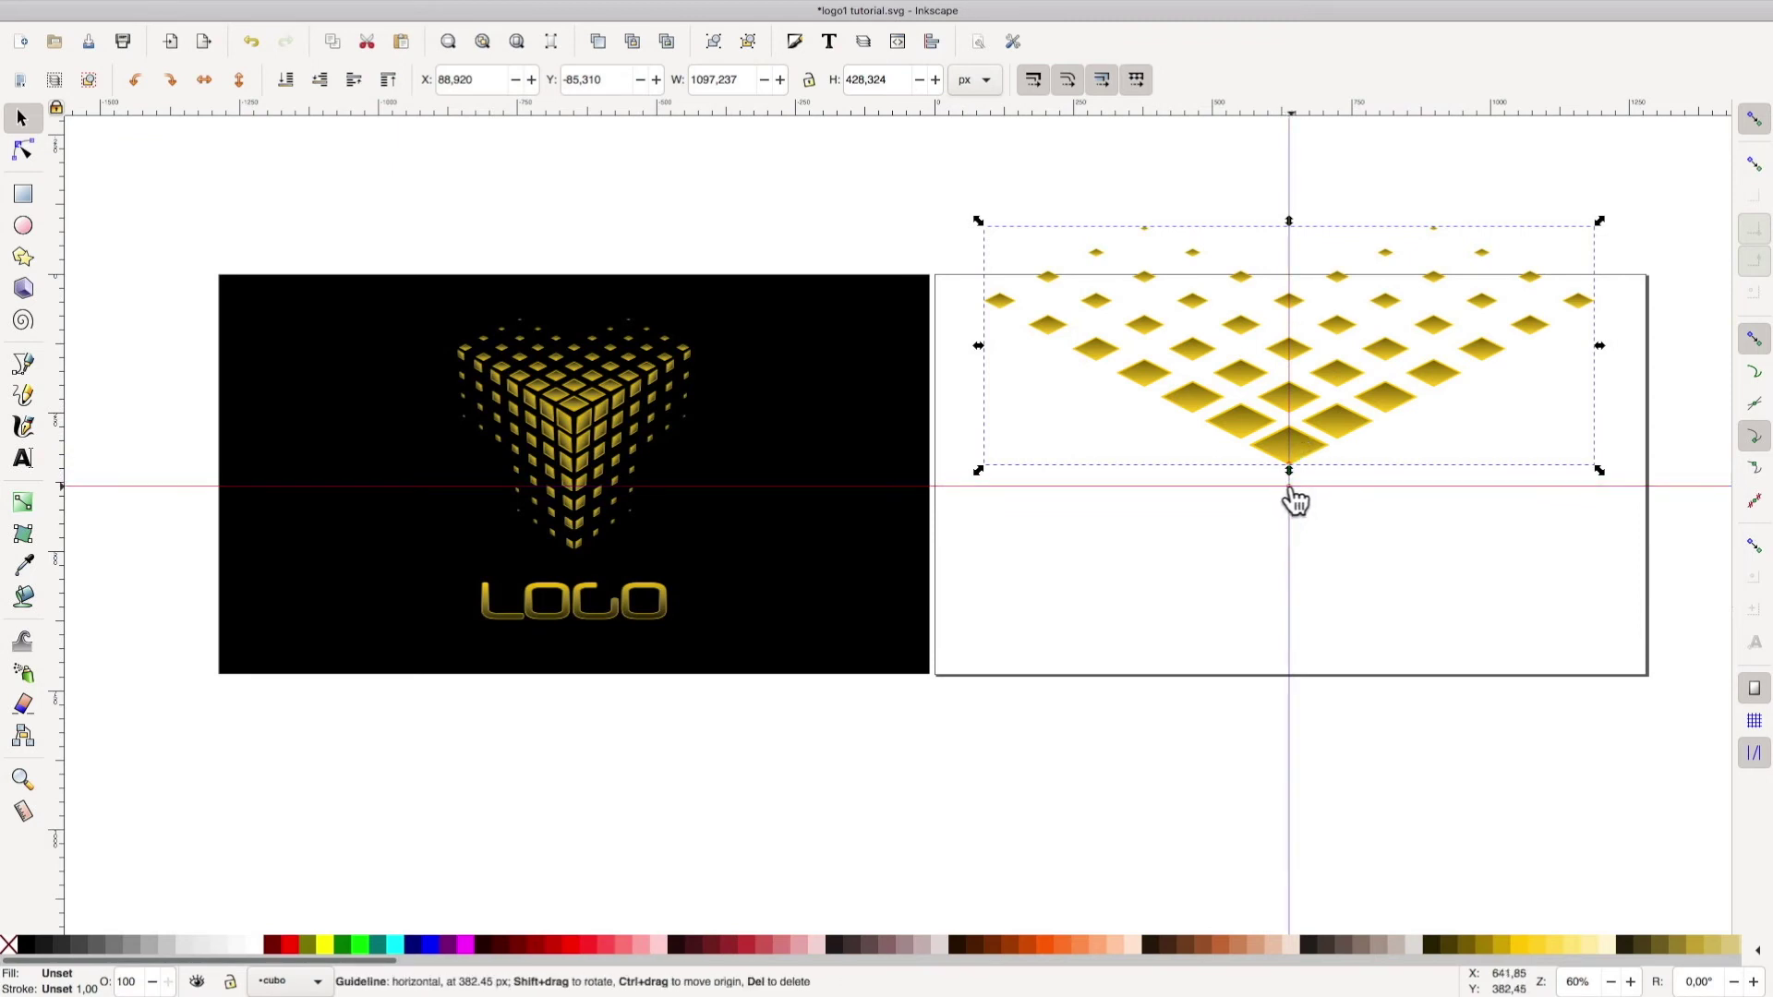
Show the group's rotation centre and enable two more snapping targets
click(1350, 419)
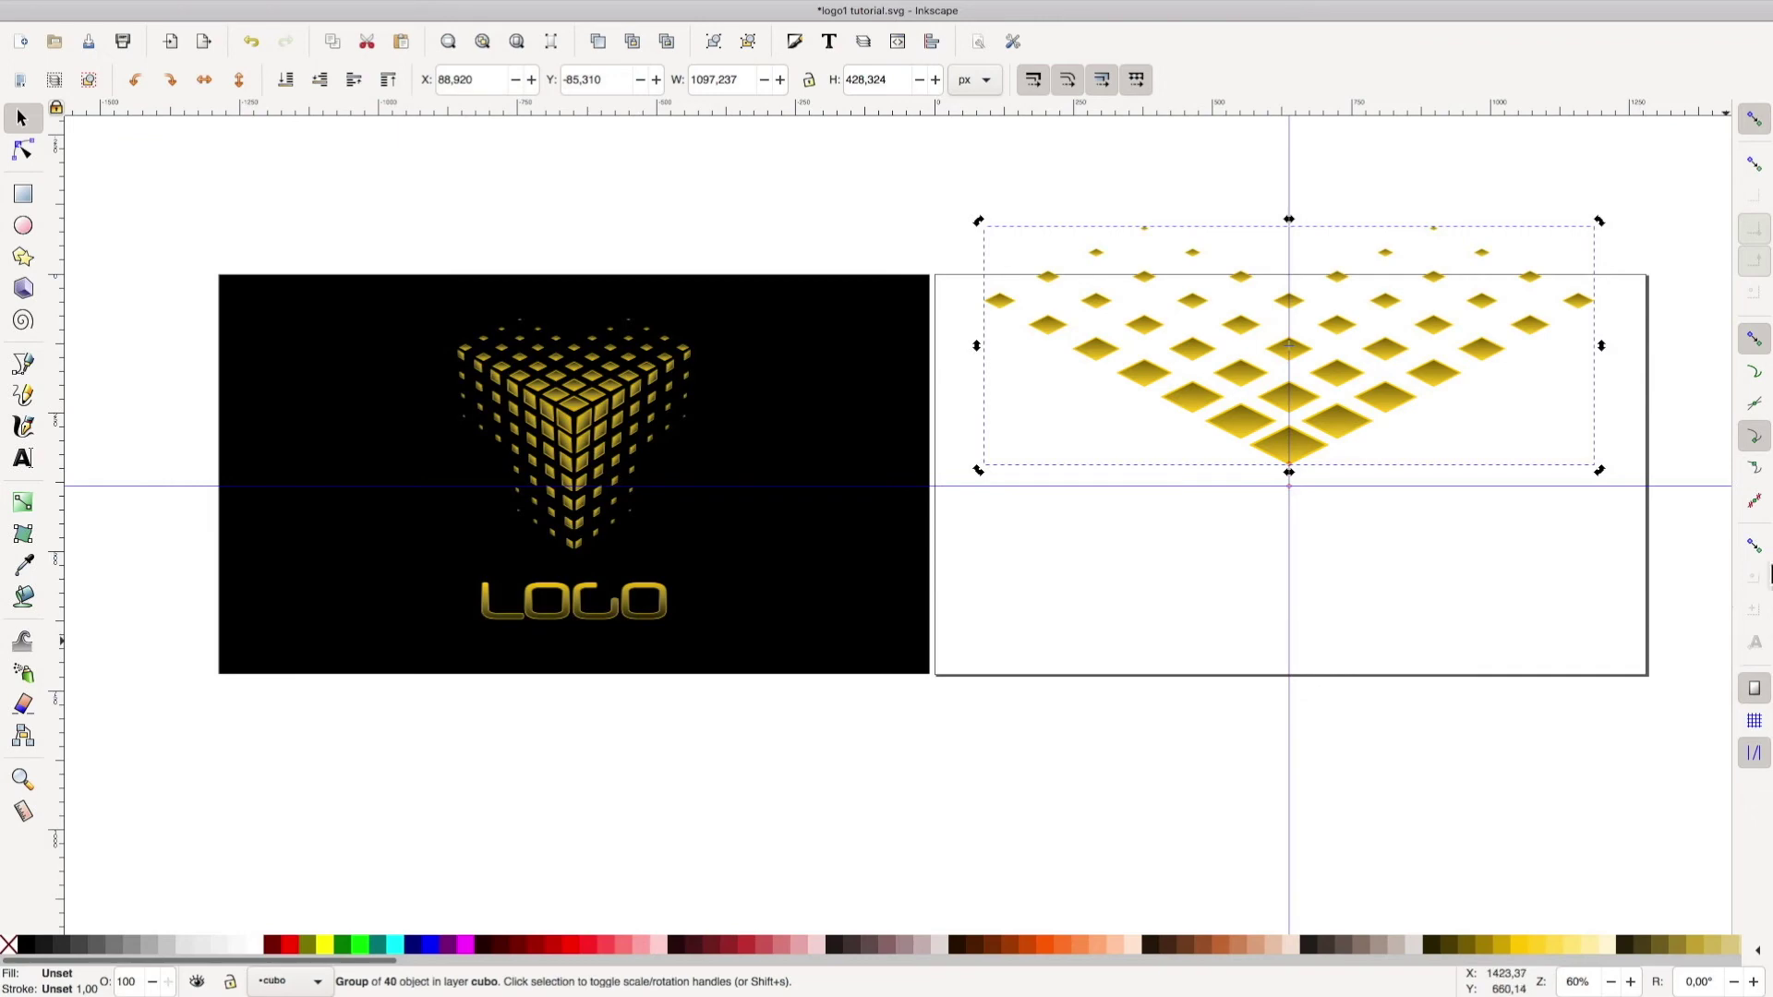
click(1760, 546)
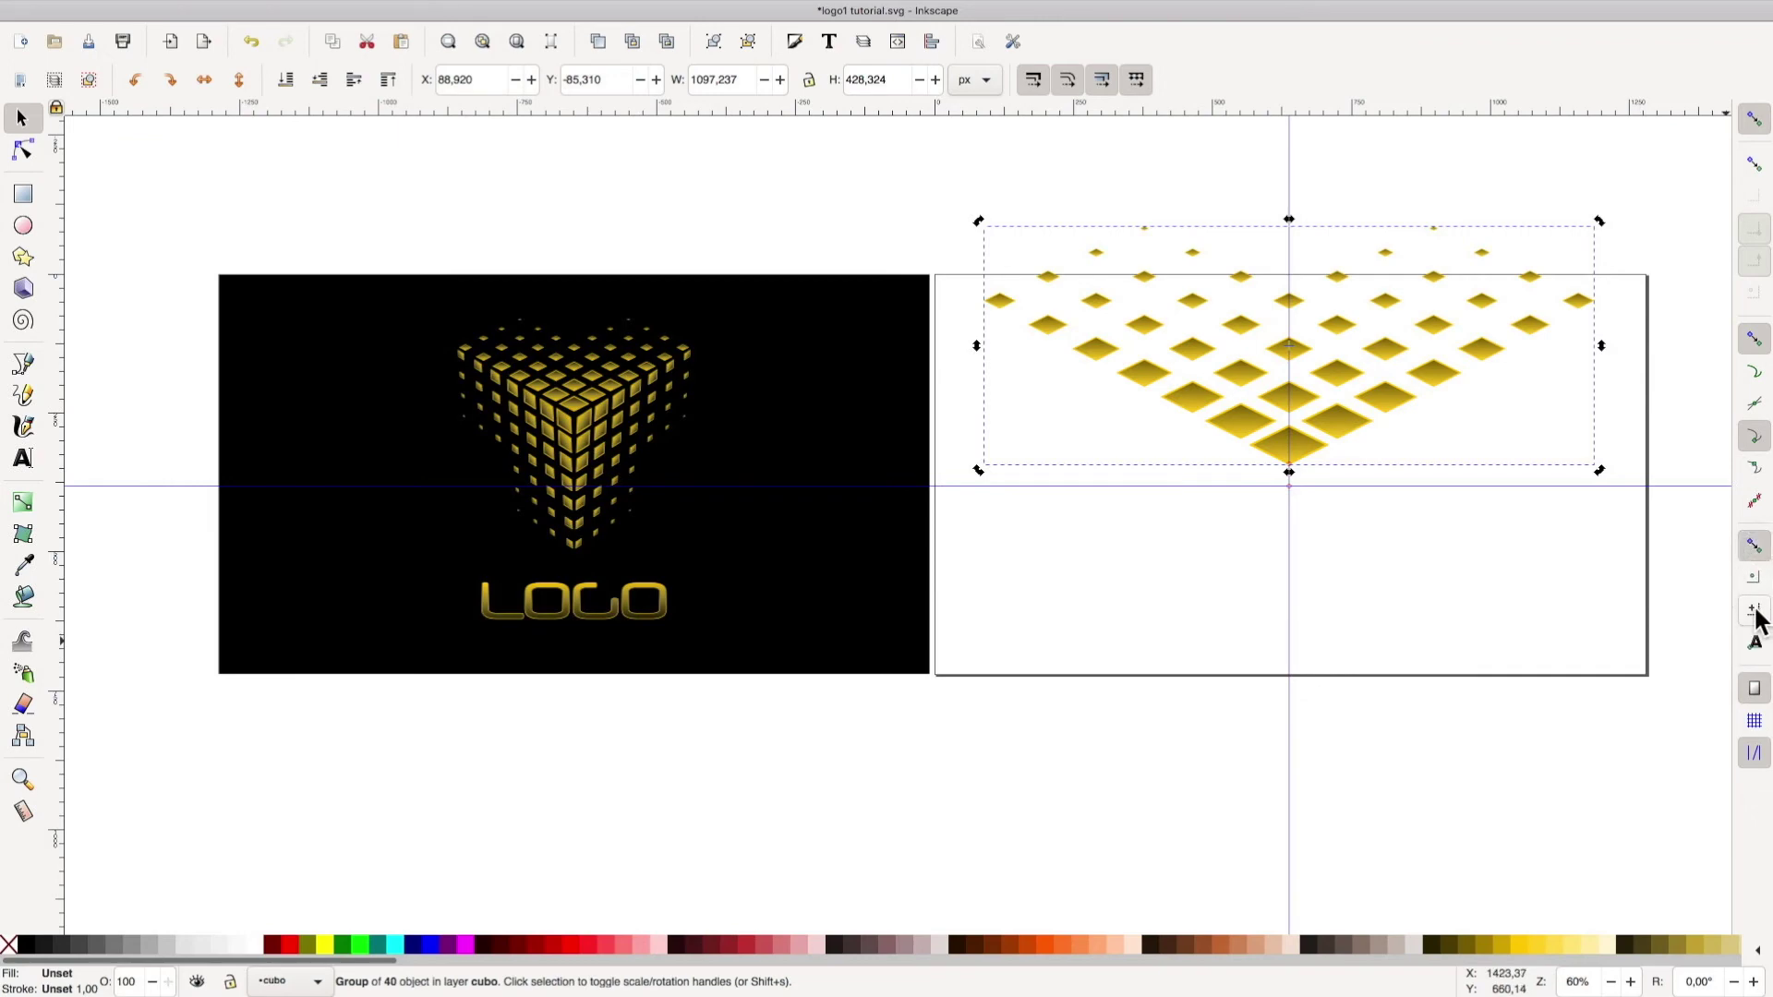
click(1755, 611)
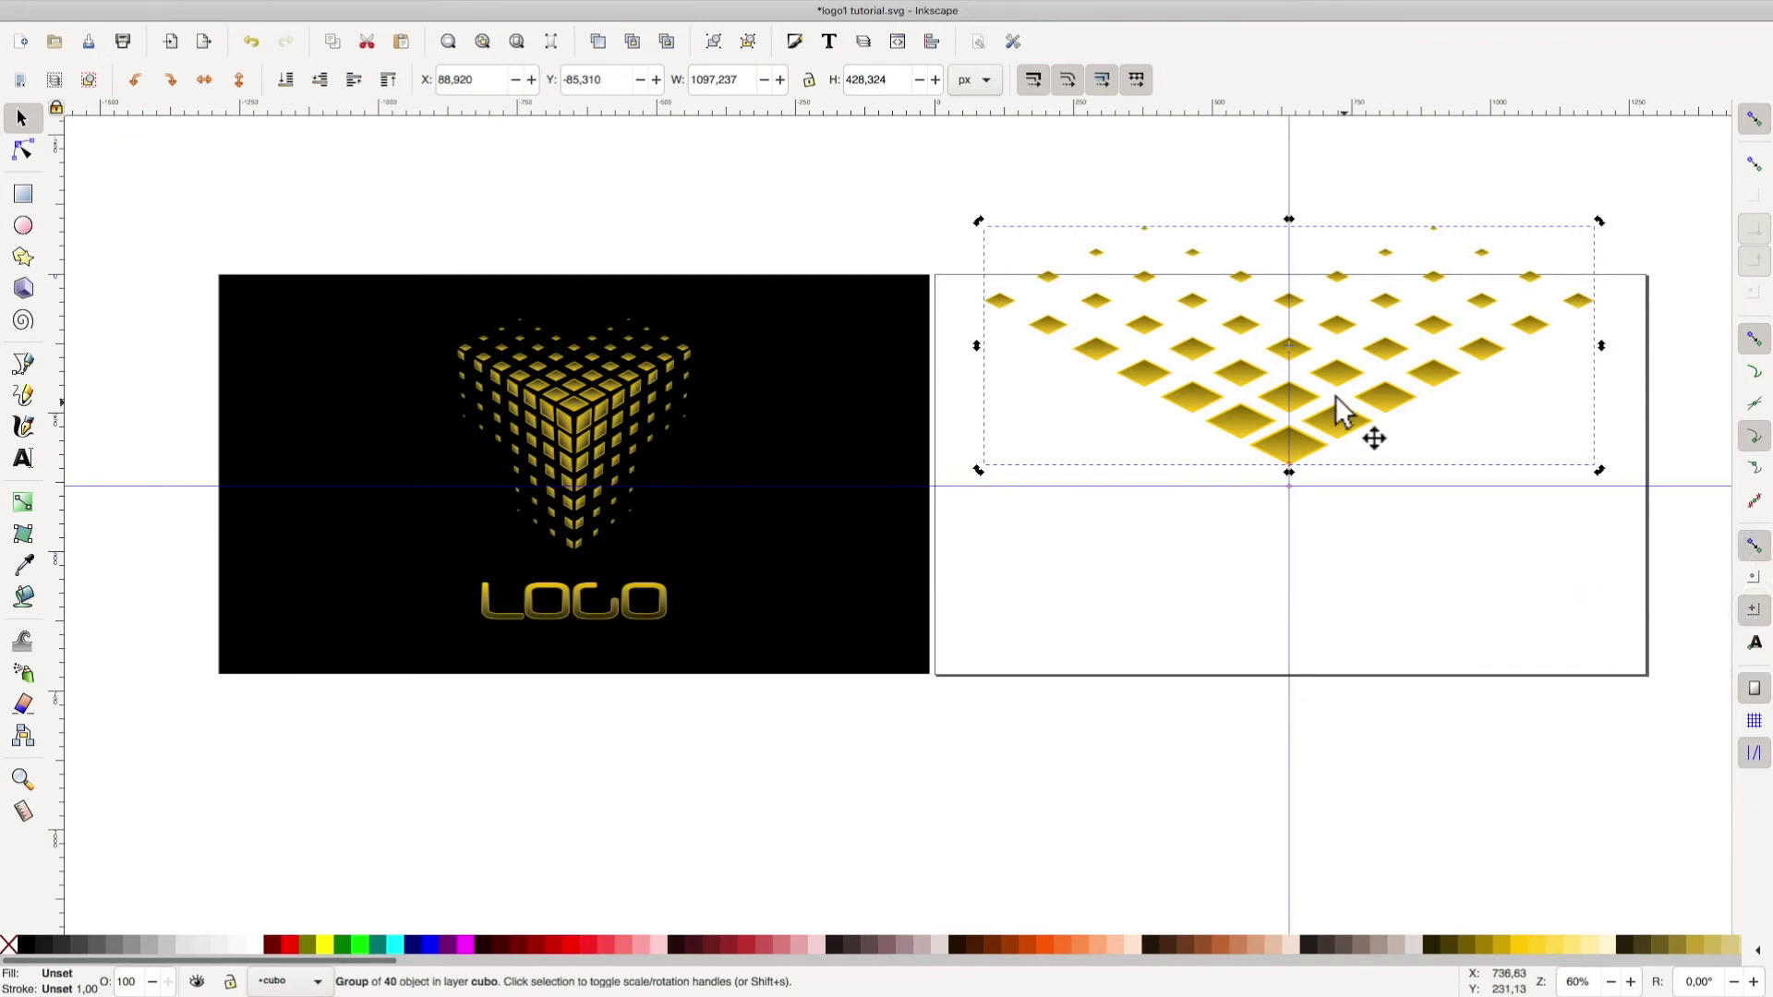
Clone the top face, rotate the clone 120° about the guide crossing as the right face, then clone again
drag(1289, 347, 1290, 486)
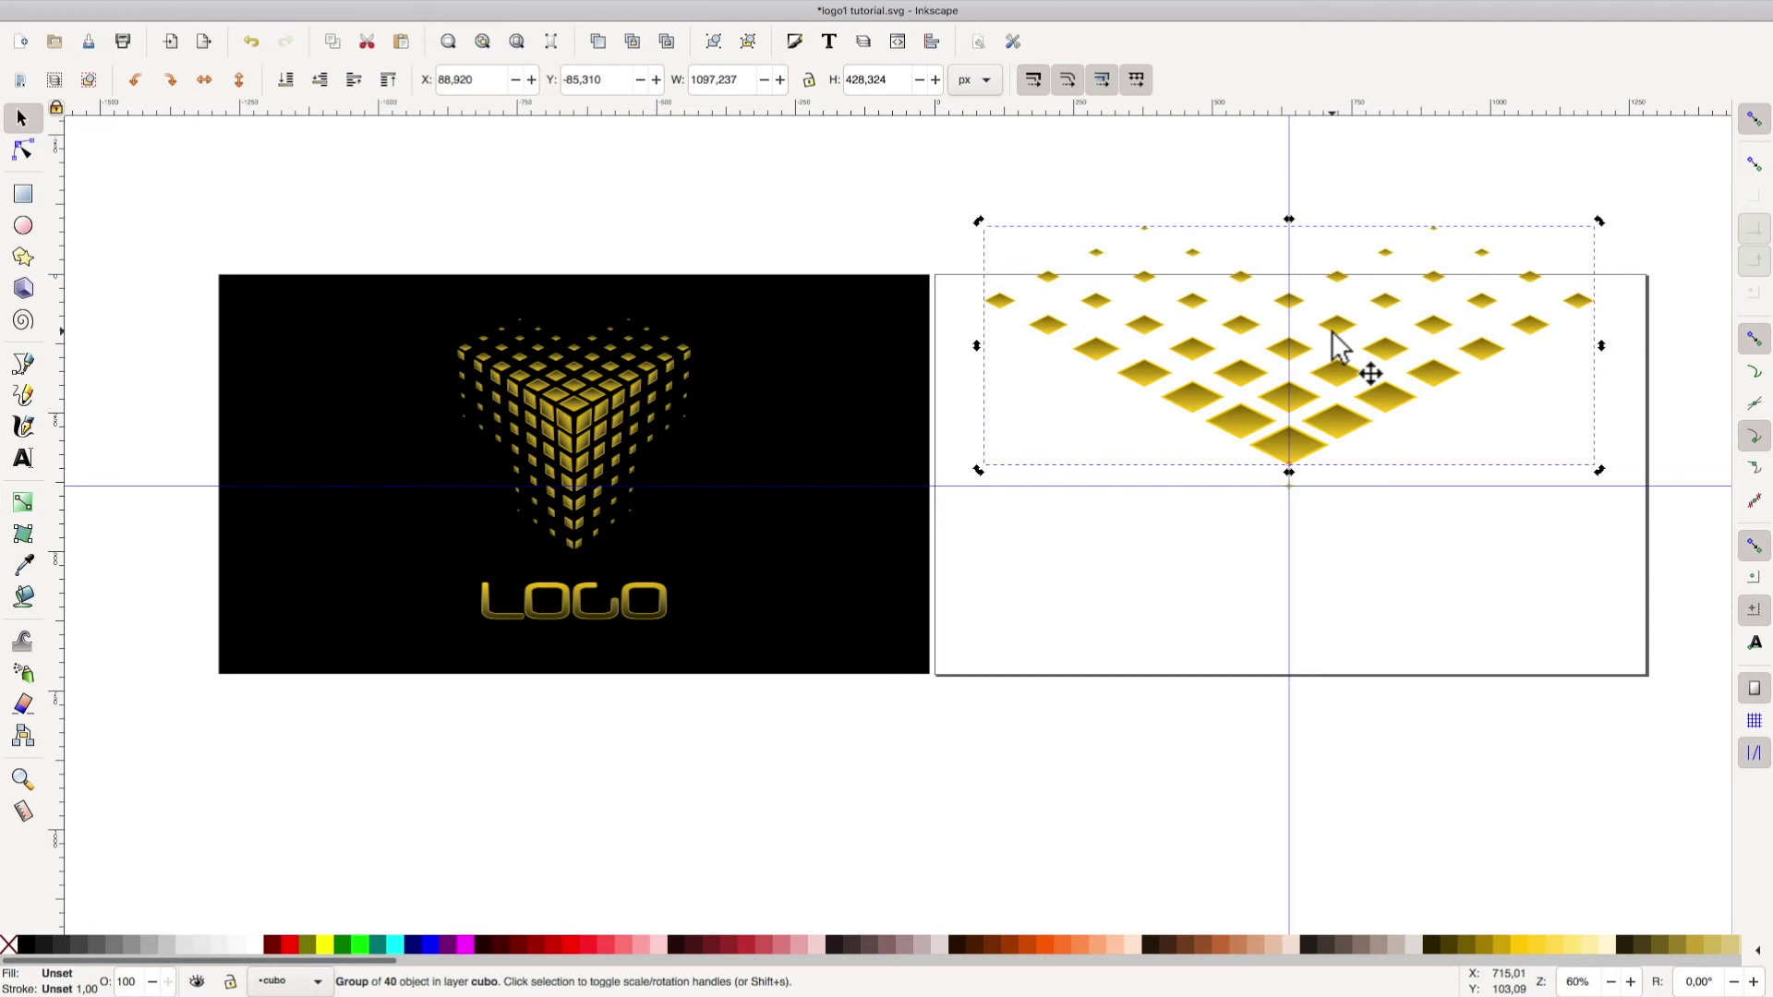
key(alt)
key(alt+d)
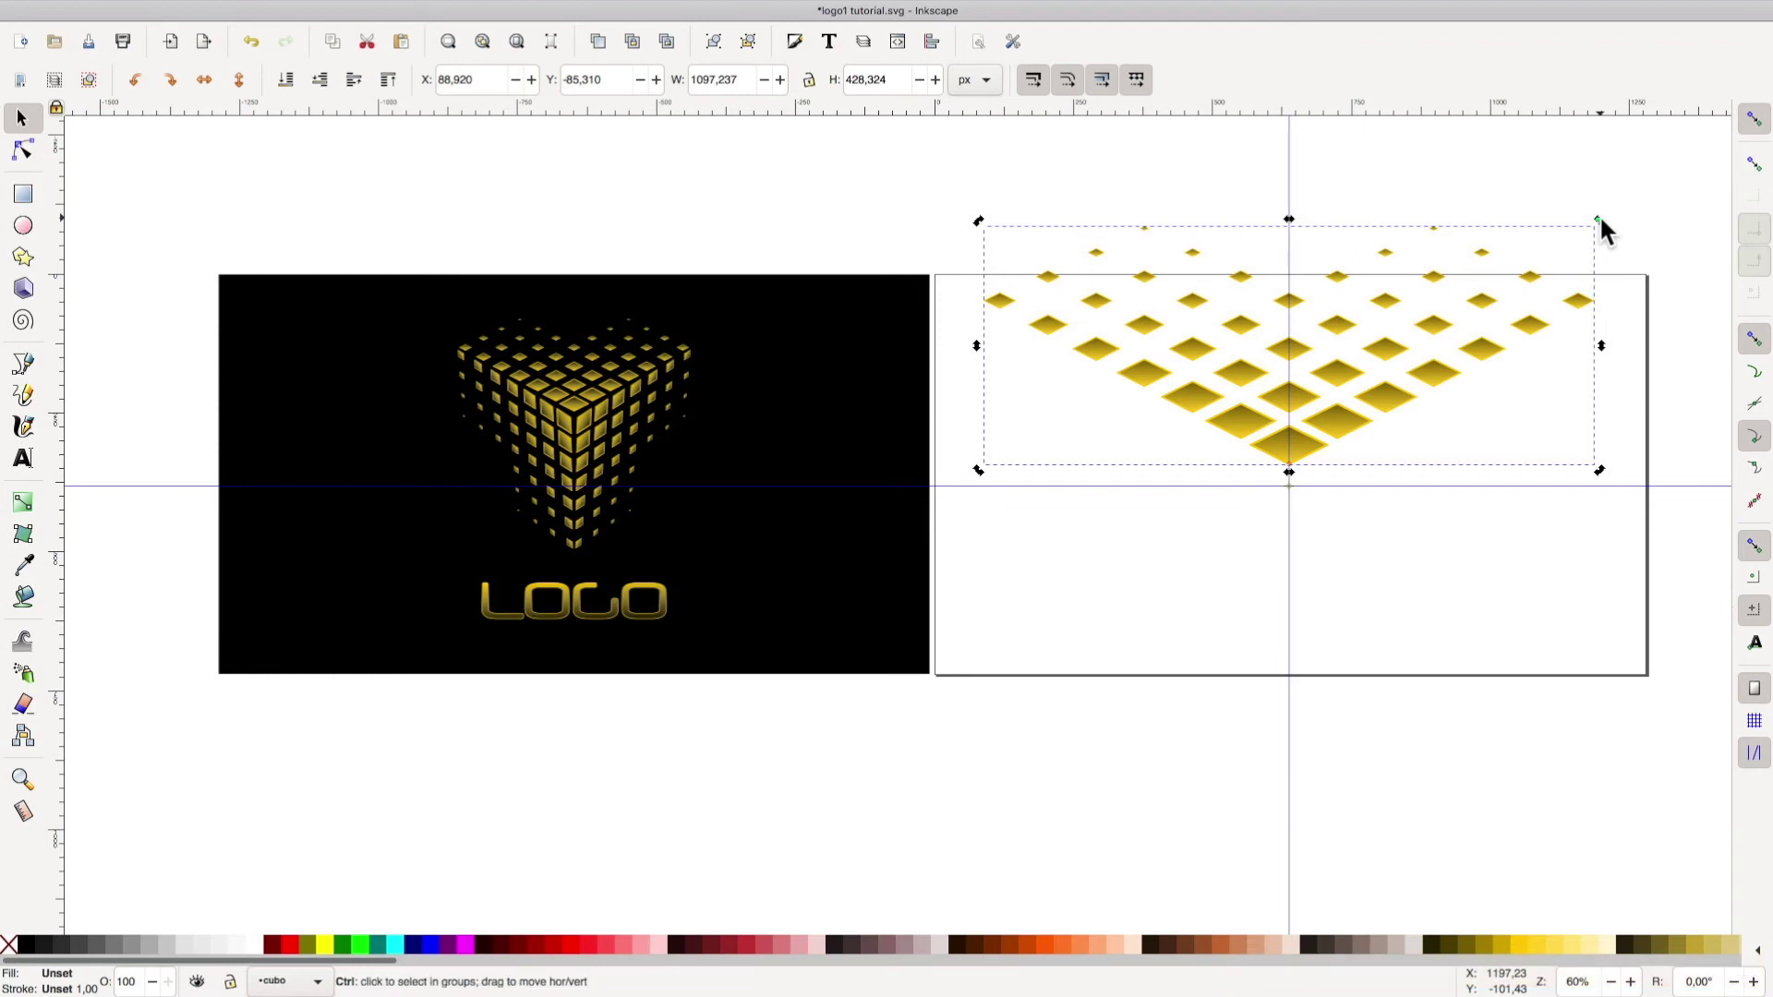
mouse_move(1599, 219)
mouse_down()
mouse_move(1659, 377)
mouse_move(1559, 692)
mouse_move(1368, 766)
mouse_up()
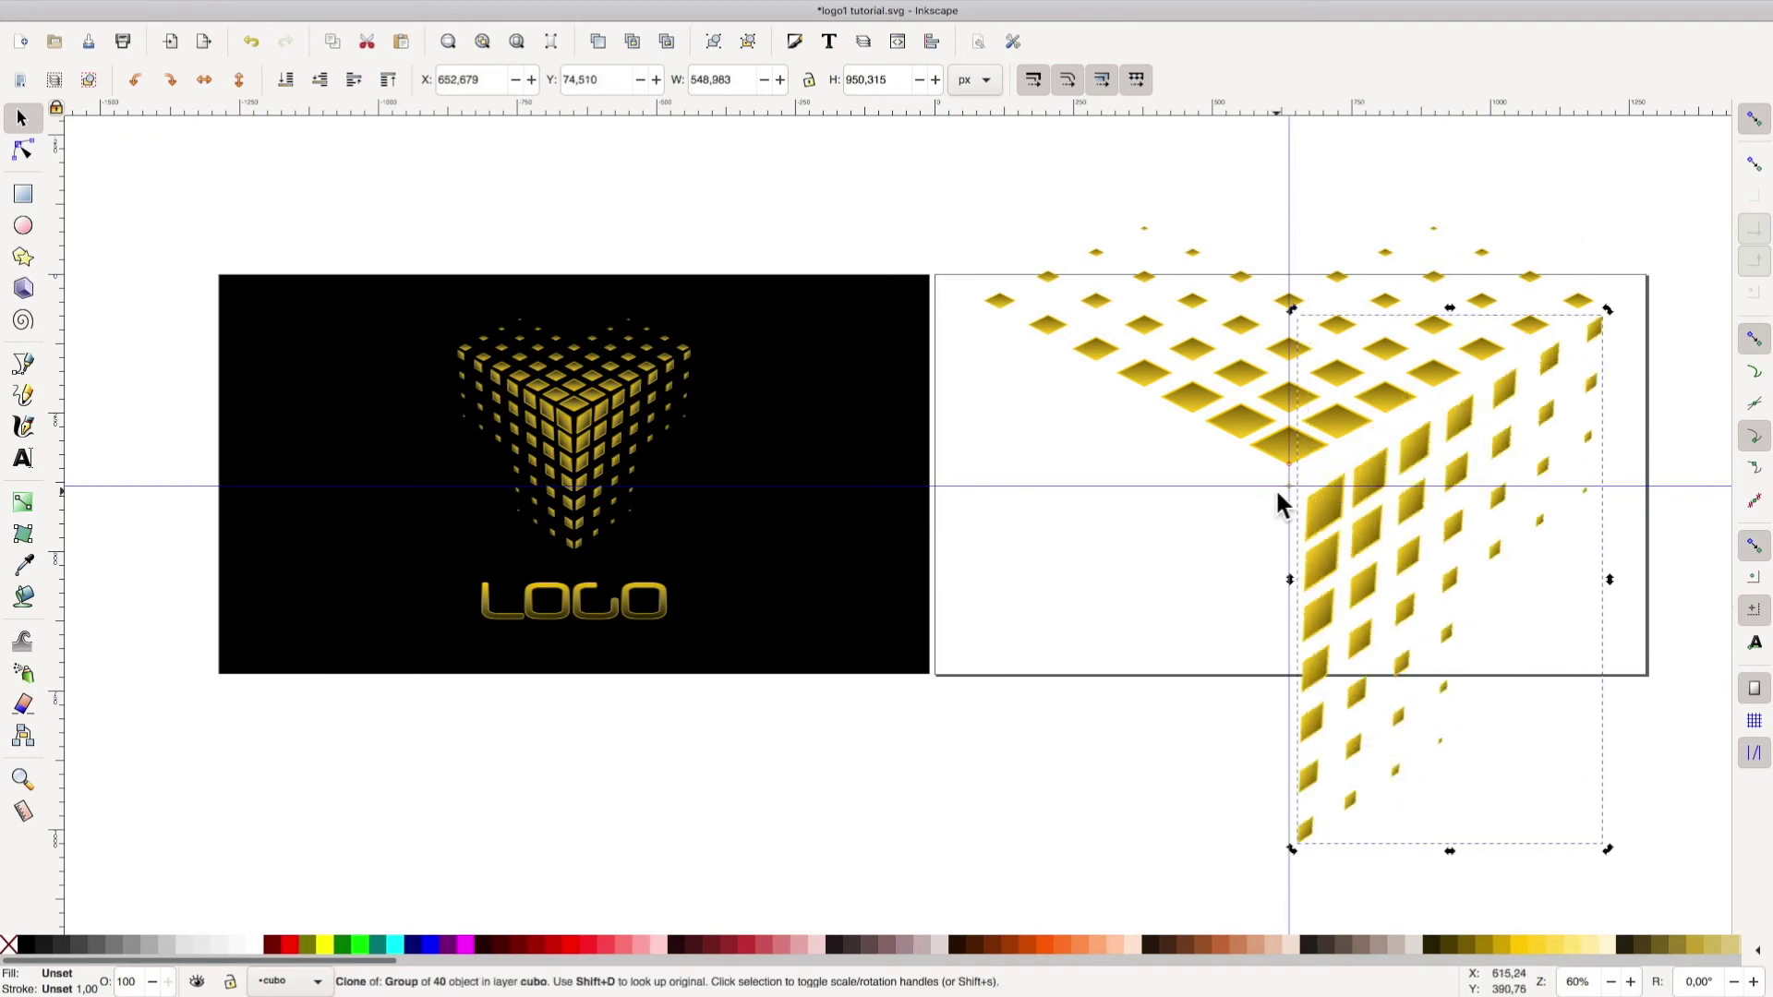
click(1245, 423)
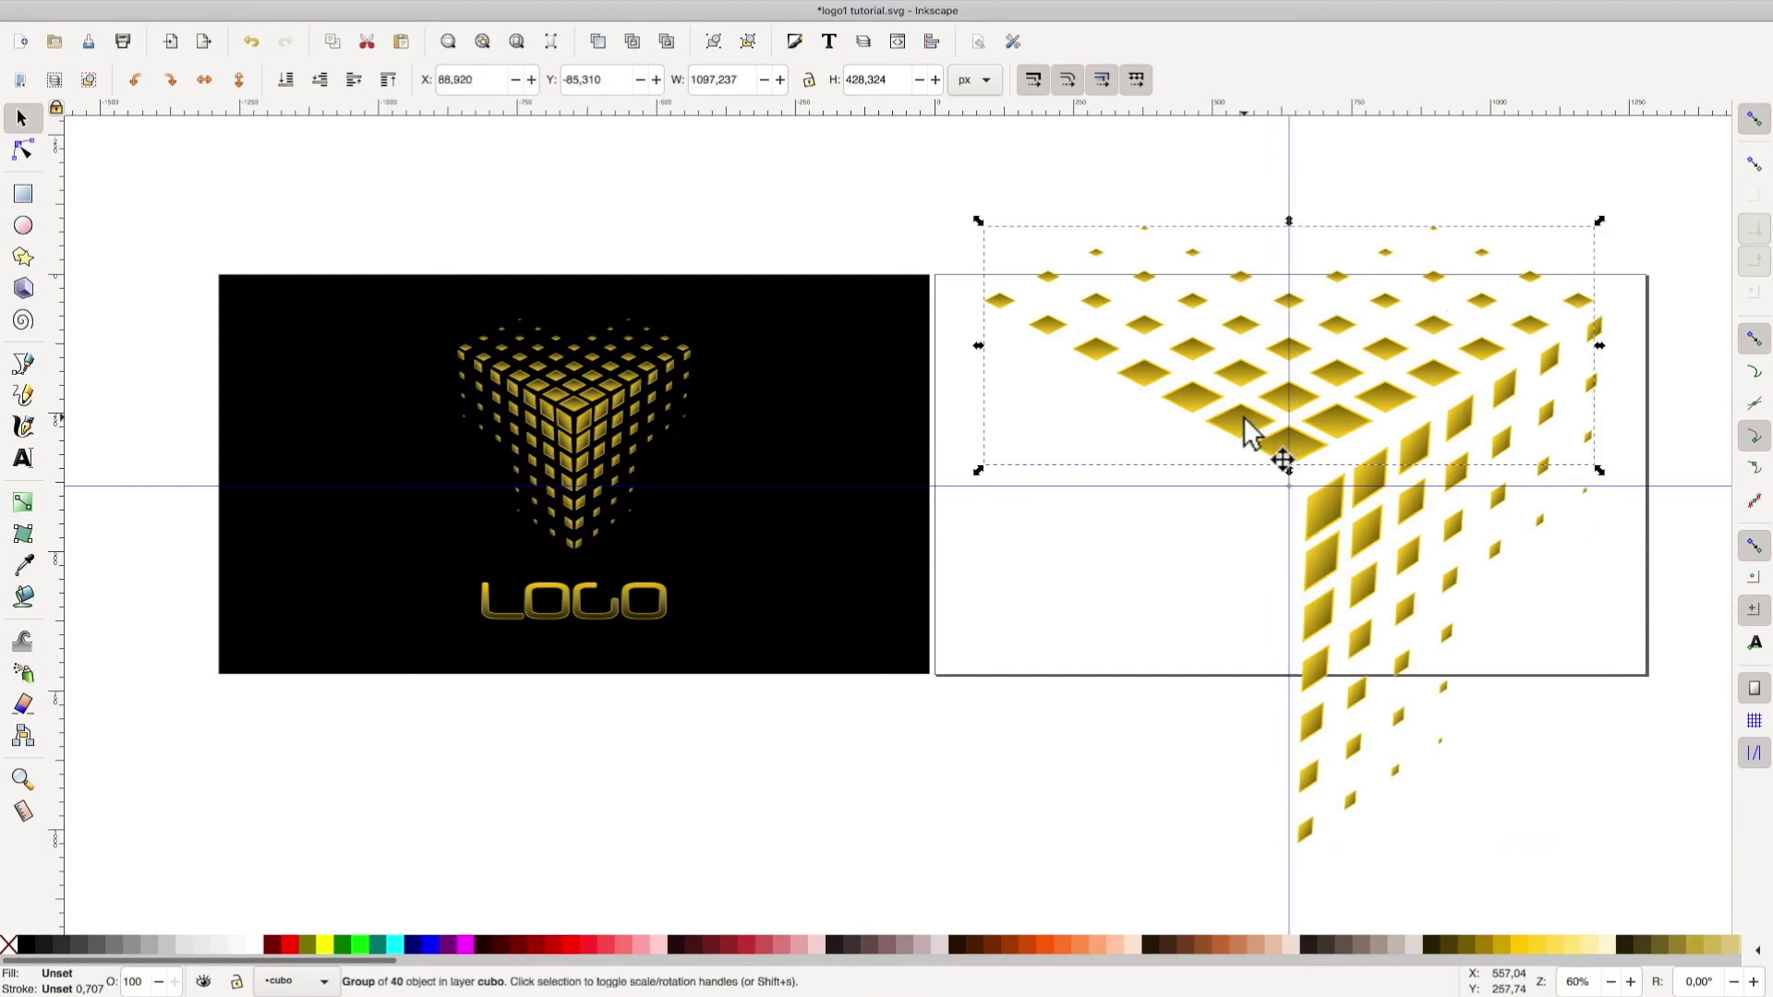
key(alt+d)
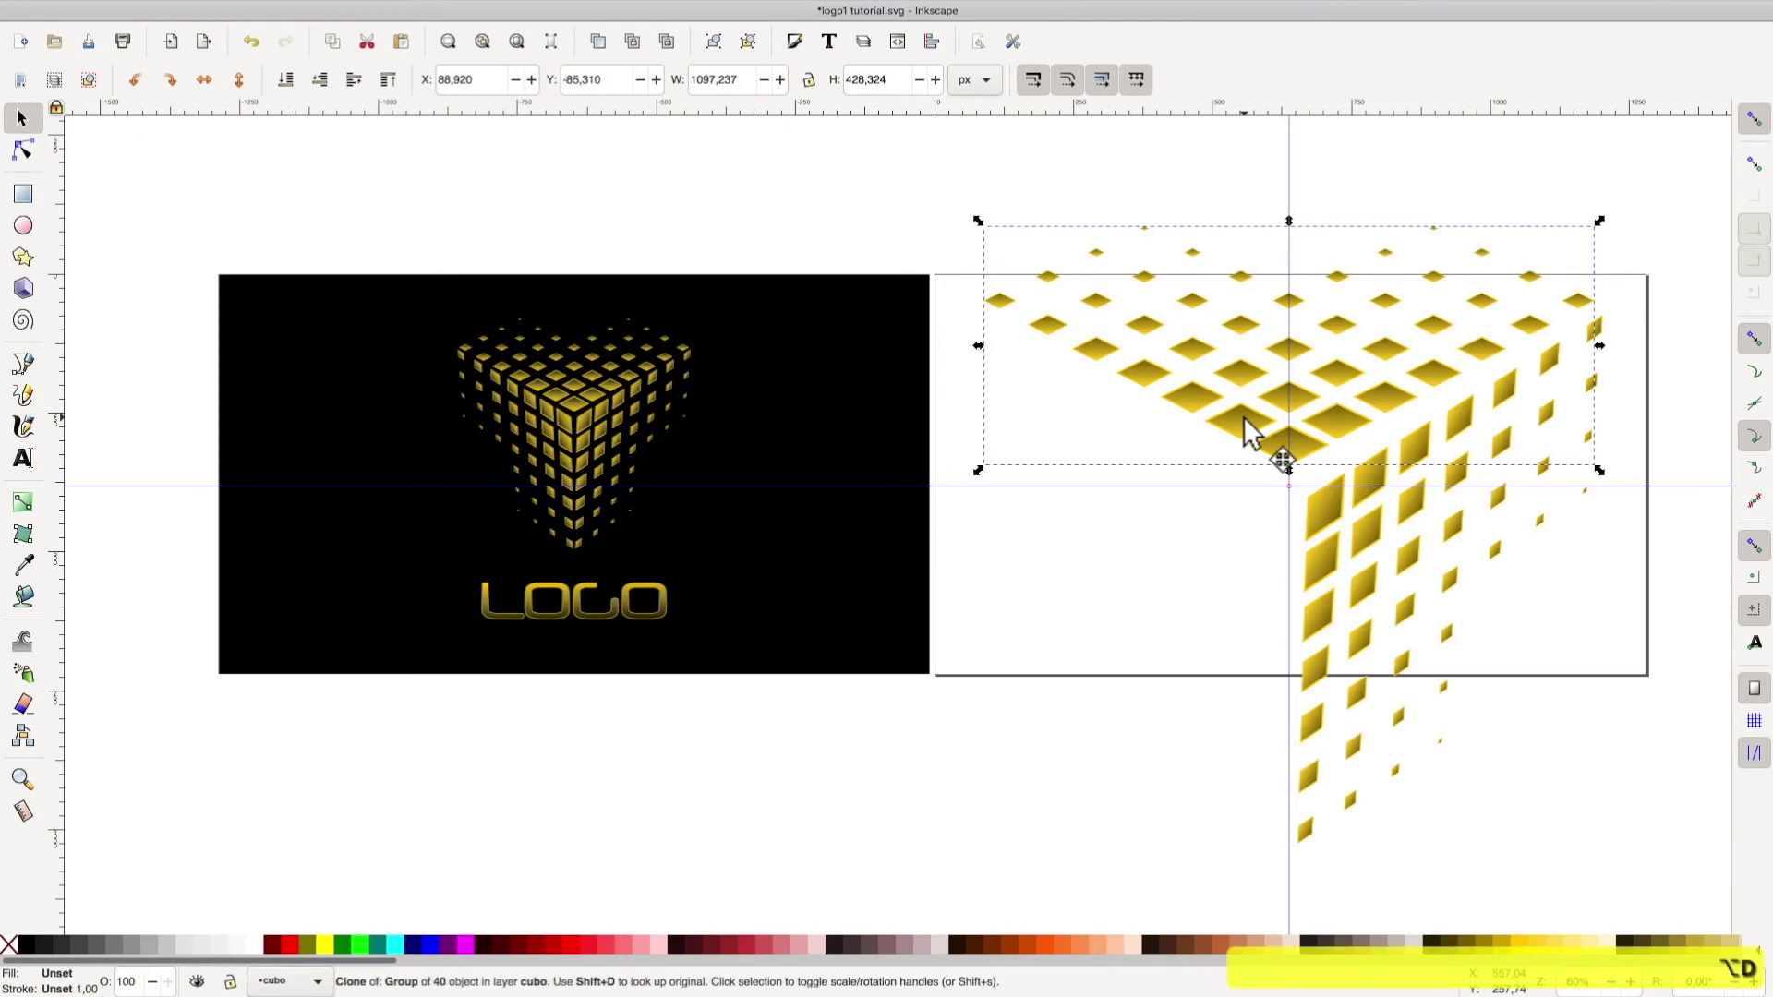
Rotate the second clone −120° into the cube's left face and reselect the original top face
click(1234, 420)
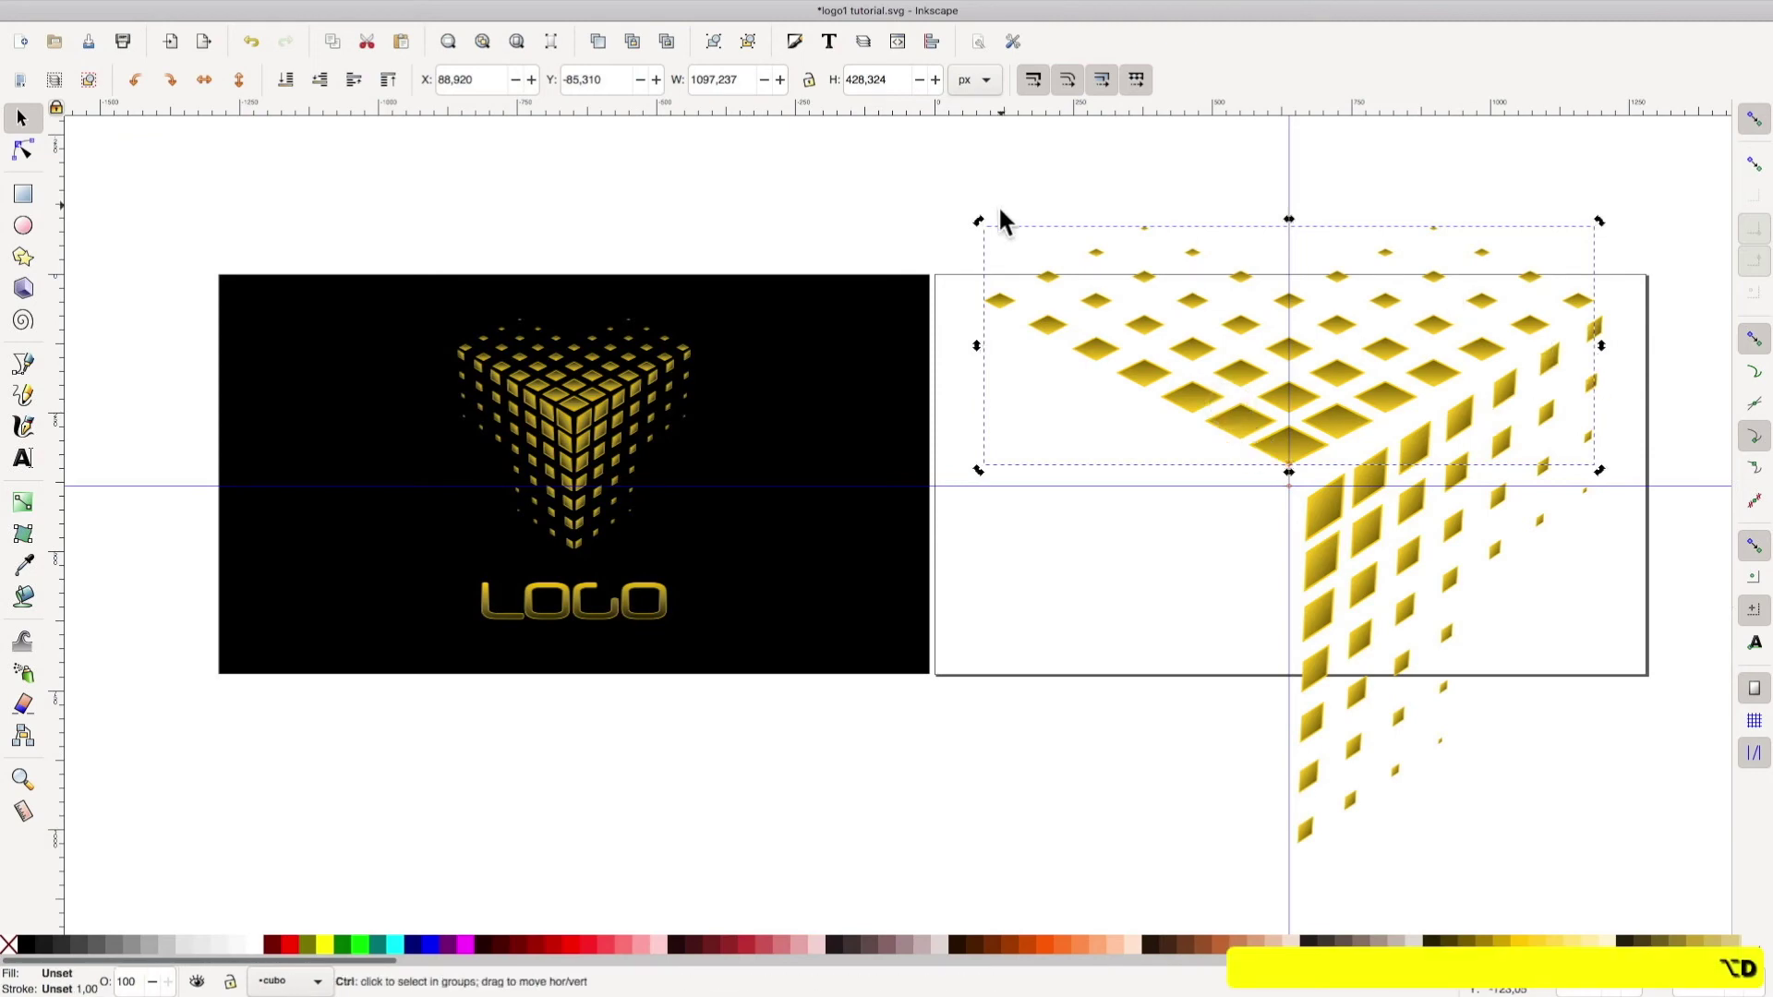
mouse_move(982, 226)
mouse_down()
mouse_move(941, 275)
mouse_move(1158, 760)
mouse_move(1208, 772)
mouse_up()
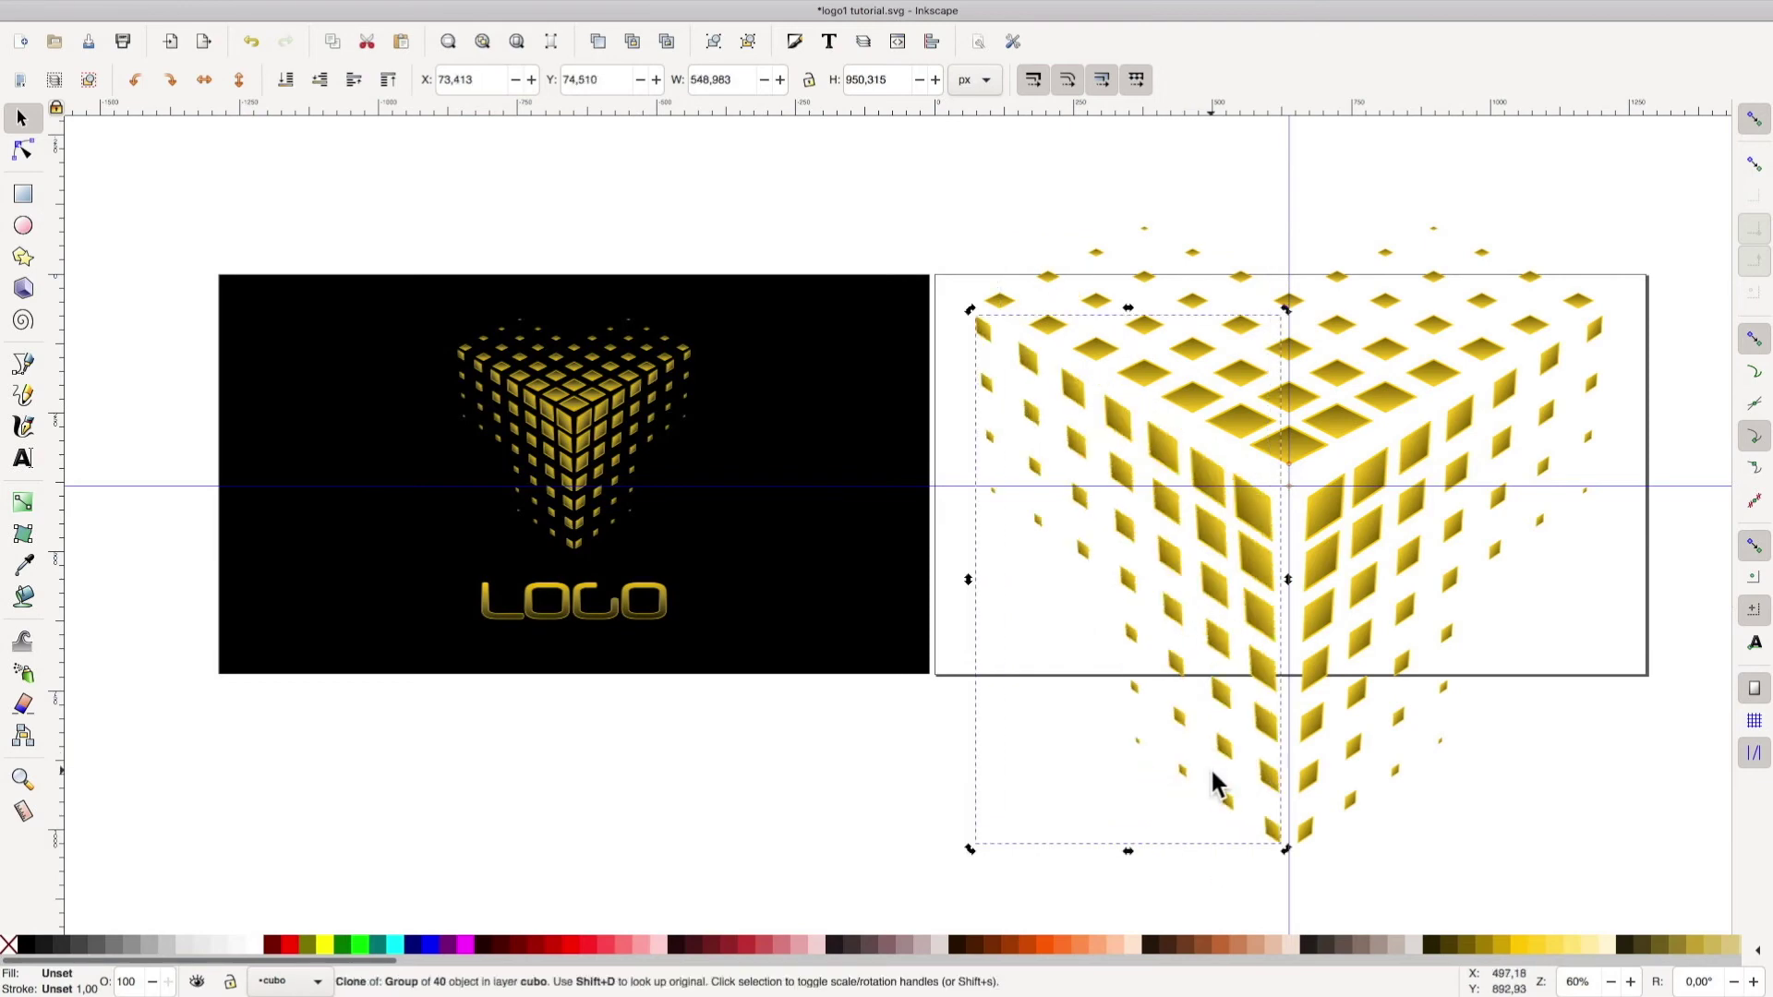
click(1351, 425)
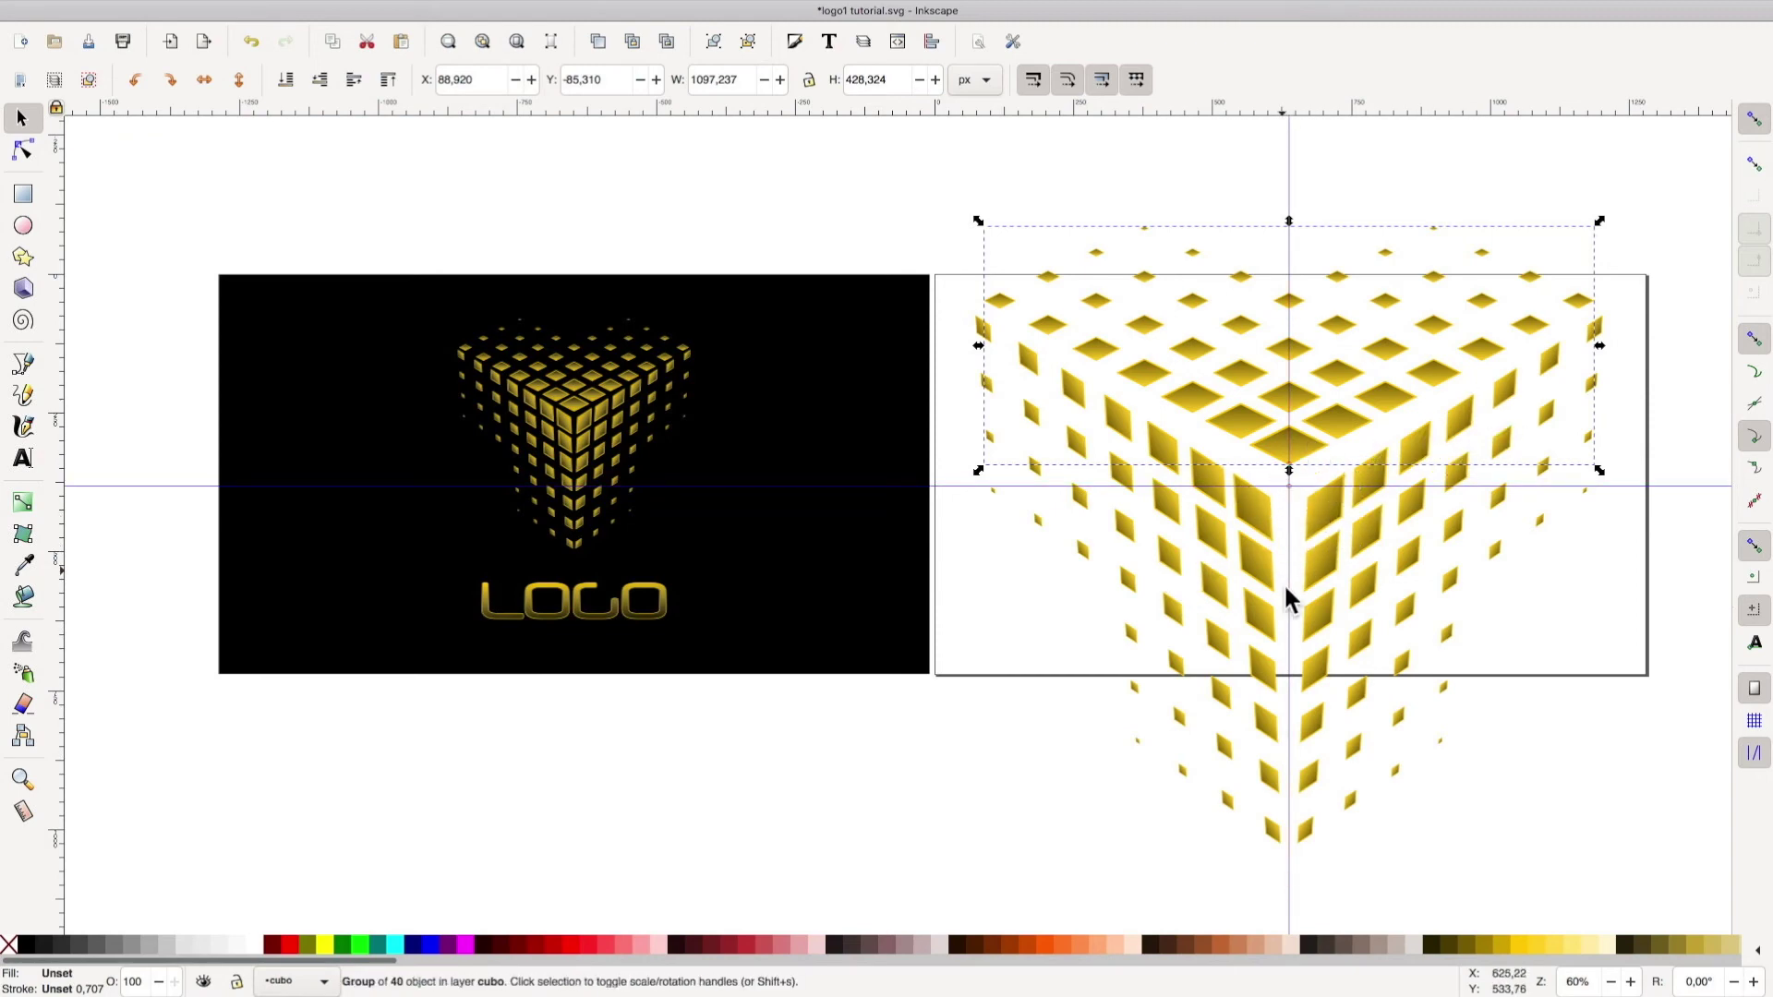
Nudge the top-face group down four steps to Y −69,310, then deselect
click(1302, 443)
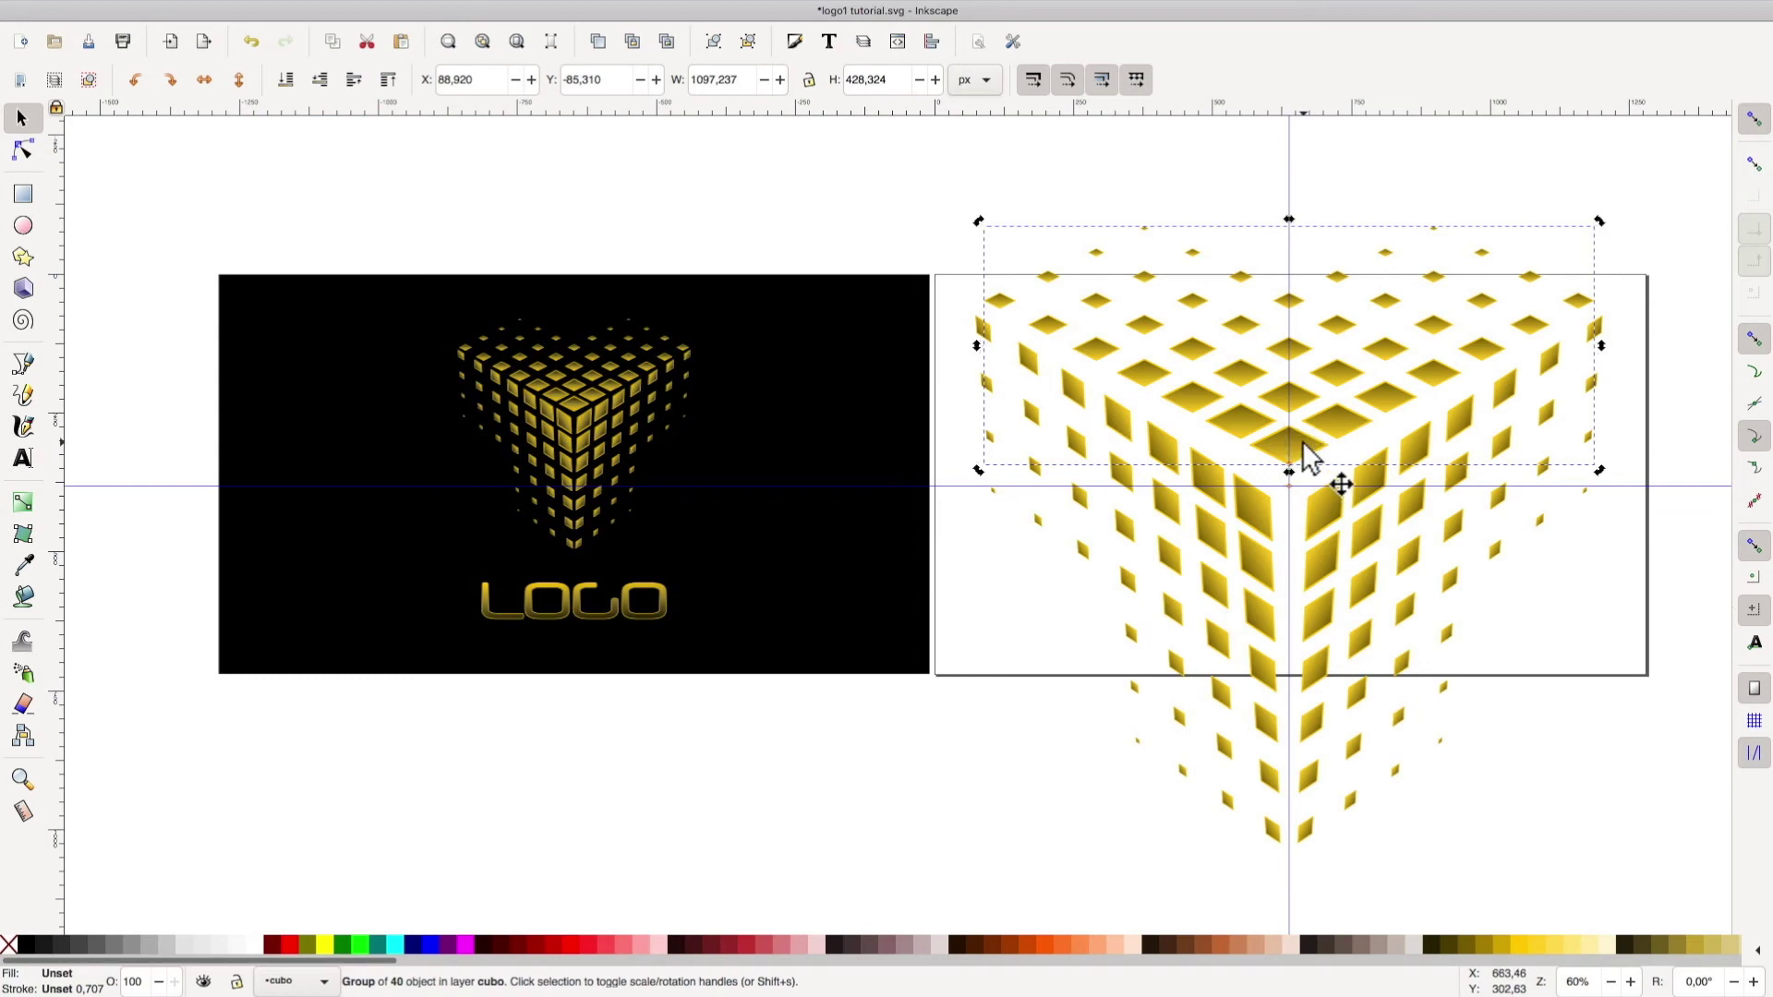
key(Down)
key(Down)
key(Down)
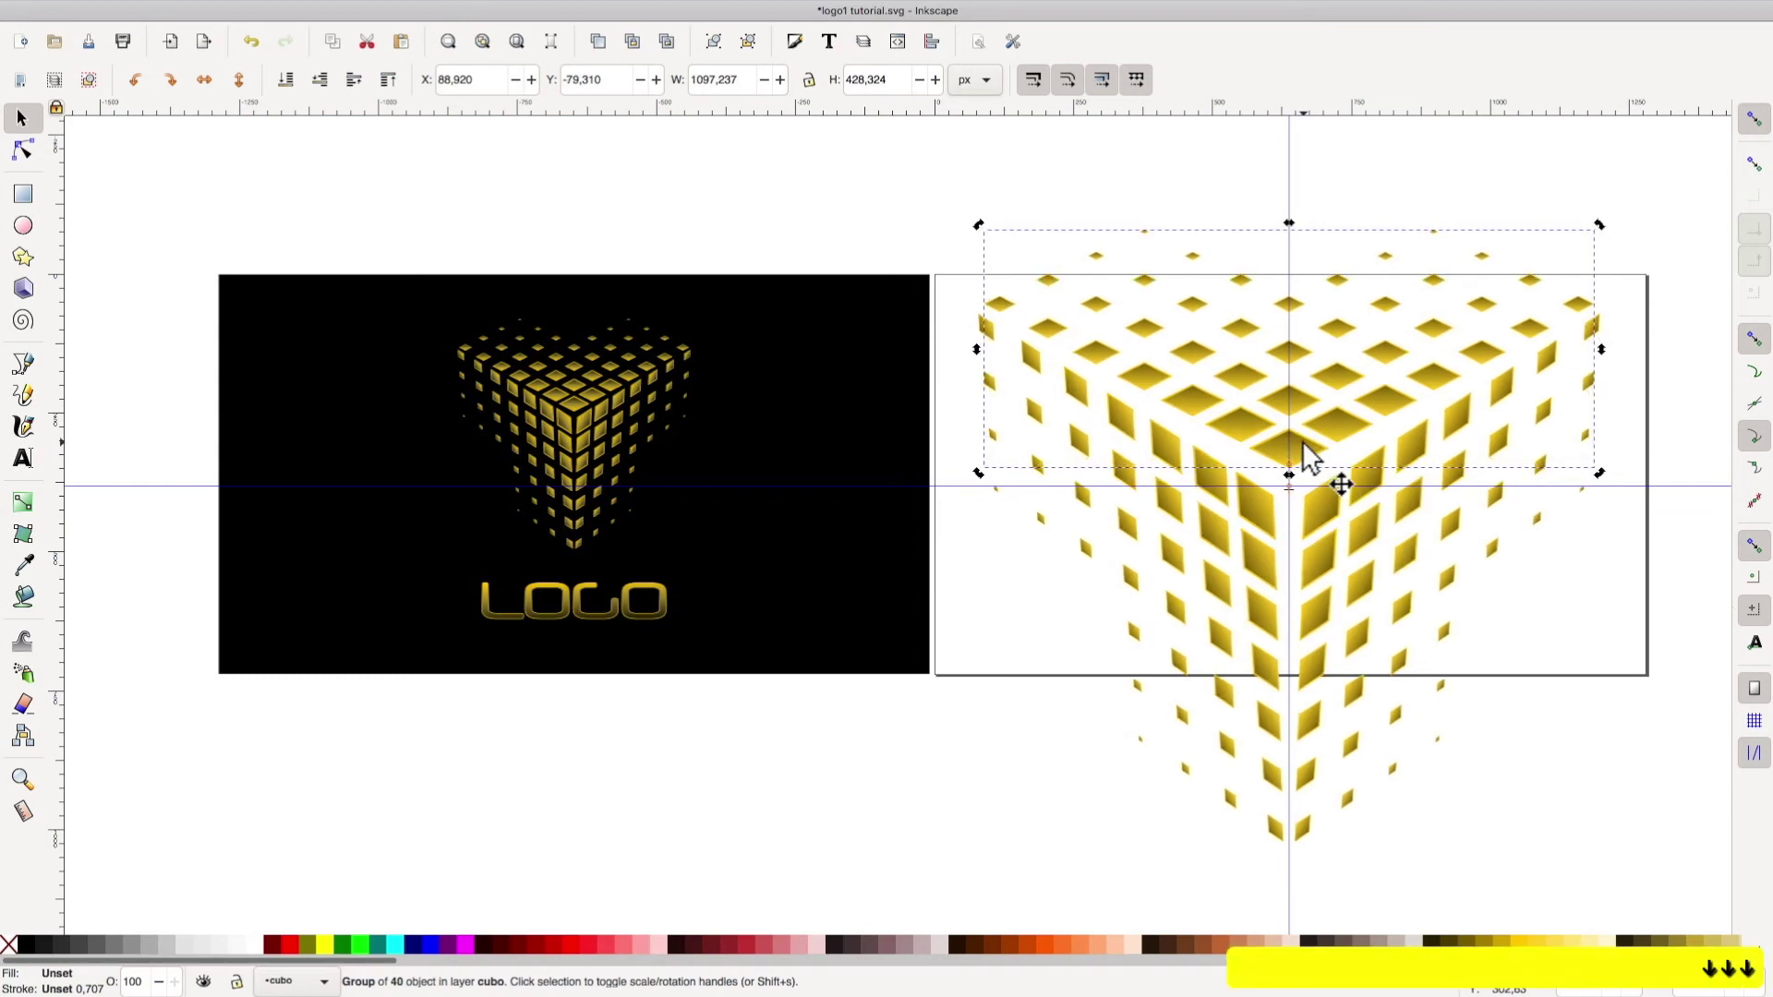
key(Down)
key(Down)
key(Down)
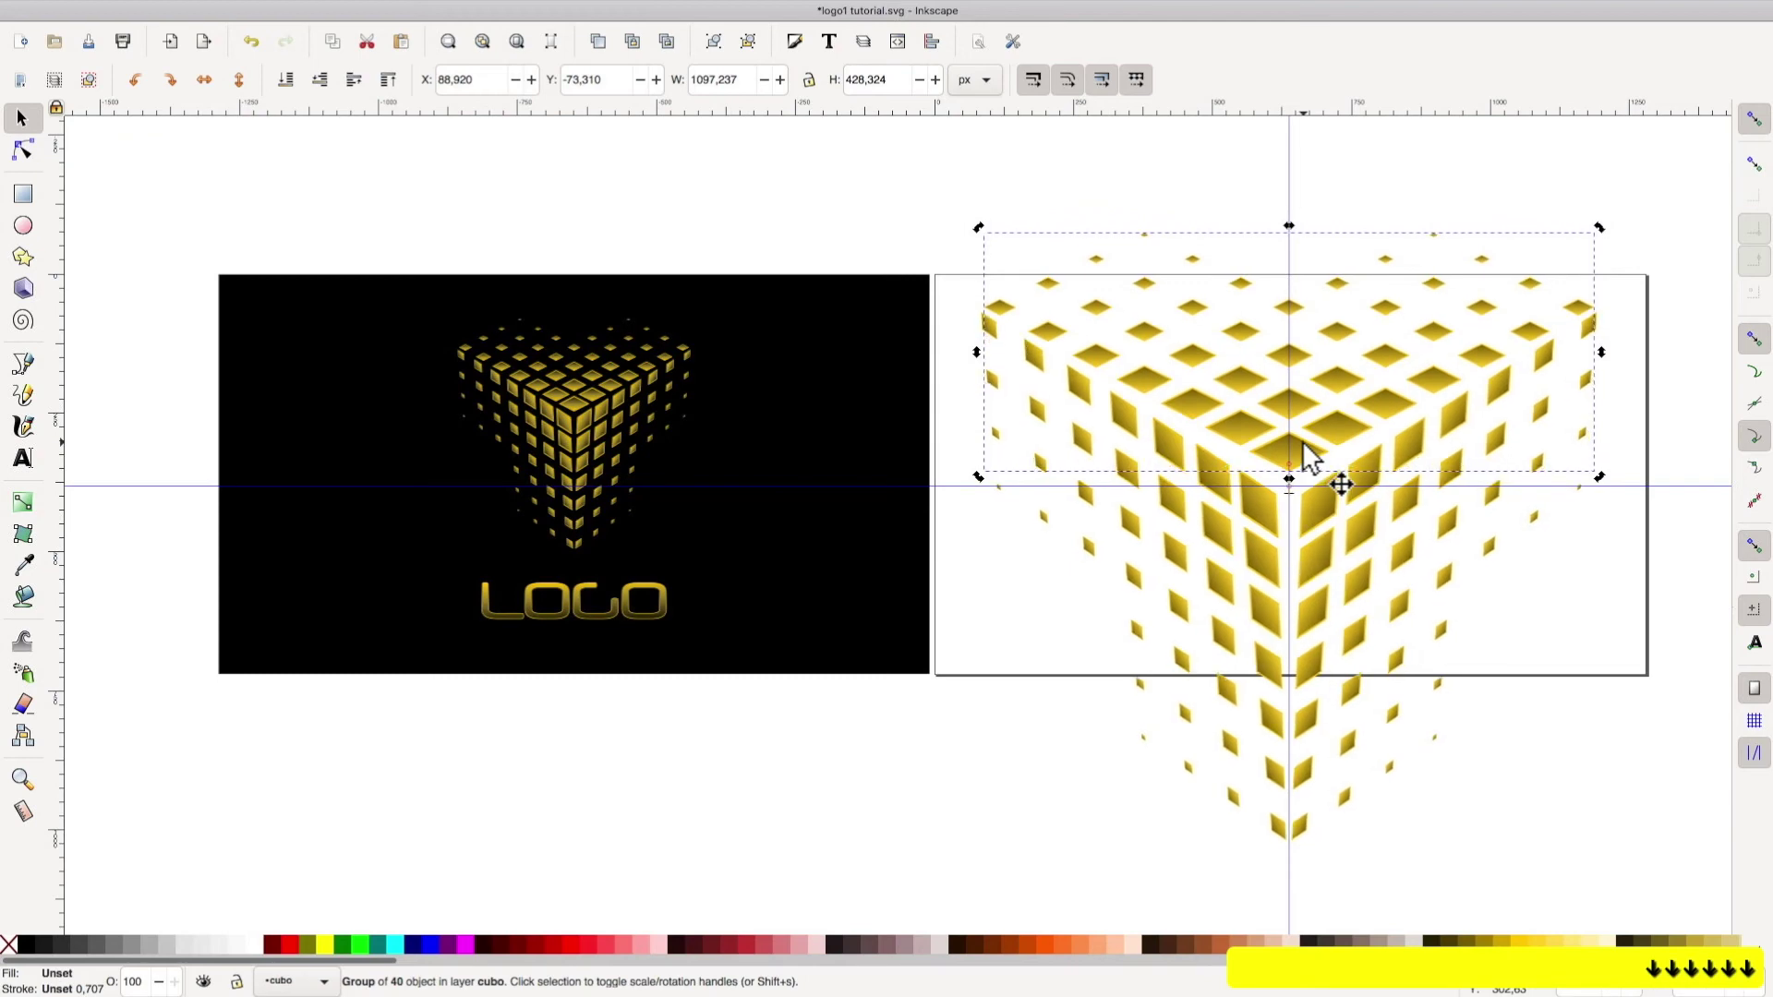
key(Down)
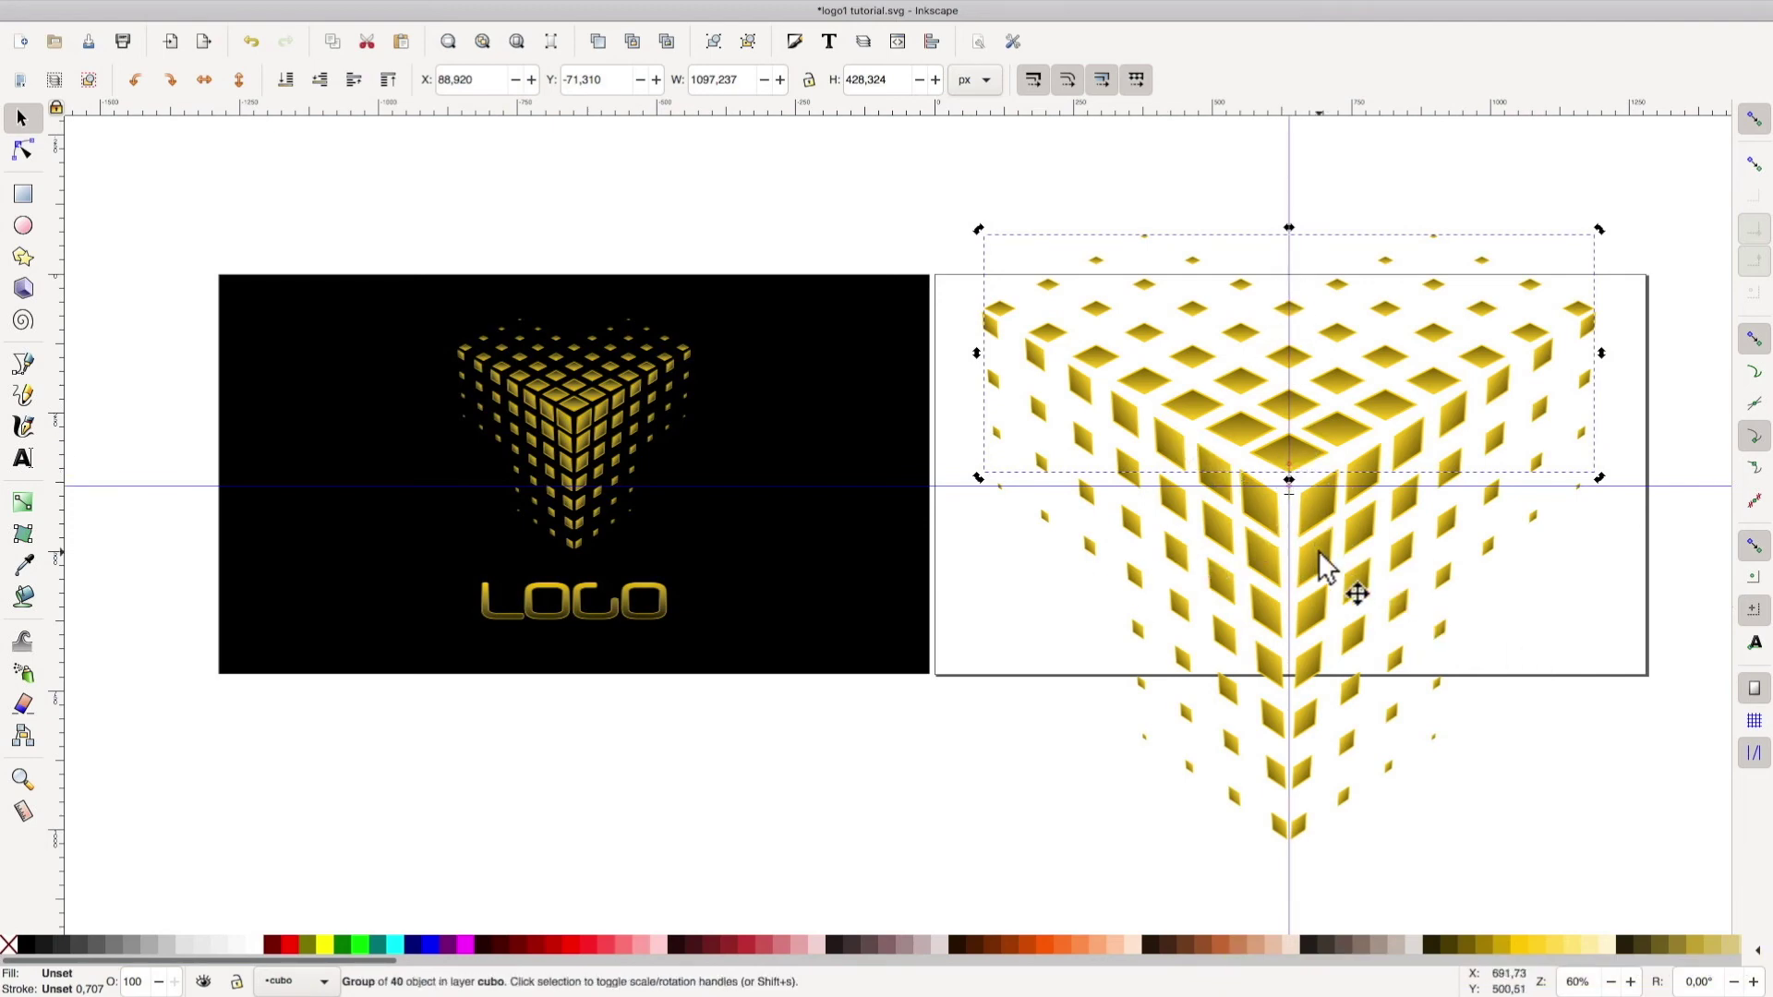
key(Down)
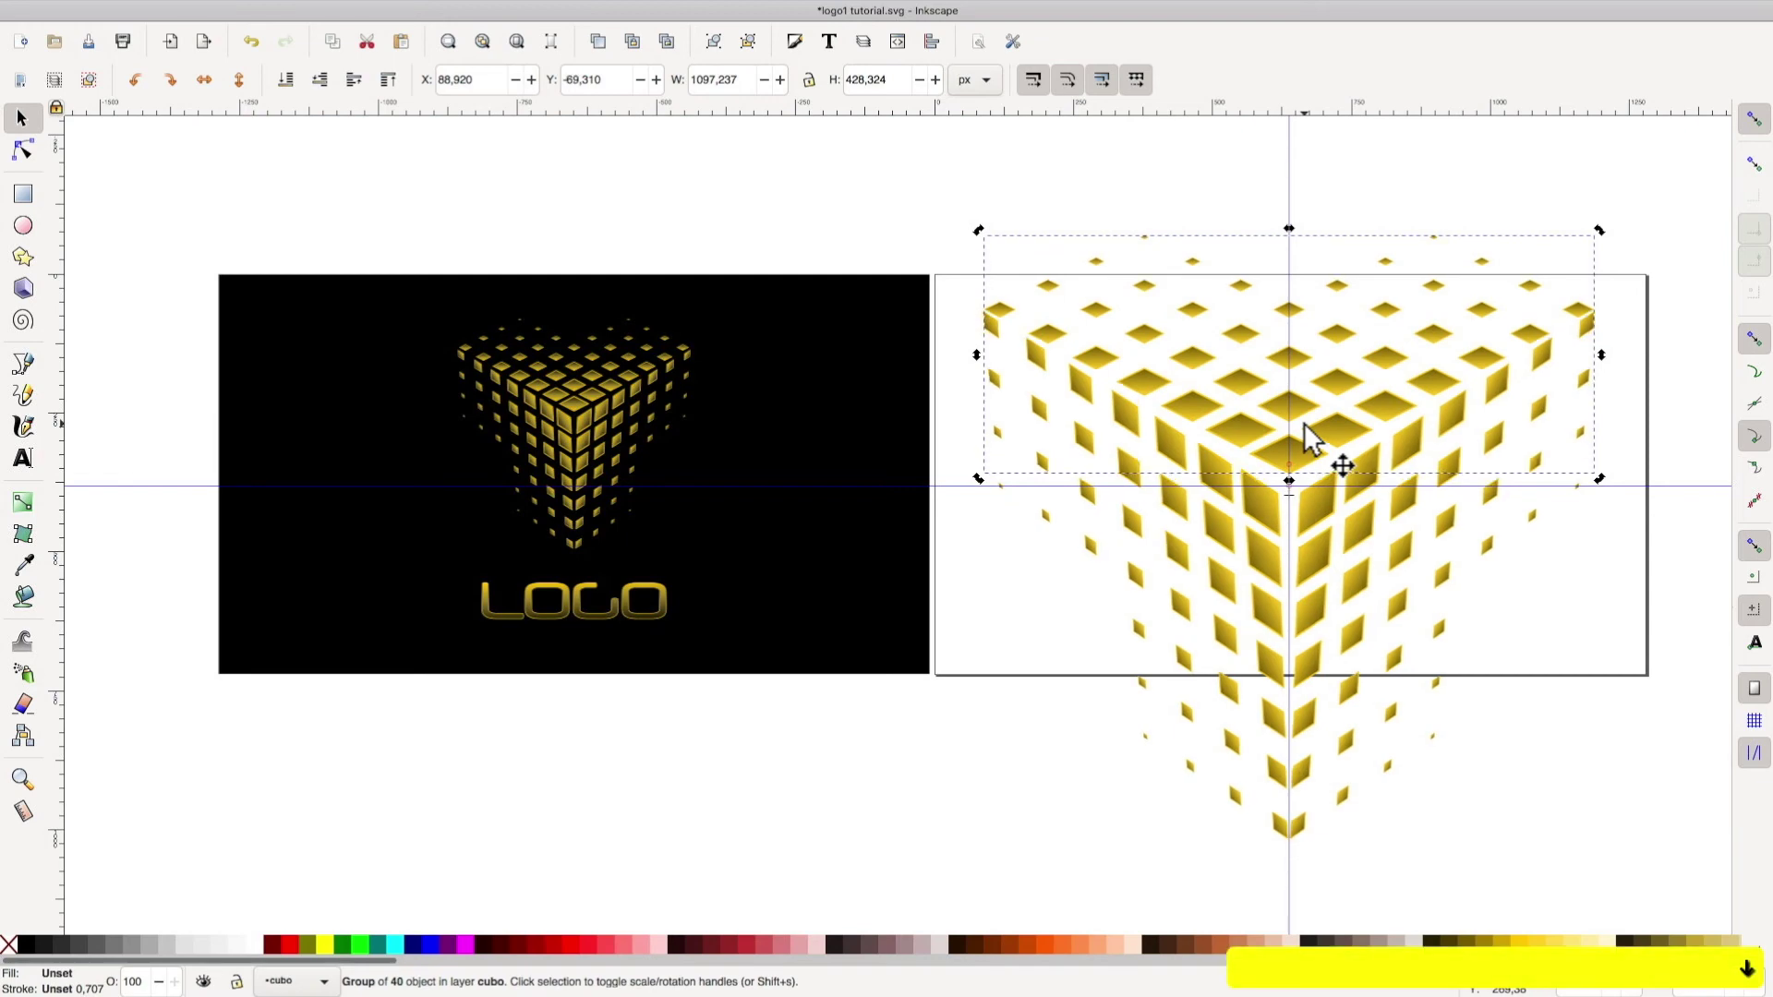
click(1422, 184)
Unlink the cloned cube face, group all three cube parts together, and turn snapping off
drag(939, 159, 1669, 885)
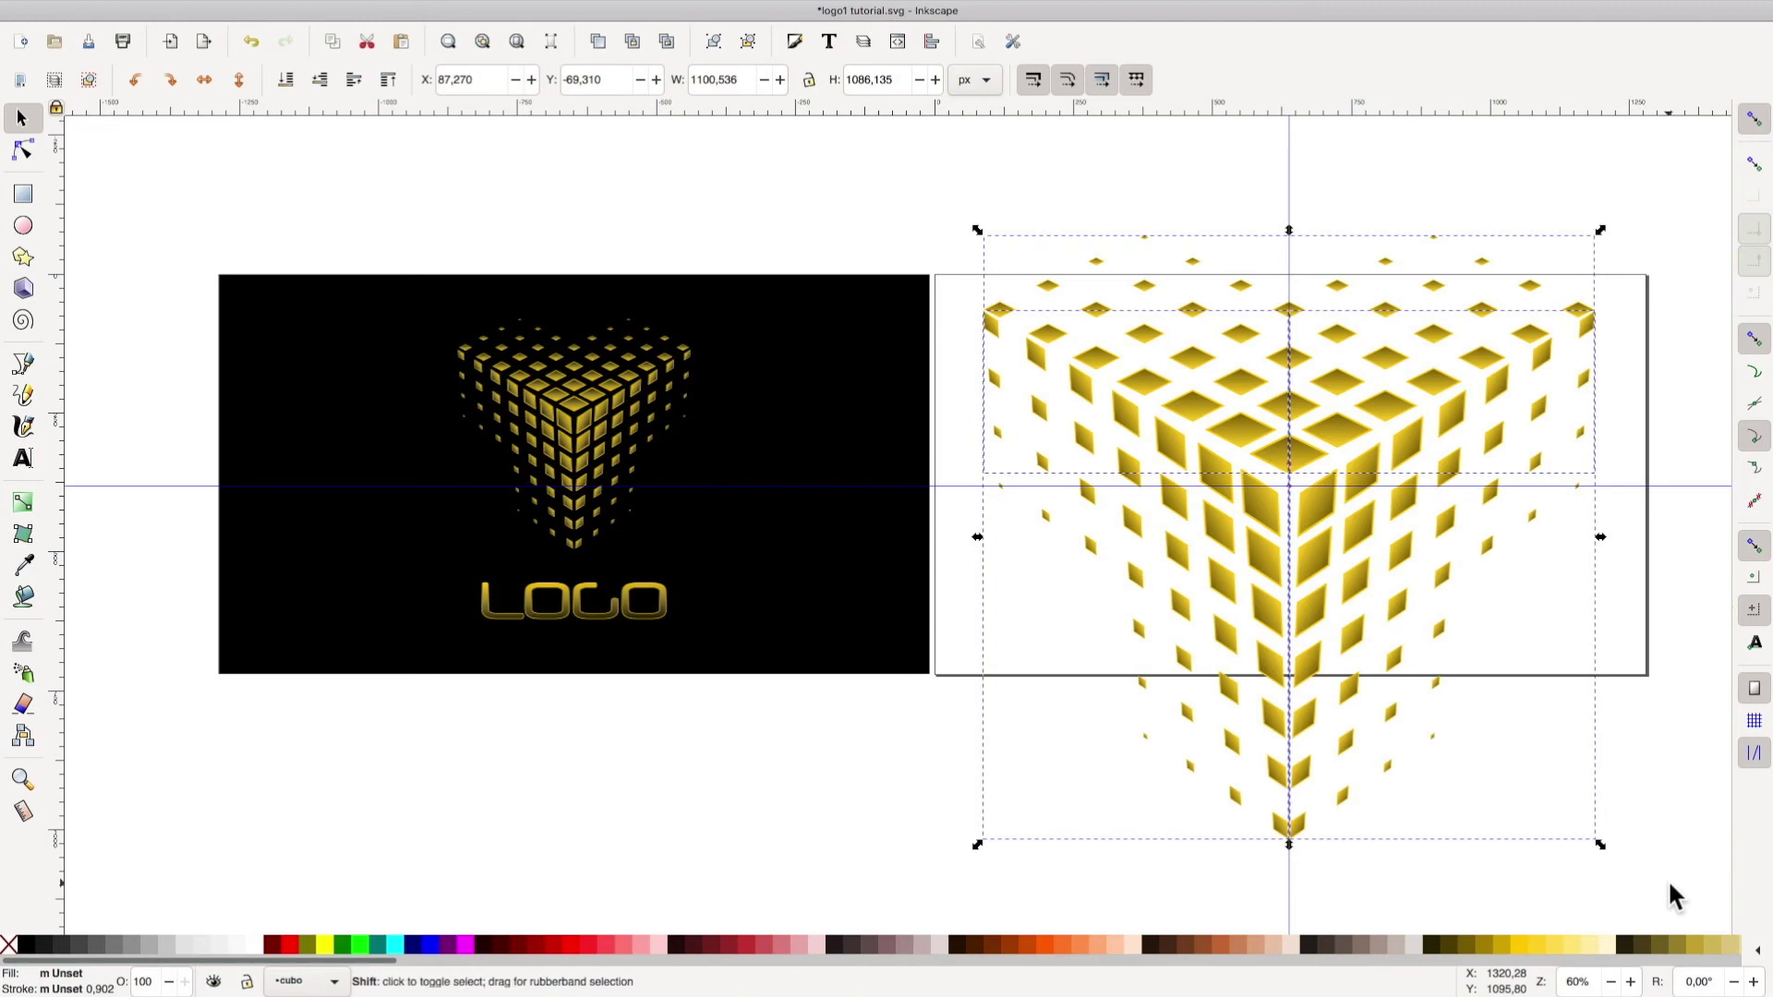
key(alt+shift+d)
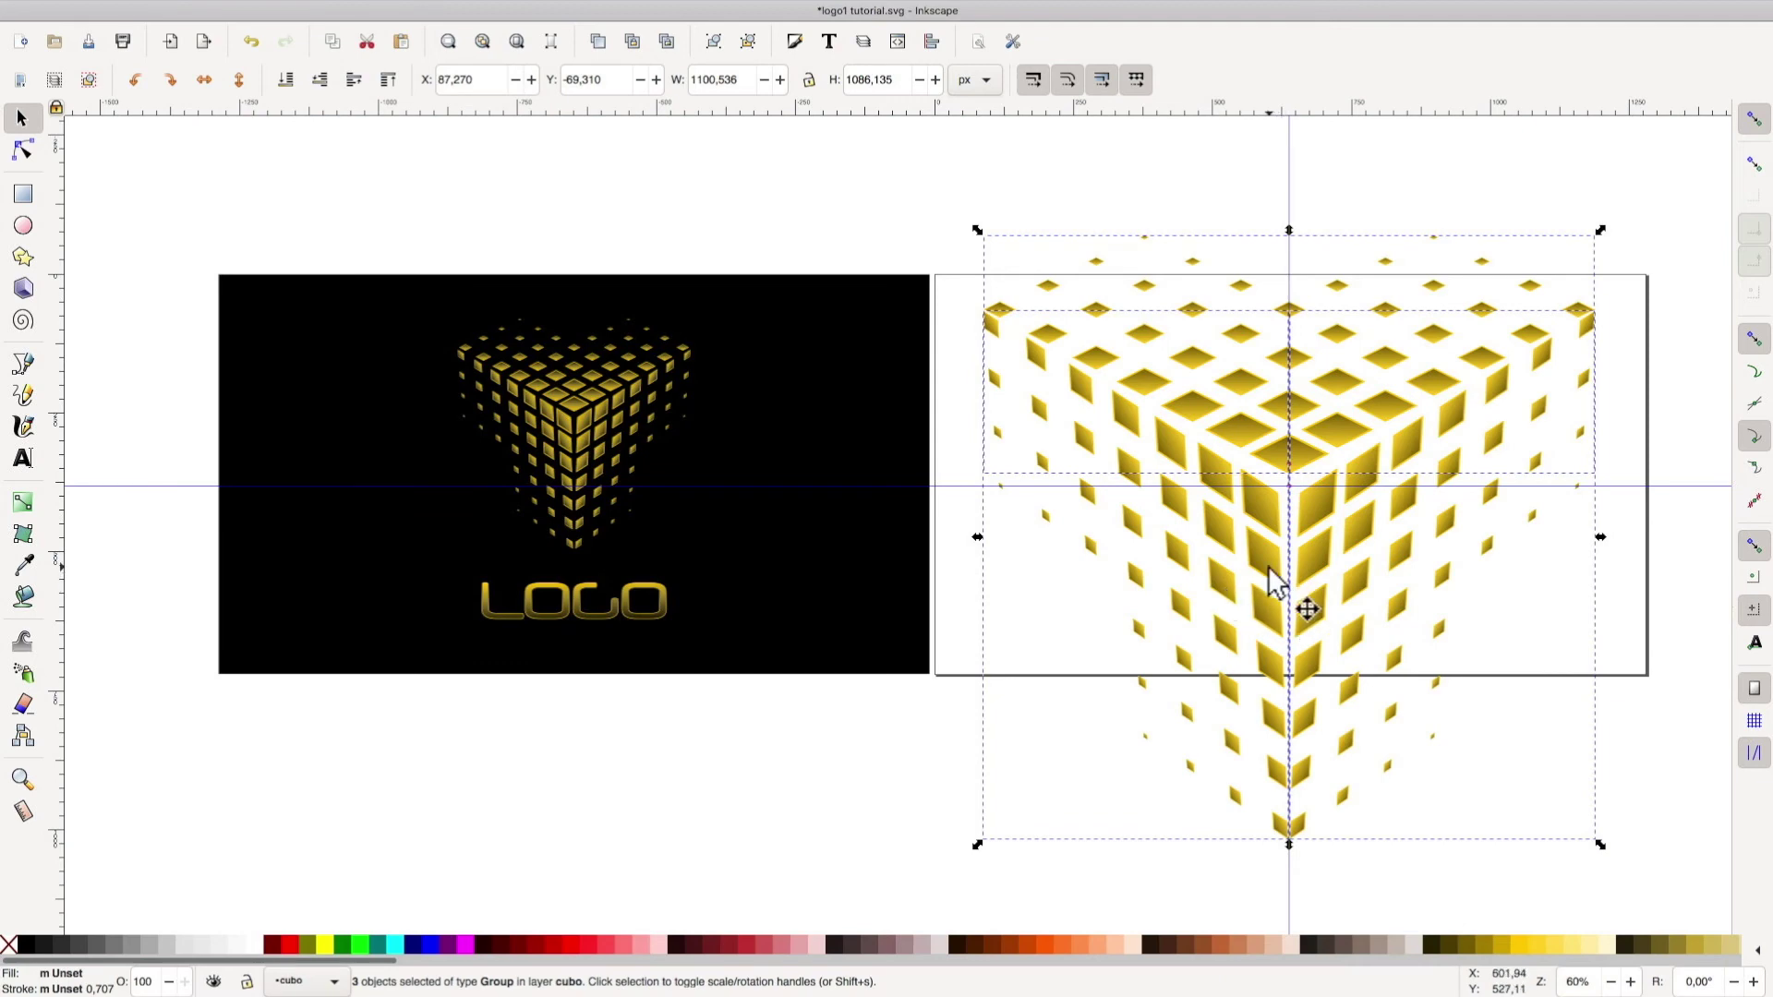
key(alt)
key(ctrl+g)
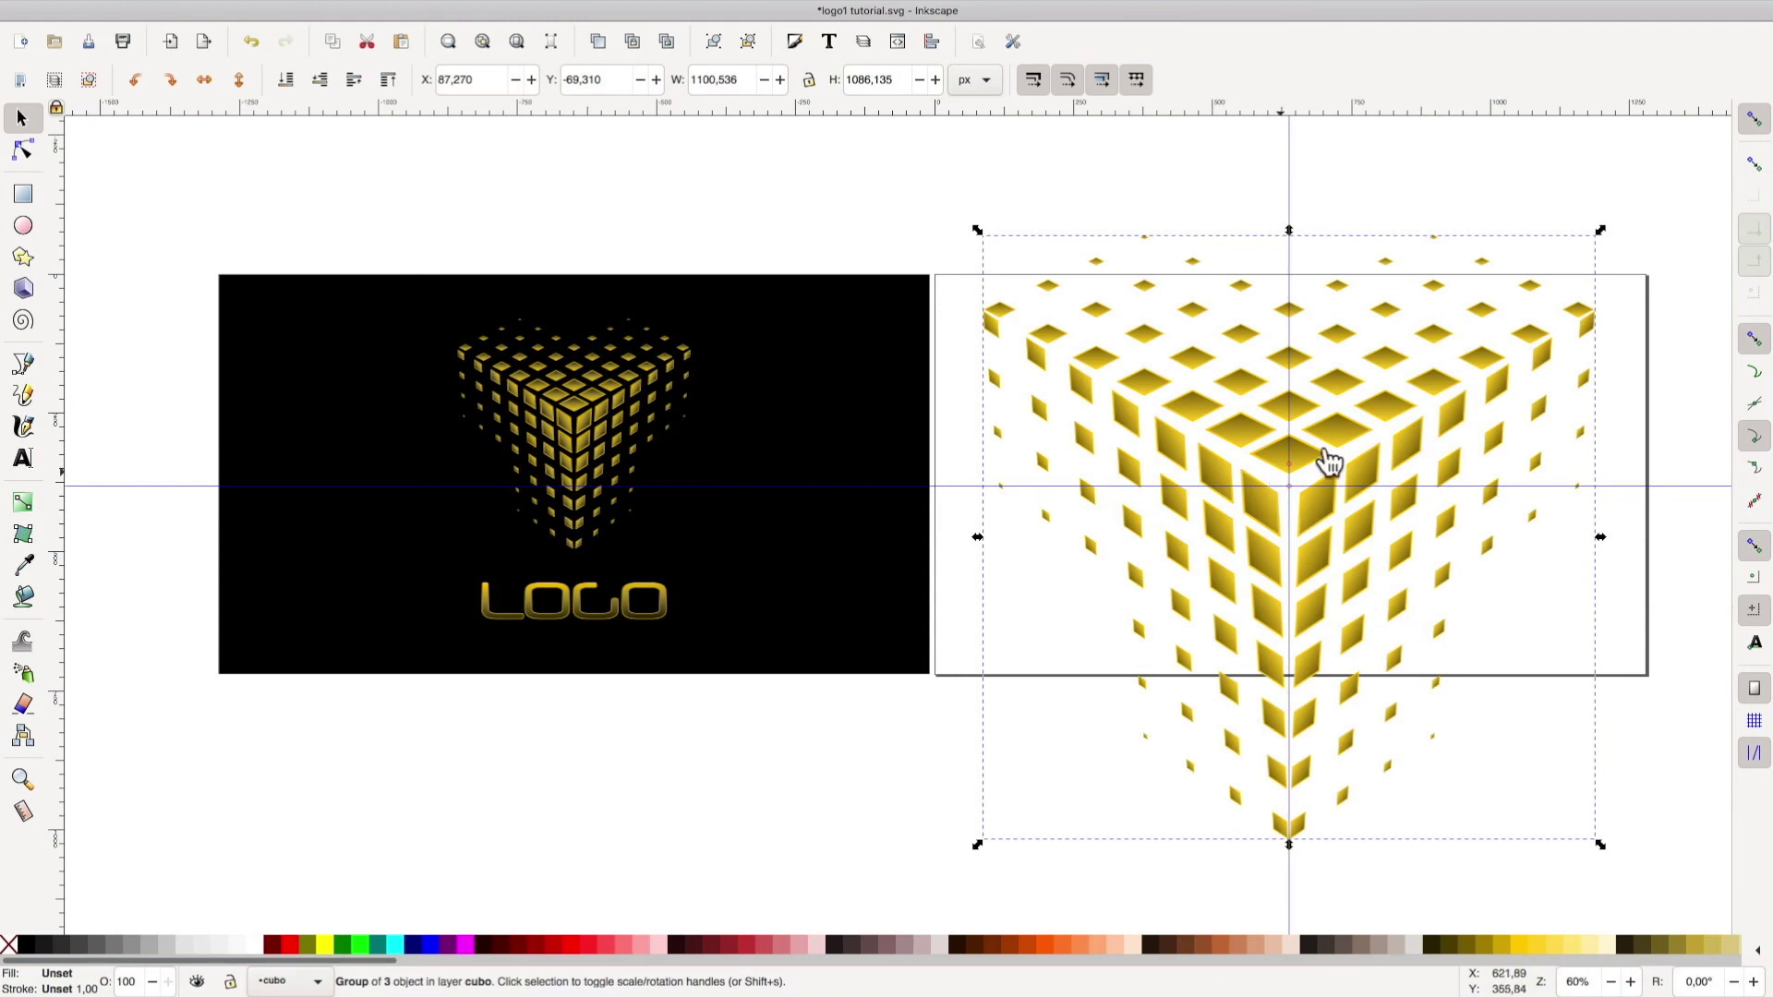
click(1753, 120)
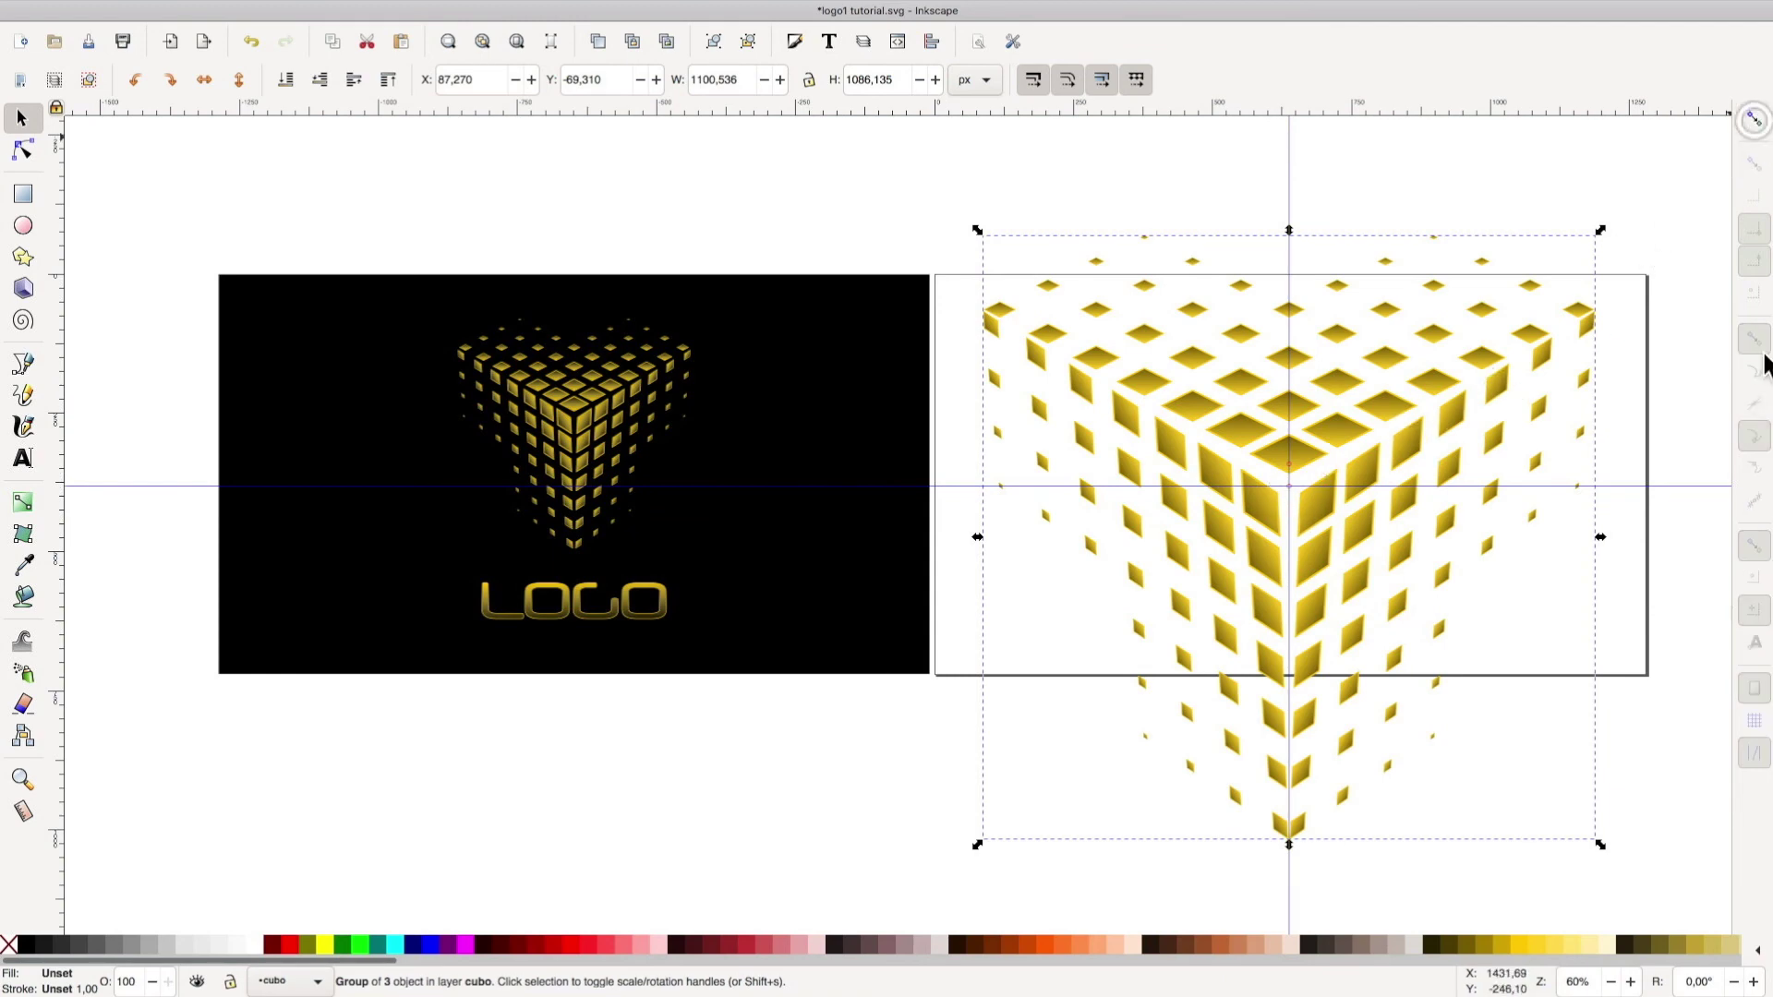
Make the black sfondo background layer visible behind the second page
drag(1567, 192, 1477, 189)
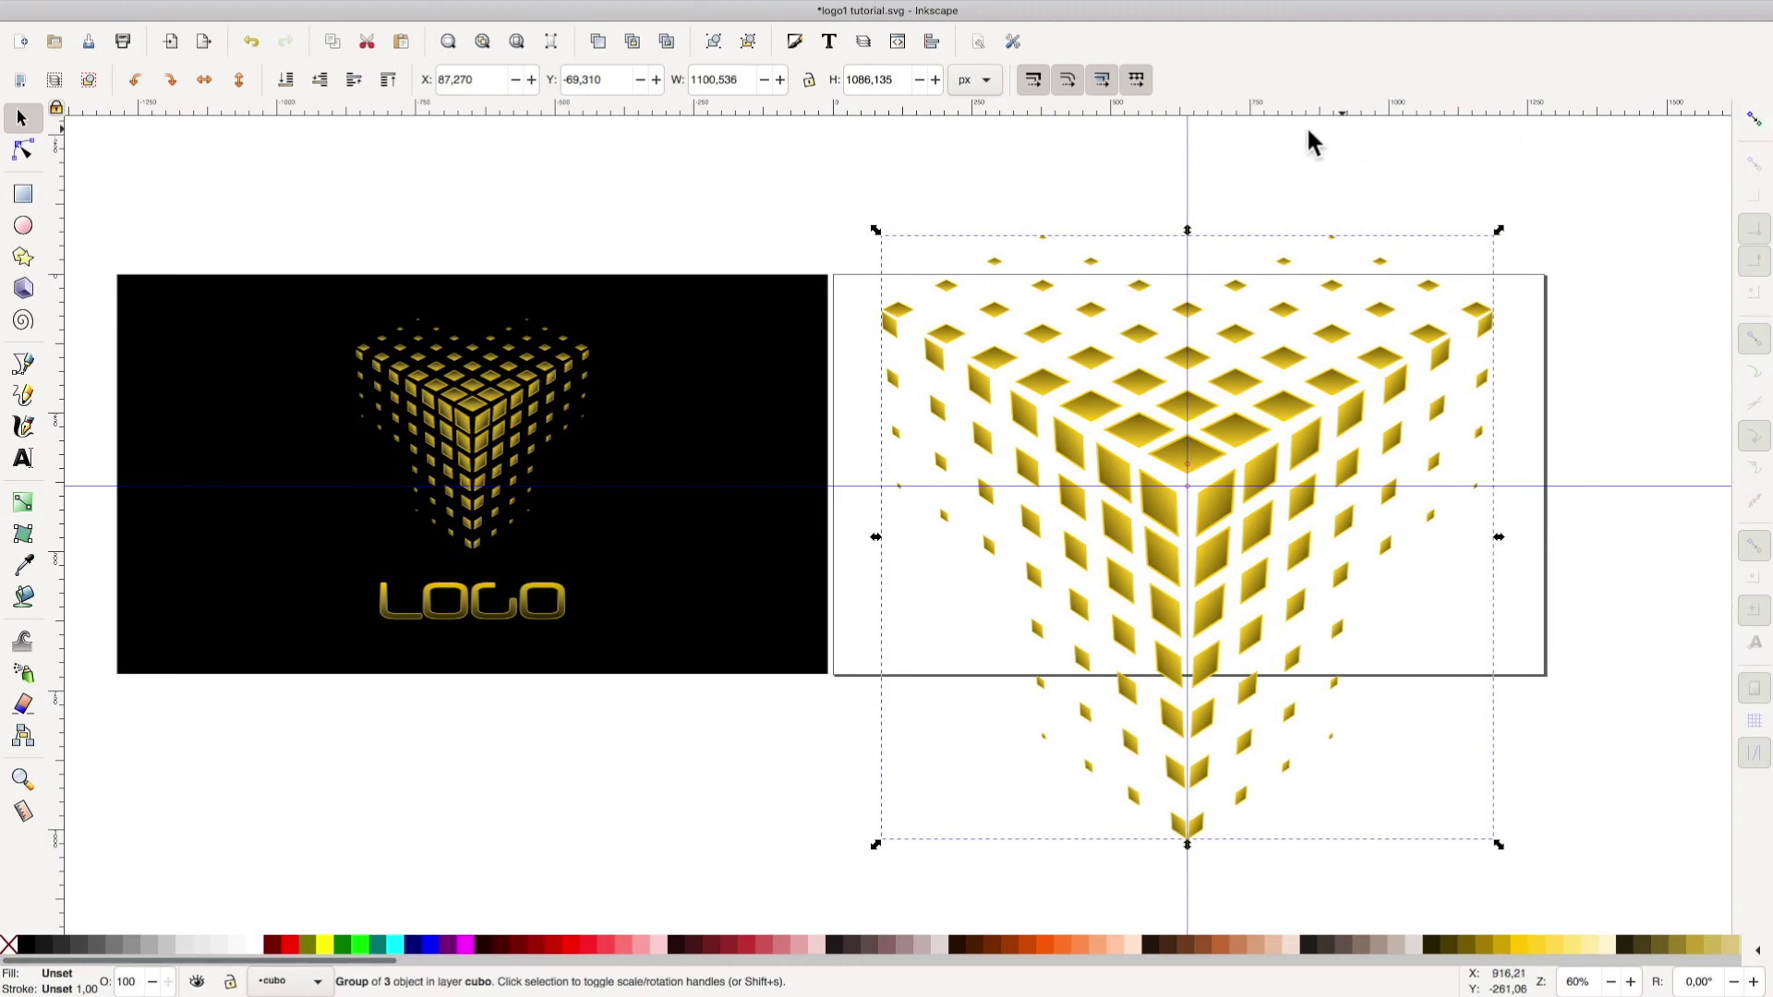
click(864, 40)
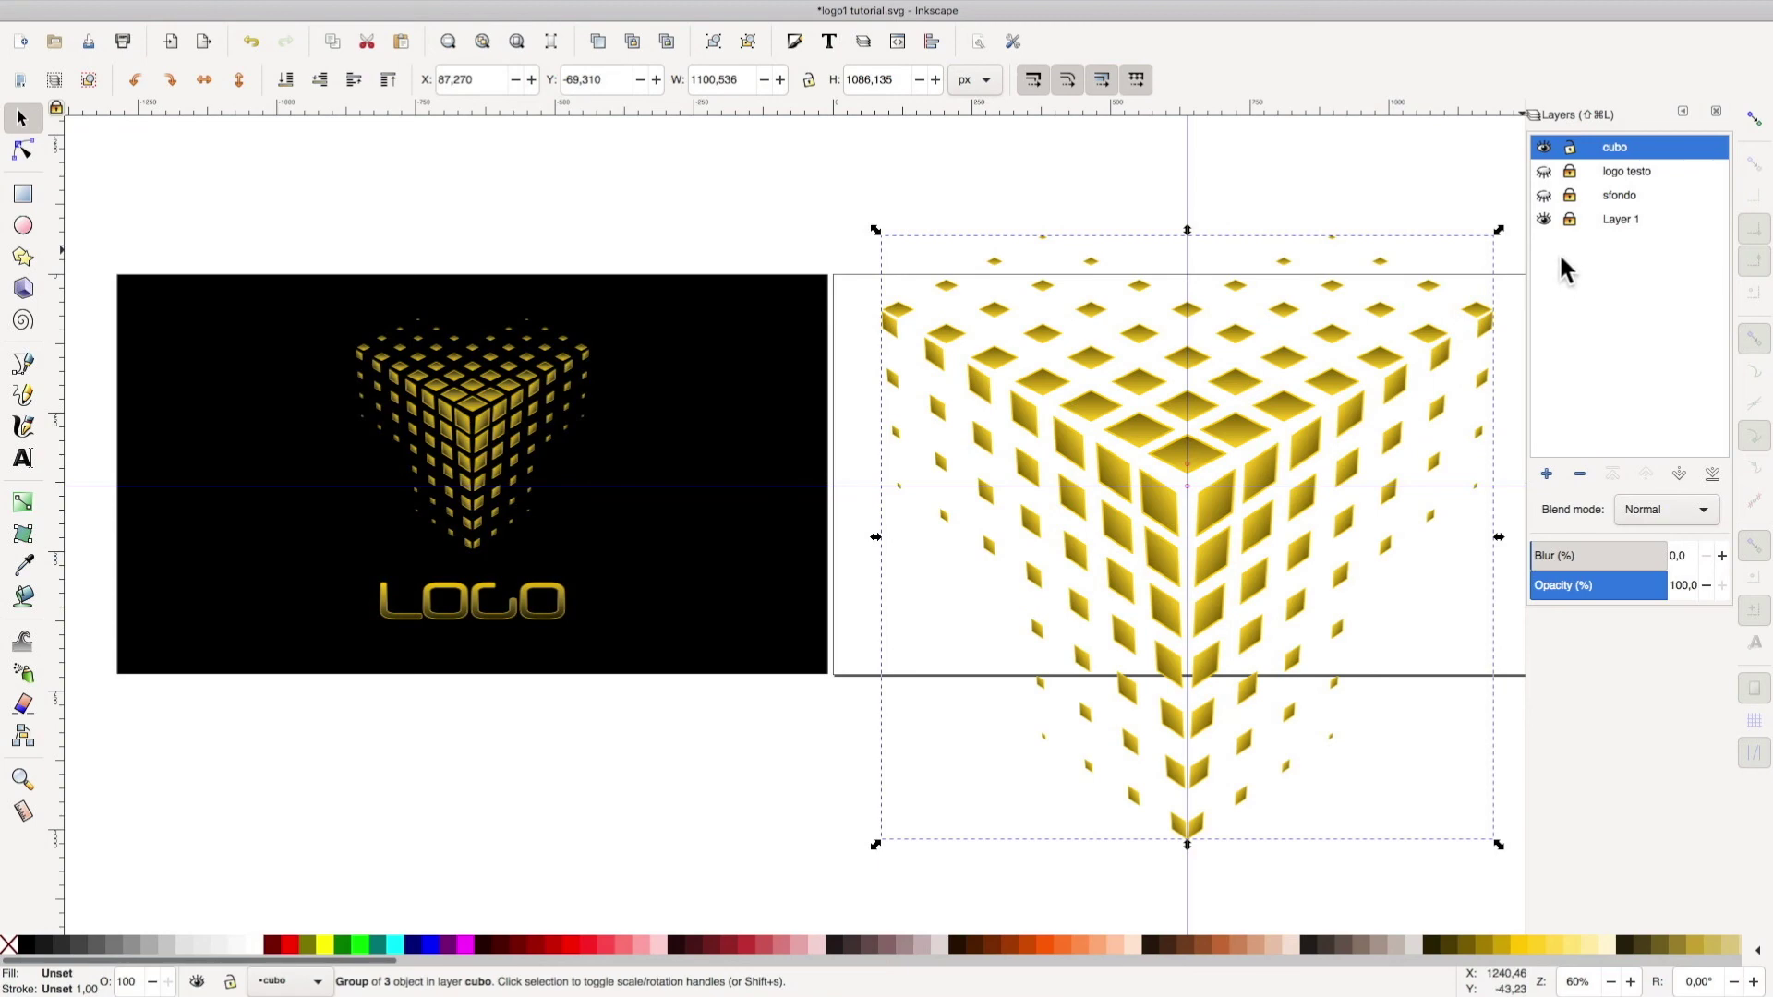
click(1545, 194)
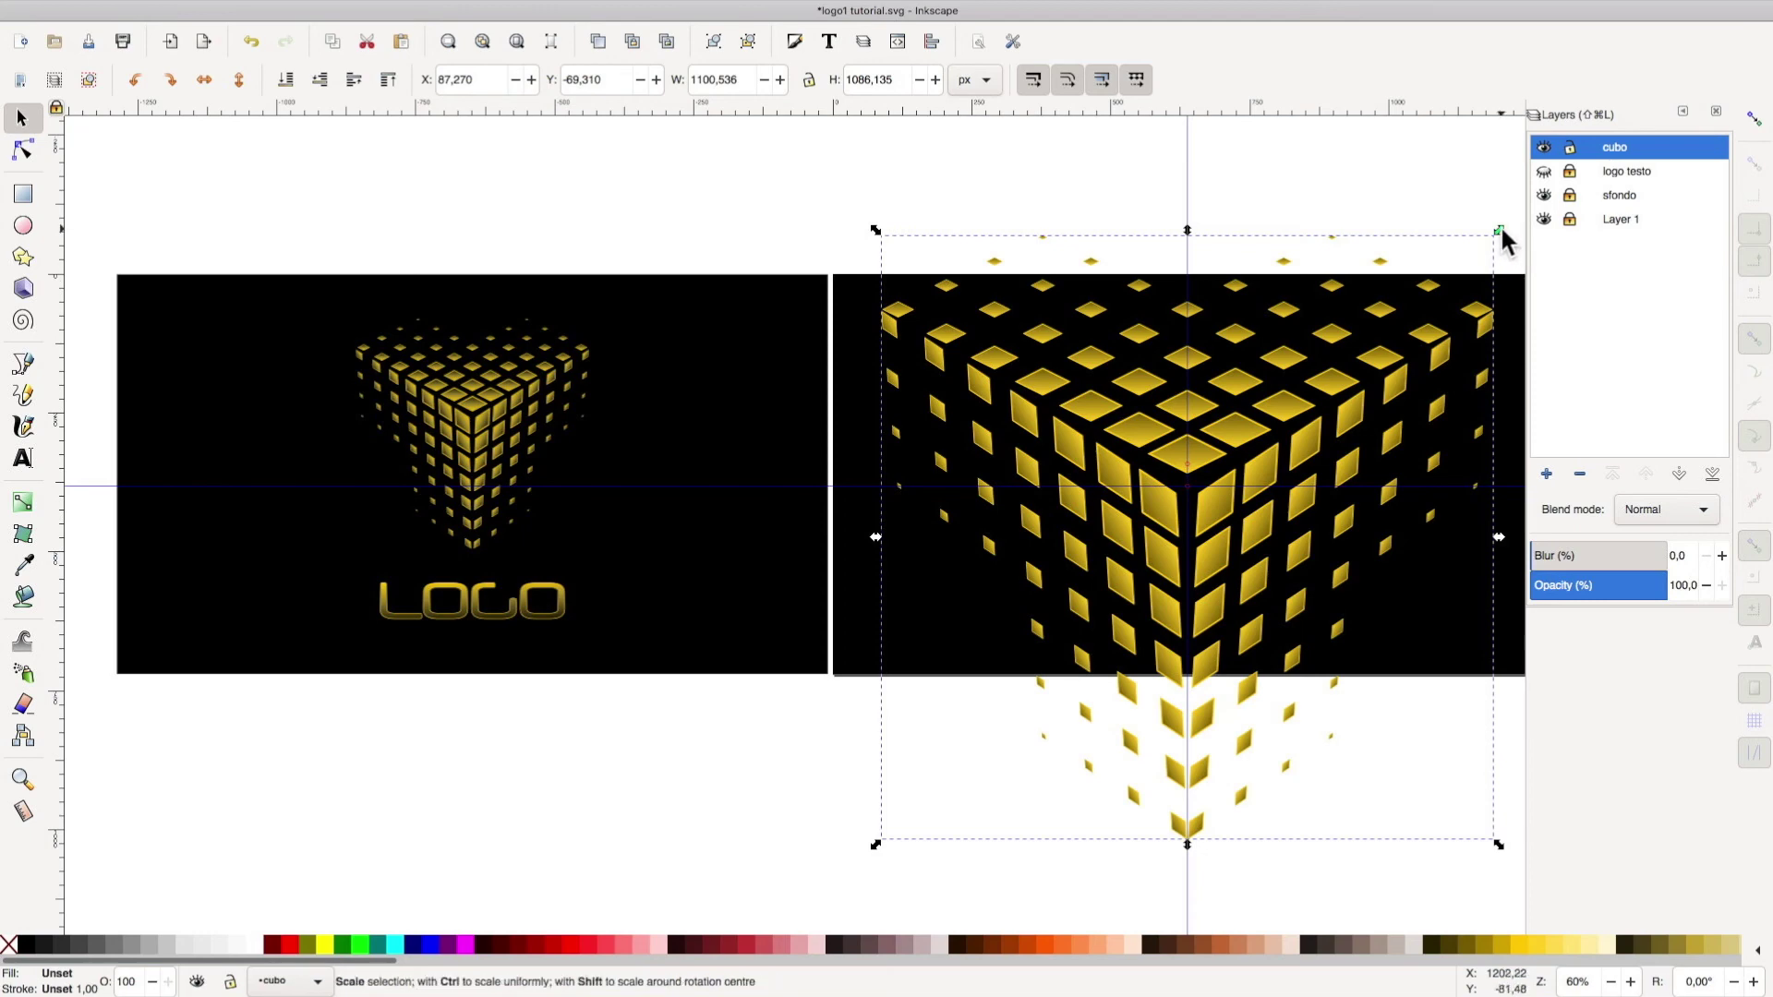
Shrink the cube group around its centre to about 389 × 384 px
drag(1500, 231, 1318, 428)
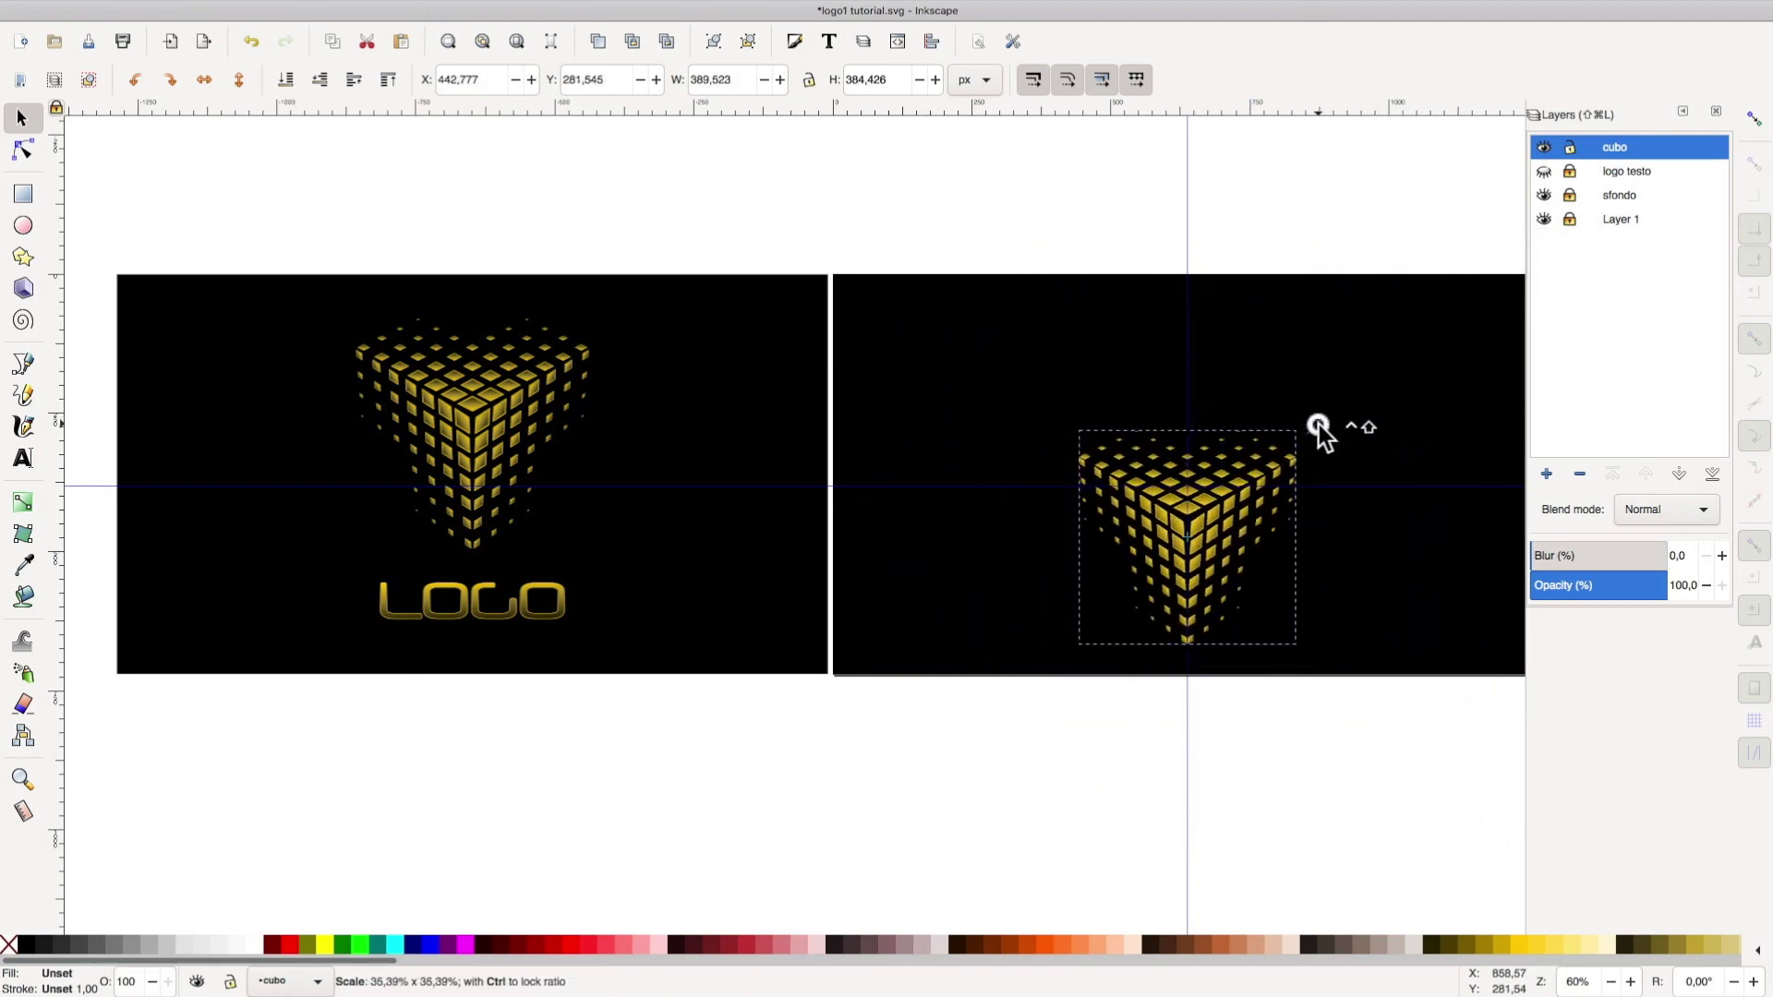
drag(1197, 571, 1205, 441)
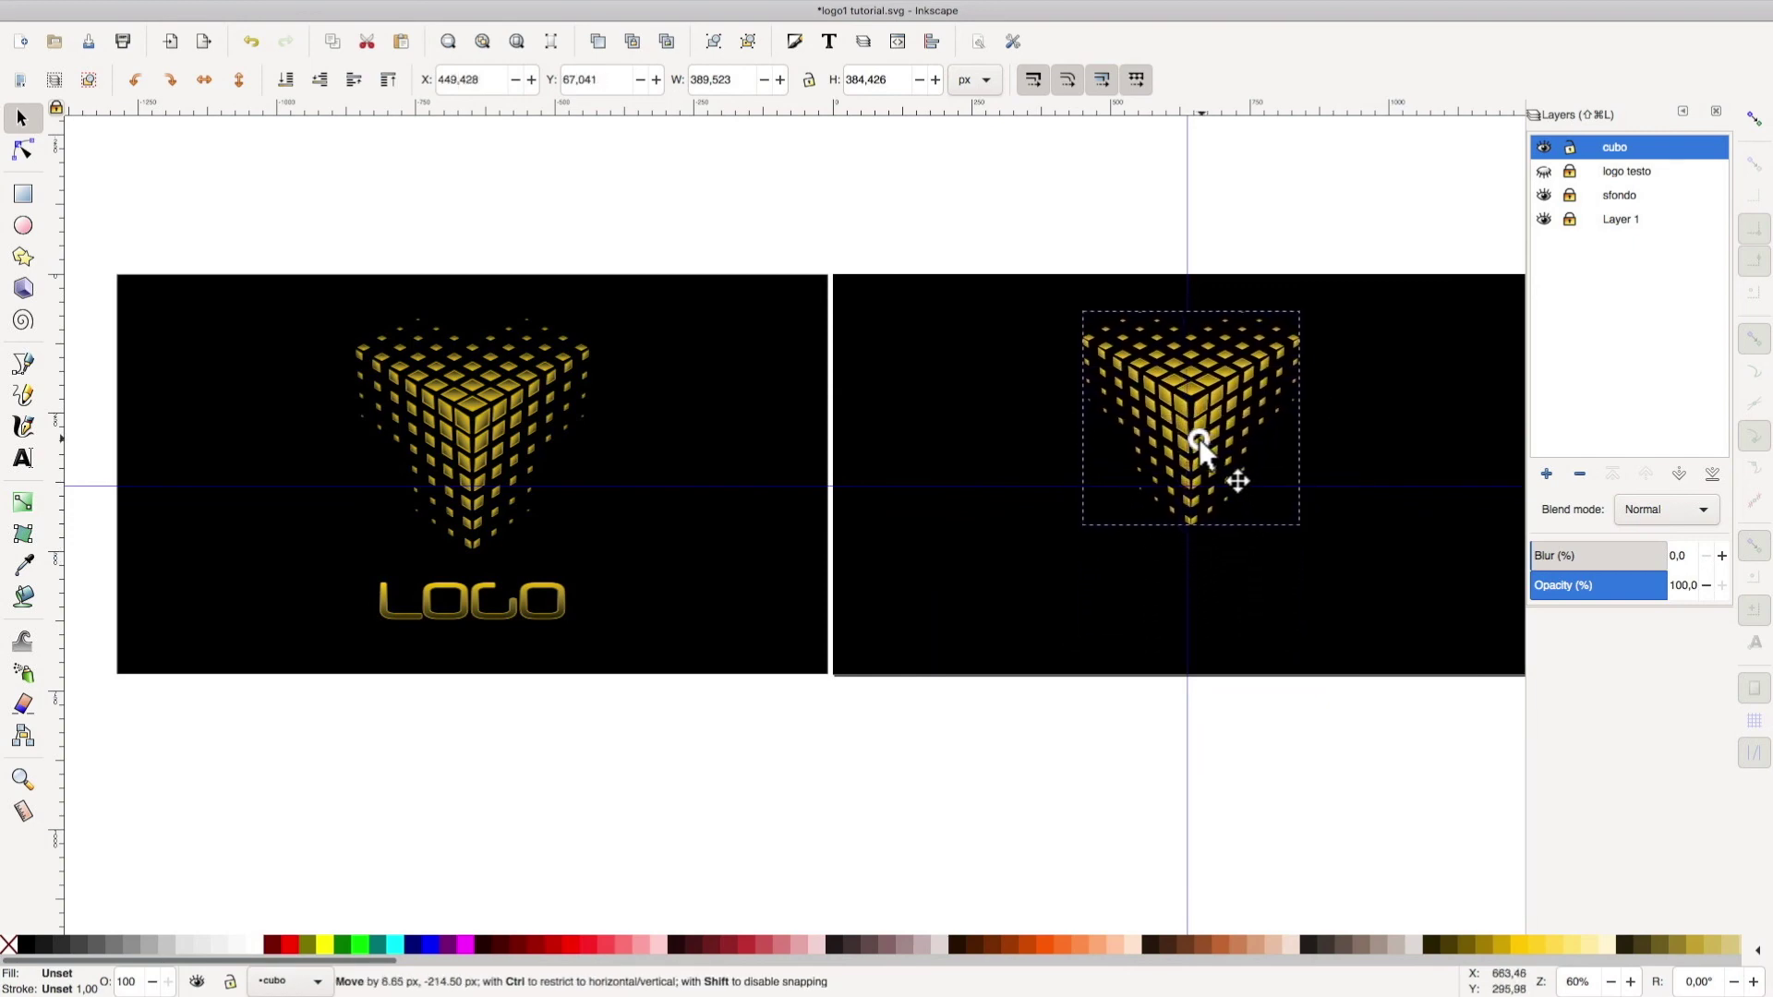
drag(1205, 437, 1199, 438)
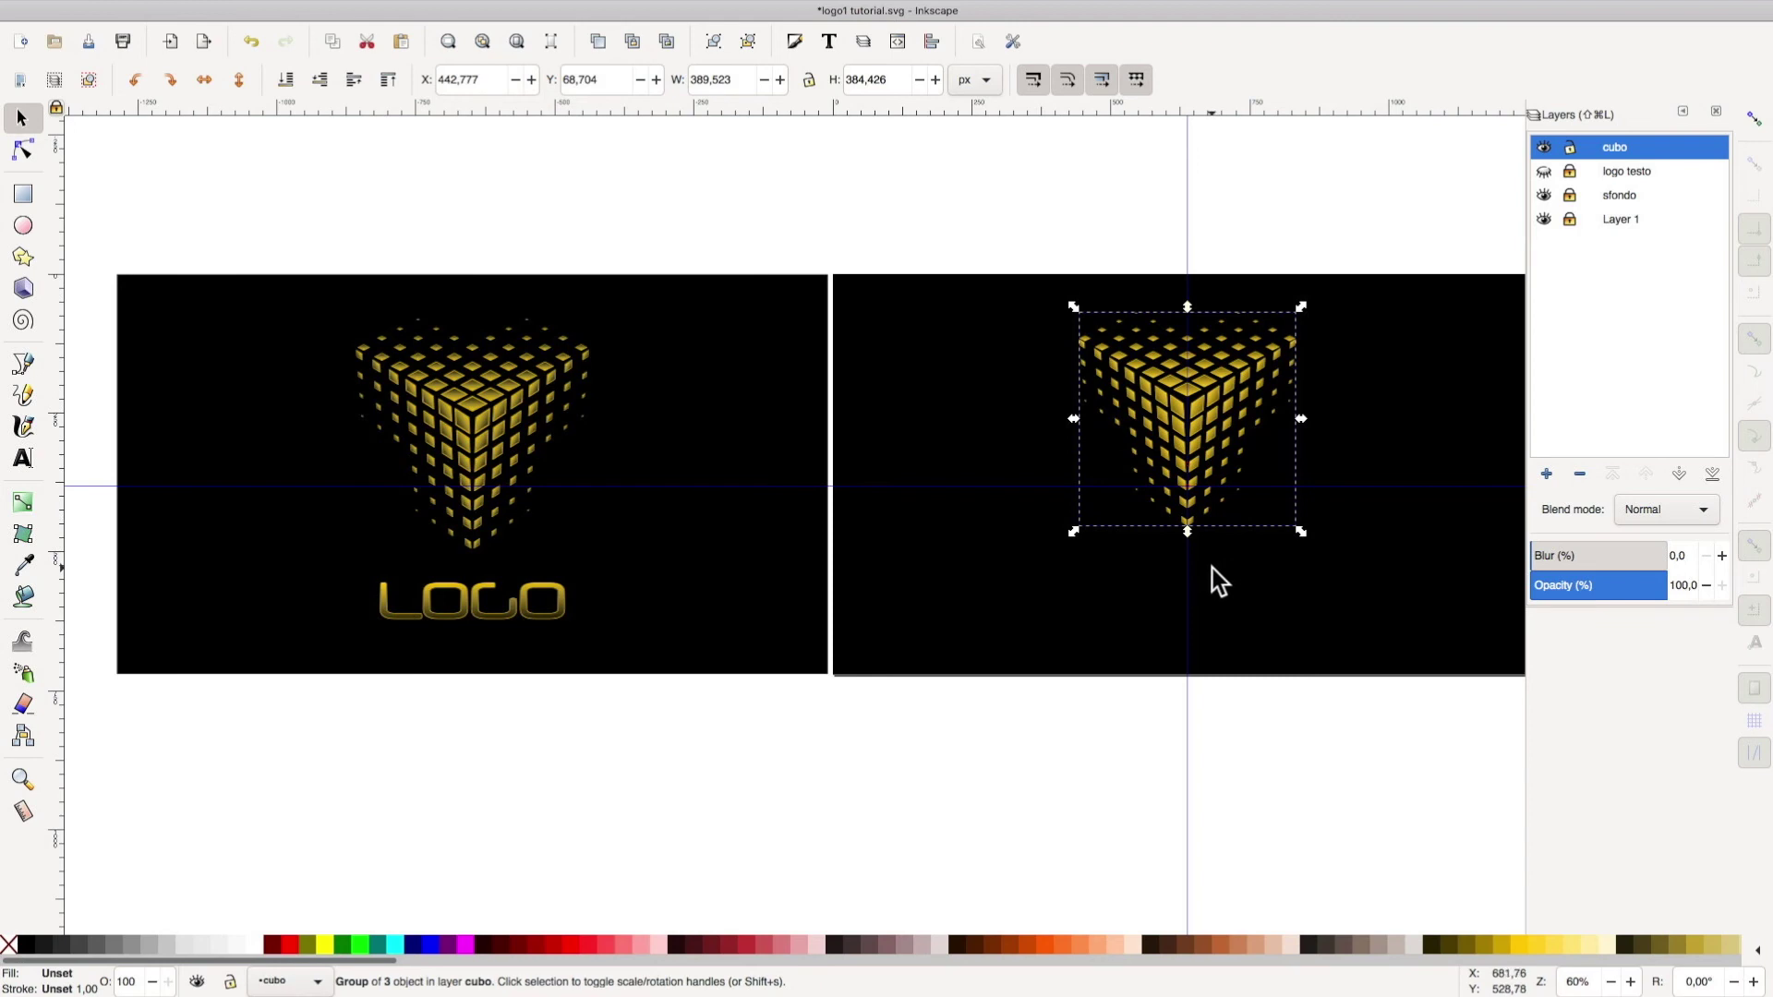
ctrl+scroll(1225, 589, up, 1)
ctrl+scroll(1225, 589, up, 1)
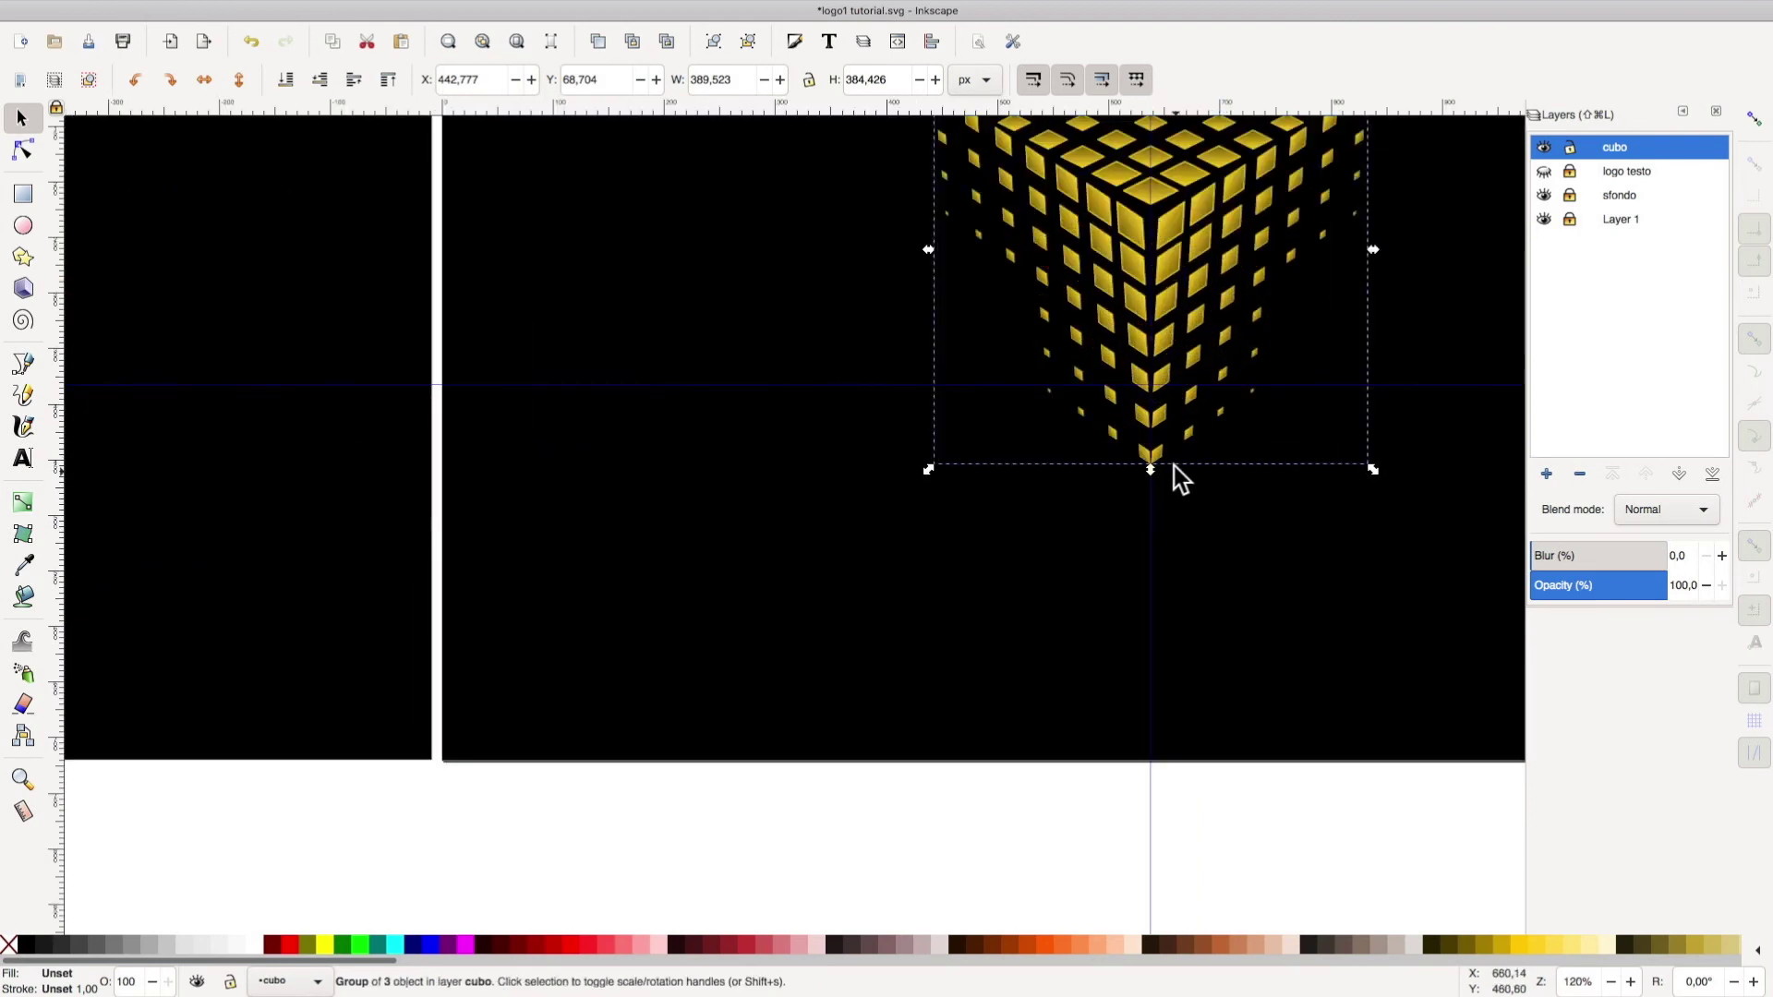
With snapping on, place the cube at the guide near the page's top centre, then lock cubo
click(1754, 118)
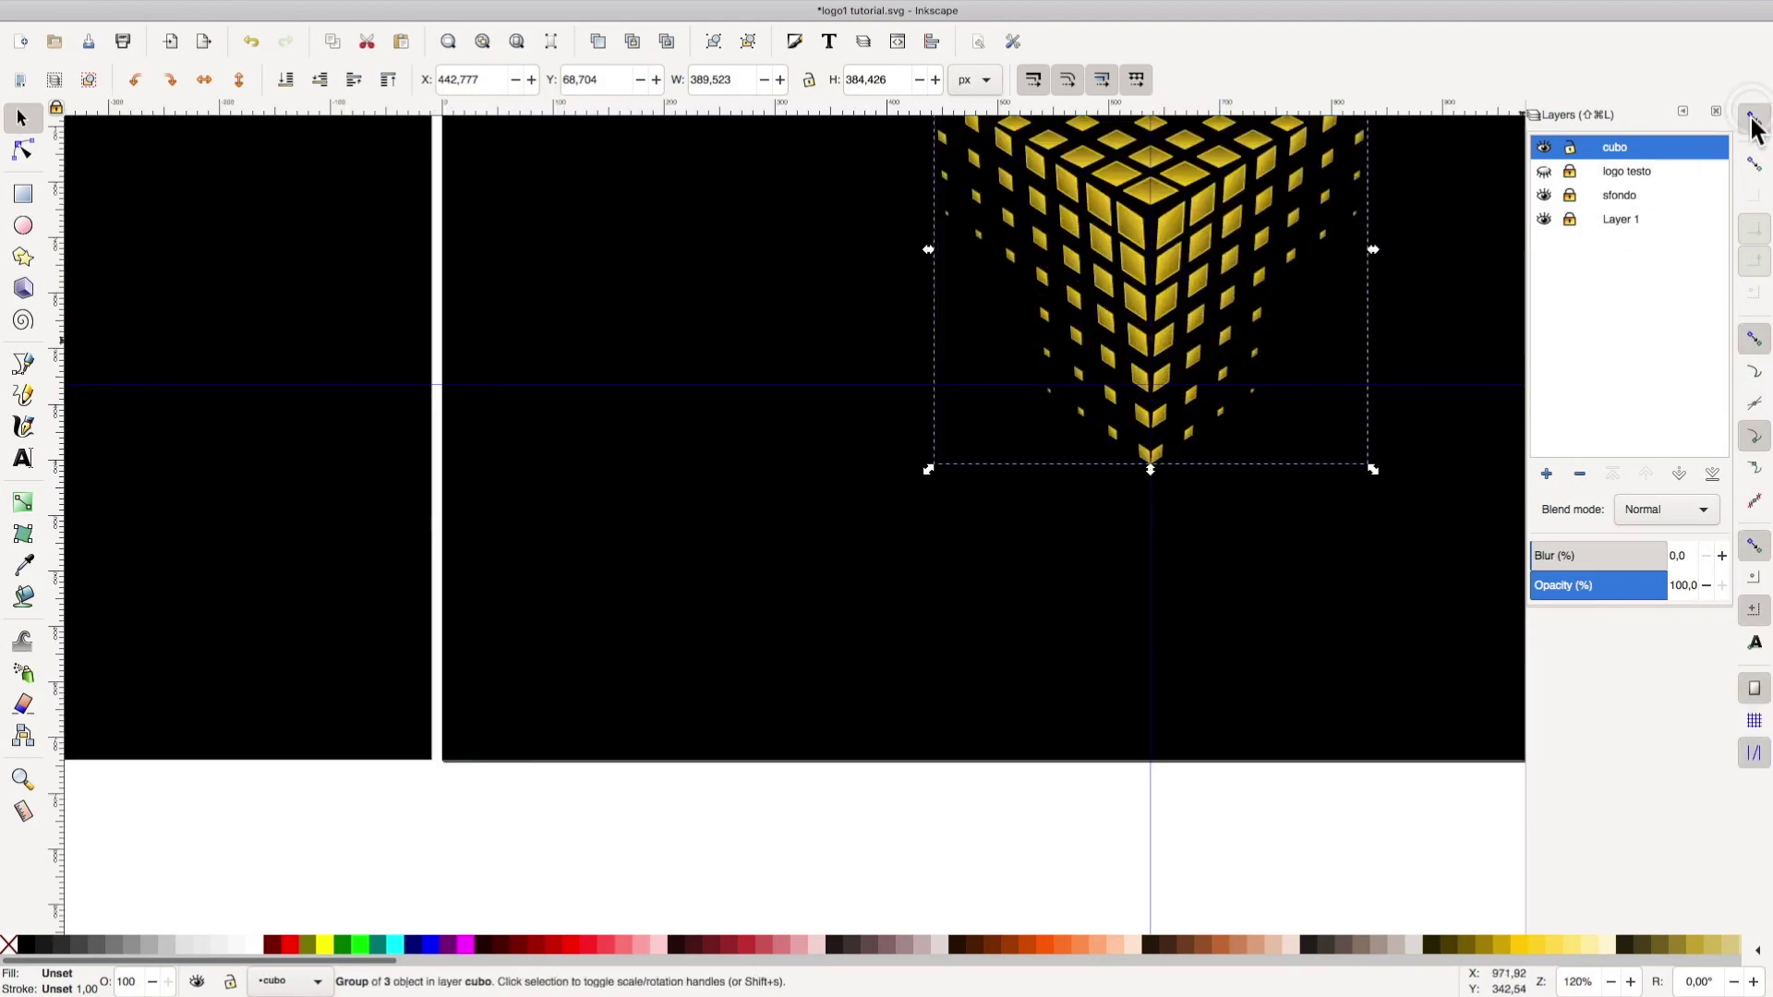
drag(1156, 455, 1168, 374)
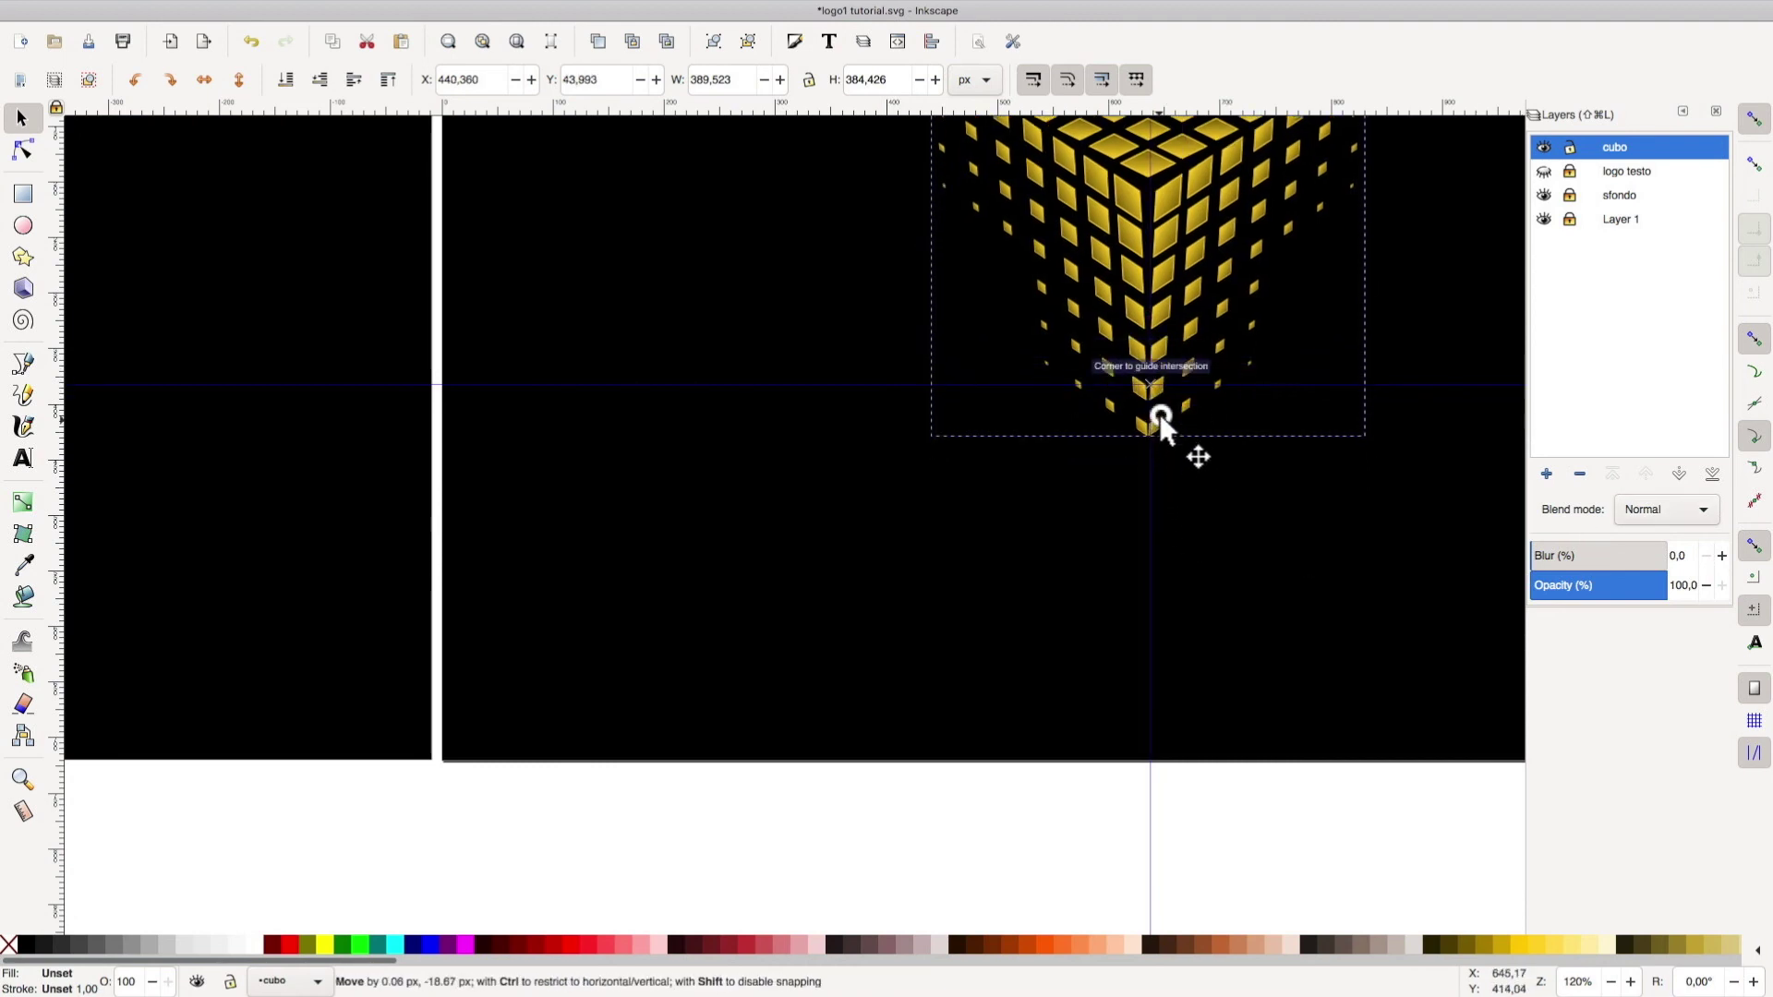
drag(1168, 370, 1177, 356)
scroll(1228, 471, down, 1)
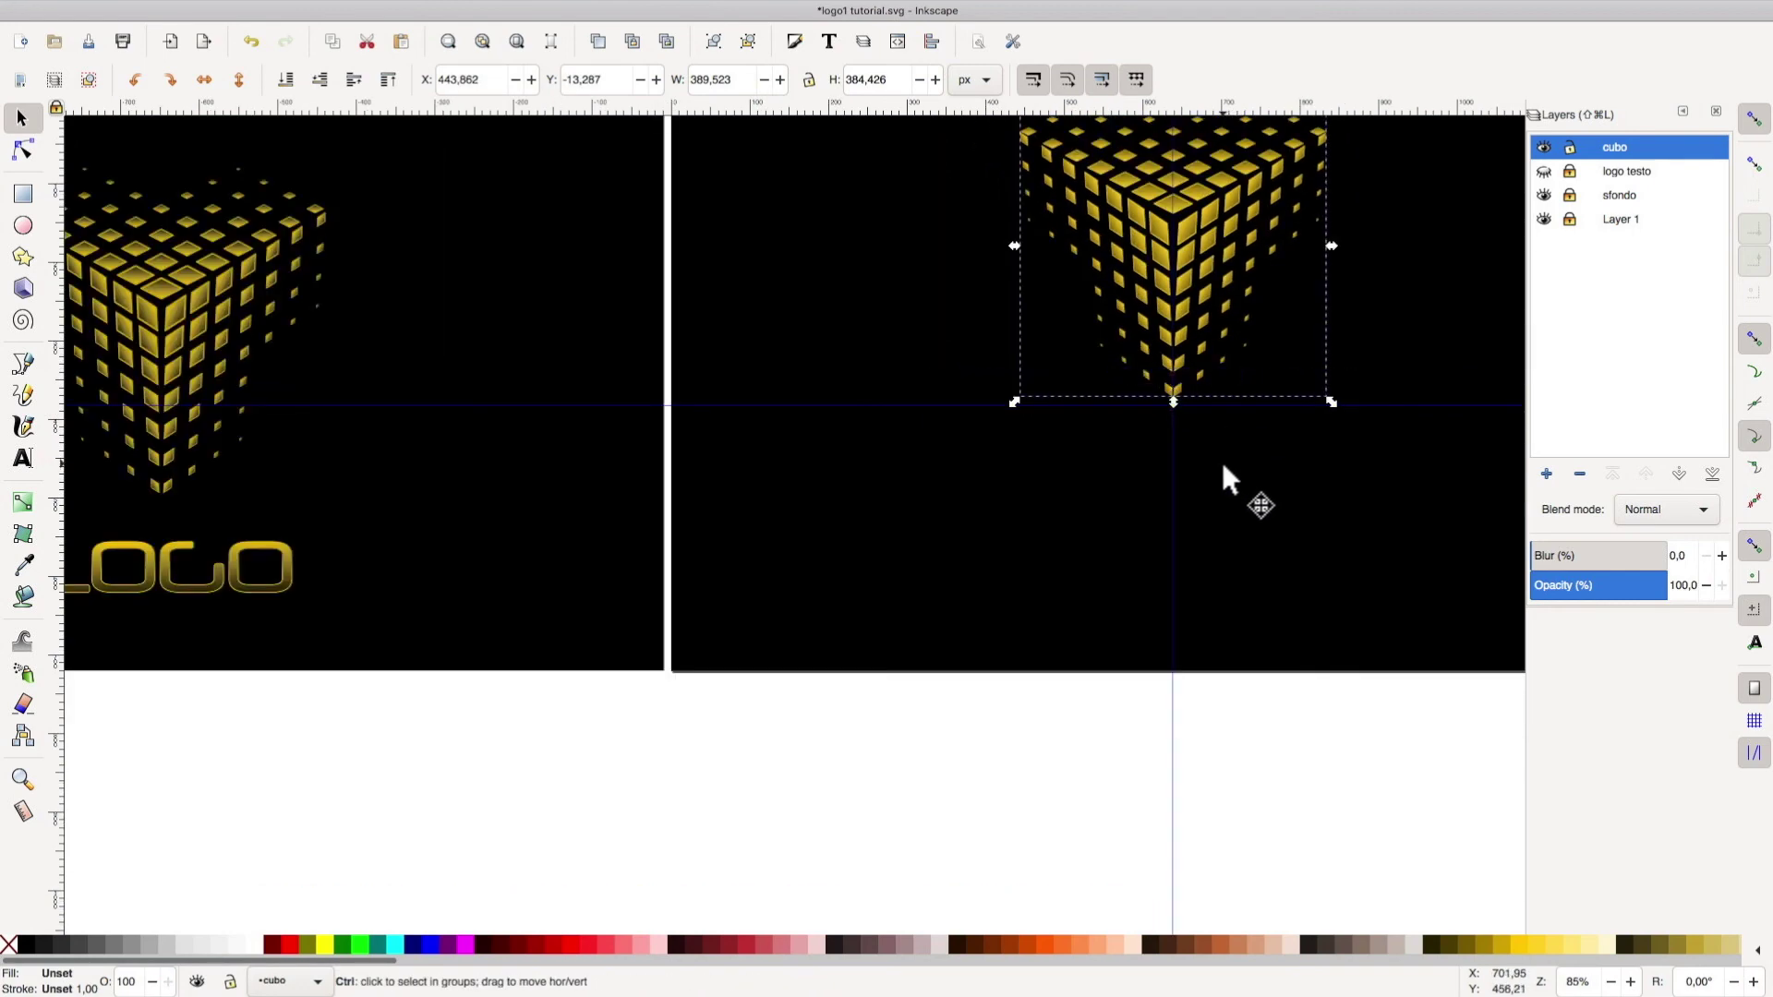
scroll(1229, 478, down, 1)
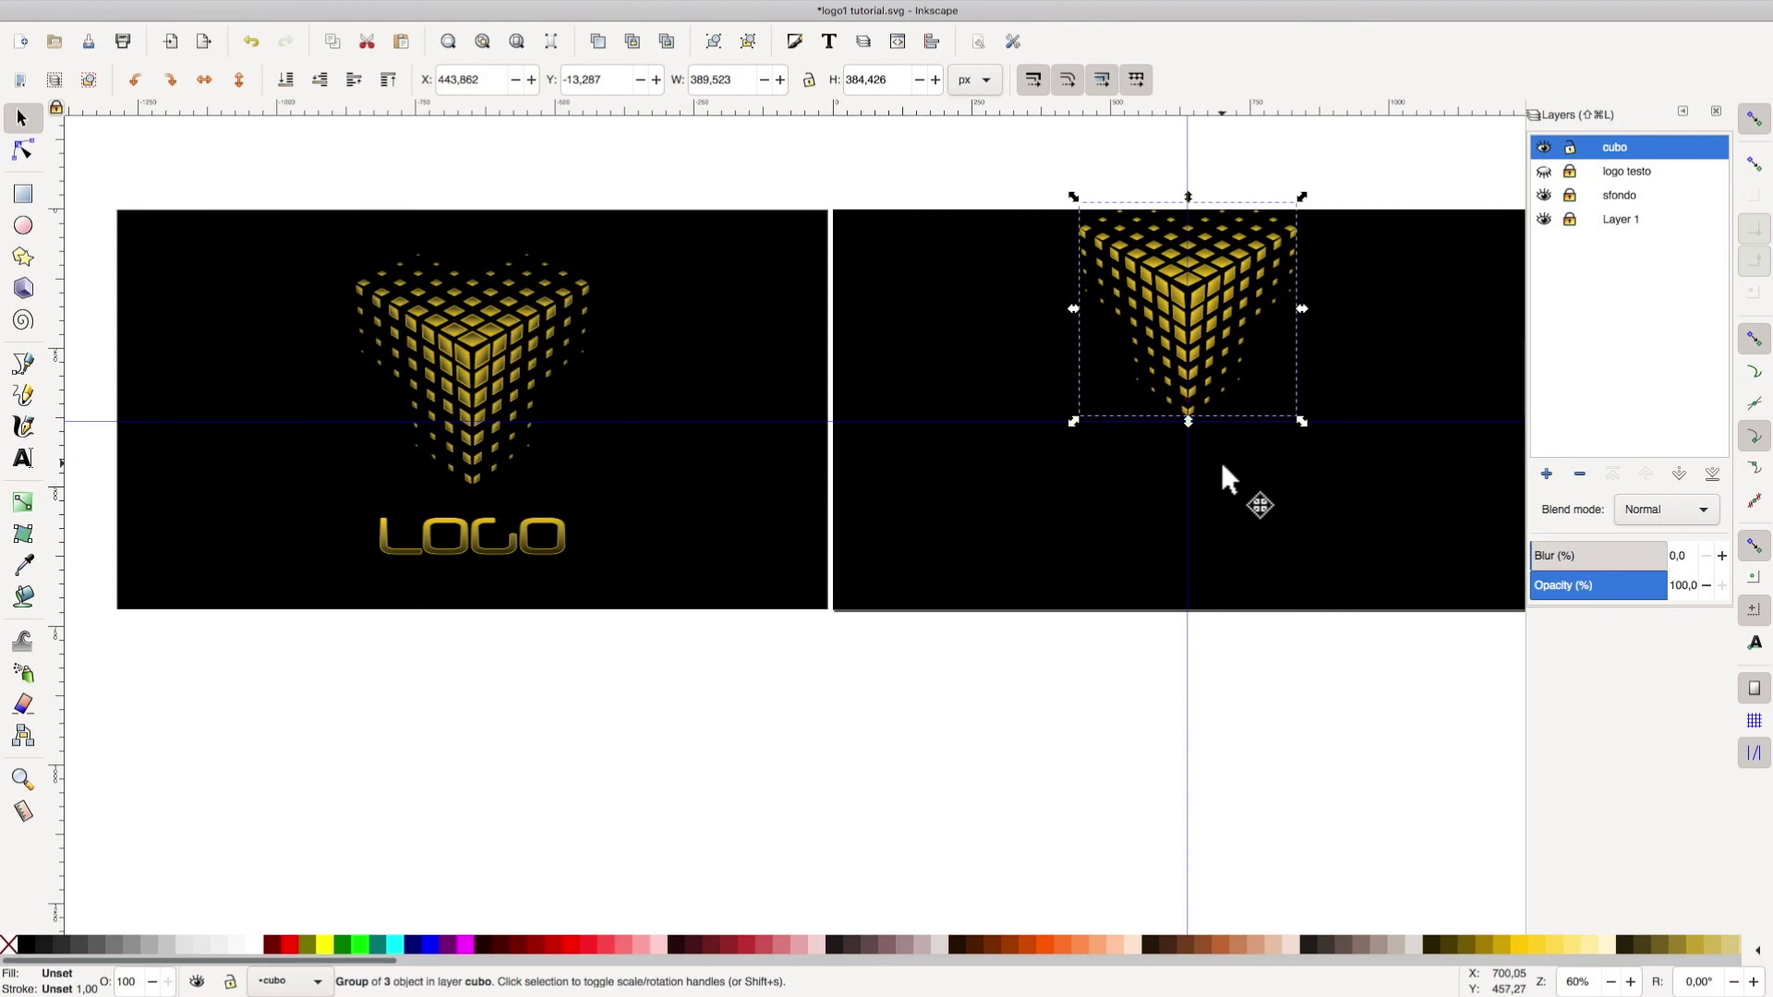
key(shift+Down)
key(shift+Down)
key(shift+Down)
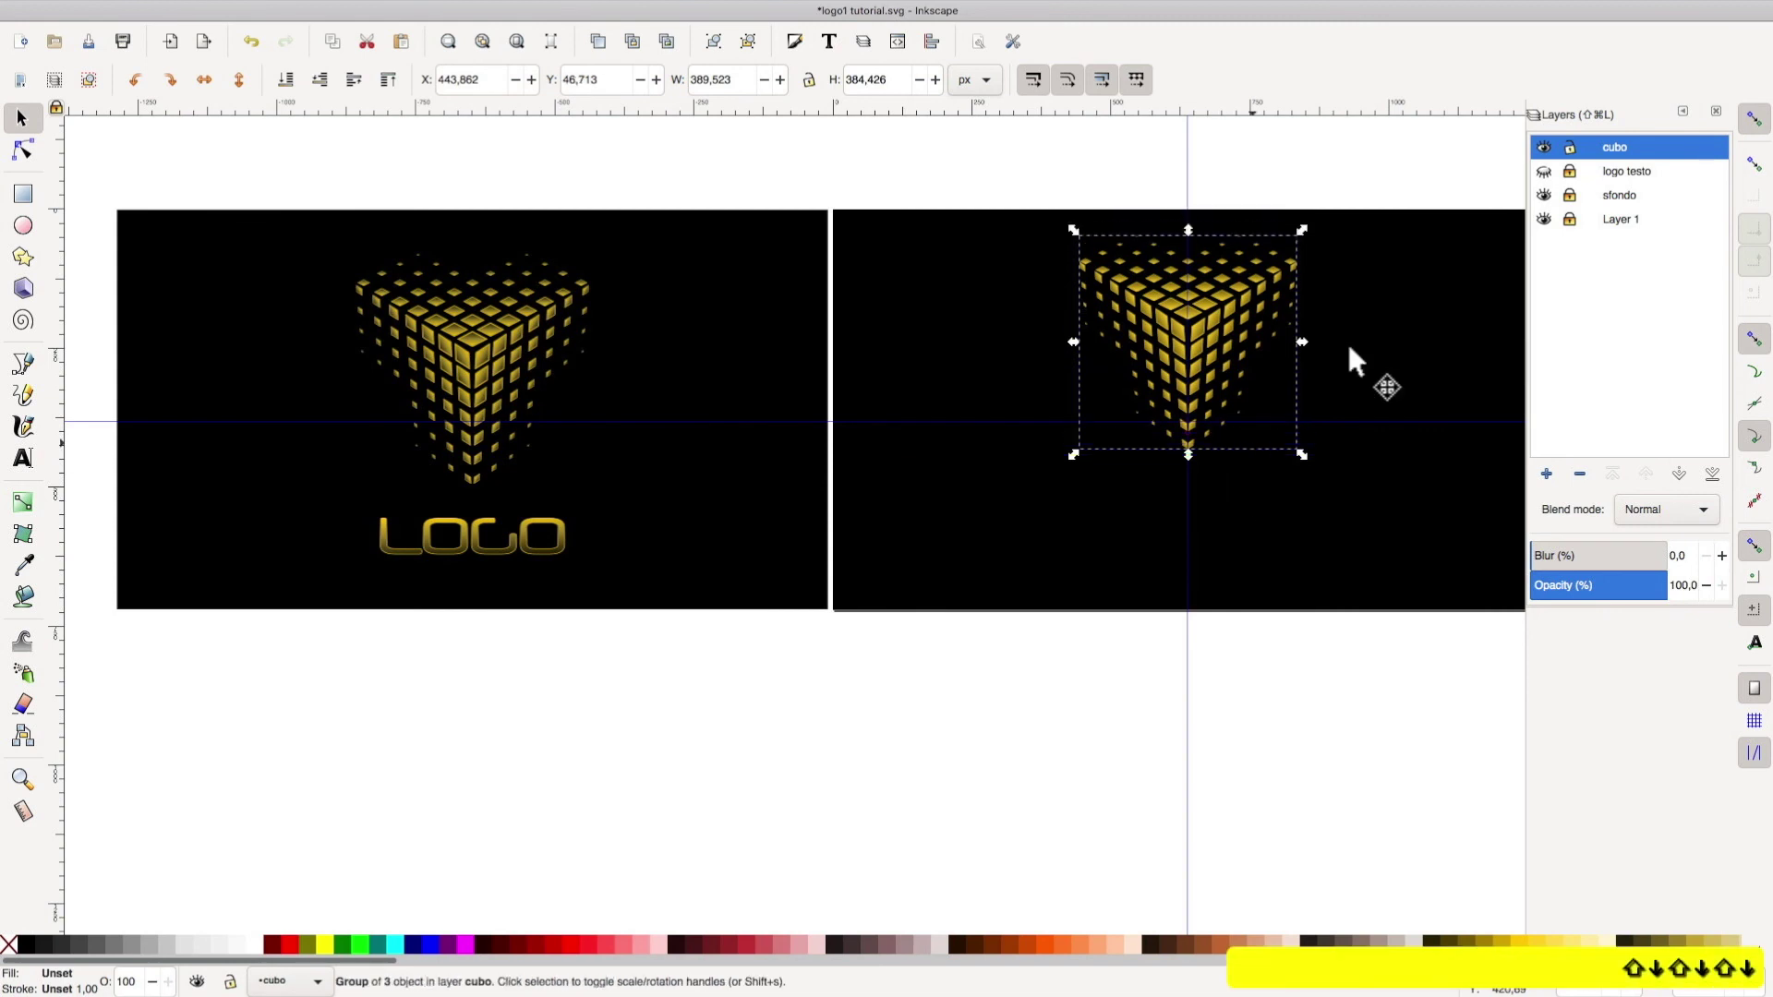
click(1570, 148)
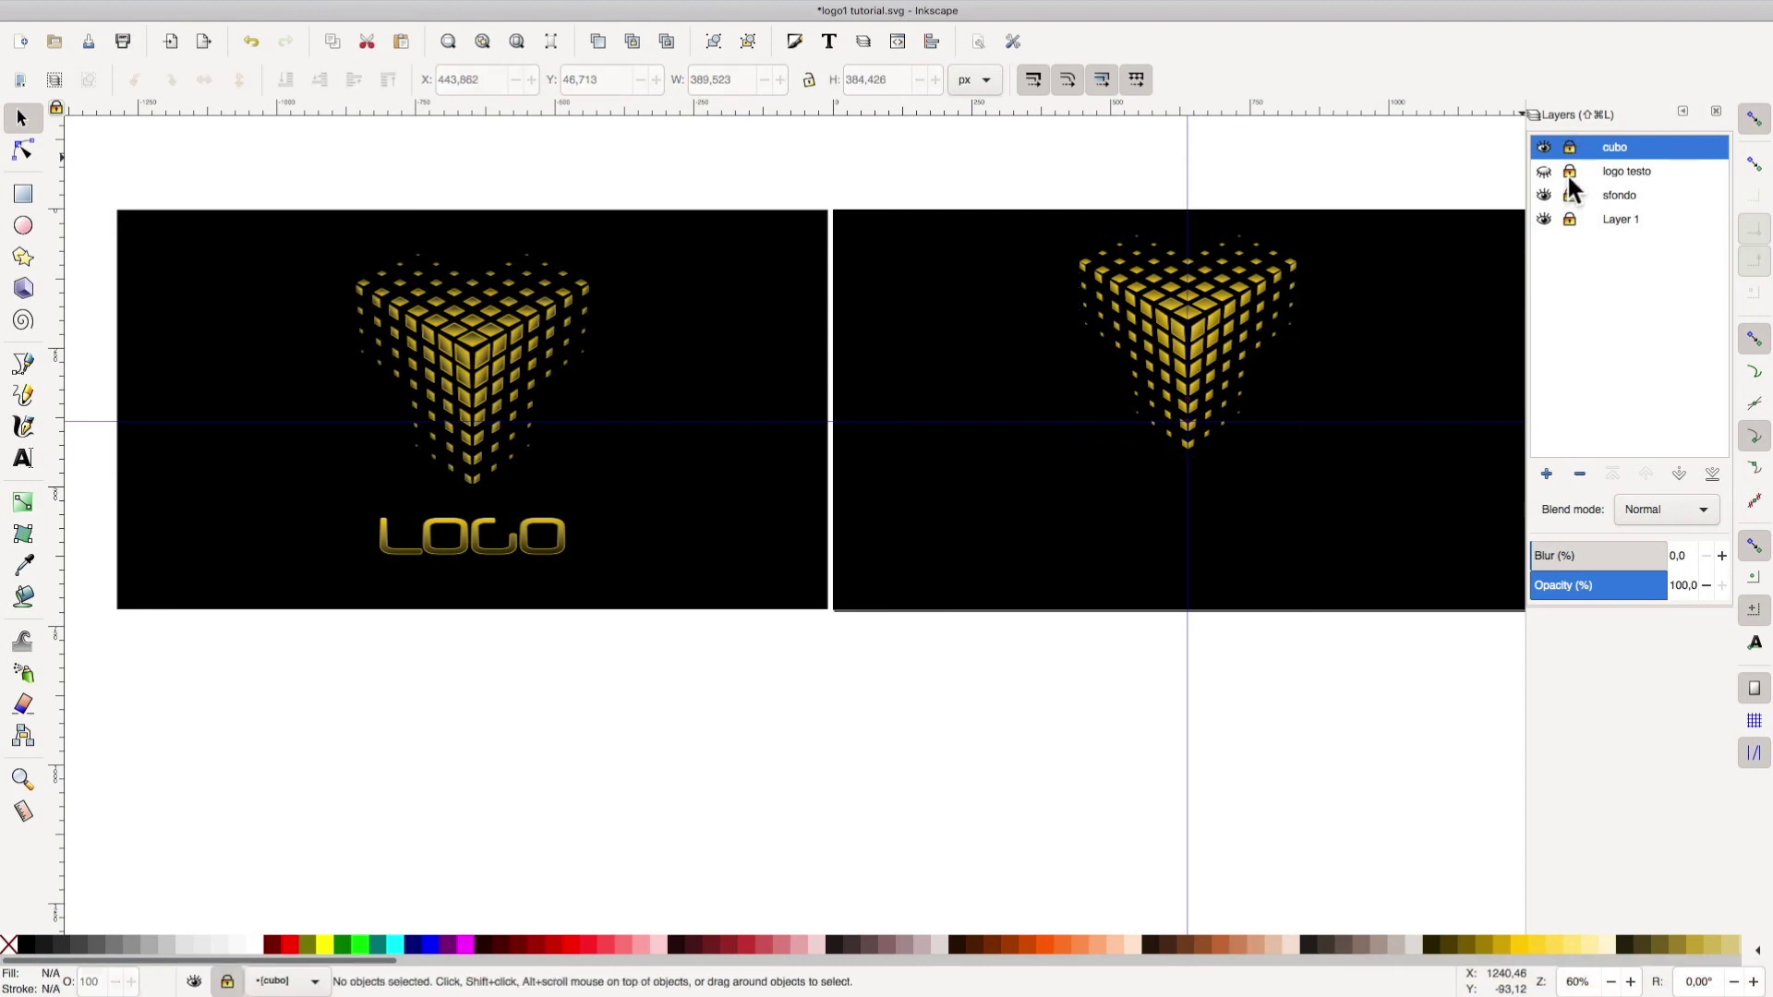
Show, unlock and make current the logo testo layer, with the Text tool active
click(1570, 172)
click(22, 458)
click(979, 778)
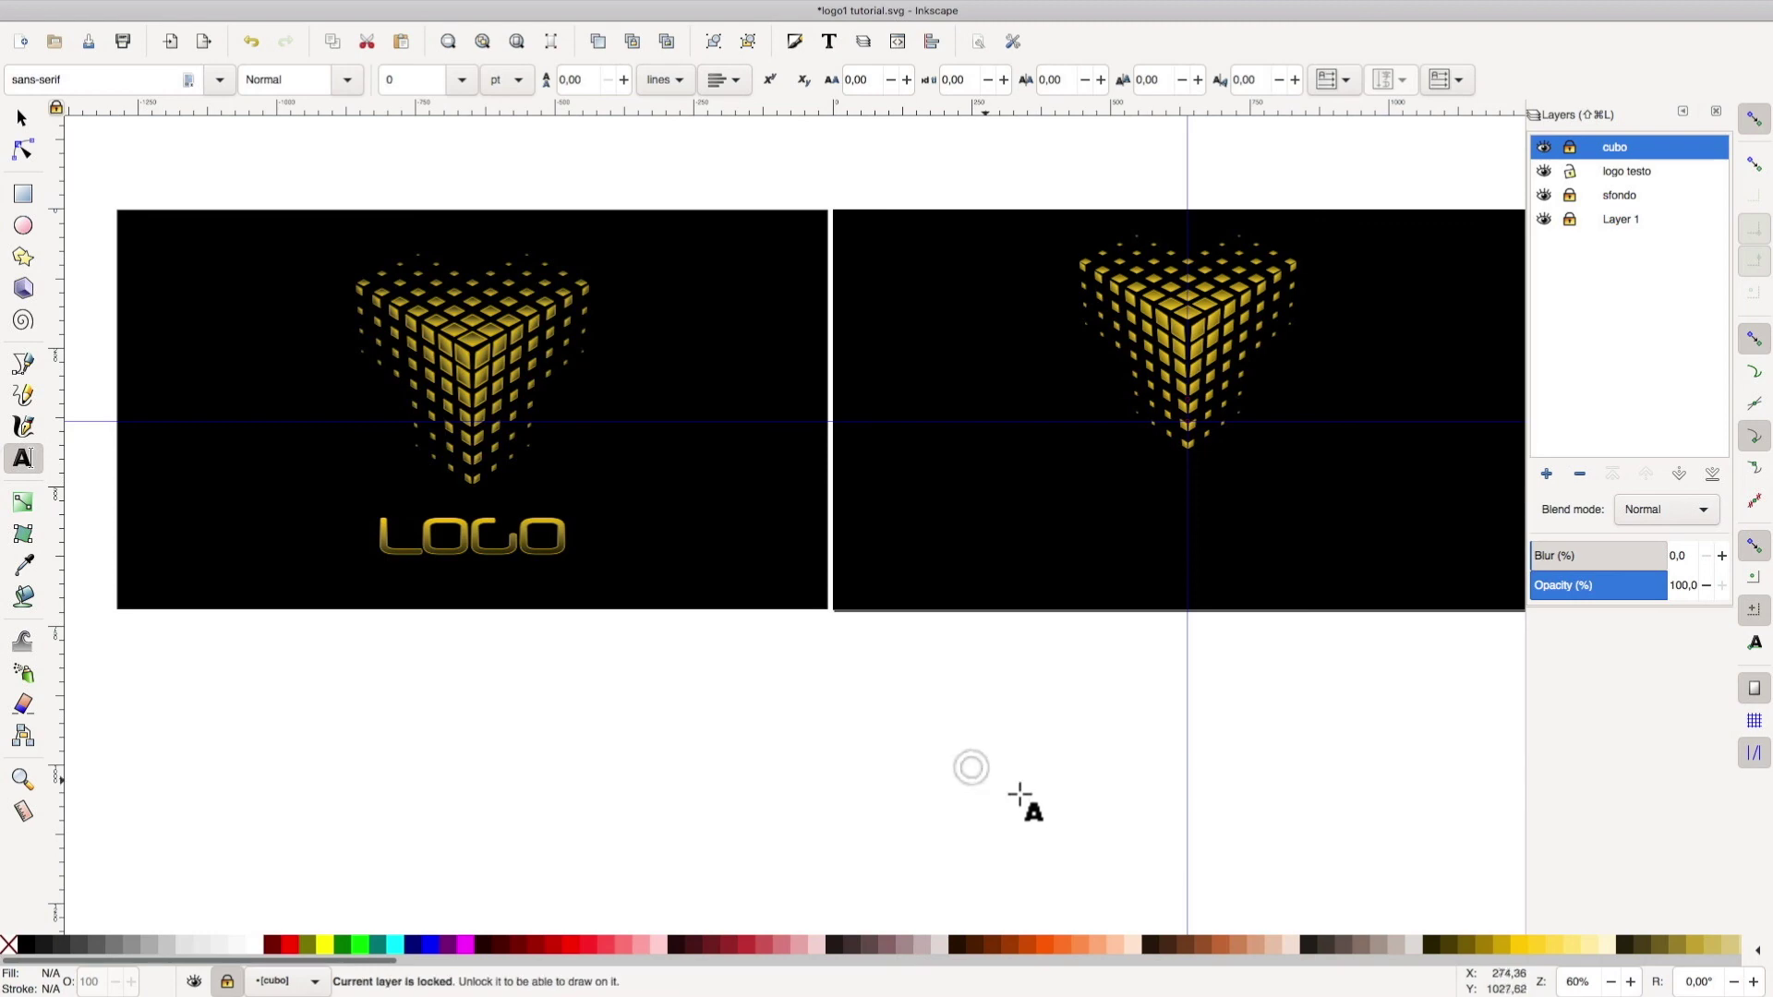
click(1622, 174)
click(956, 706)
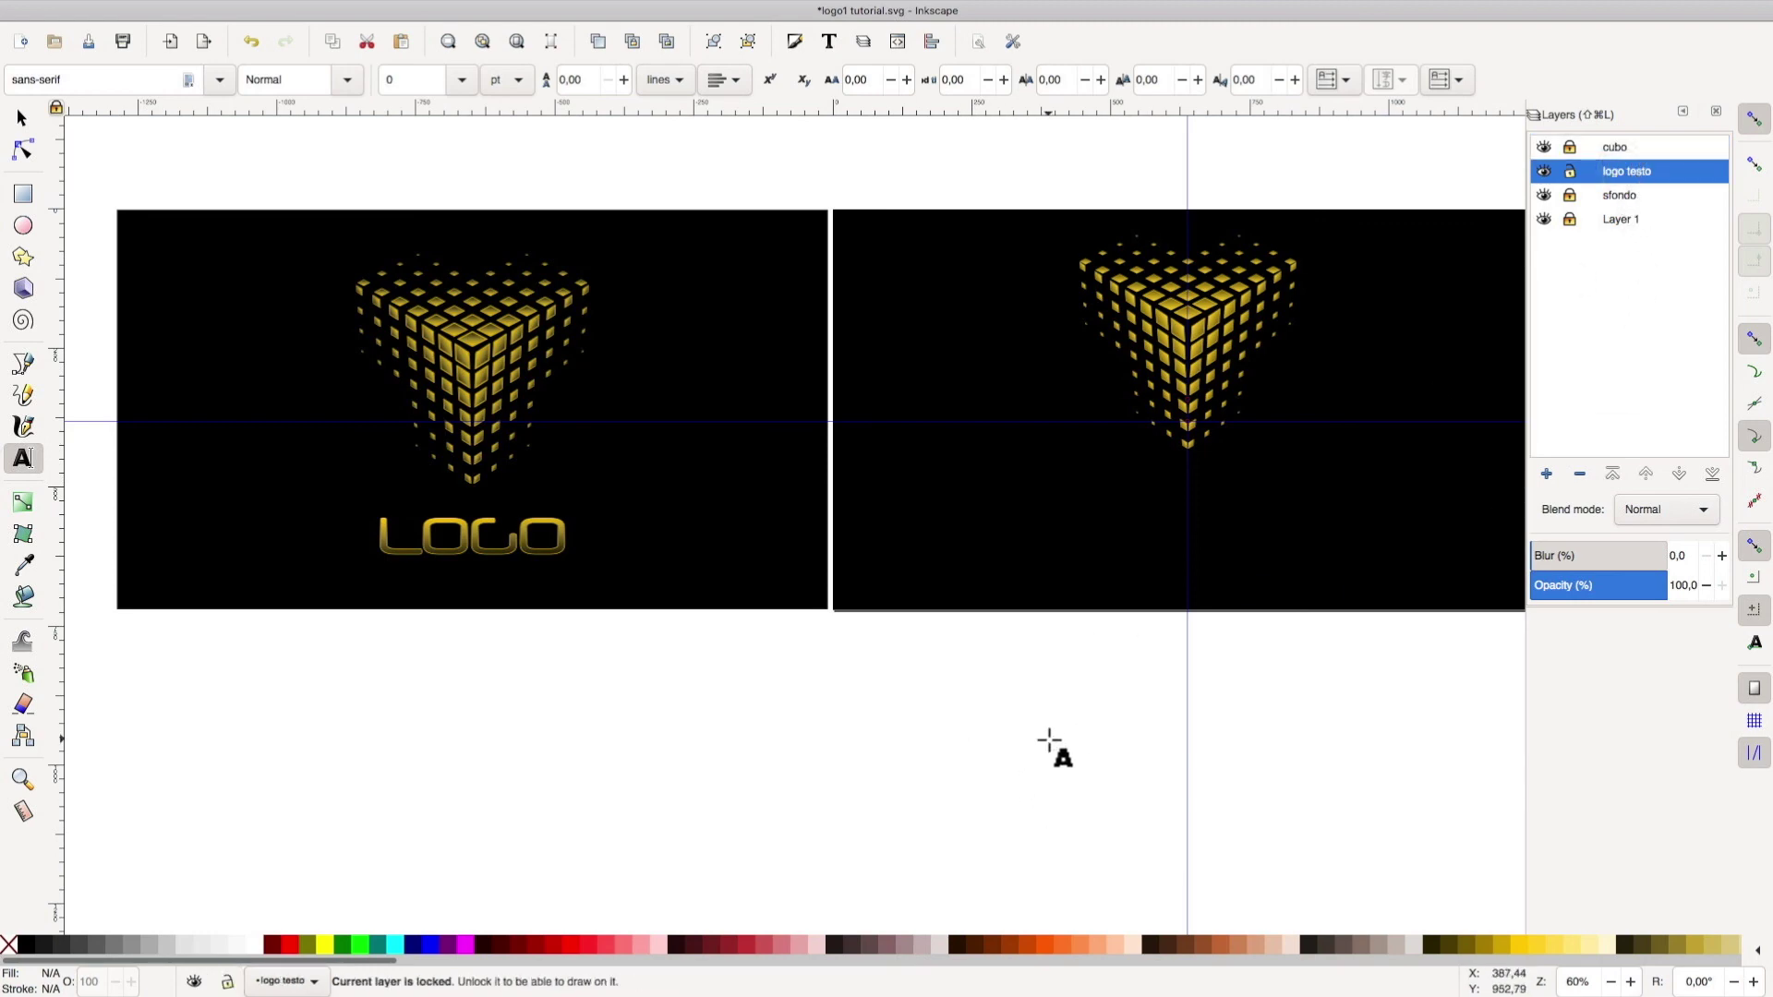
Type 'LOGO' below the pages and enlarge it to about 396 × 109 px
text(LOGO)
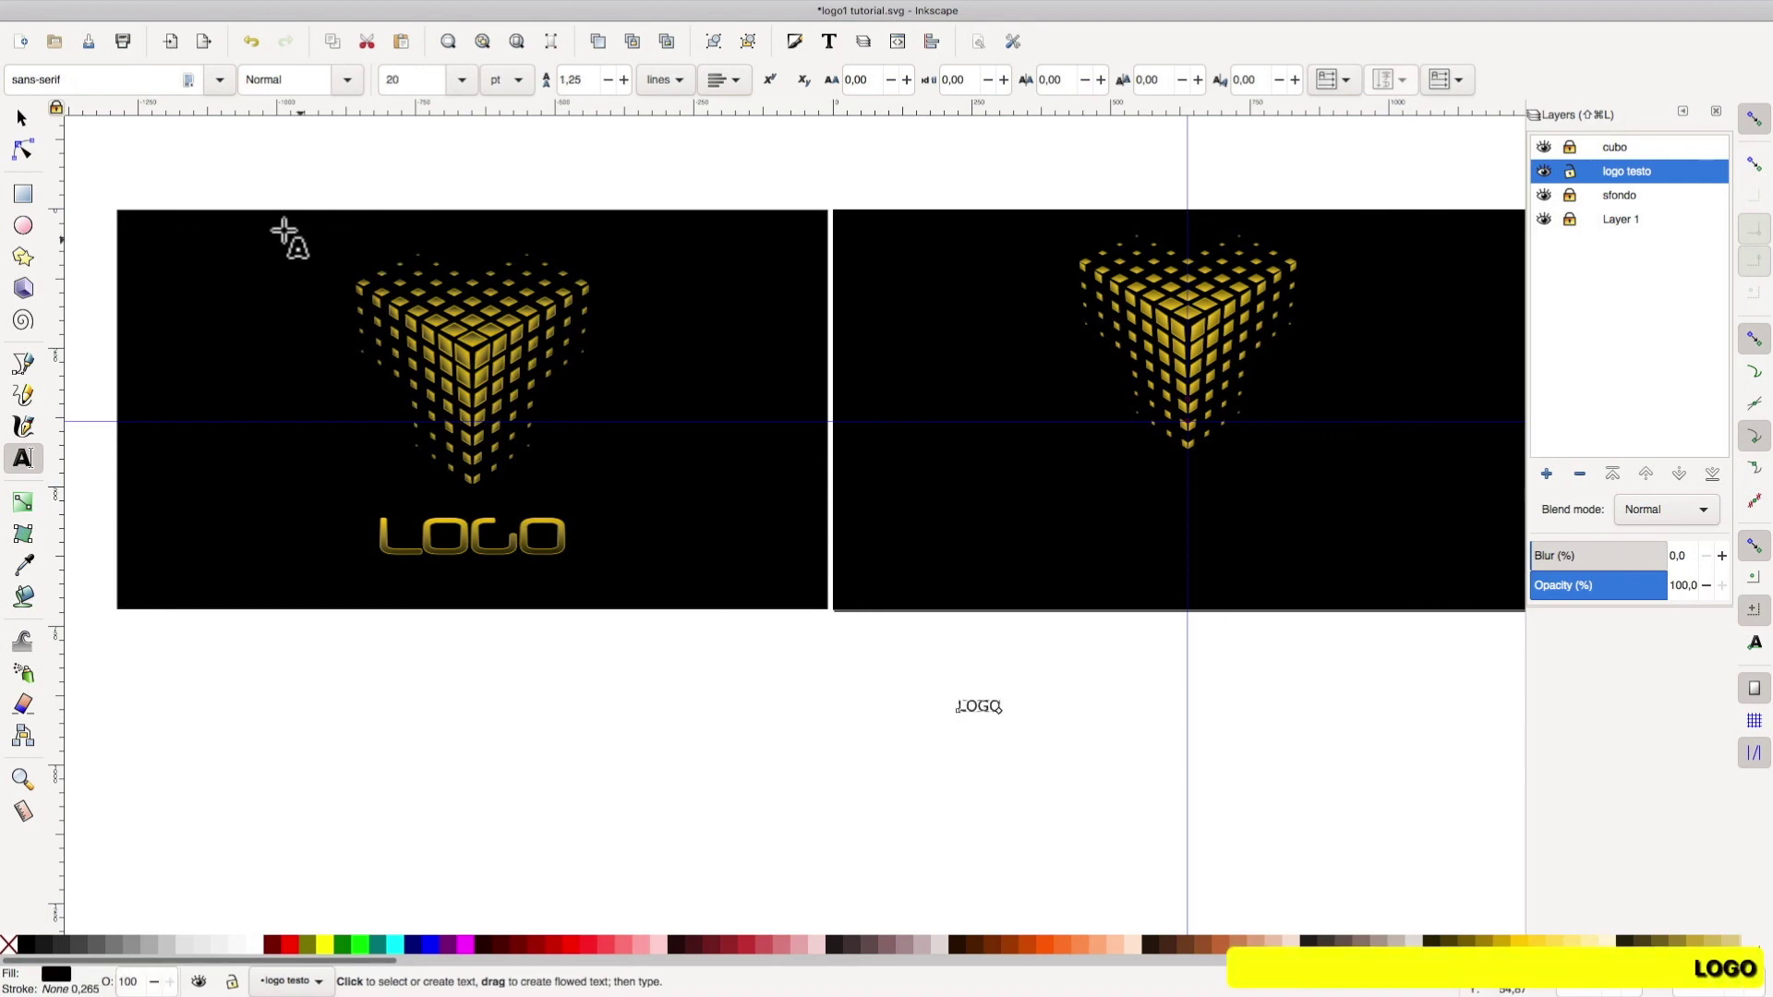
click(22, 118)
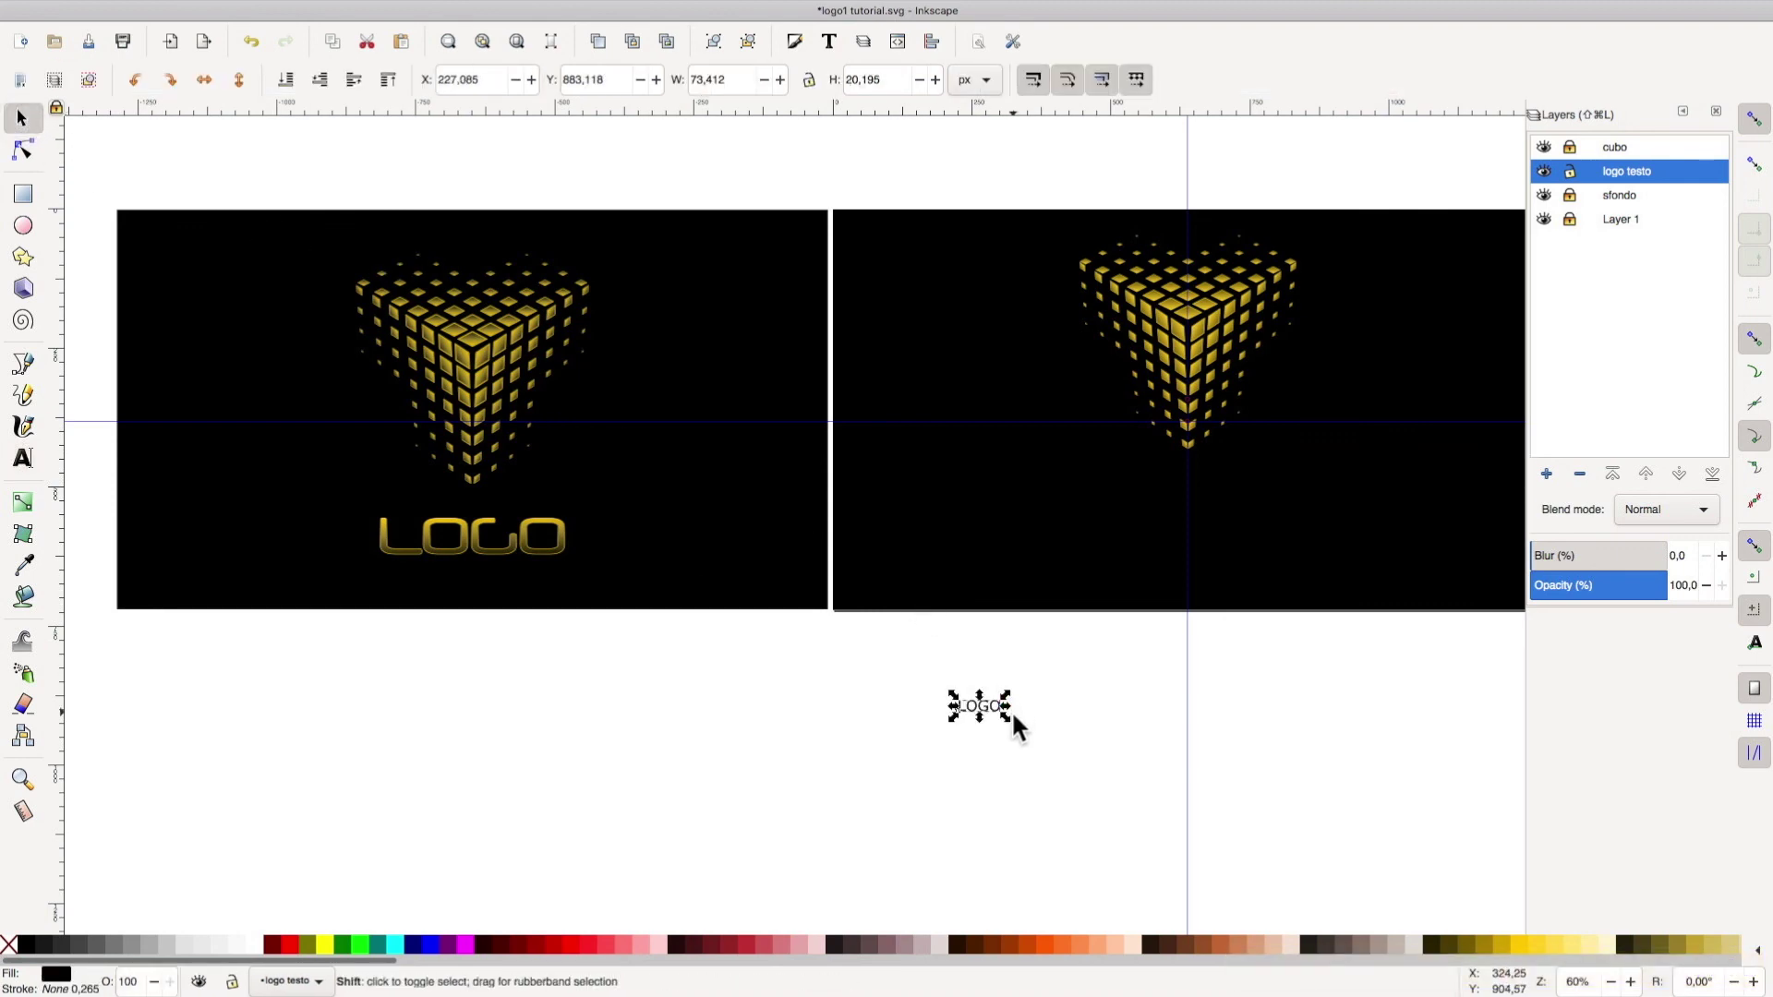
mouse_move(1005, 717)
mouse_down()
mouse_move(1102, 785)
mouse_move(1095, 763)
mouse_up()
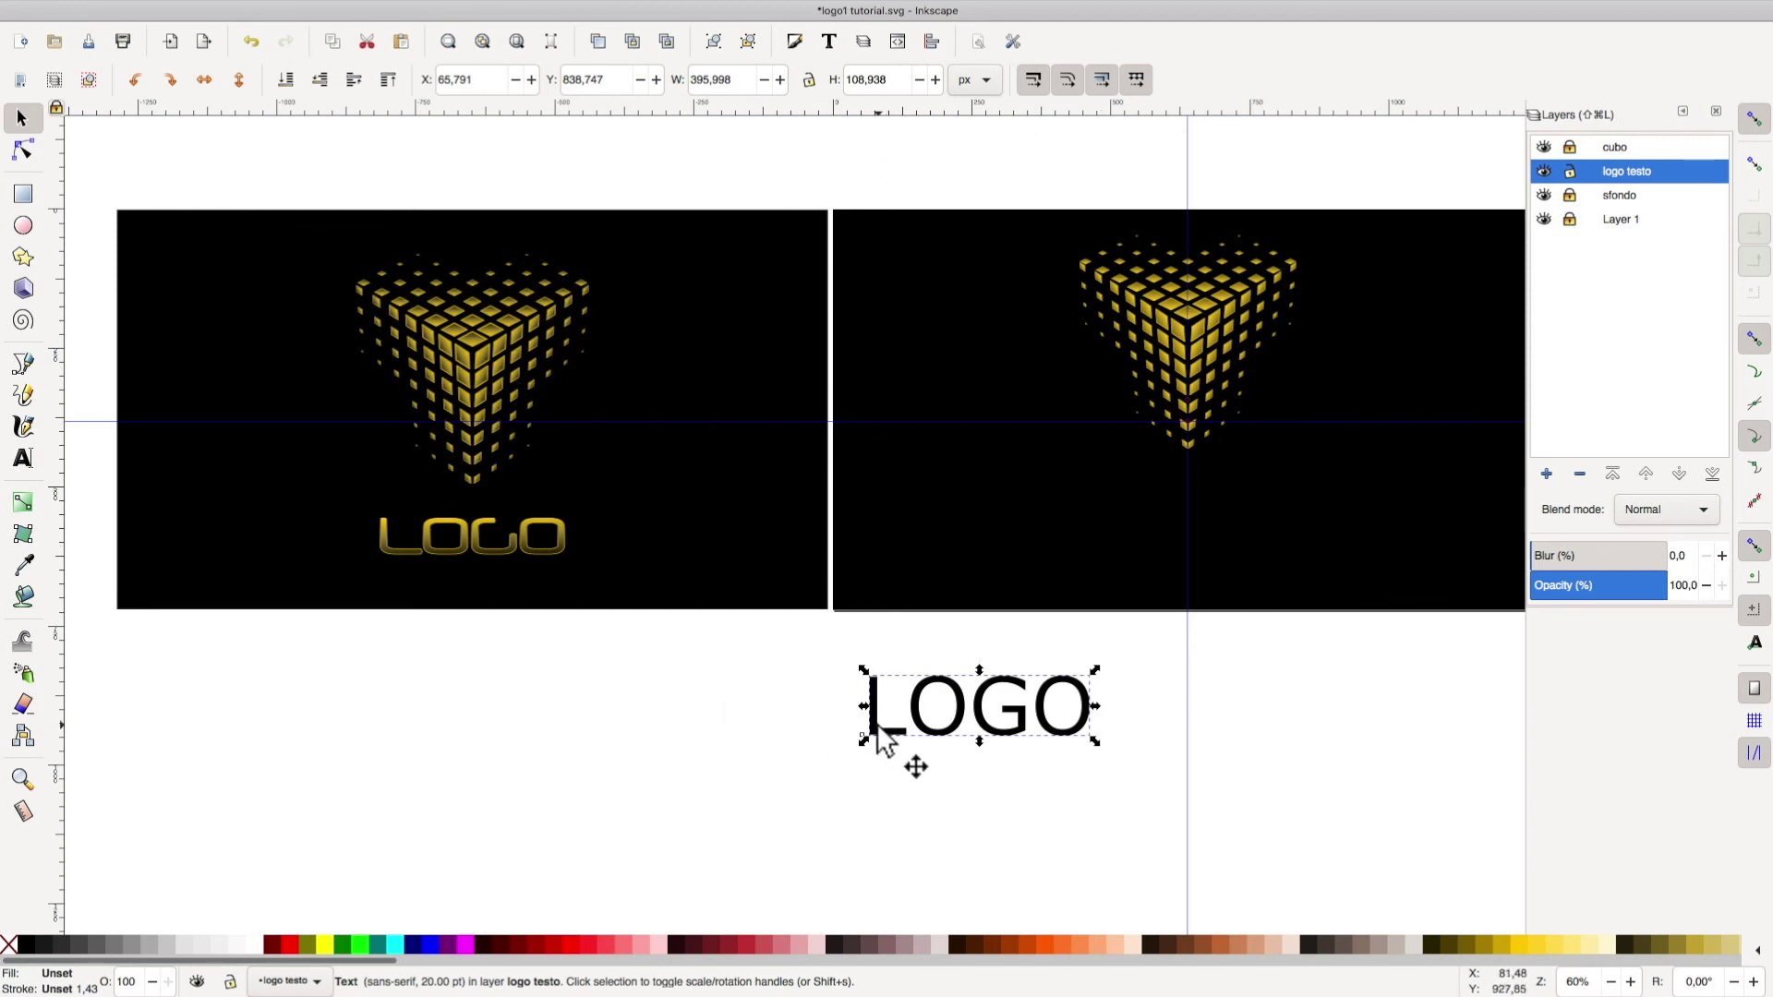
click(23, 458)
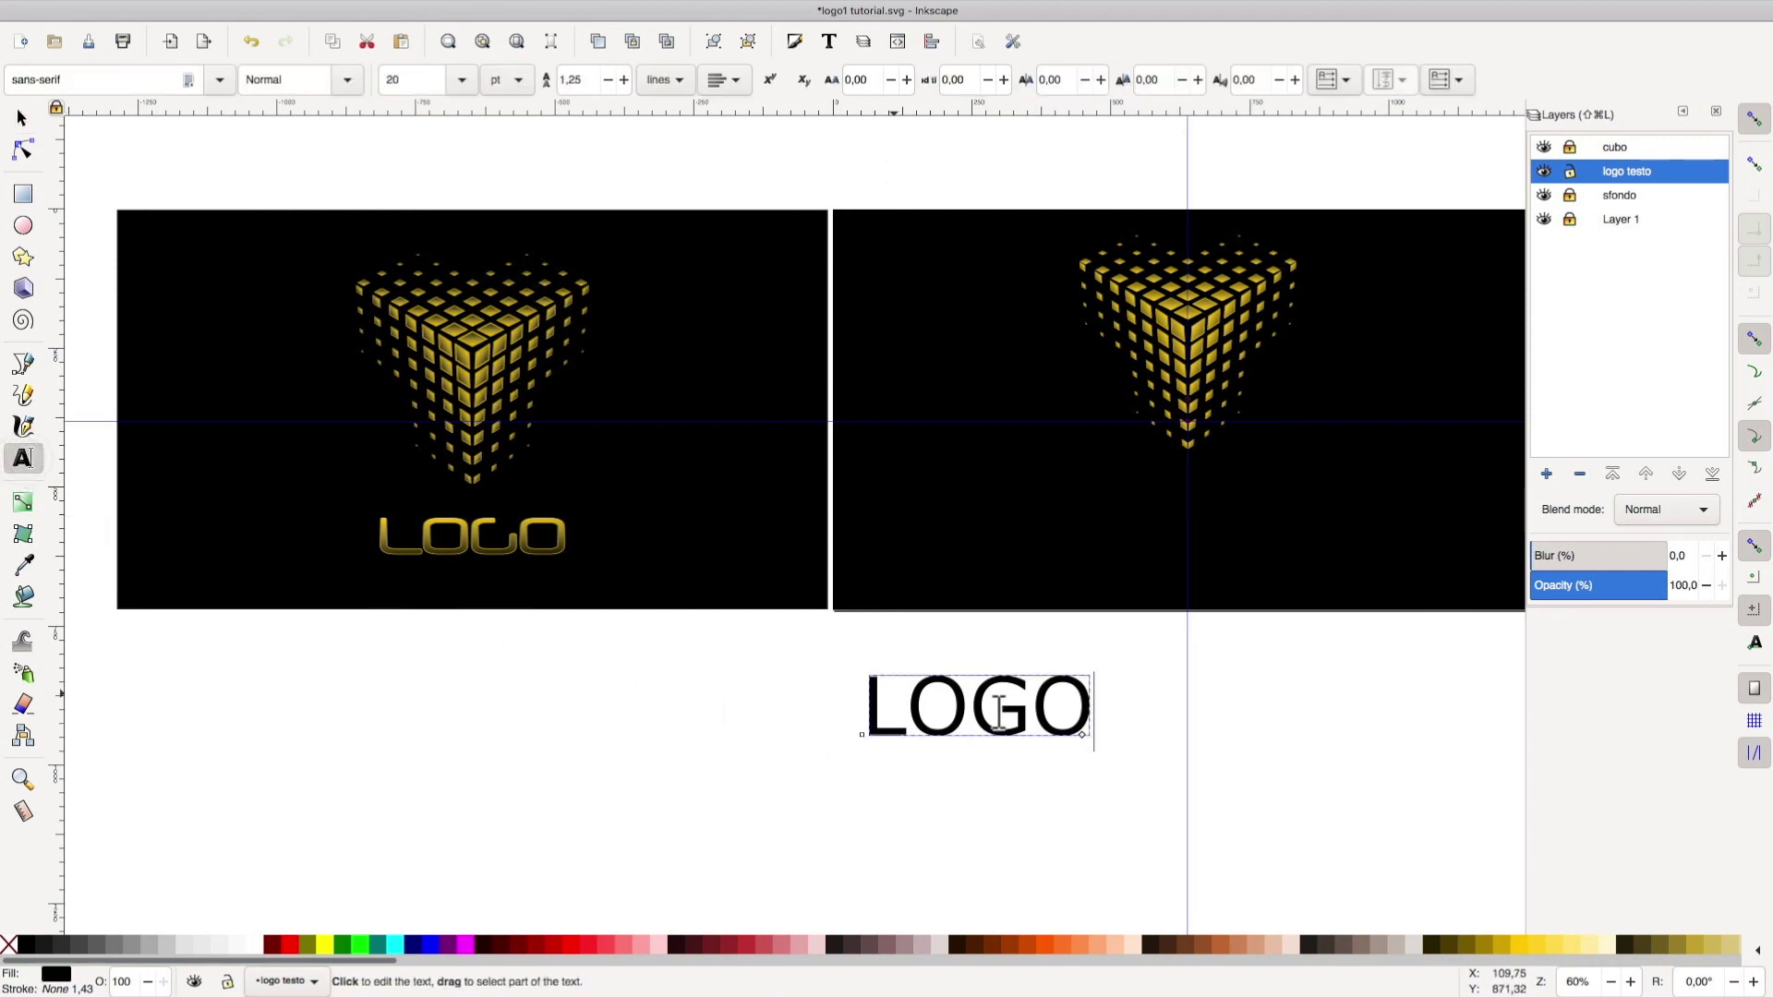
Change the LOGO text's font family to Neuropol
drag(1088, 711, 857, 695)
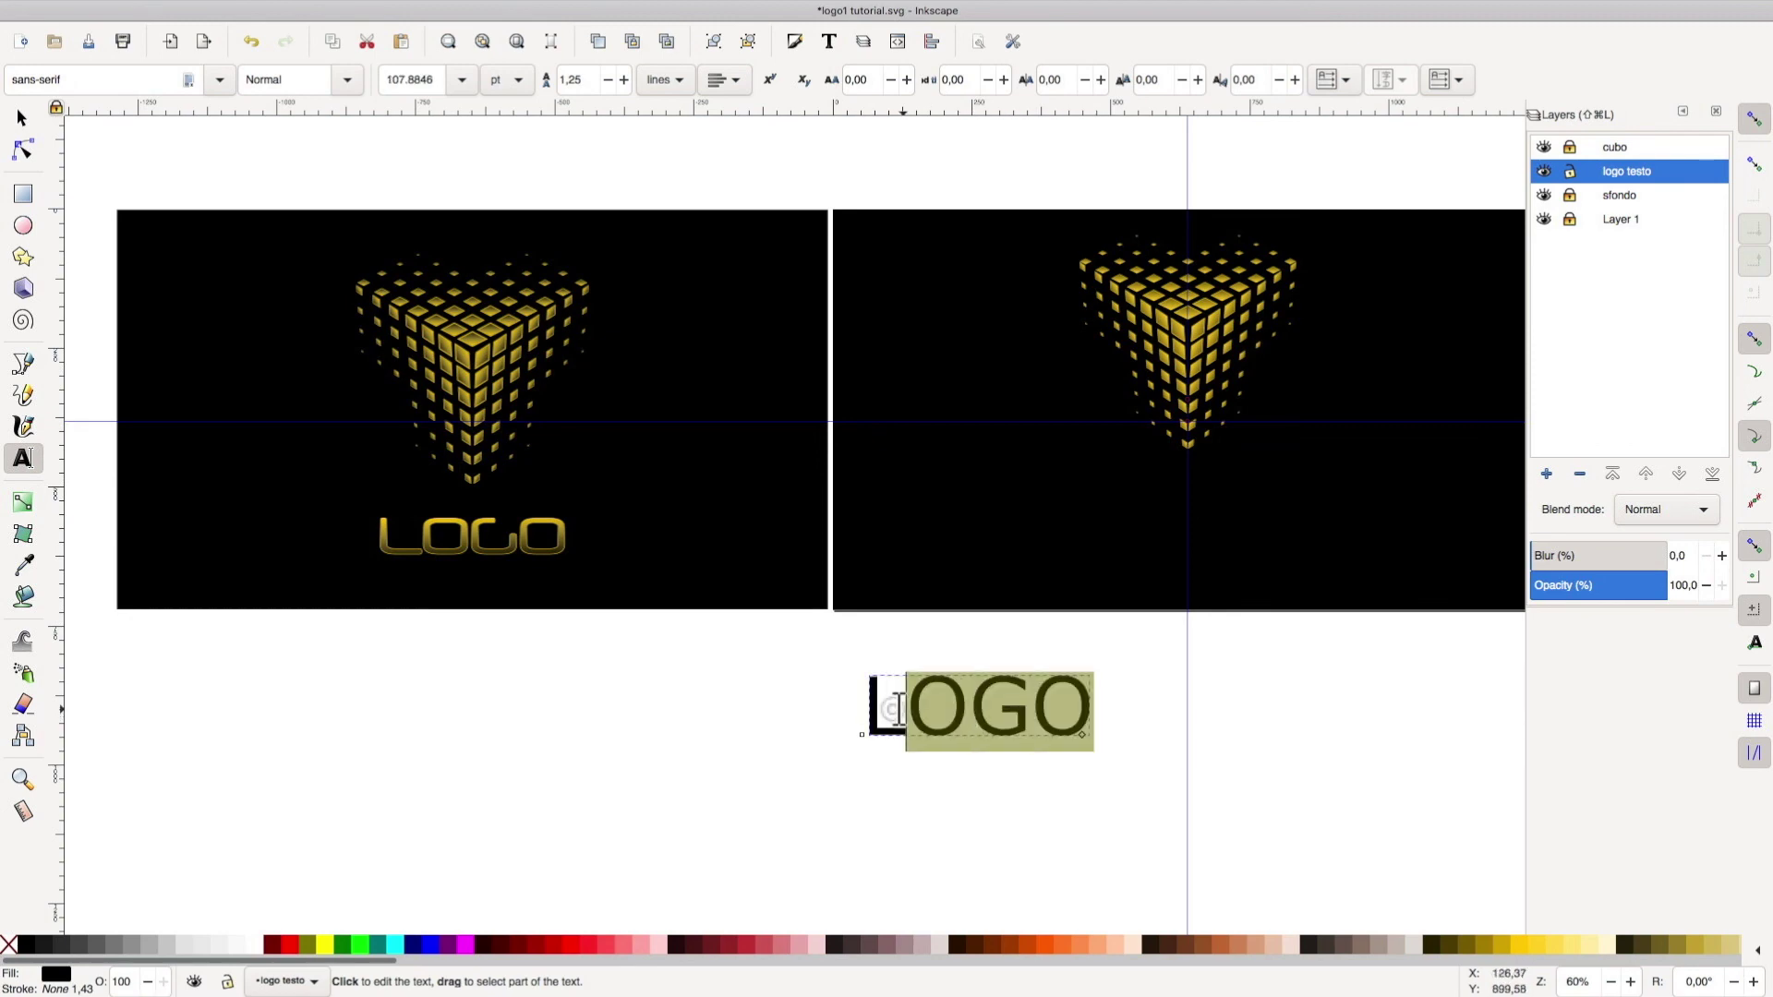
click(210, 78)
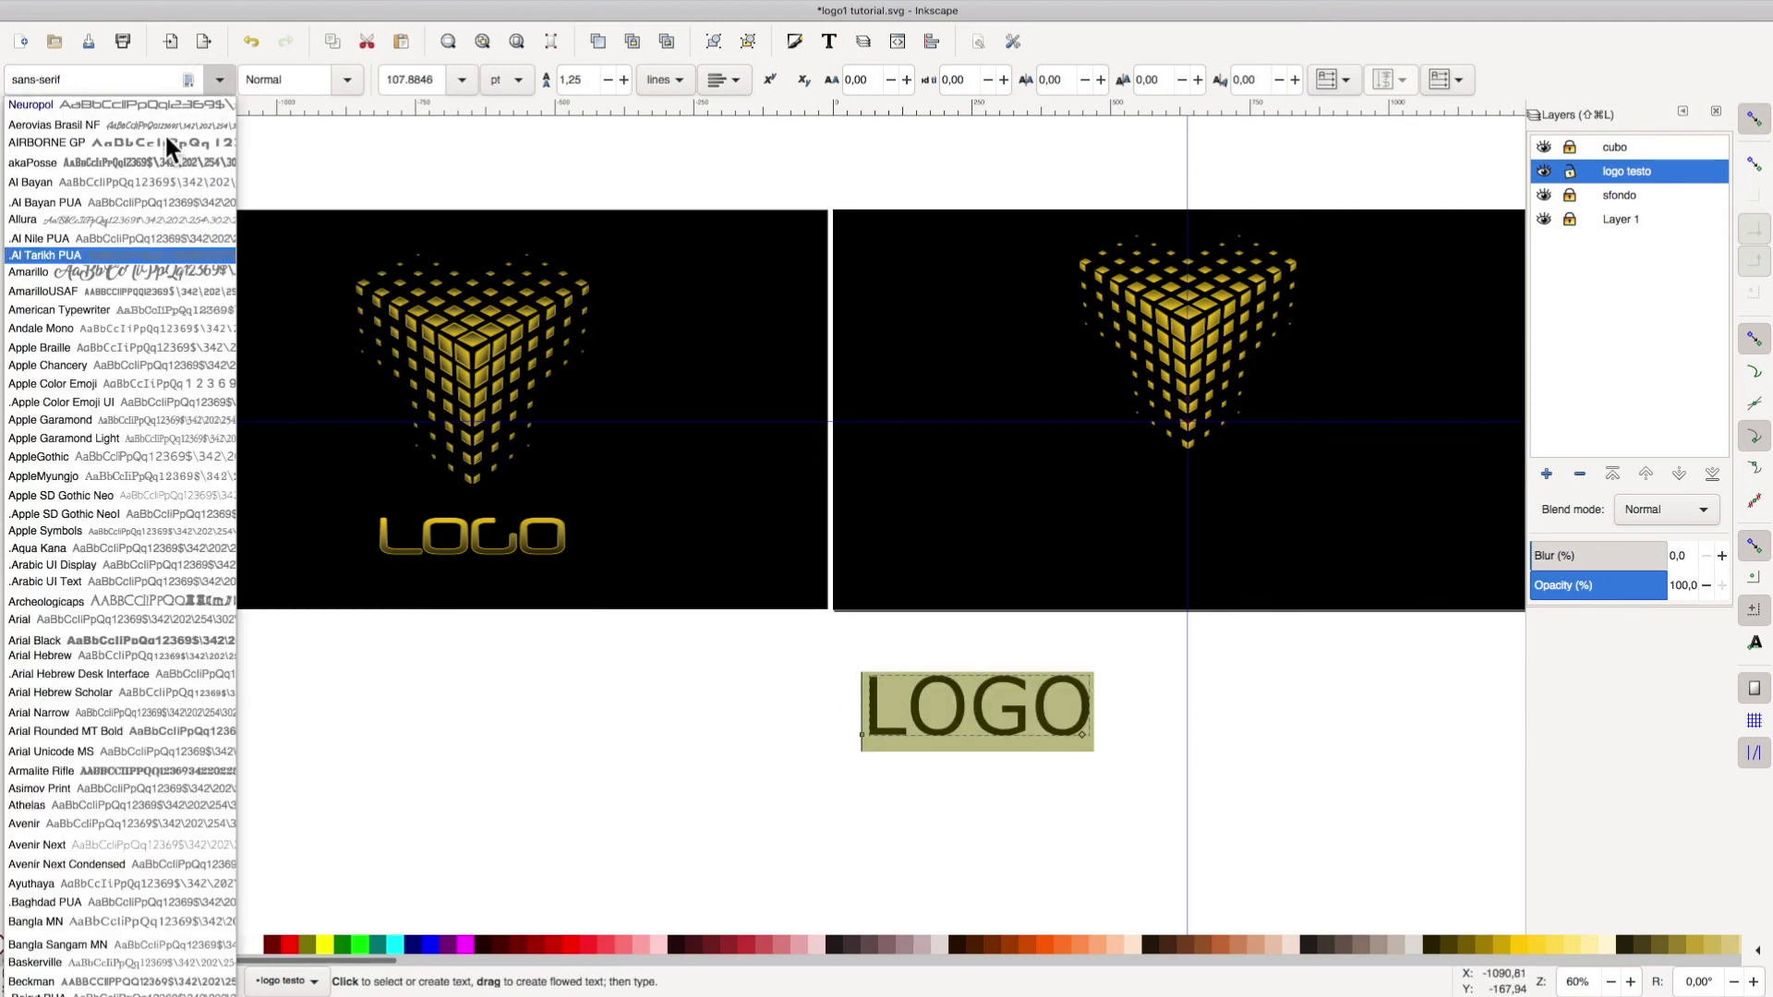
click(167, 102)
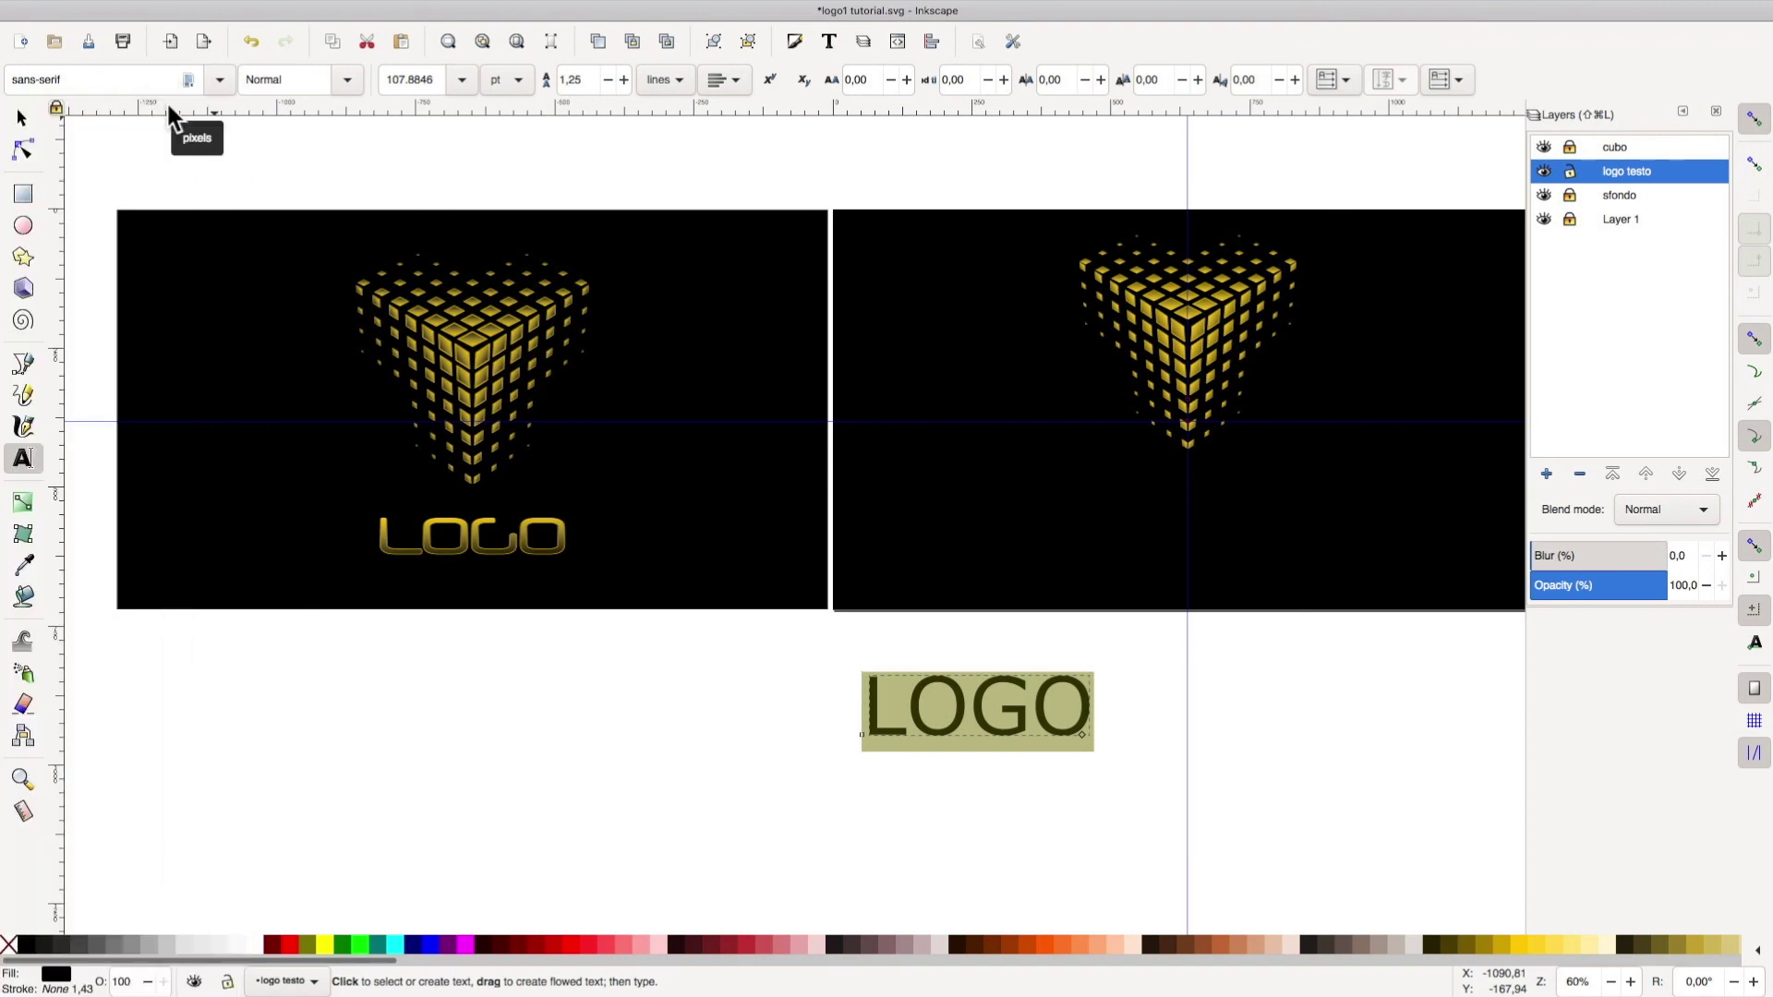
click(218, 81)
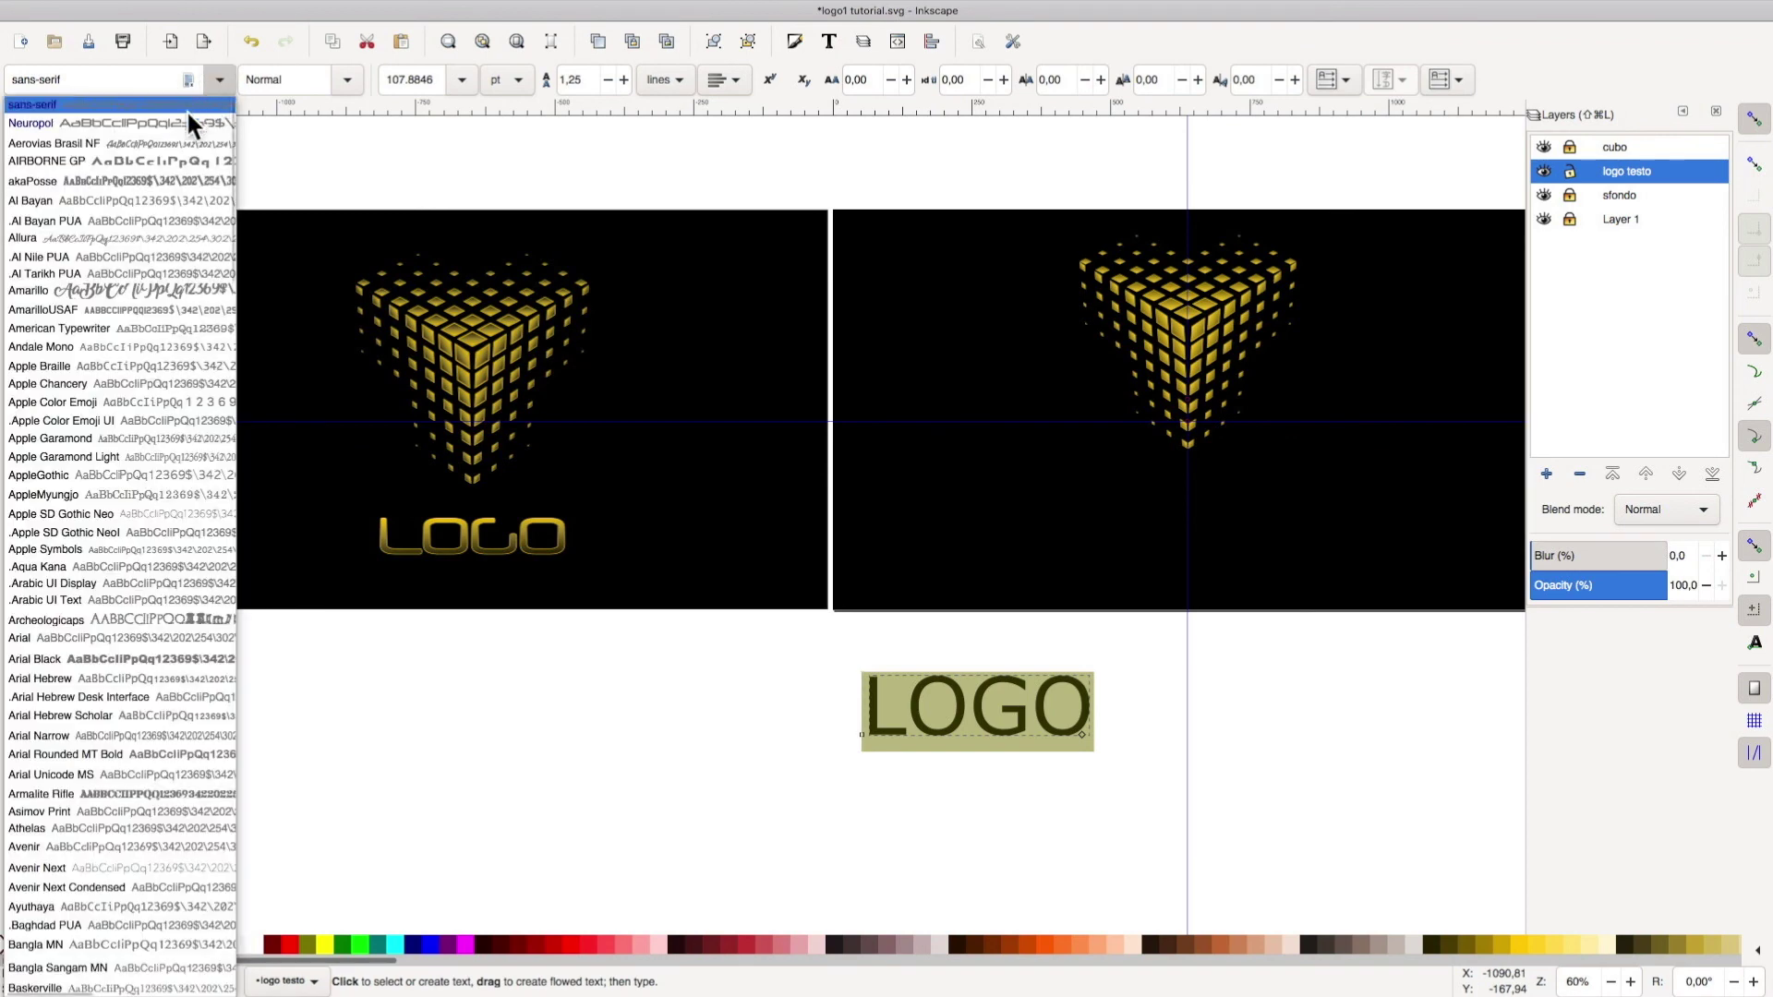
click(185, 116)
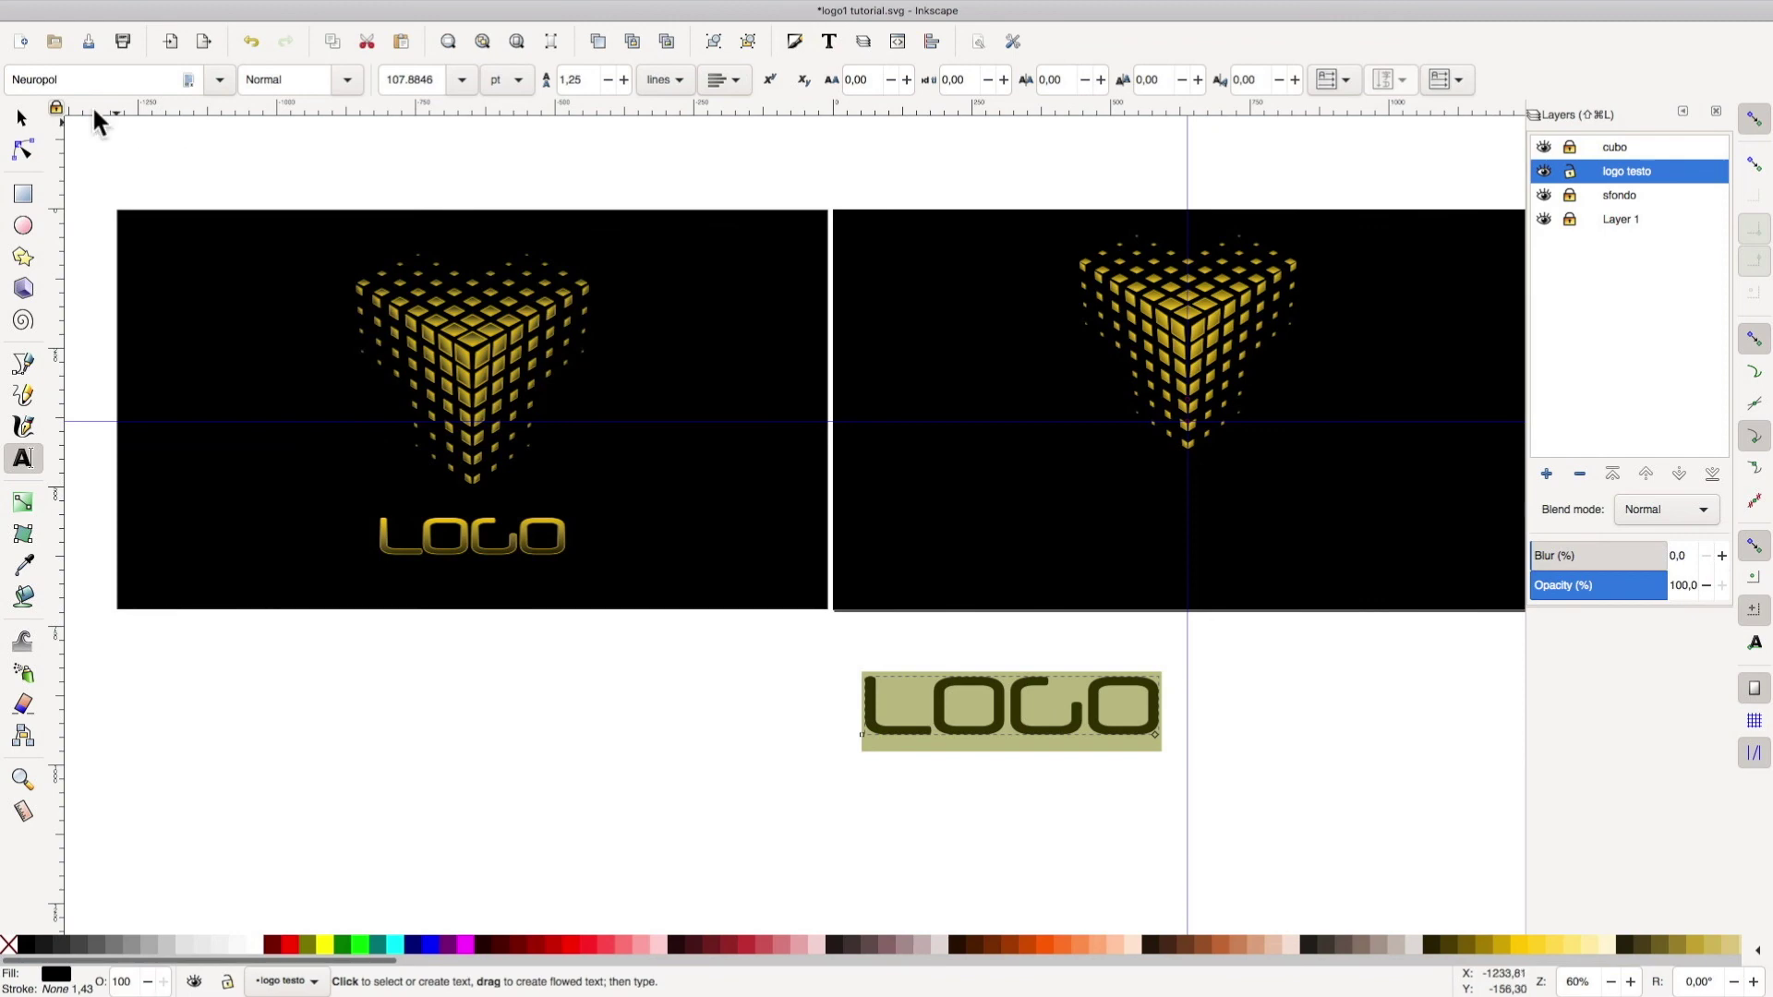
click(21, 117)
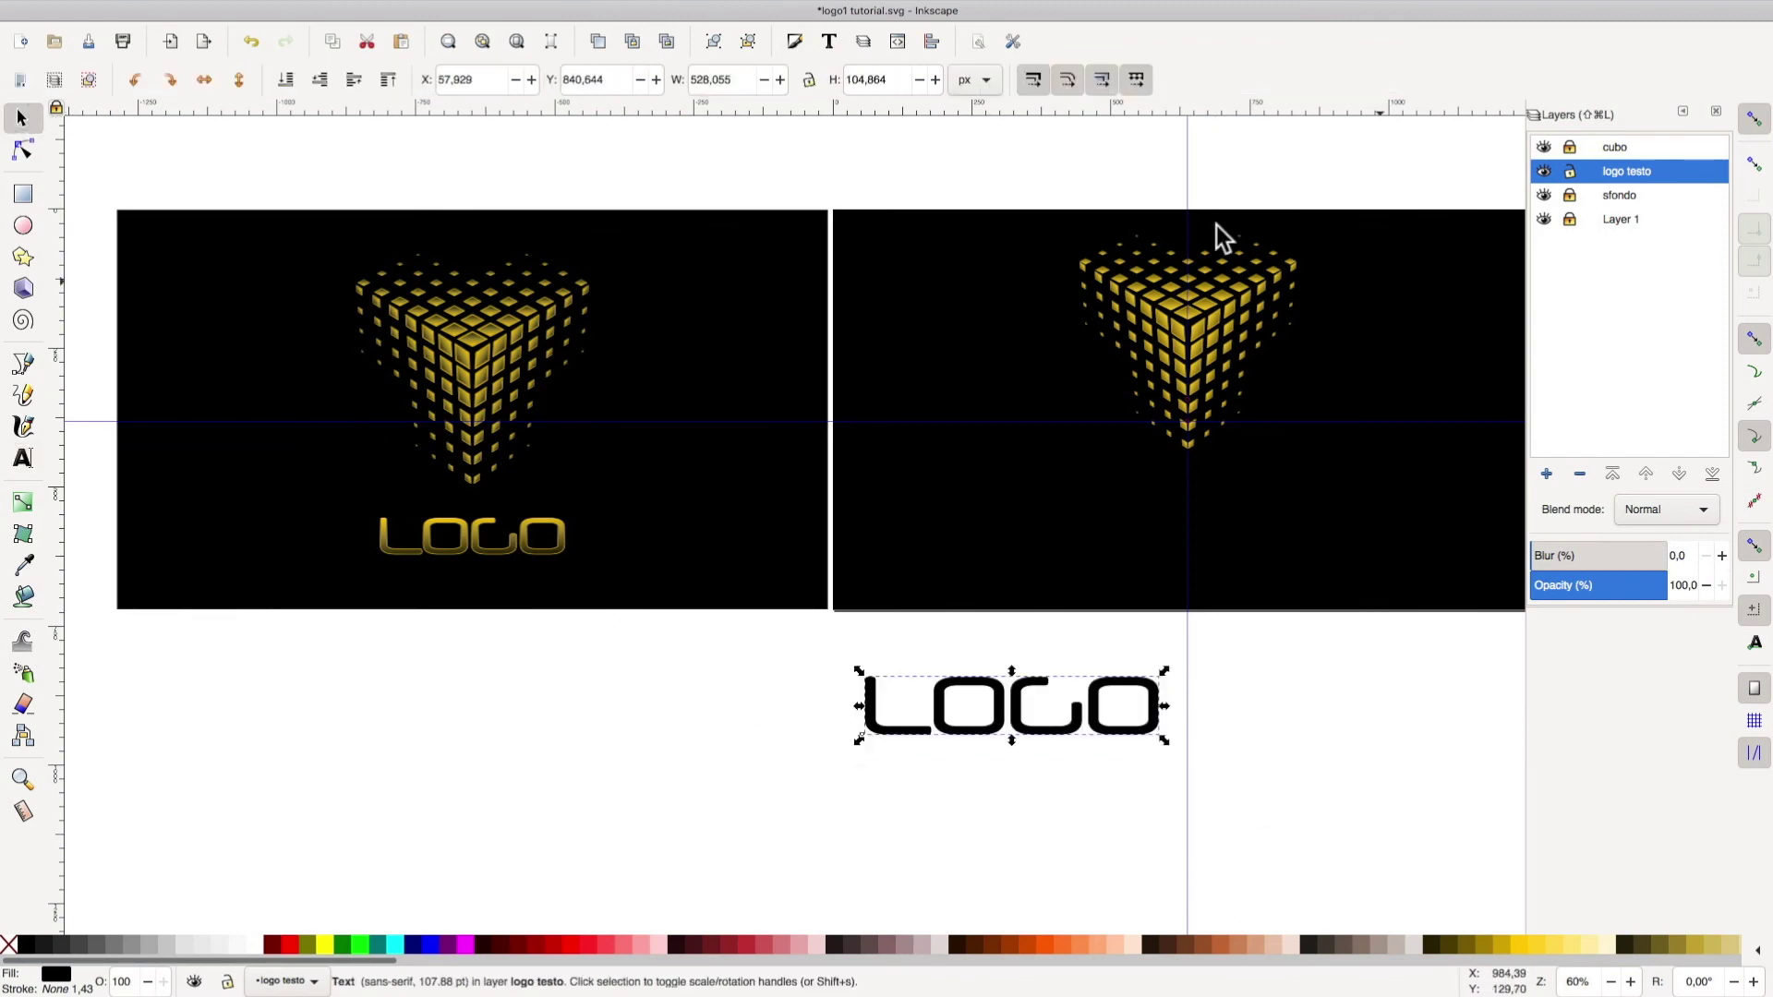
click(794, 42)
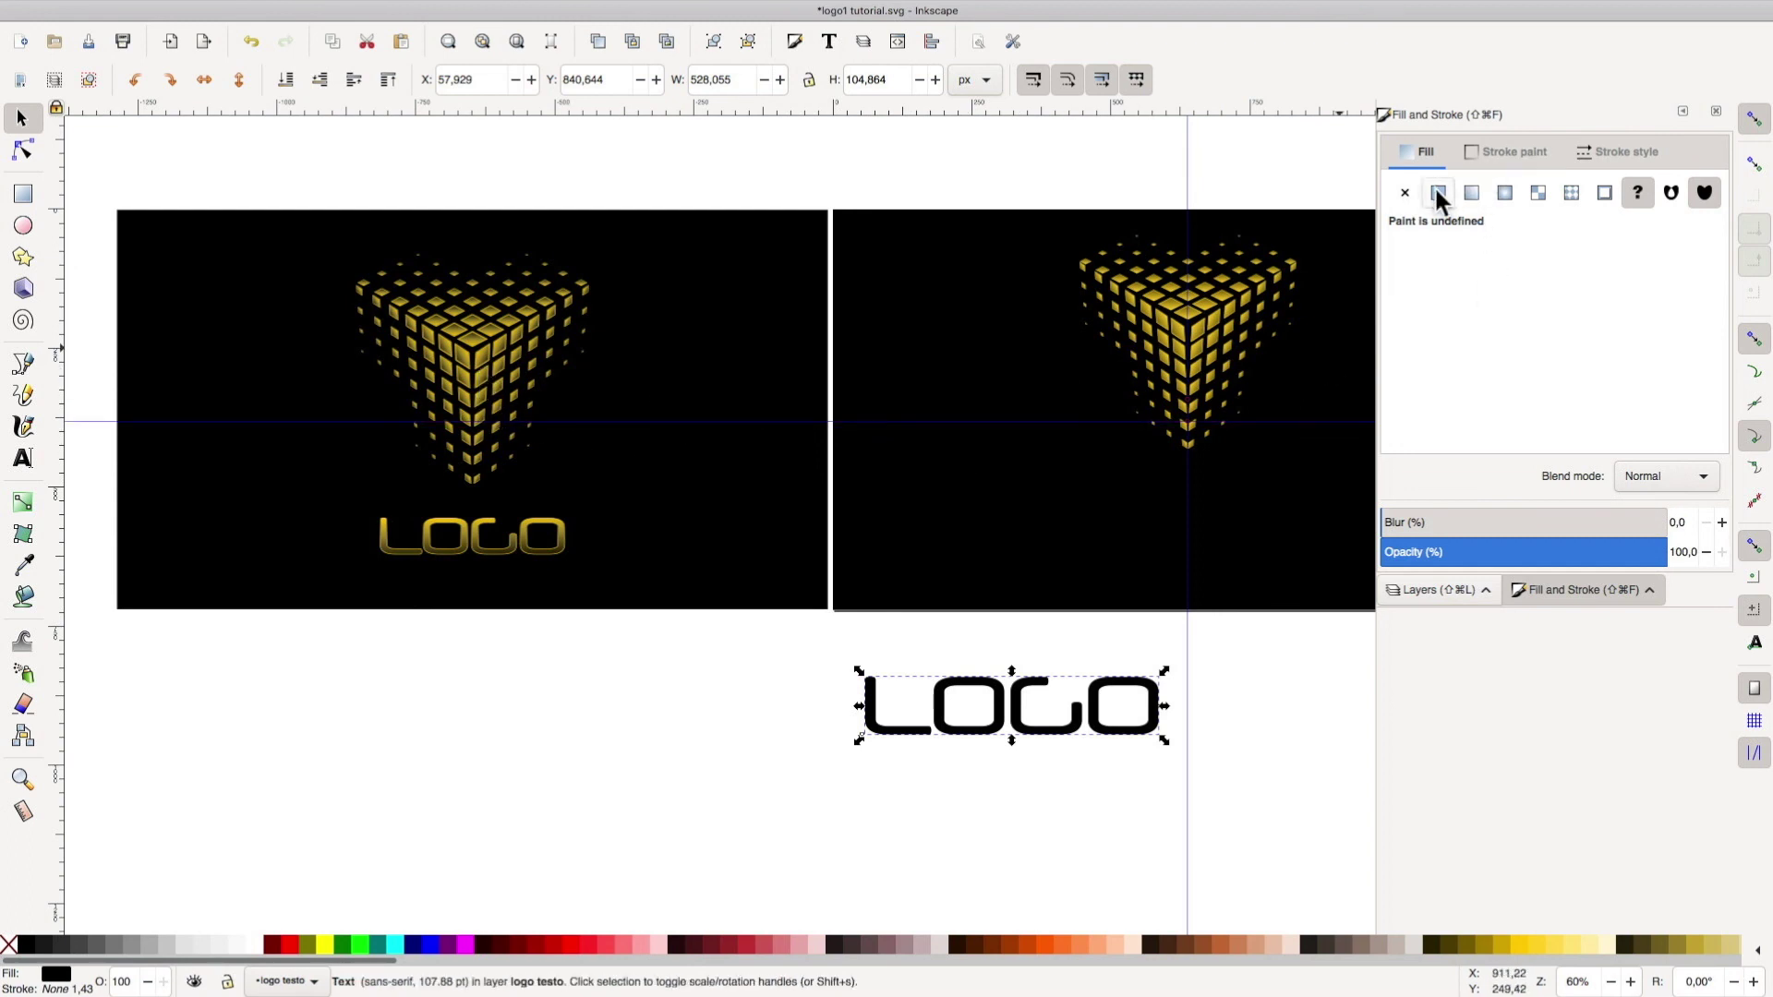
Fill LOGO with the gold linear gradient 2024, running vertically from yellow ffcc00 to dark 2b2200
click(1472, 196)
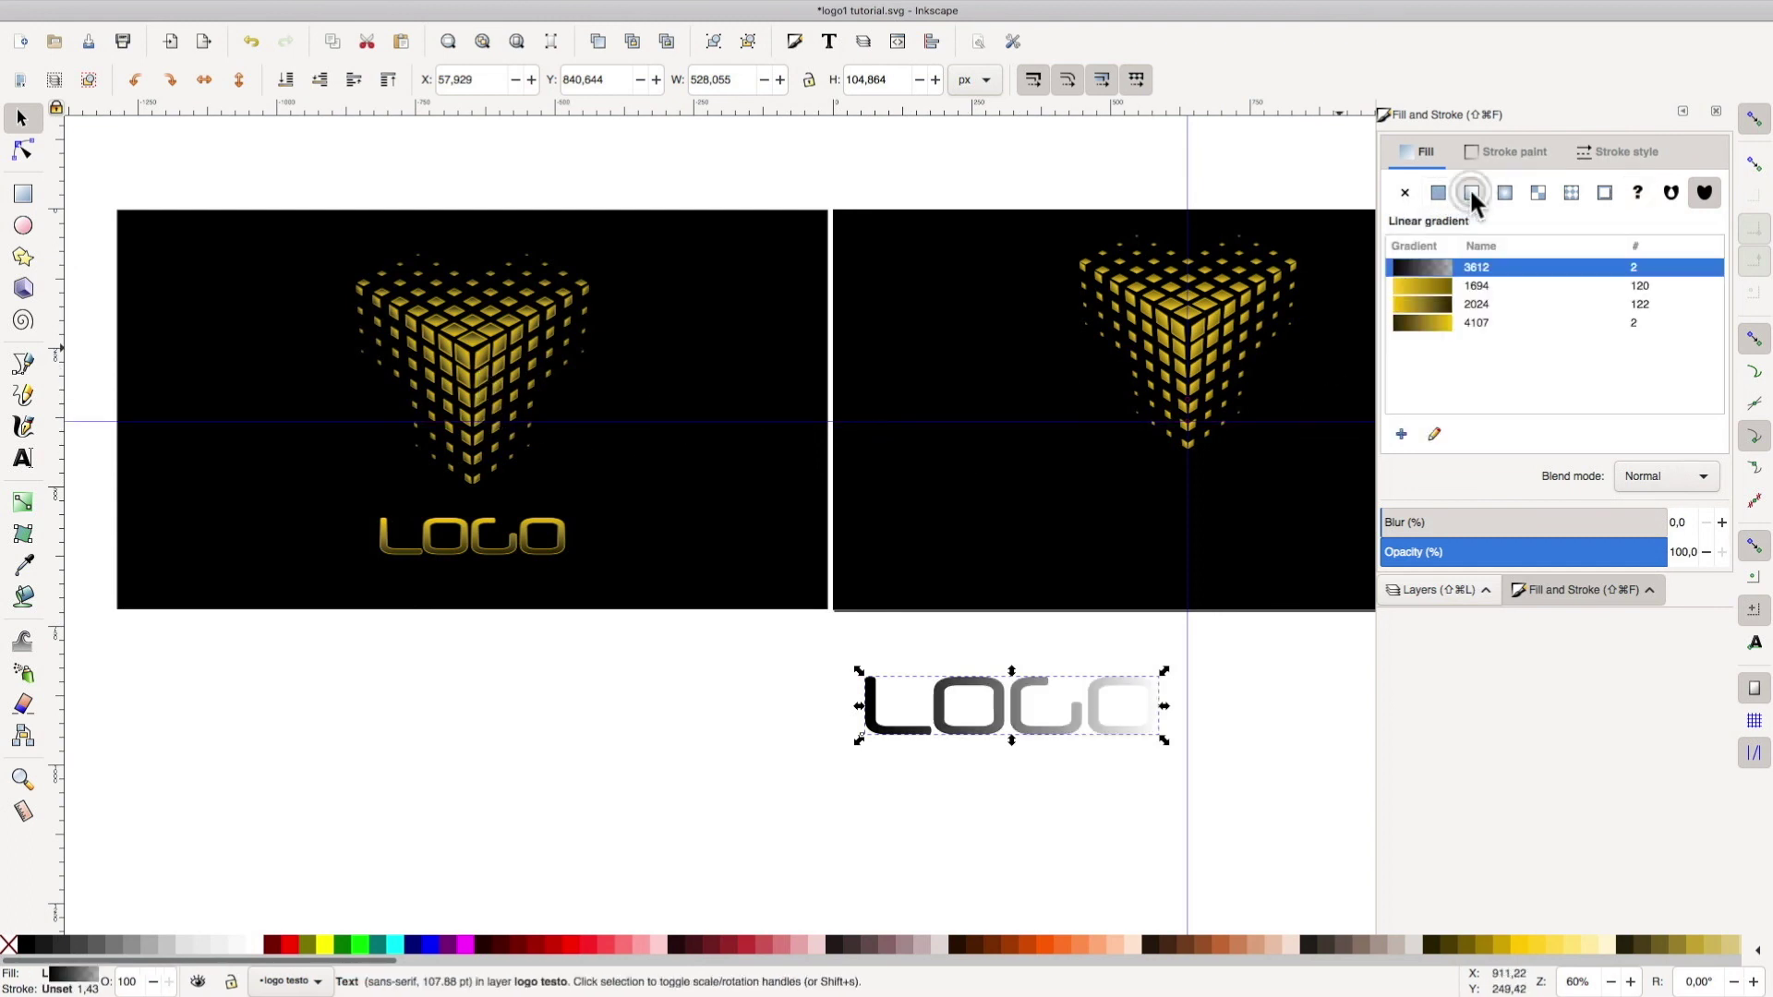
click(1443, 303)
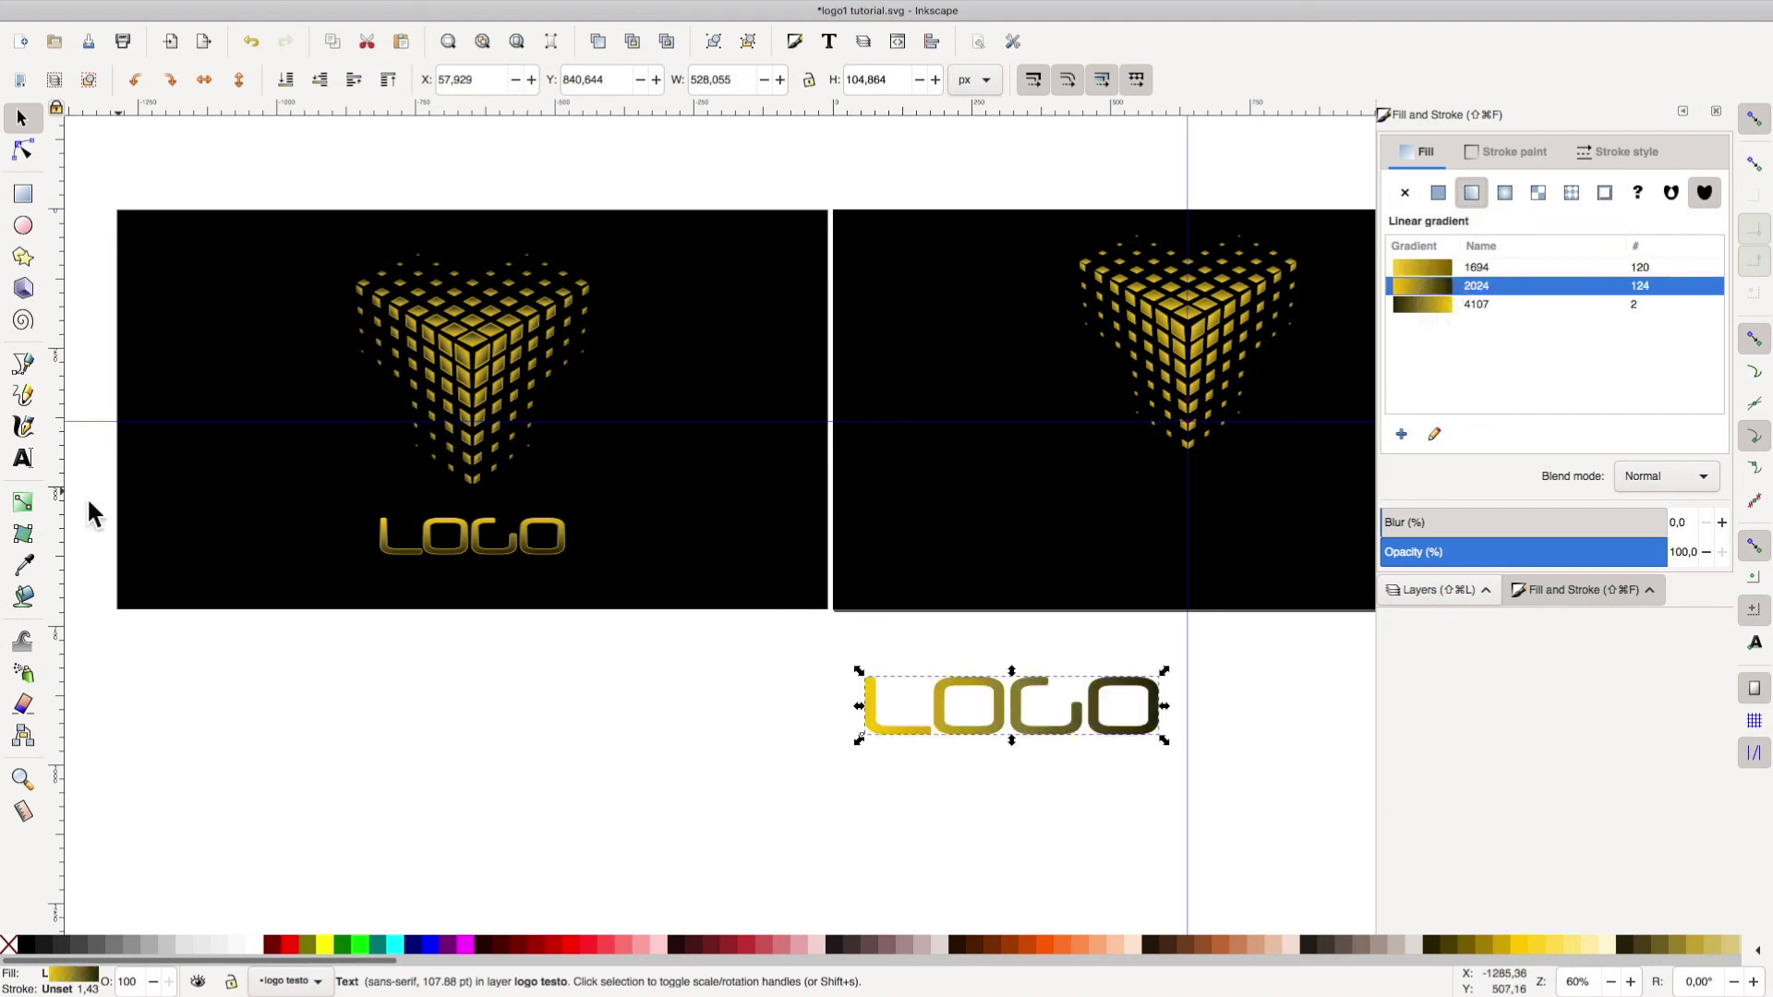
click(23, 504)
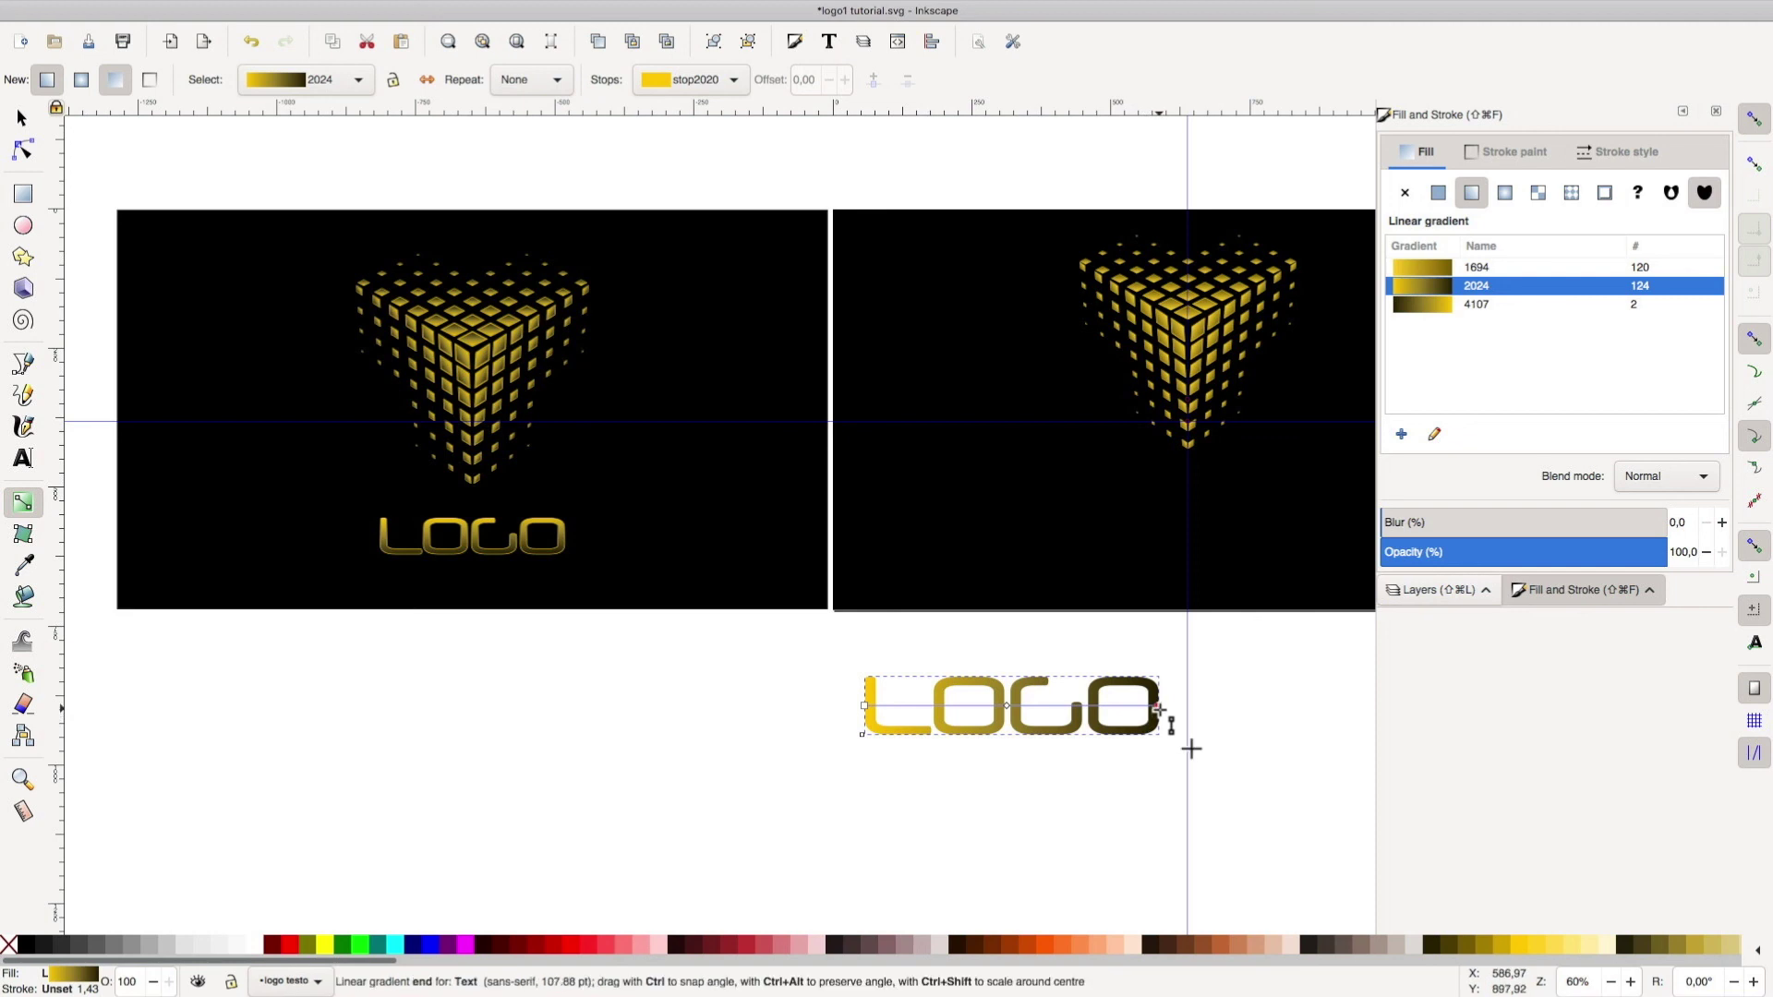
drag(1159, 706, 1026, 732)
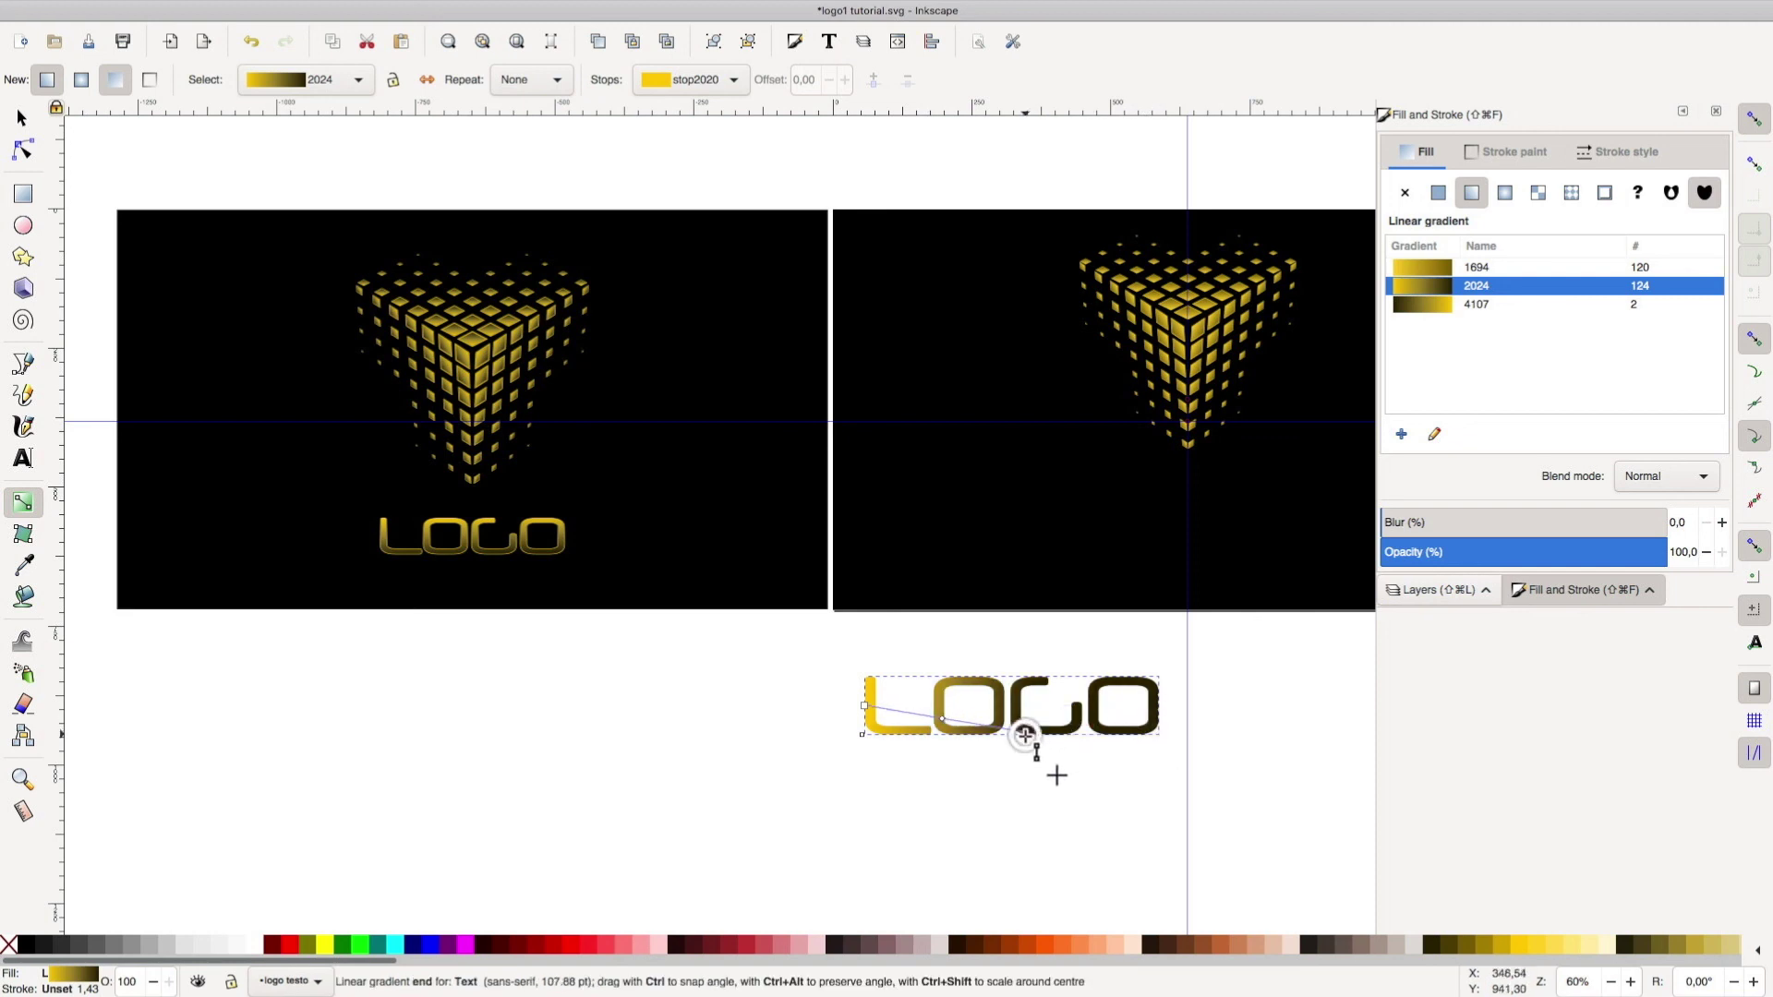
drag(864, 709, 1028, 681)
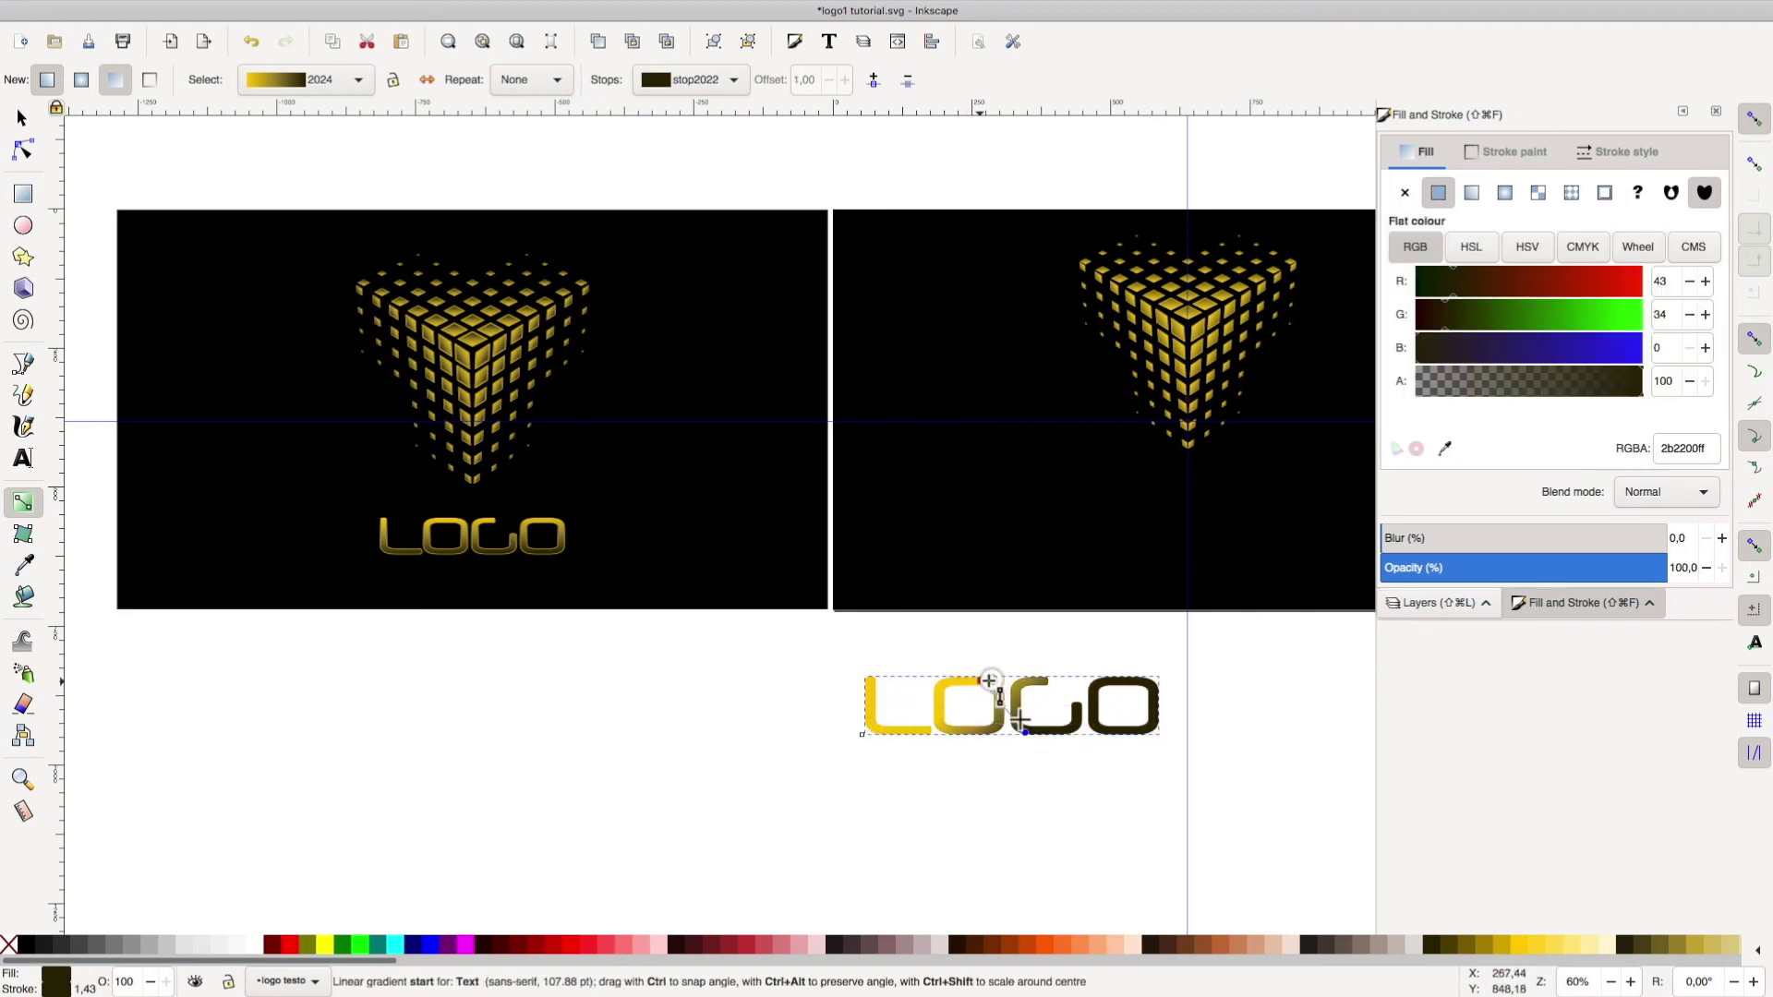
drag(1028, 681, 1026, 680)
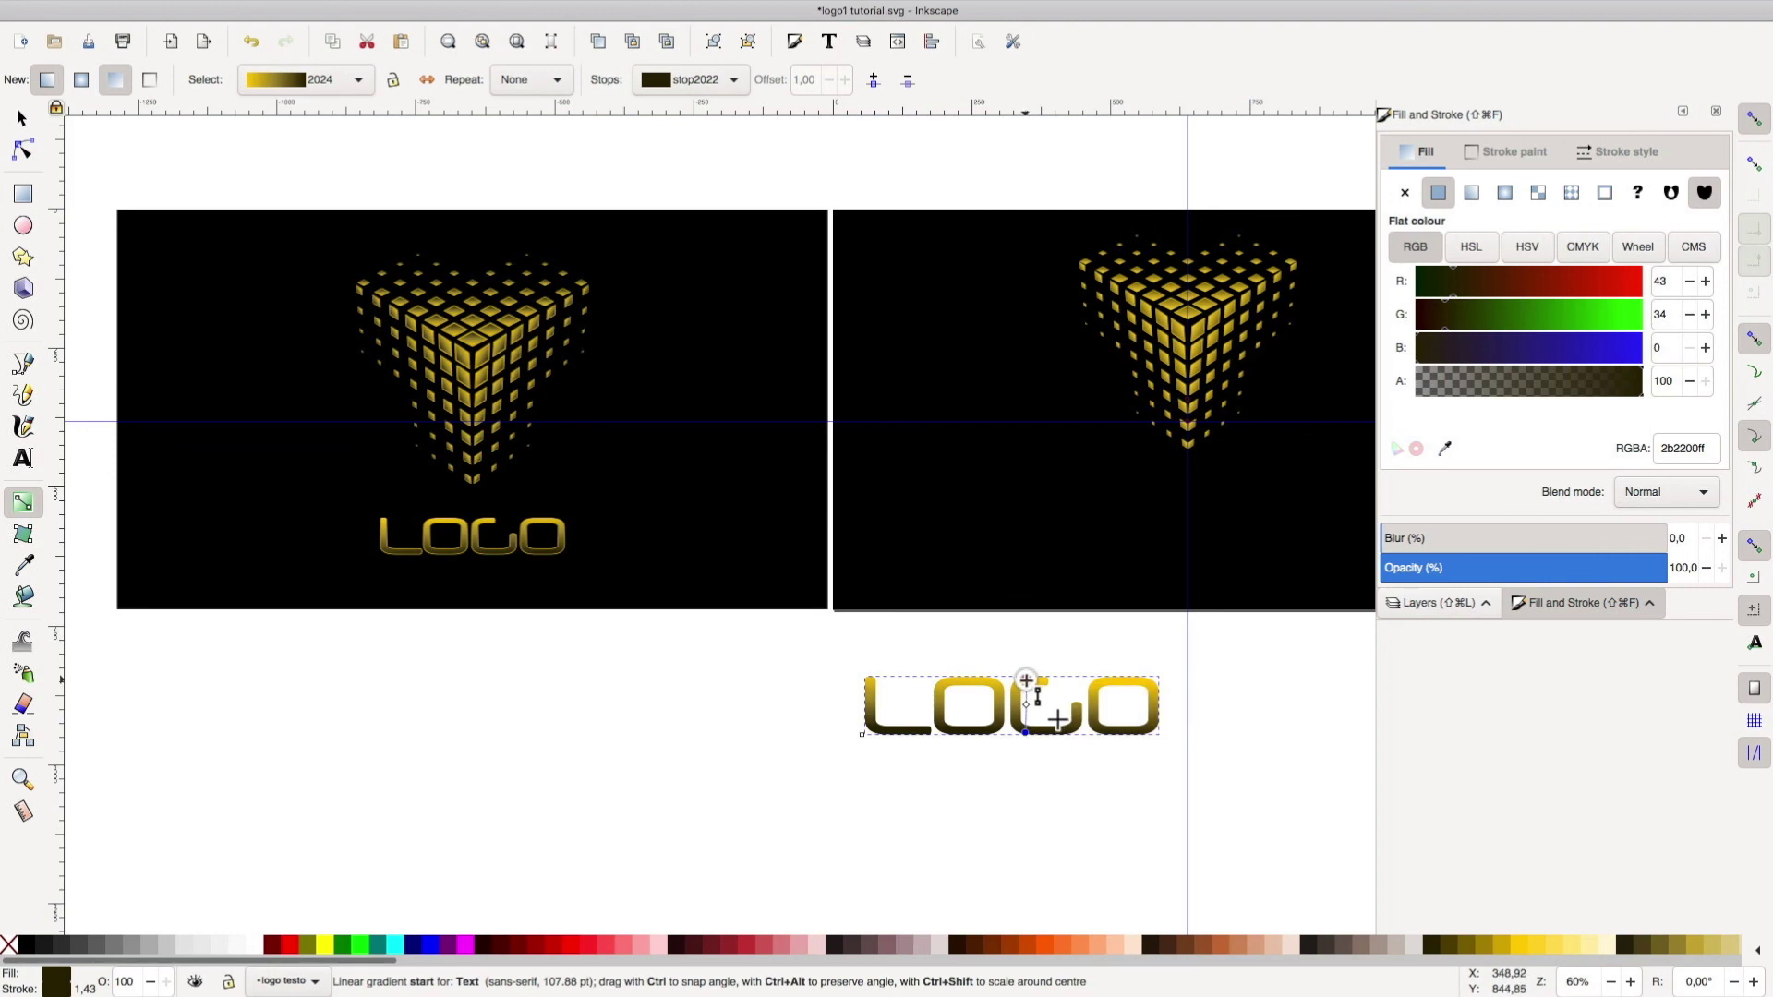
click(1026, 681)
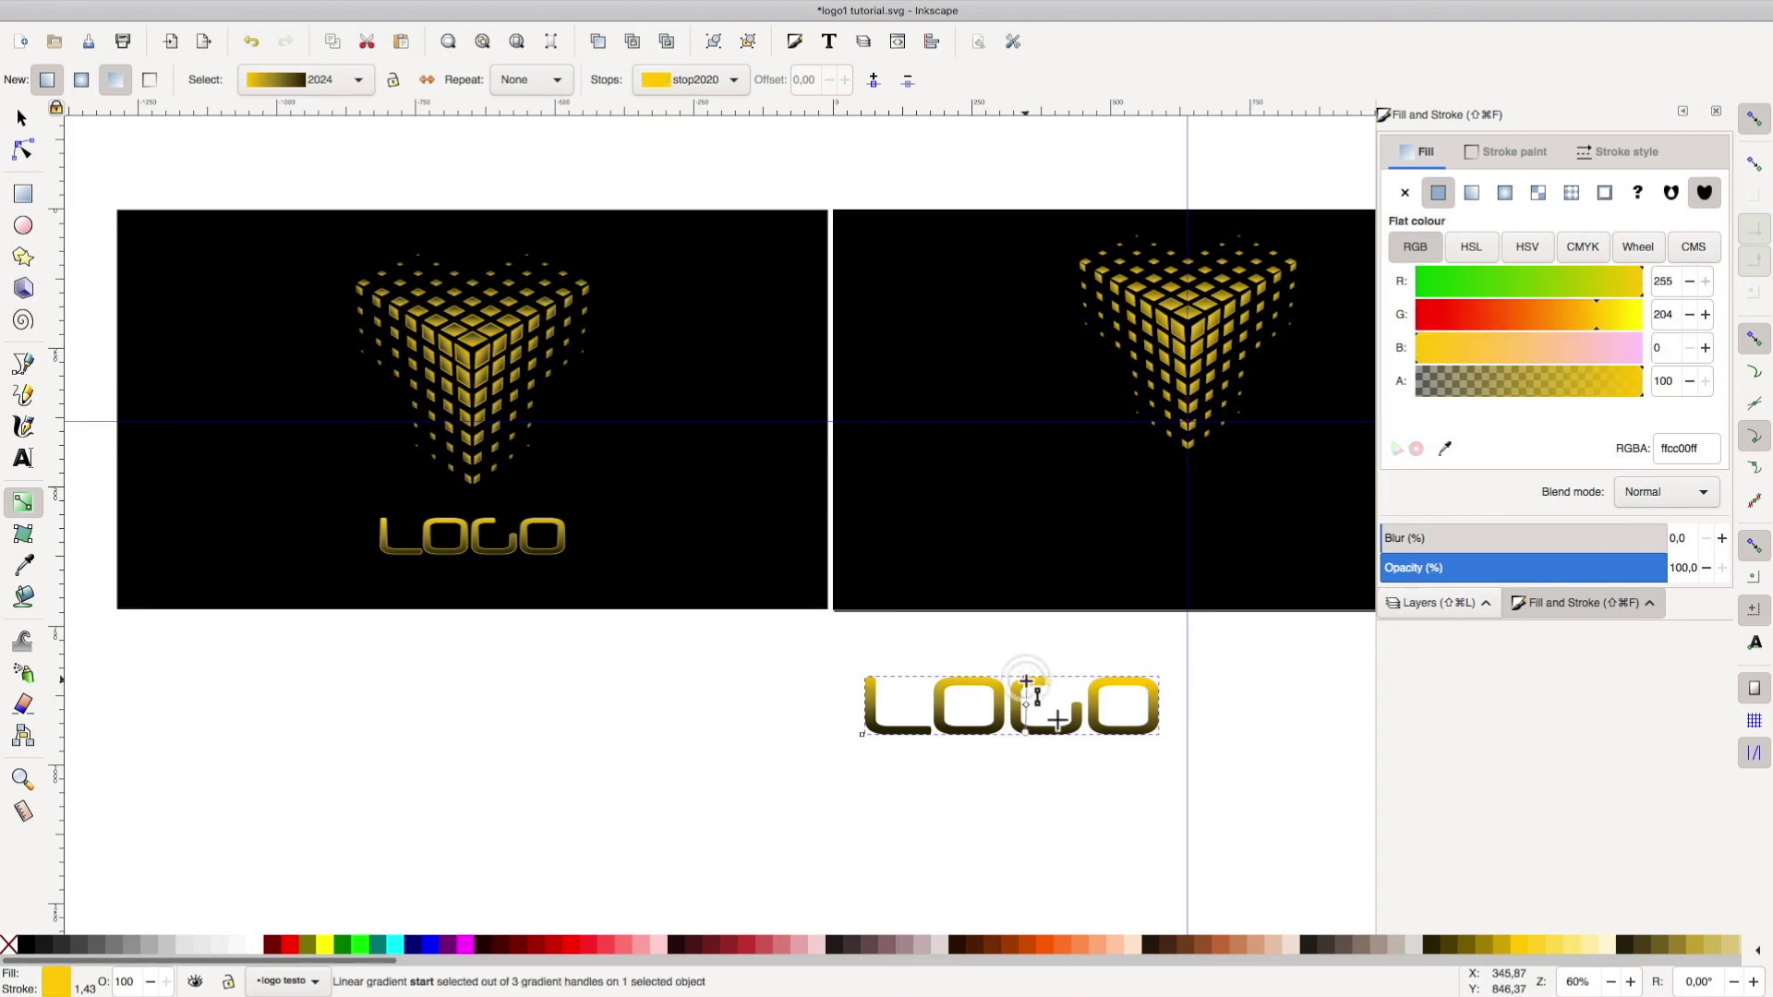
click(1512, 155)
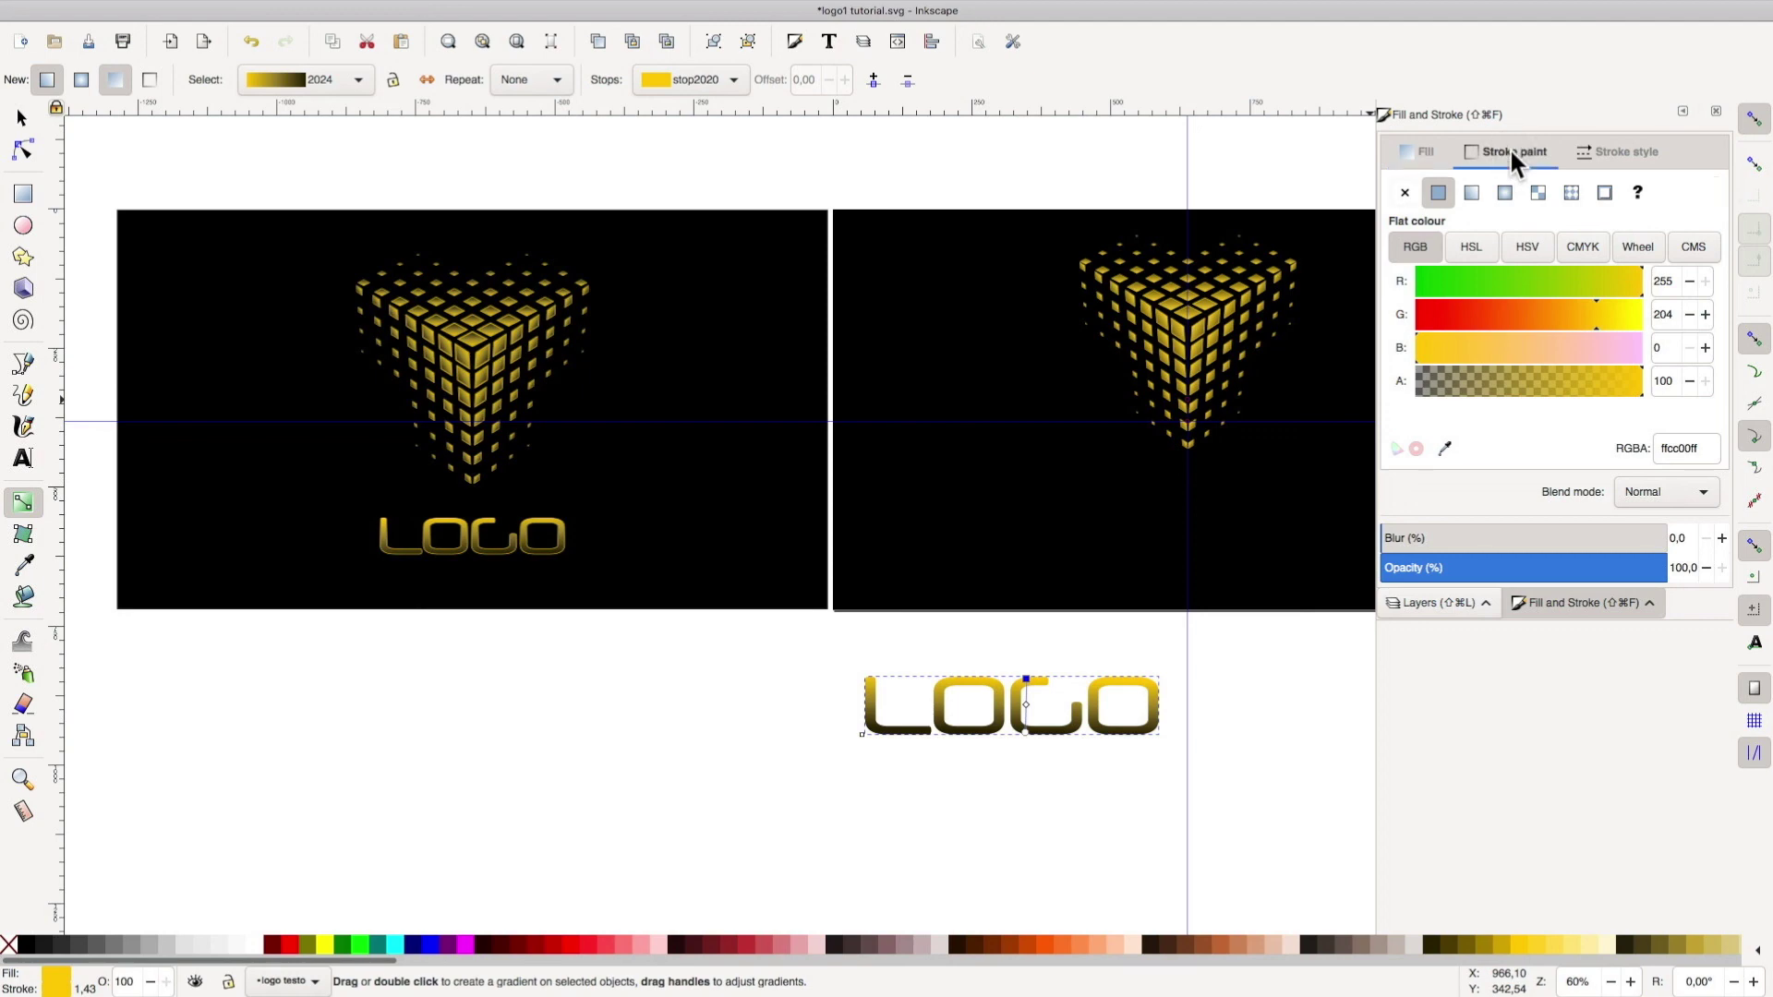
Paint the LOGO outline with a linear gradient and drag its handles to run vertically
click(1474, 191)
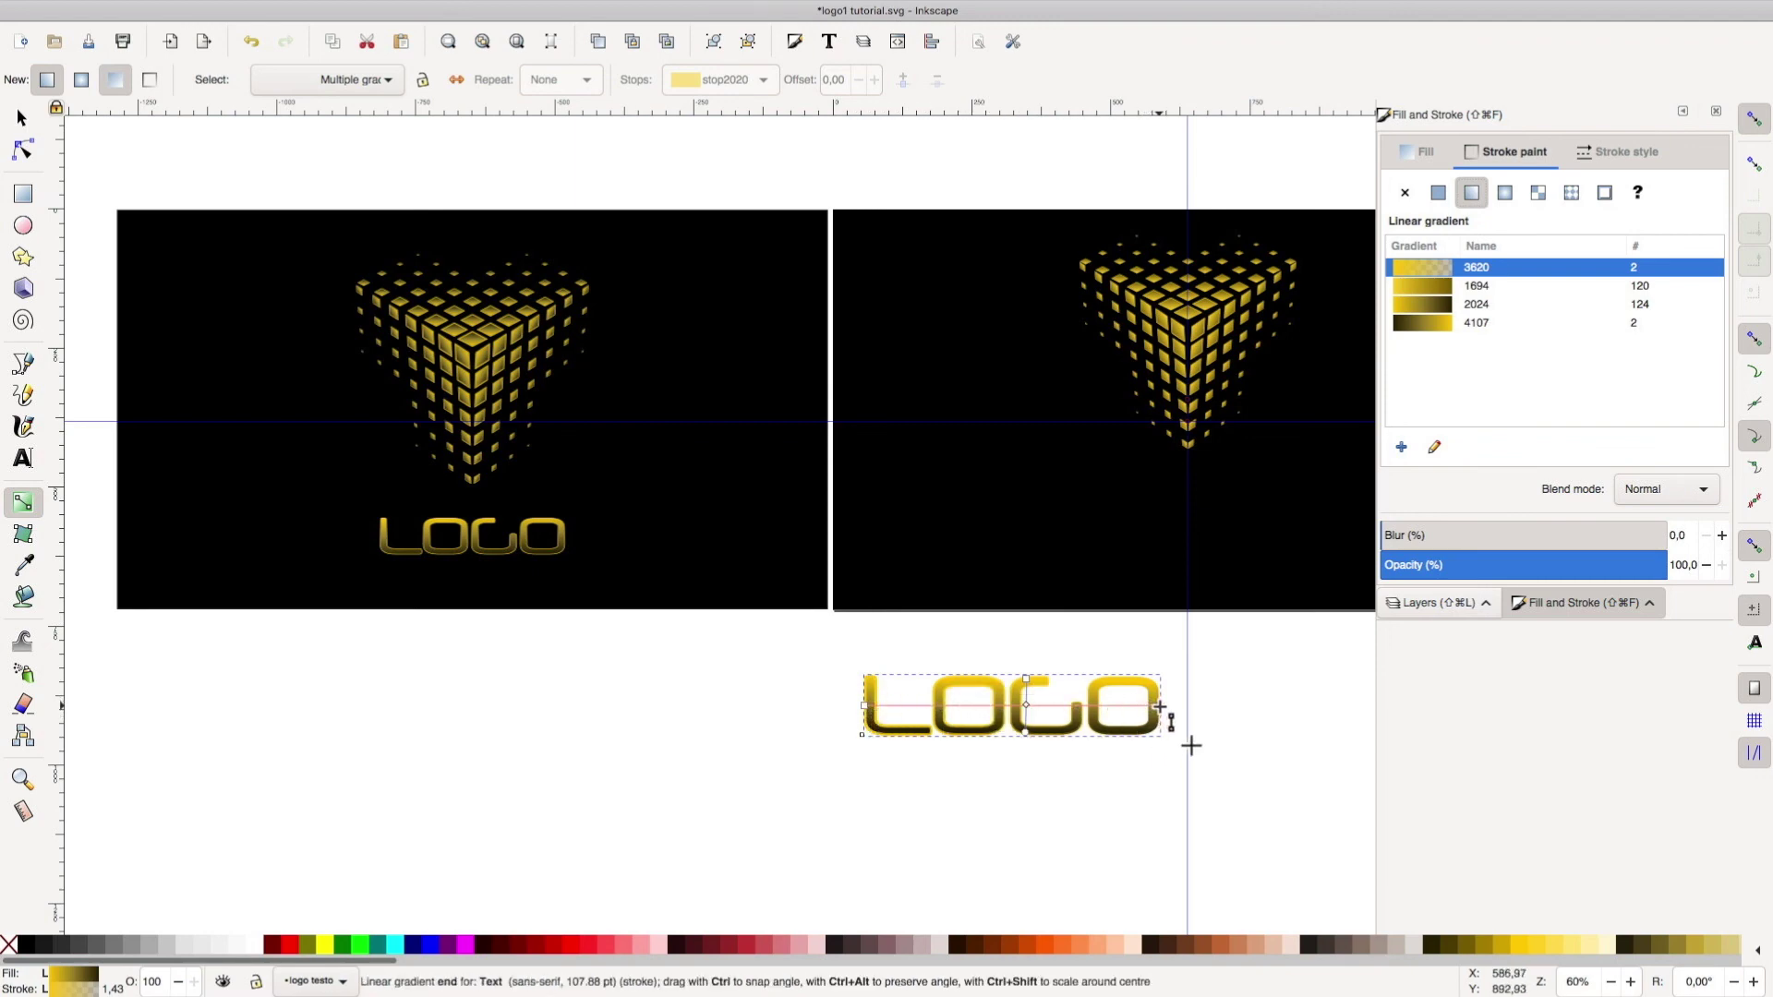
drag(1161, 707, 1026, 679)
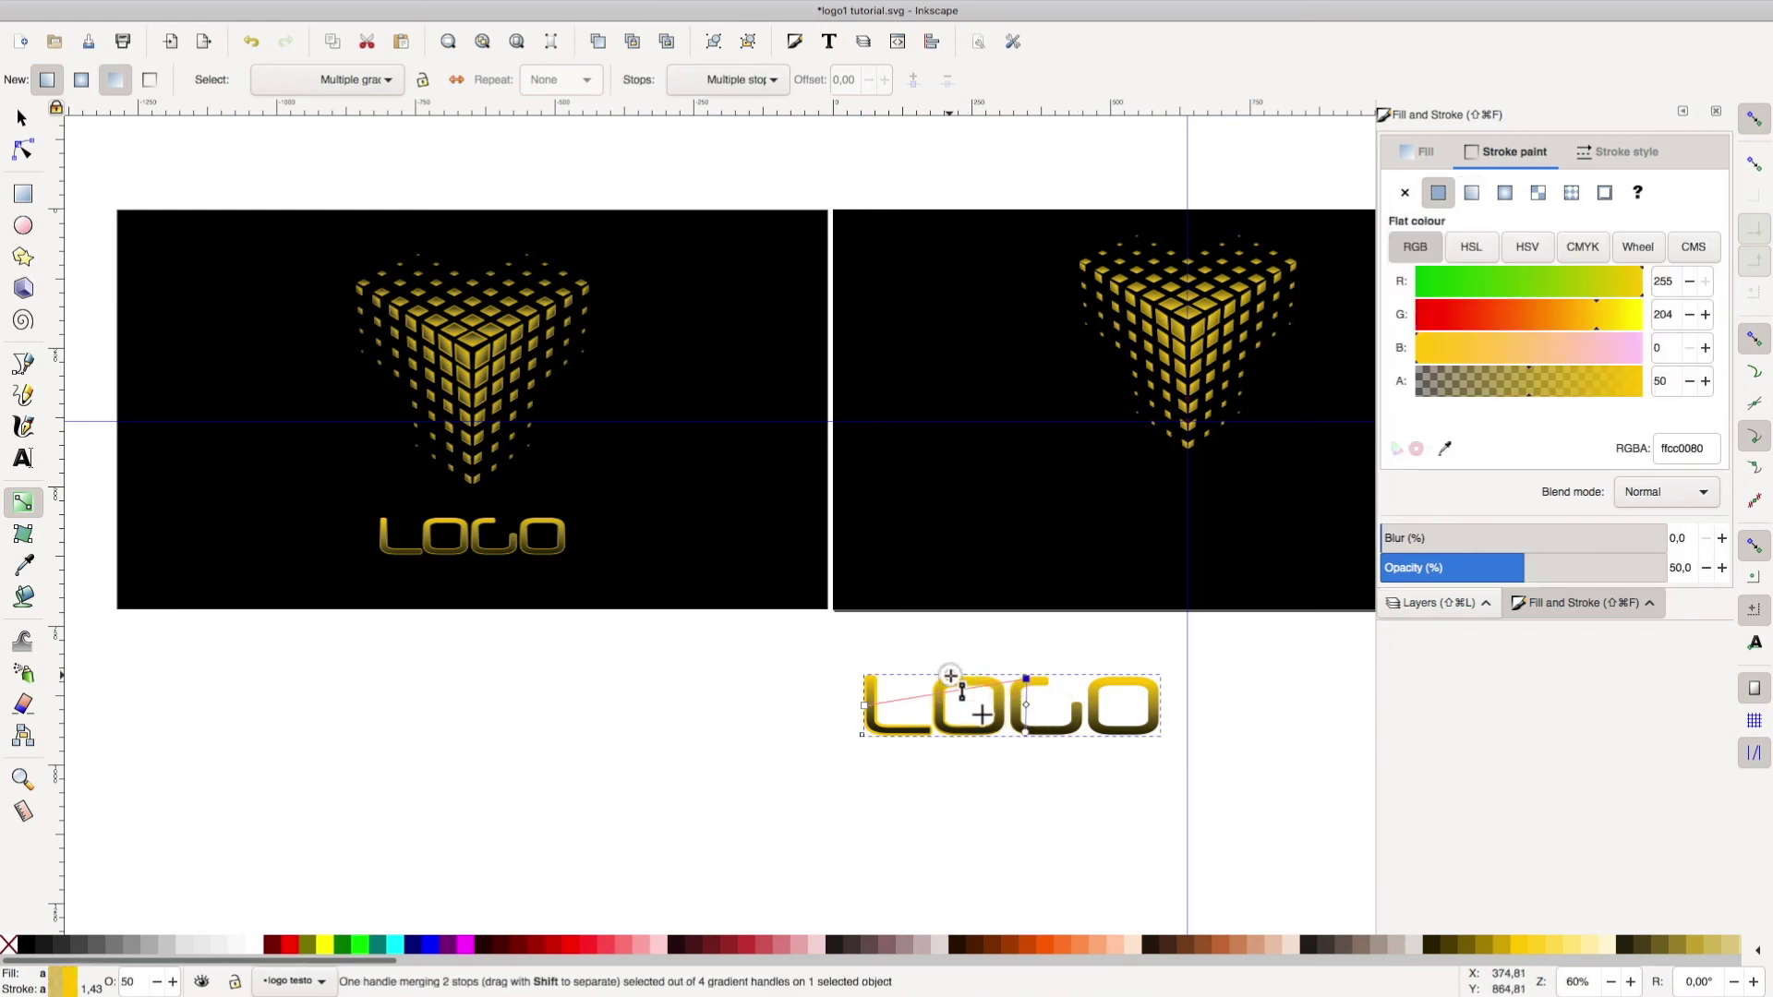
drag(1026, 679, 950, 685)
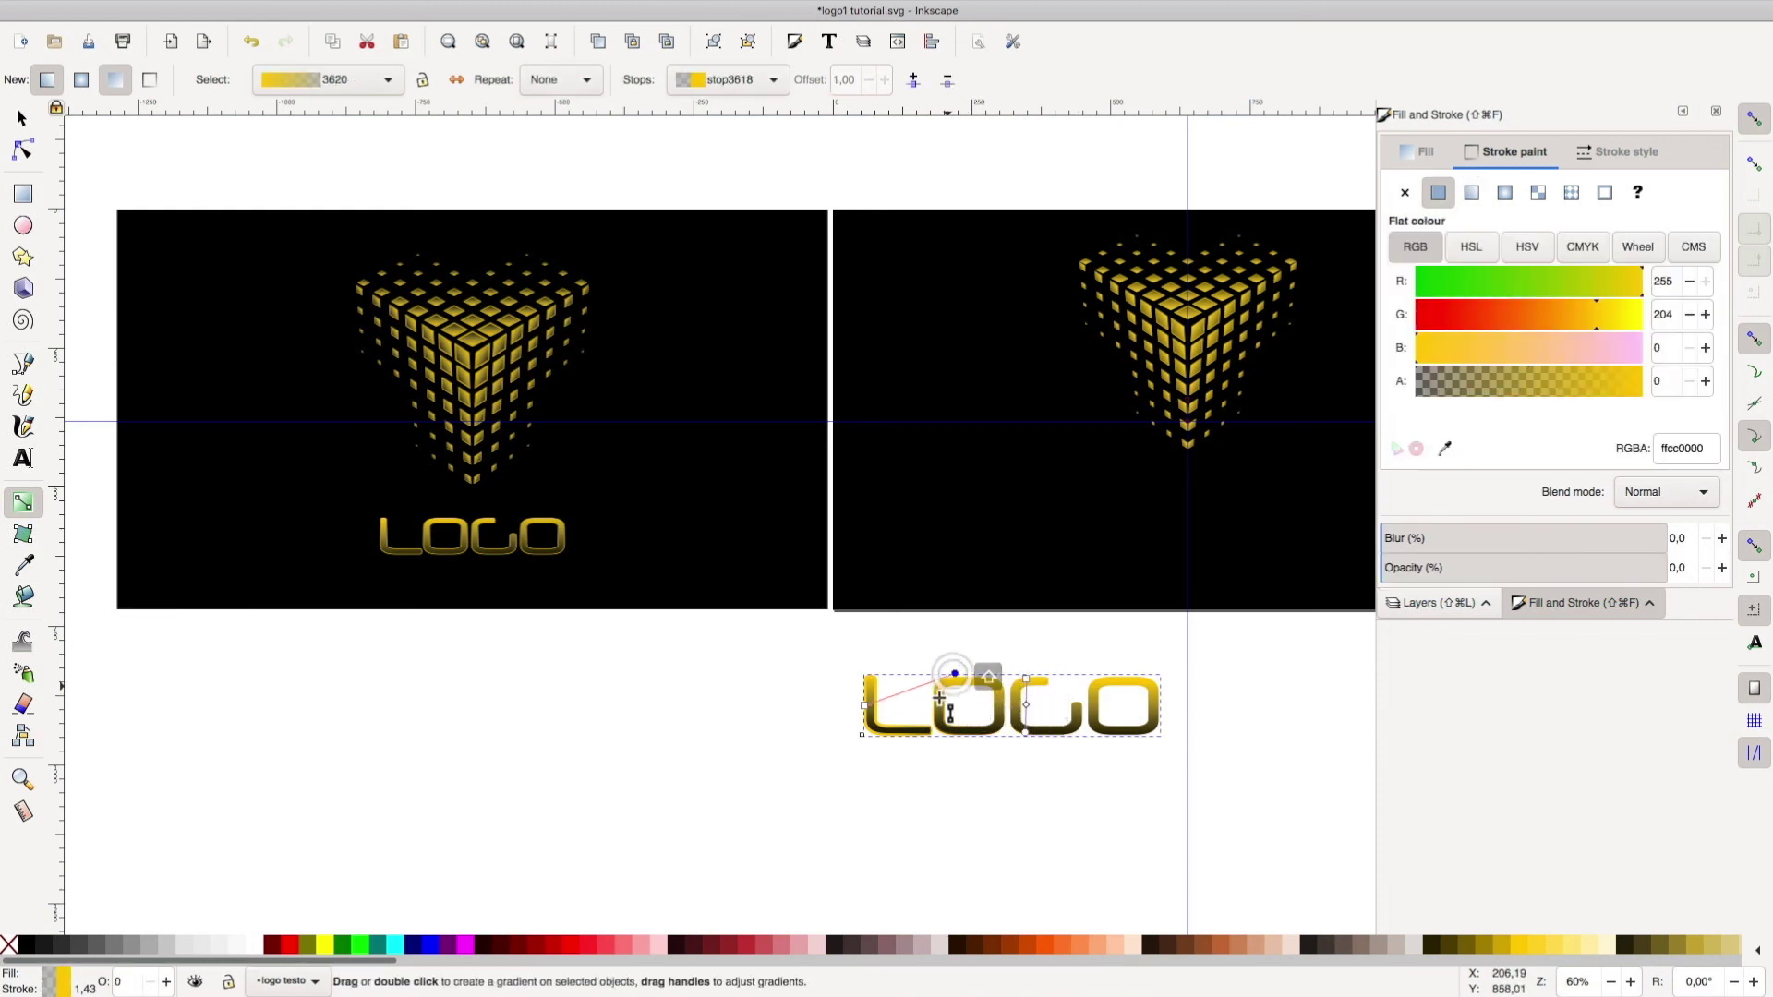
drag(865, 706, 954, 735)
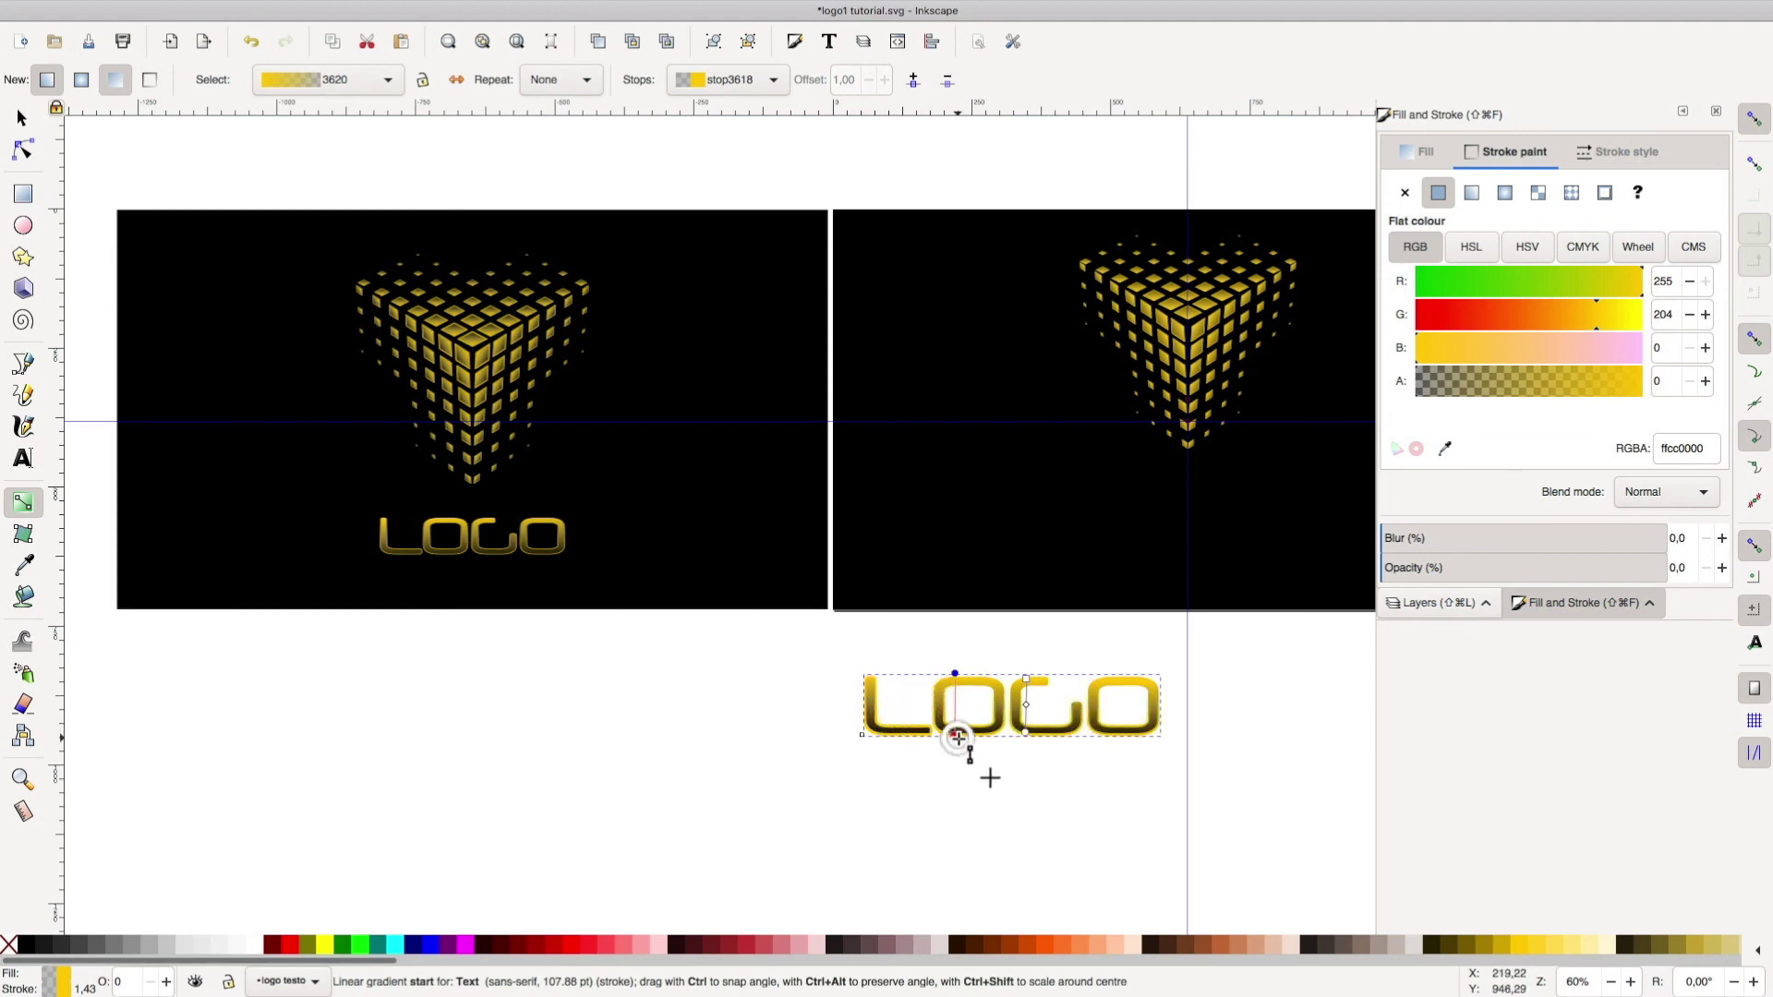
Set the LOGO outline width to 1,00 from the status-bar stroke width menu
right_click(83, 990)
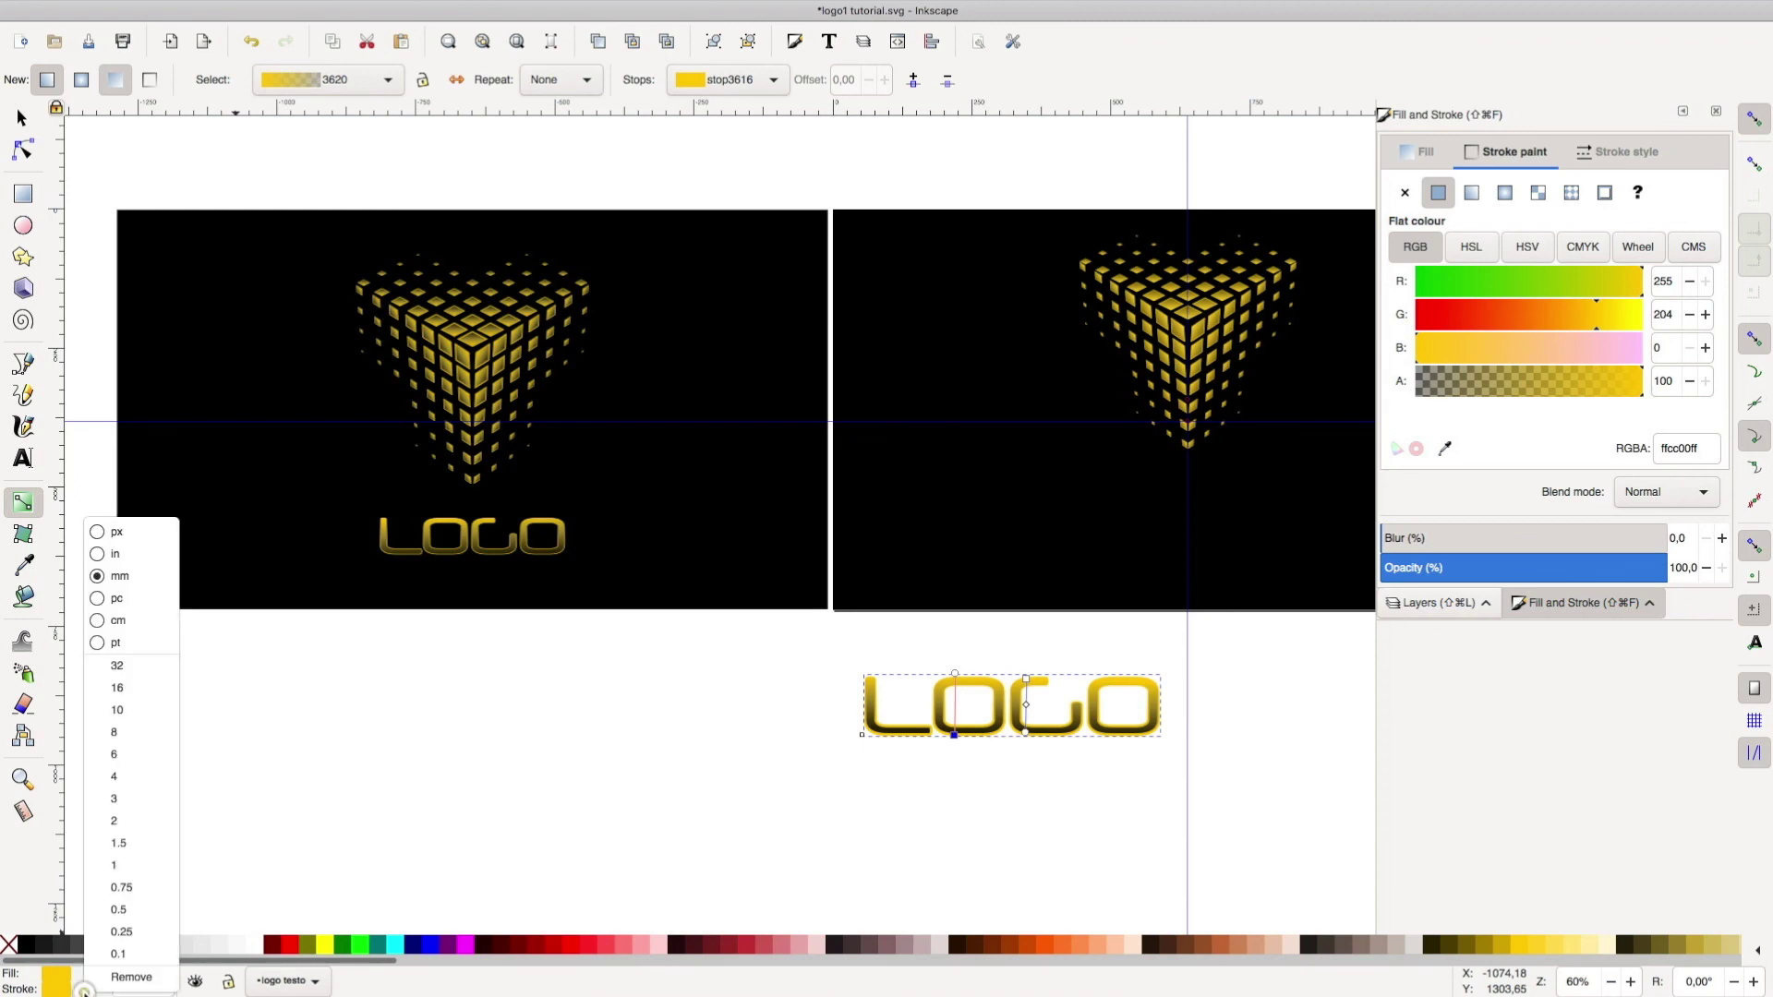
click(117, 870)
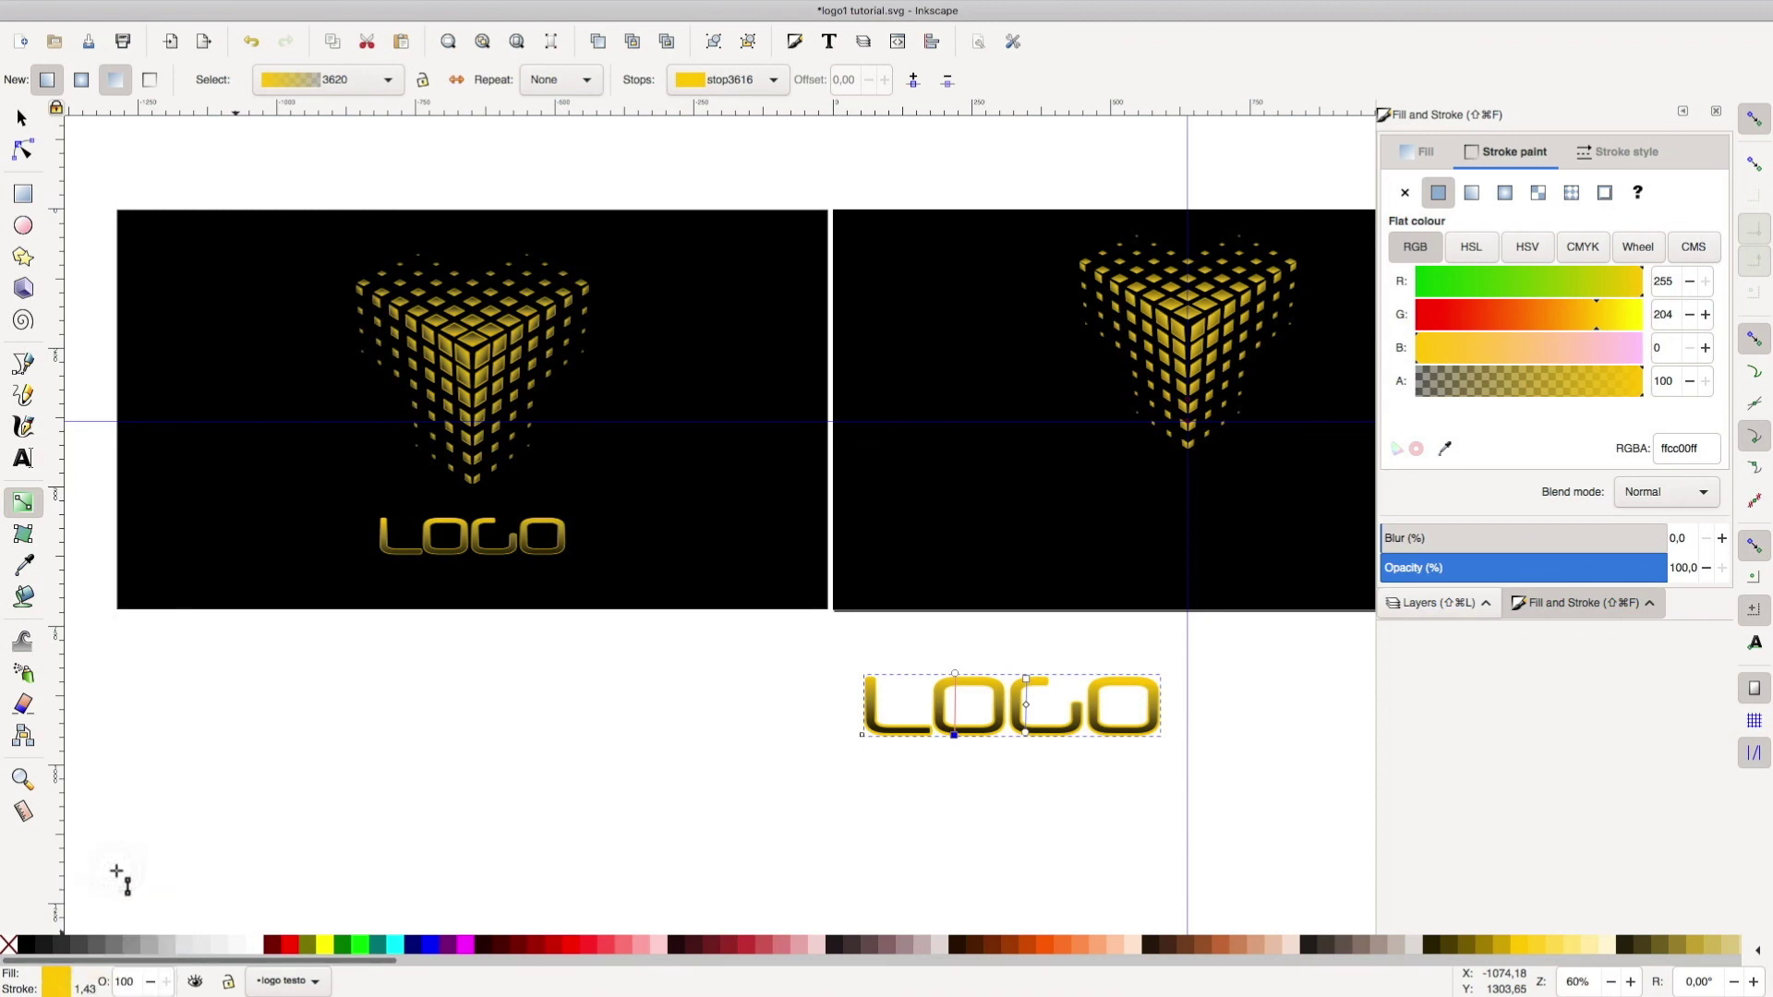
right_click(87, 986)
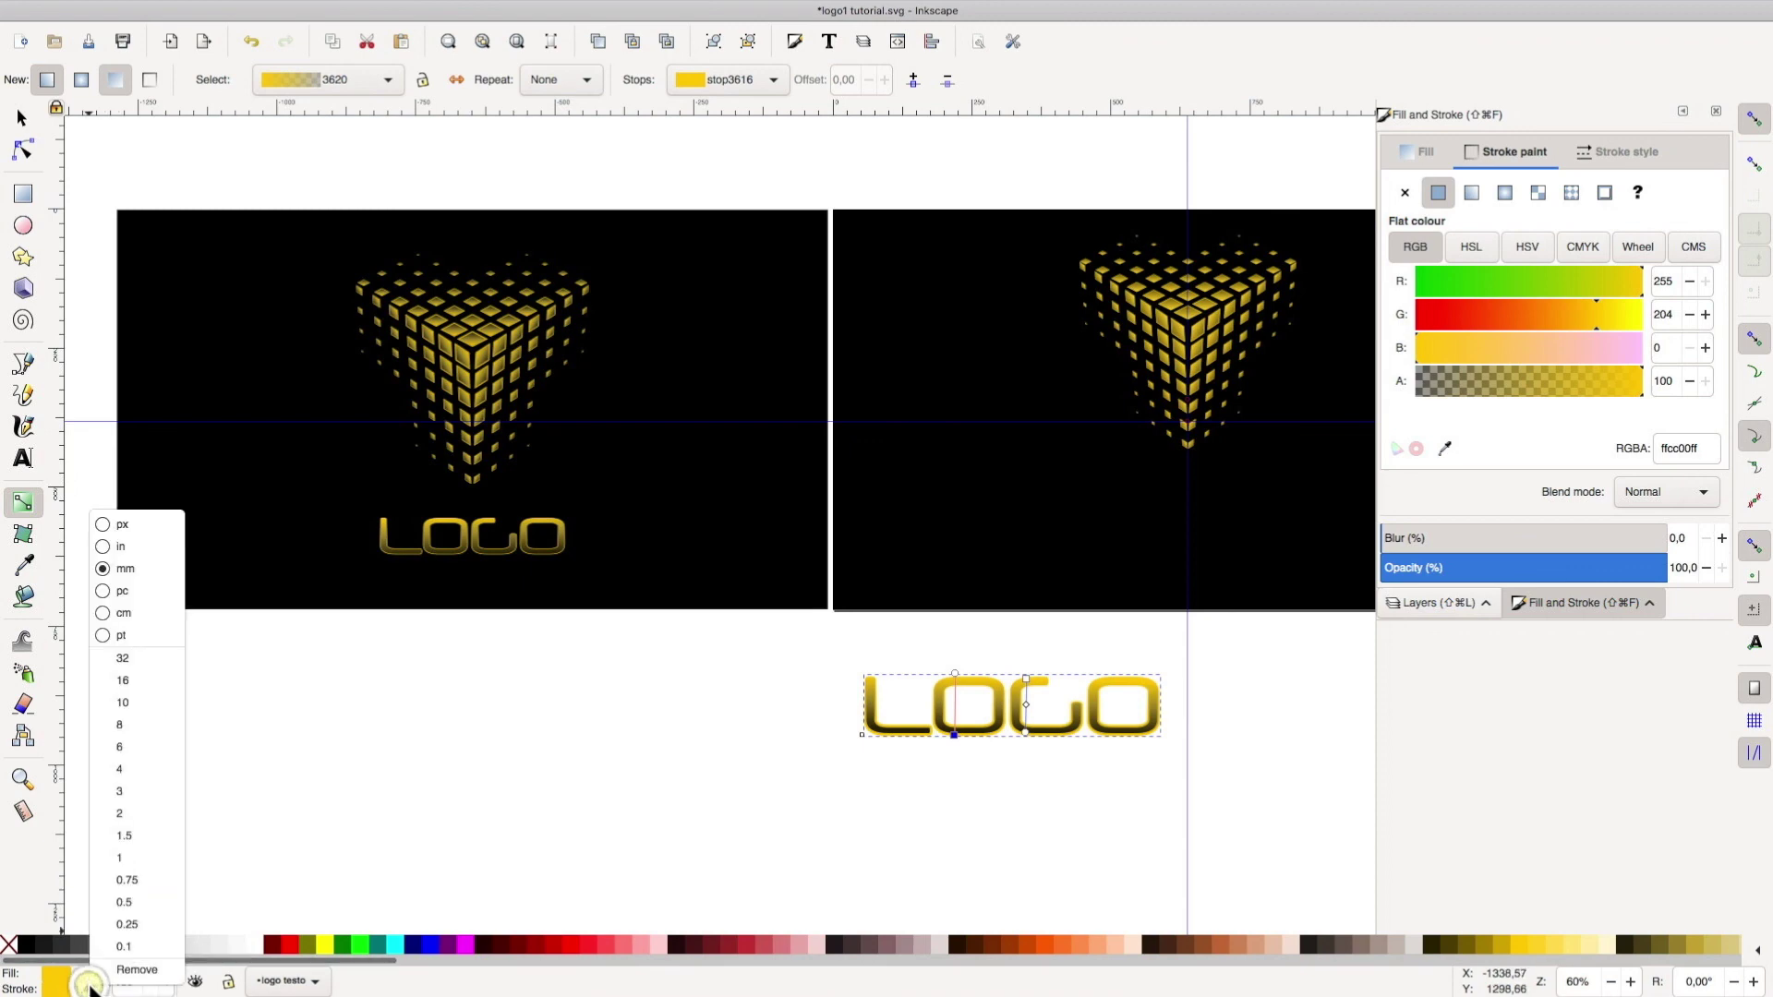
click(126, 869)
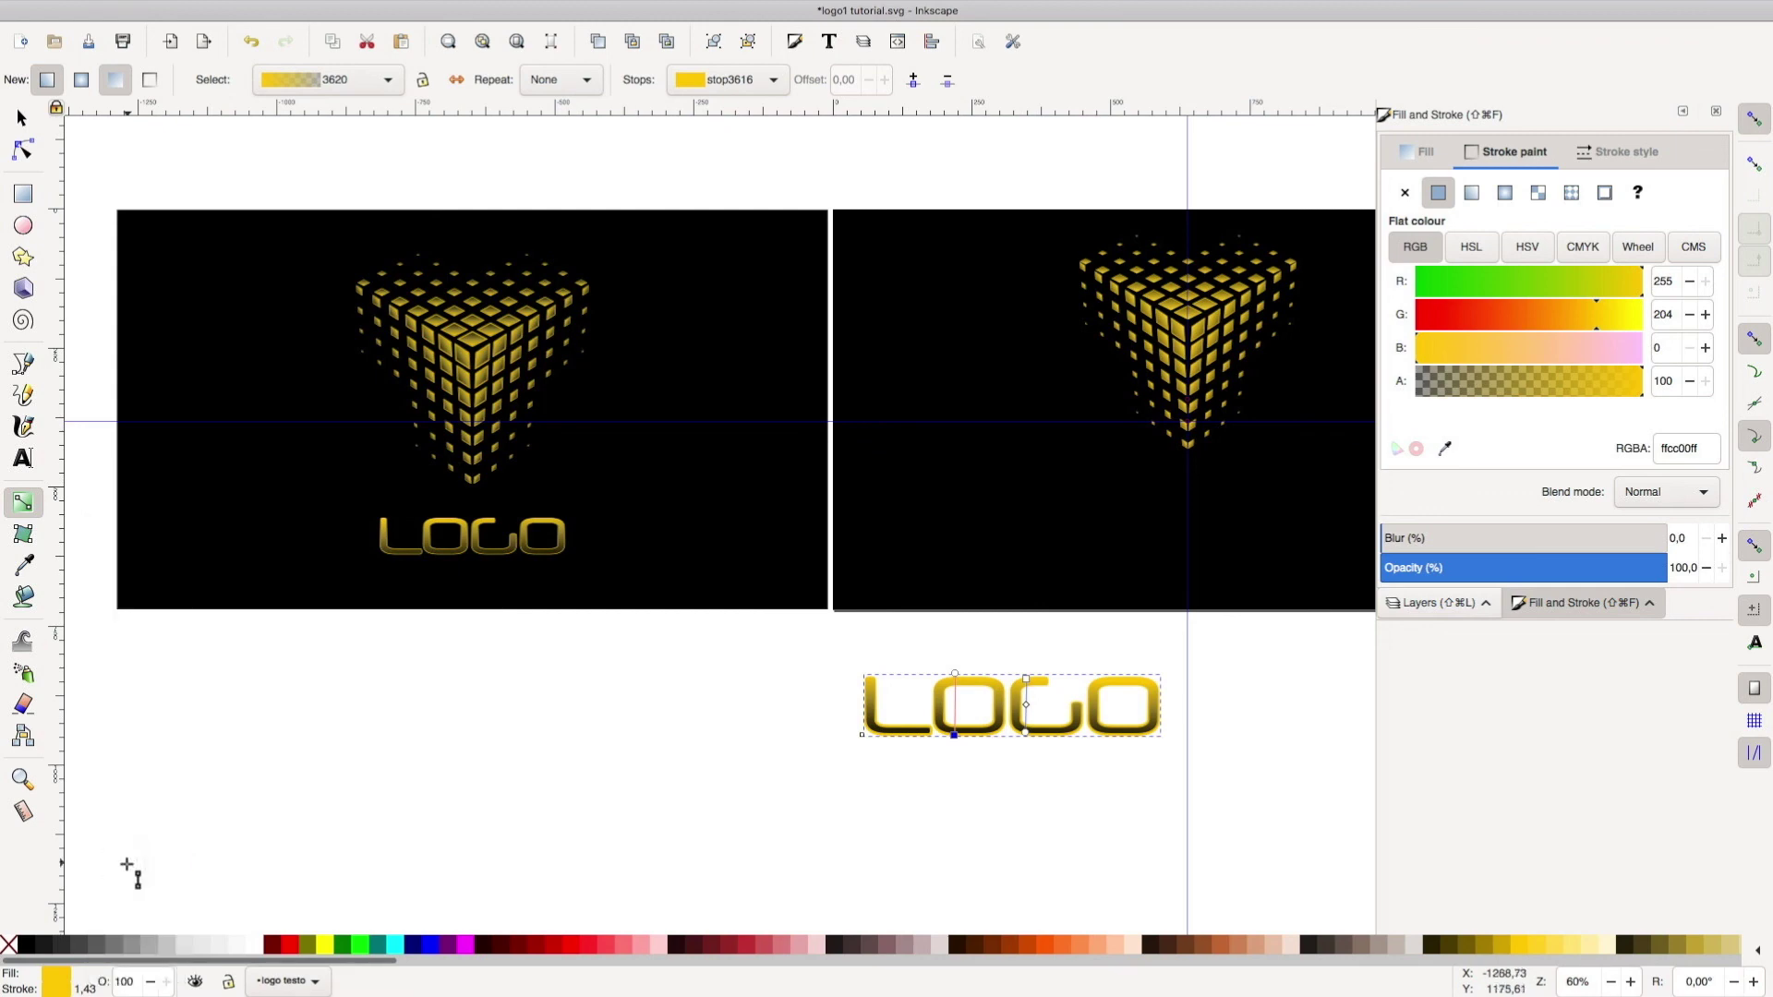
click(21, 118)
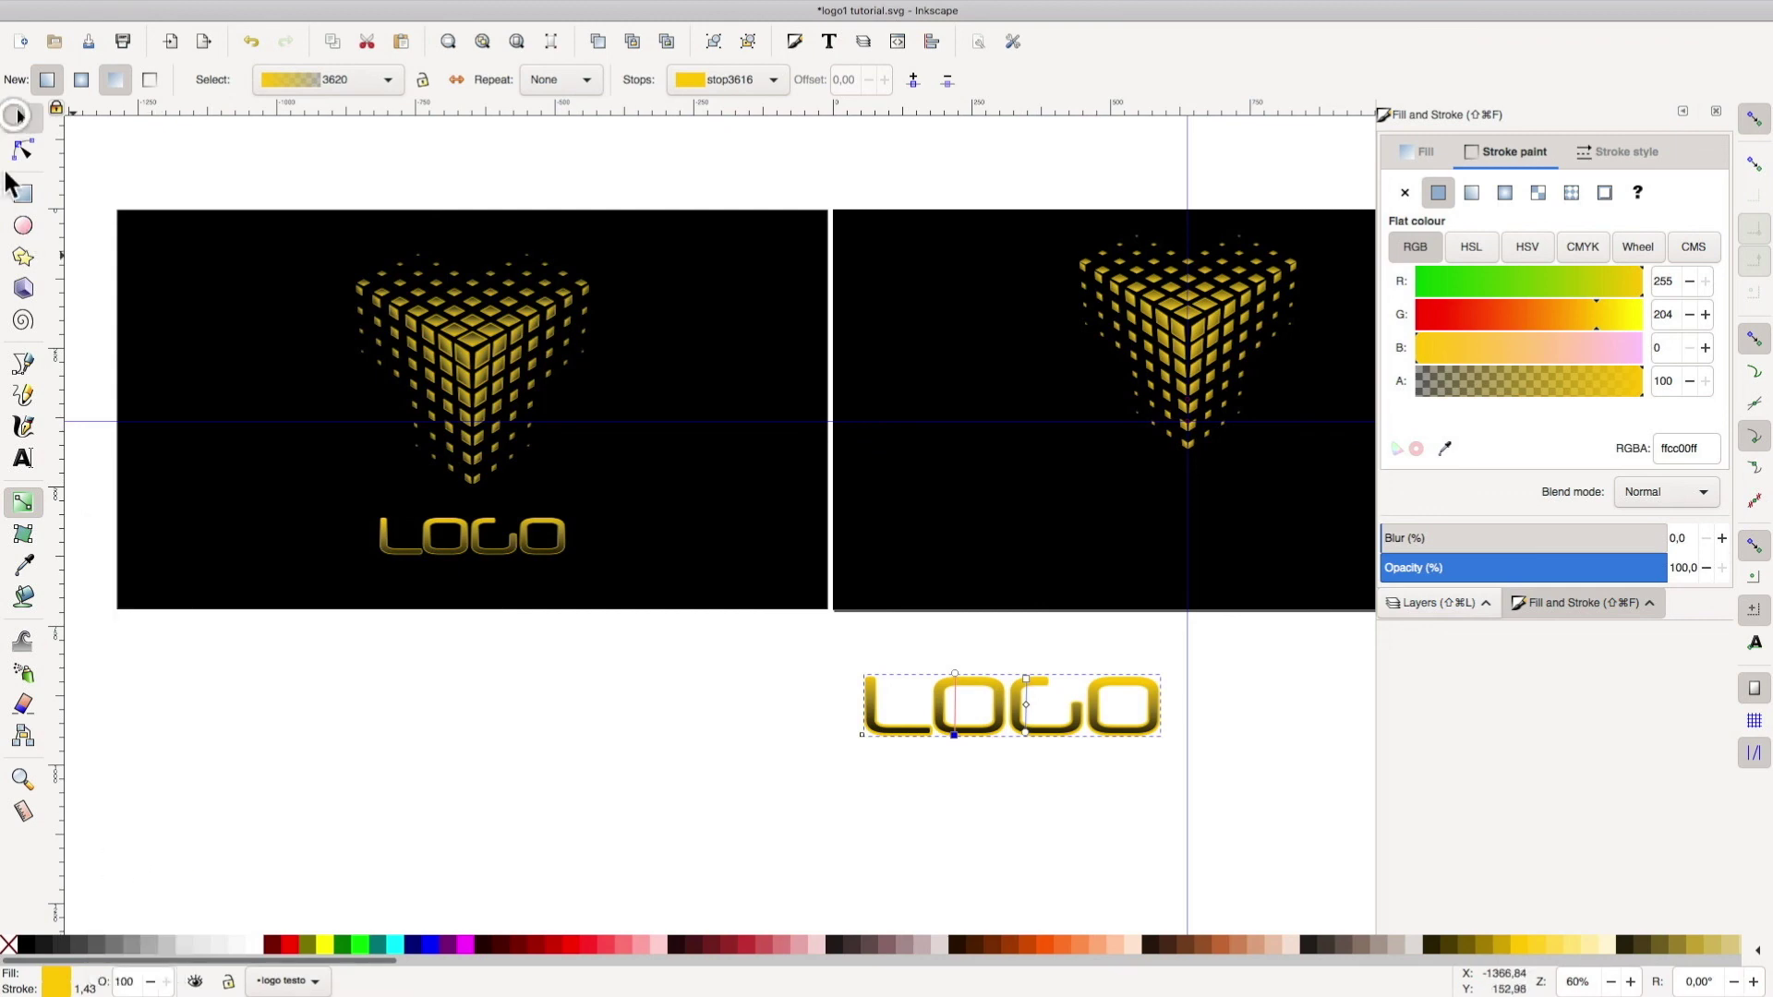
right_click(90, 990)
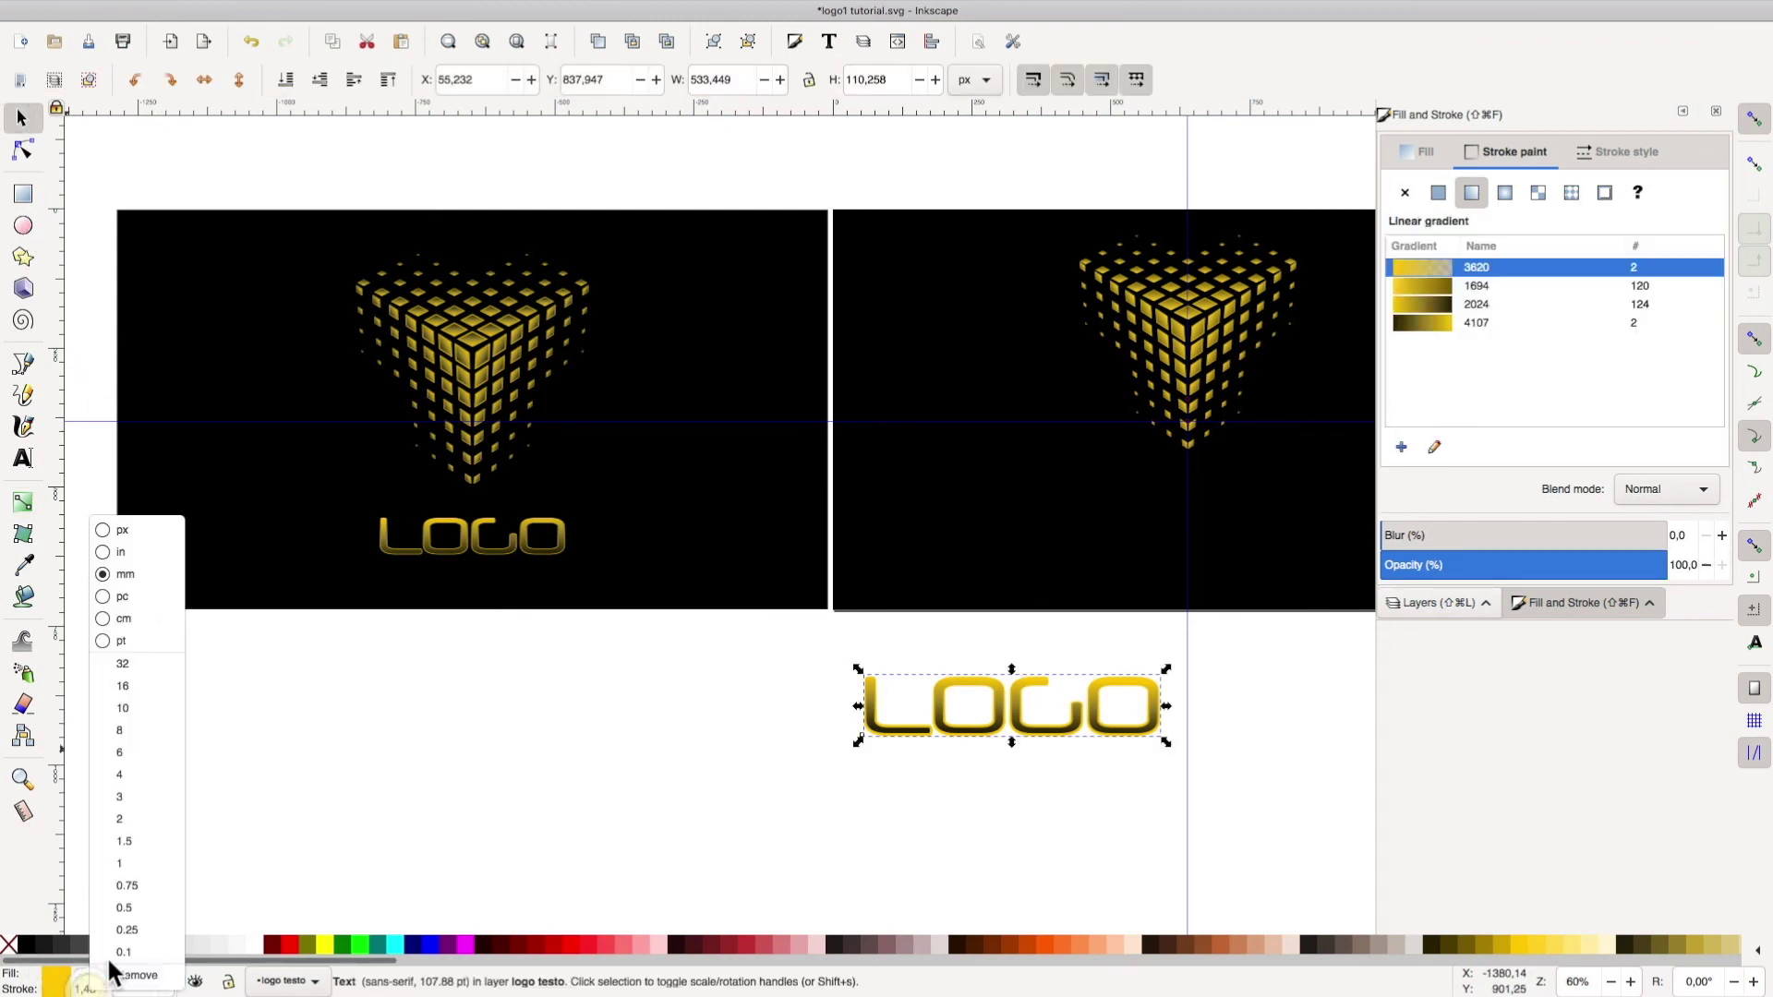
click(124, 869)
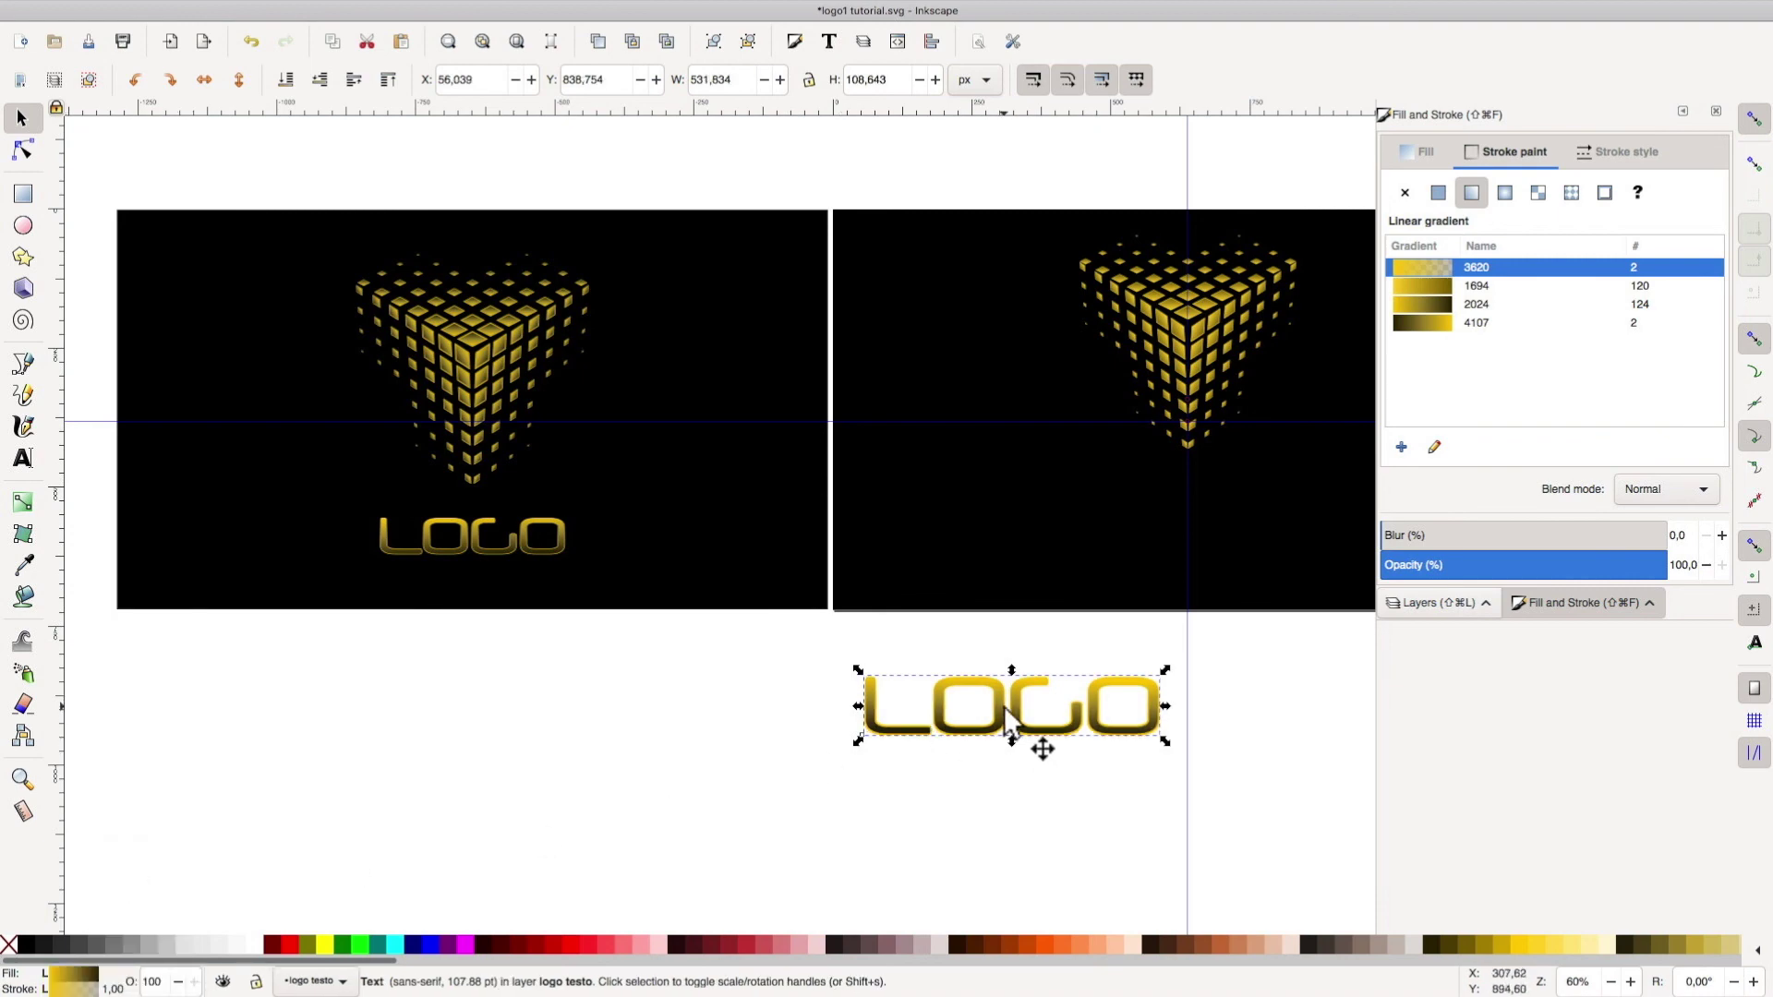
Move LOGO beneath the cube on the black page, scale it to 320 × 65 px, and lock logo testo
drag(995, 725, 1173, 554)
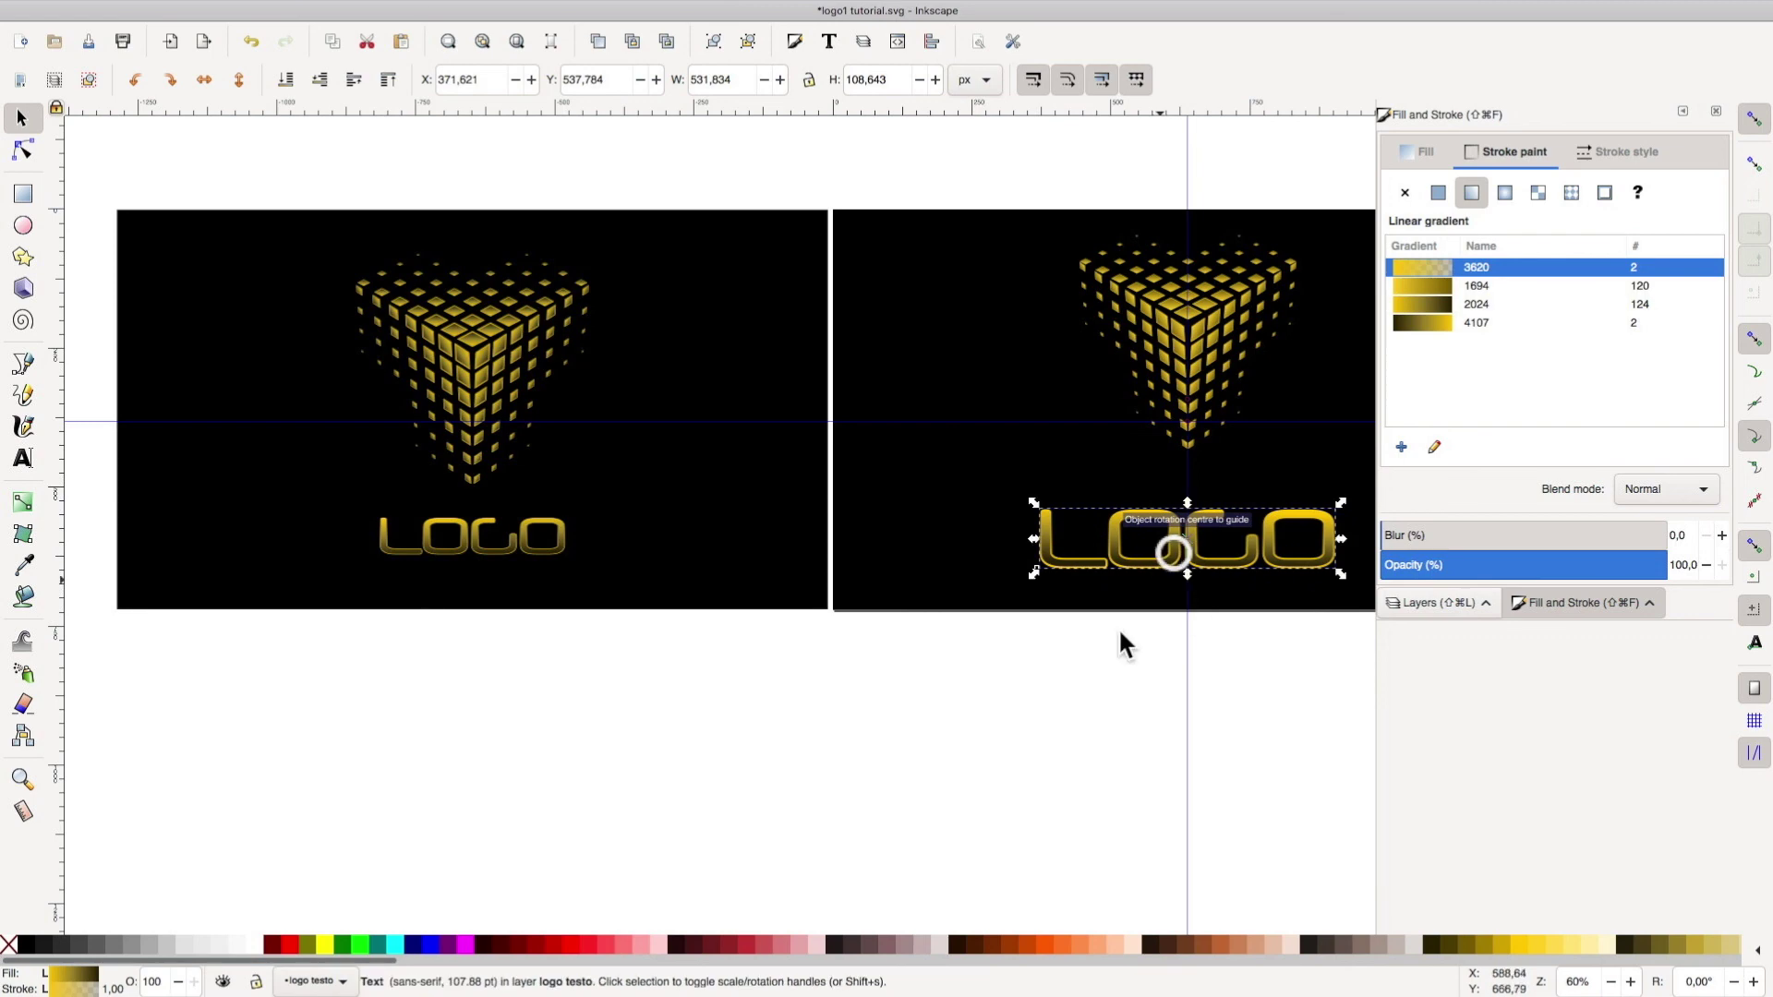
scroll(966, 696, right, 4)
drag(1199, 527, 1182, 528)
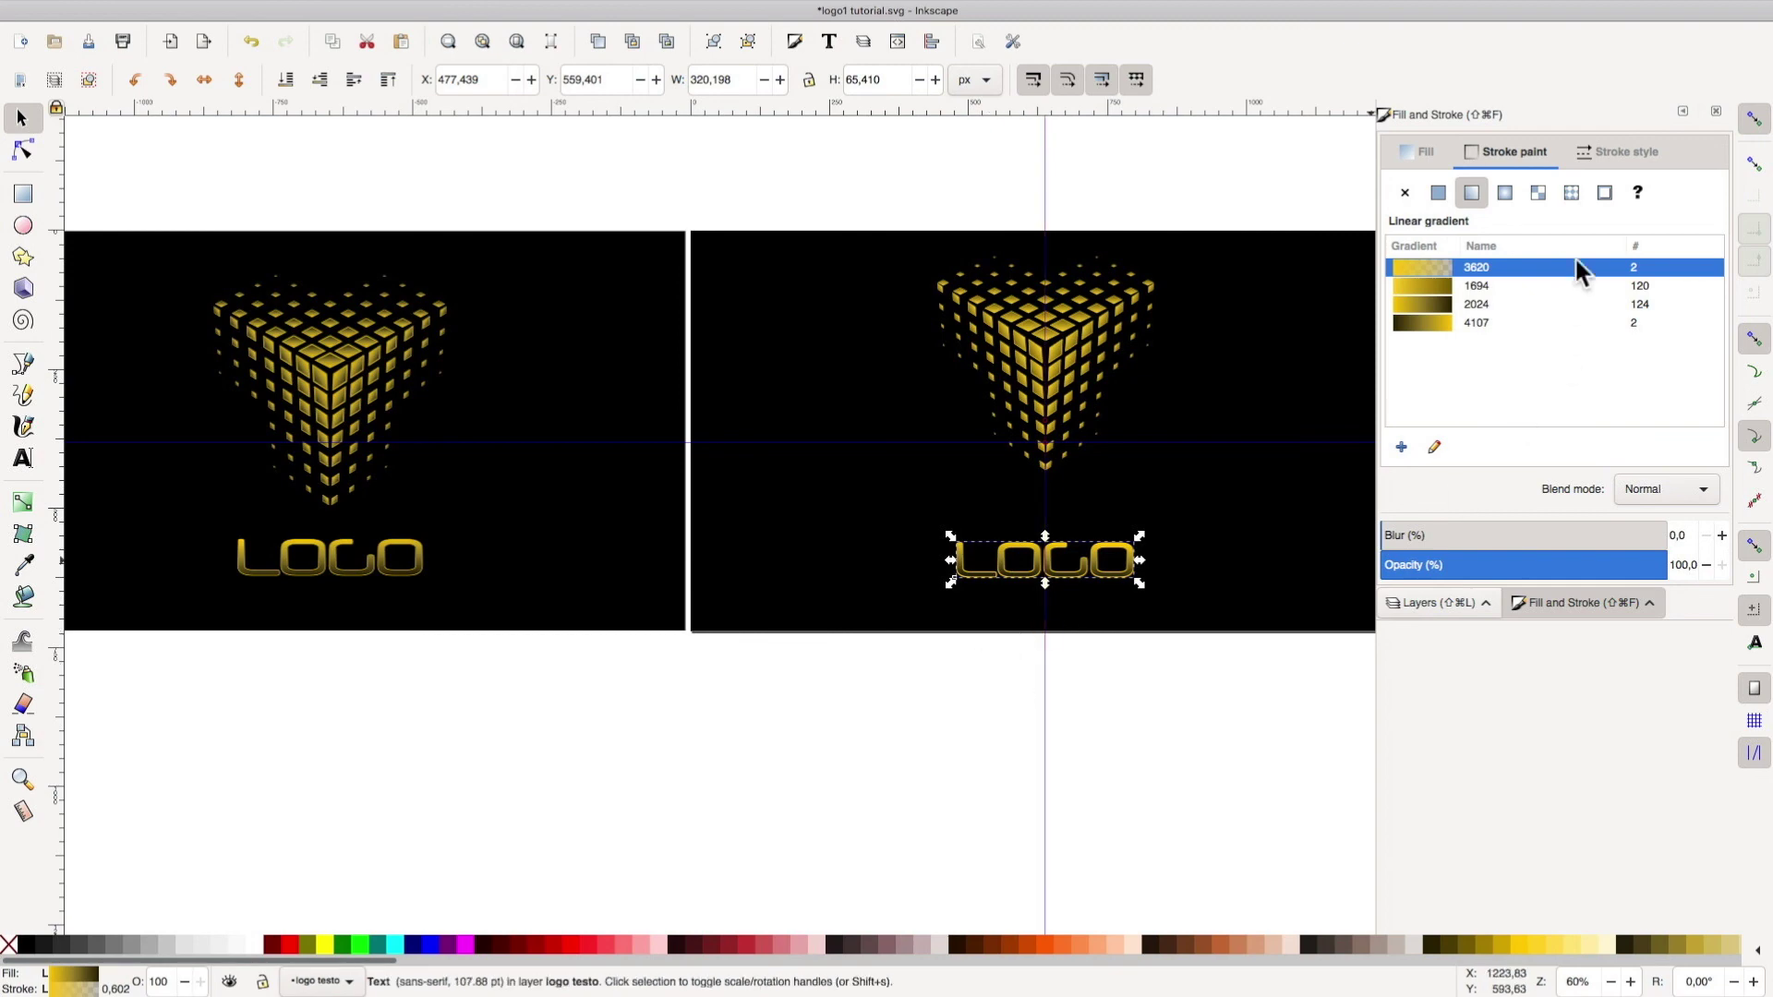
click(1716, 111)
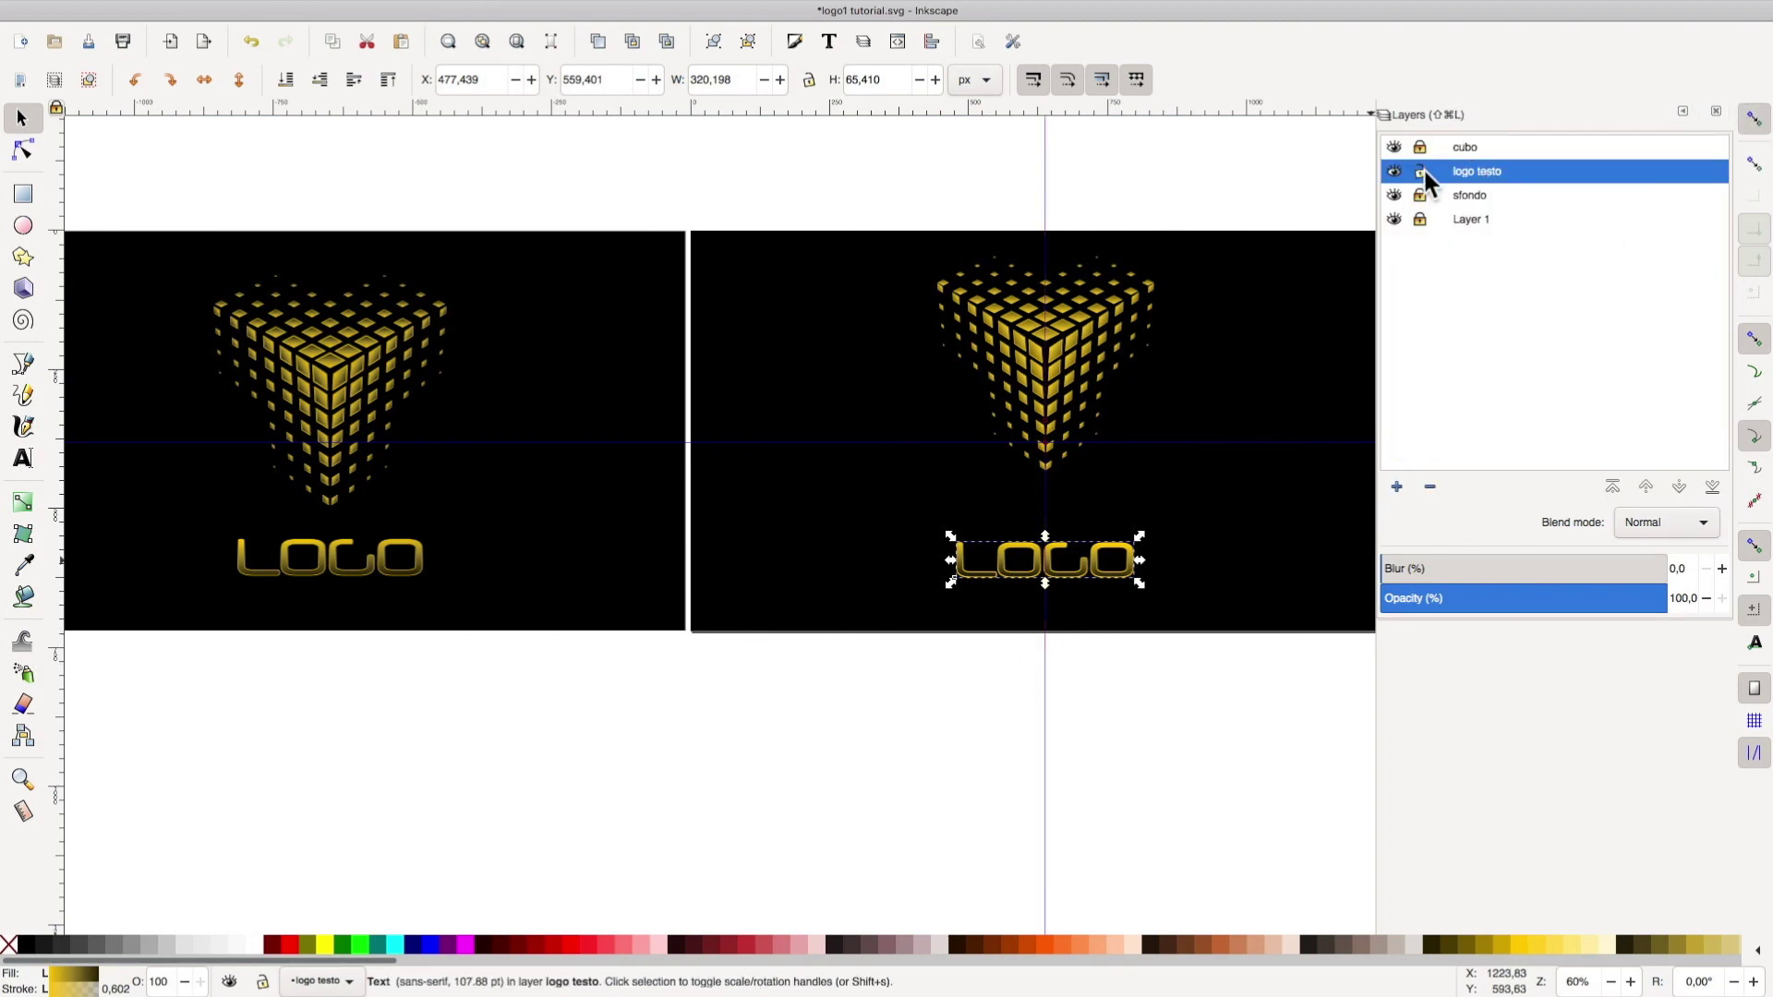
click(1420, 171)
click(1754, 120)
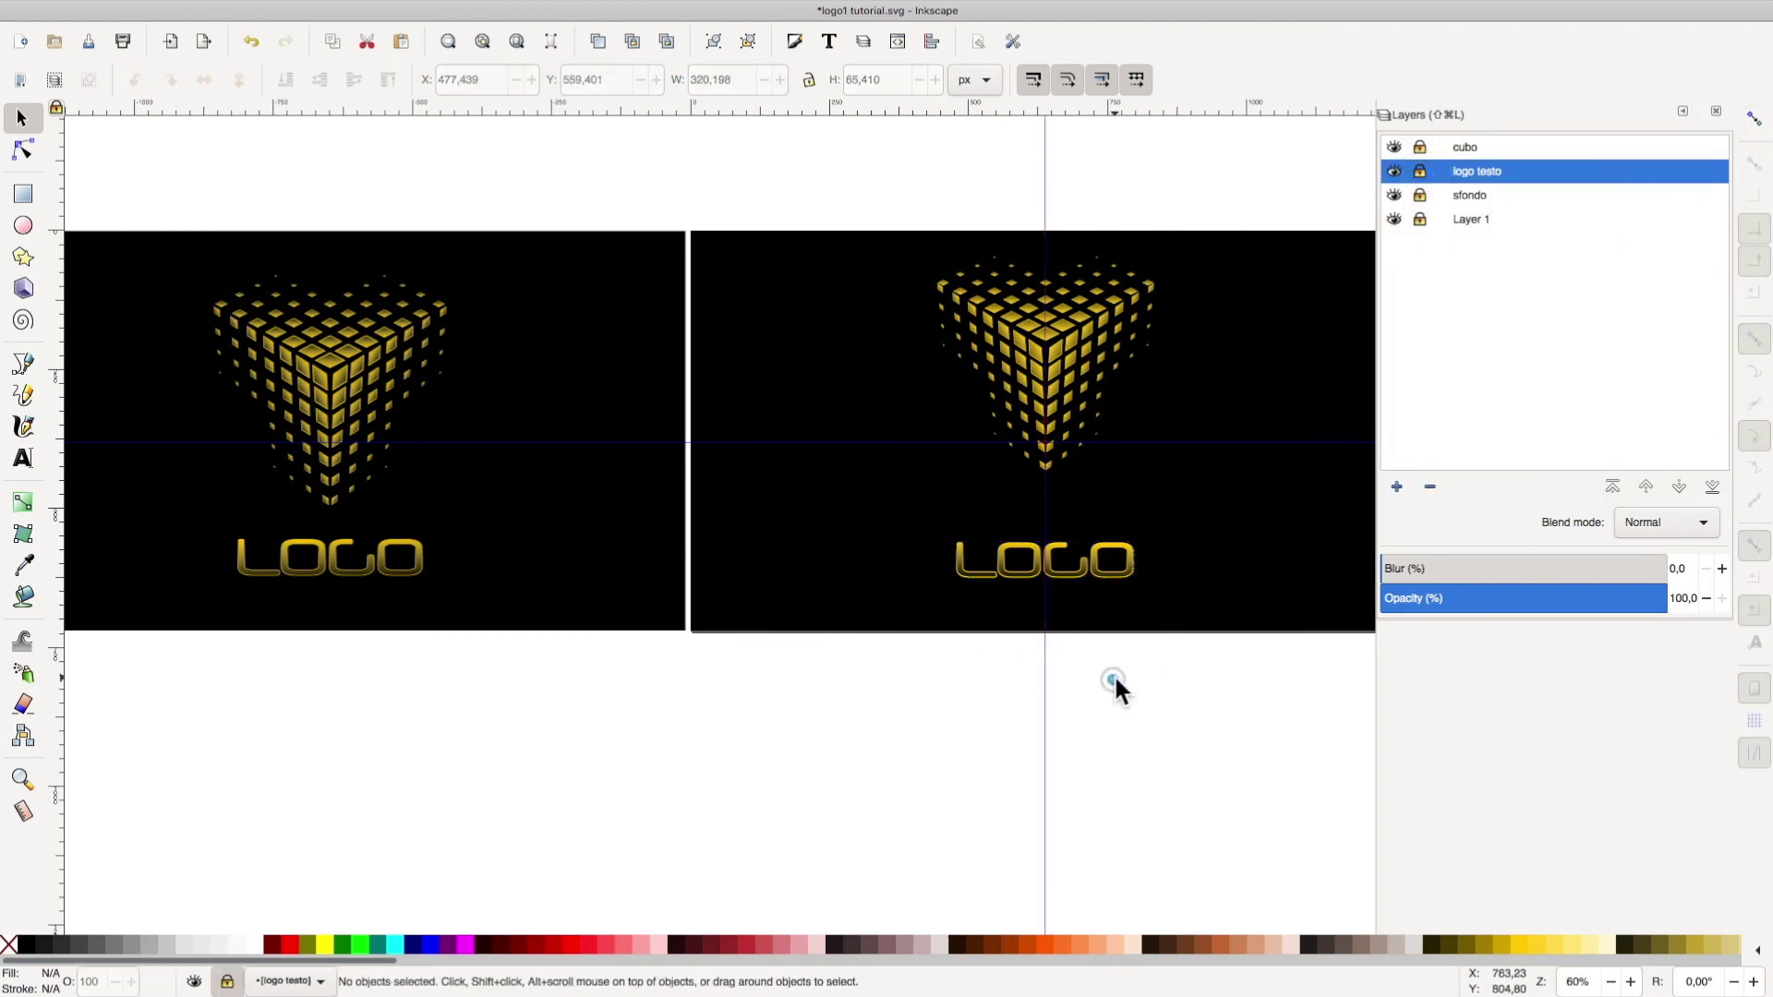
drag(1115, 684, 1026, 693)
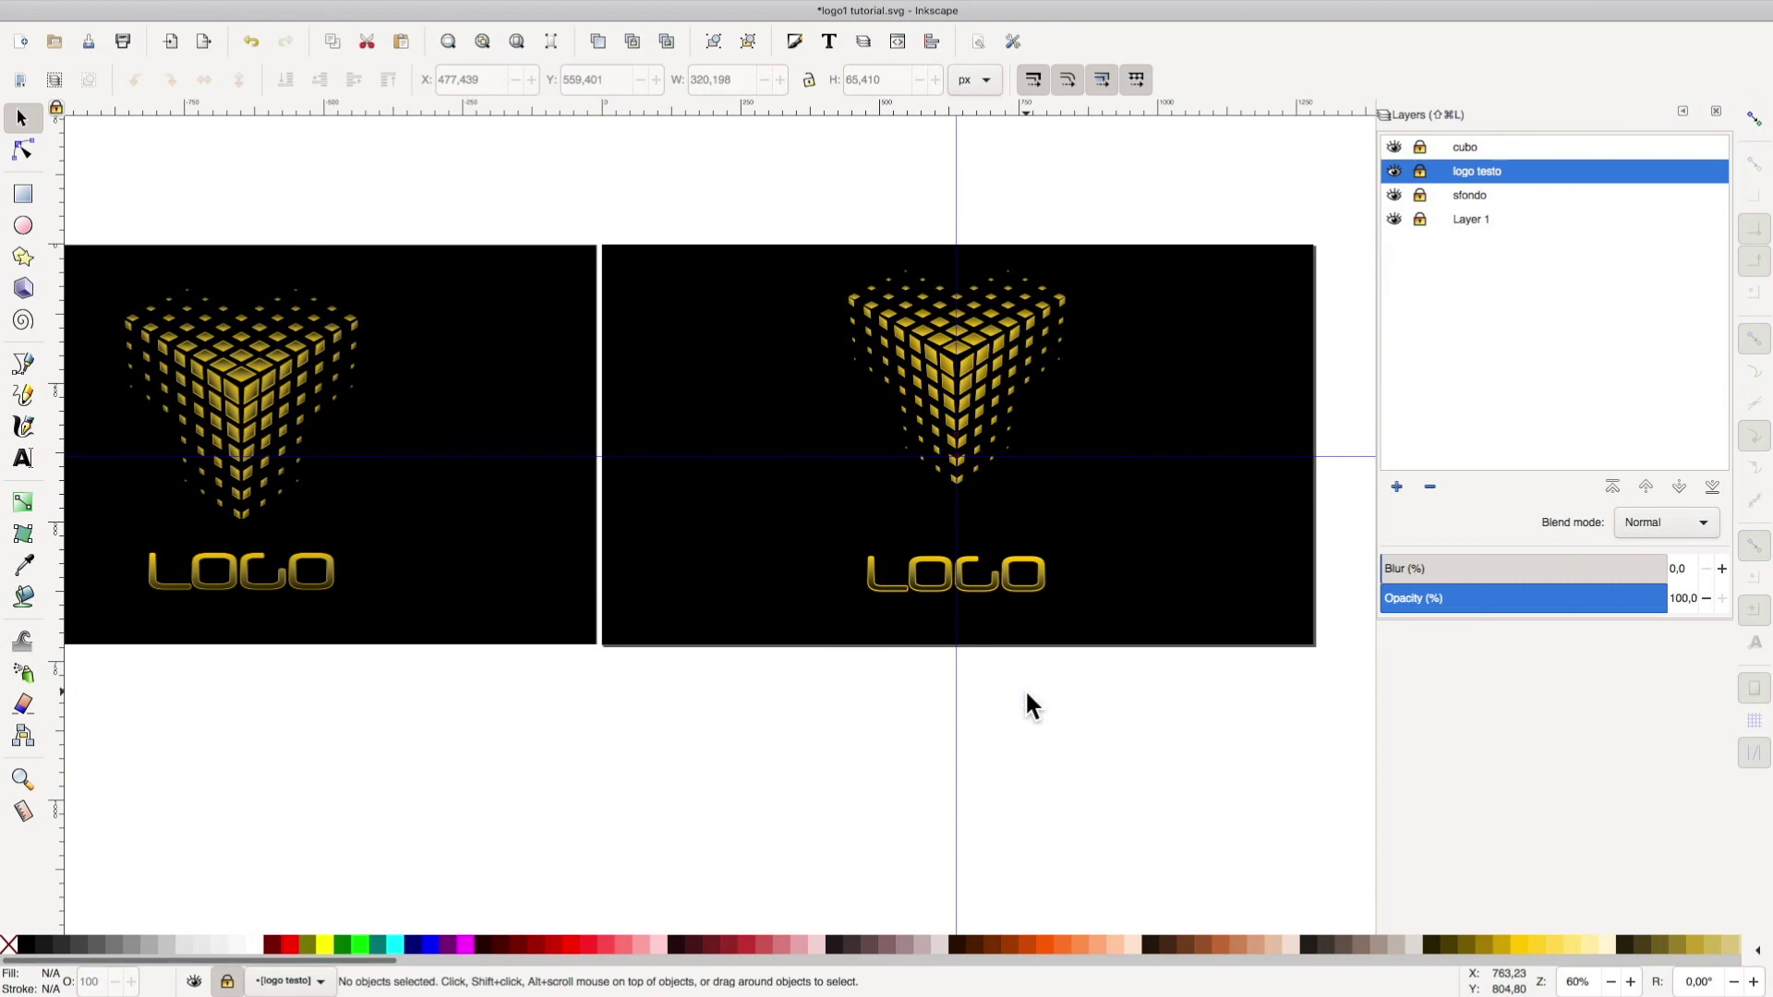